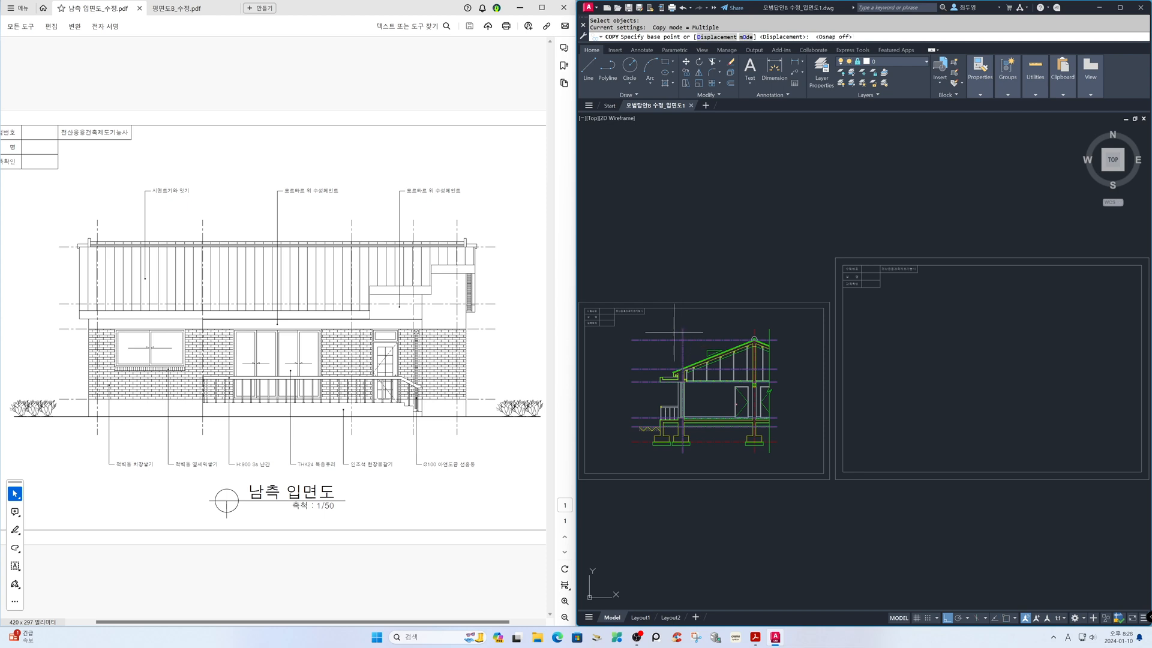
Copy the selected centre lines from the section drawing straight across into the empty elevation sheet
key(F3)
click(676, 267)
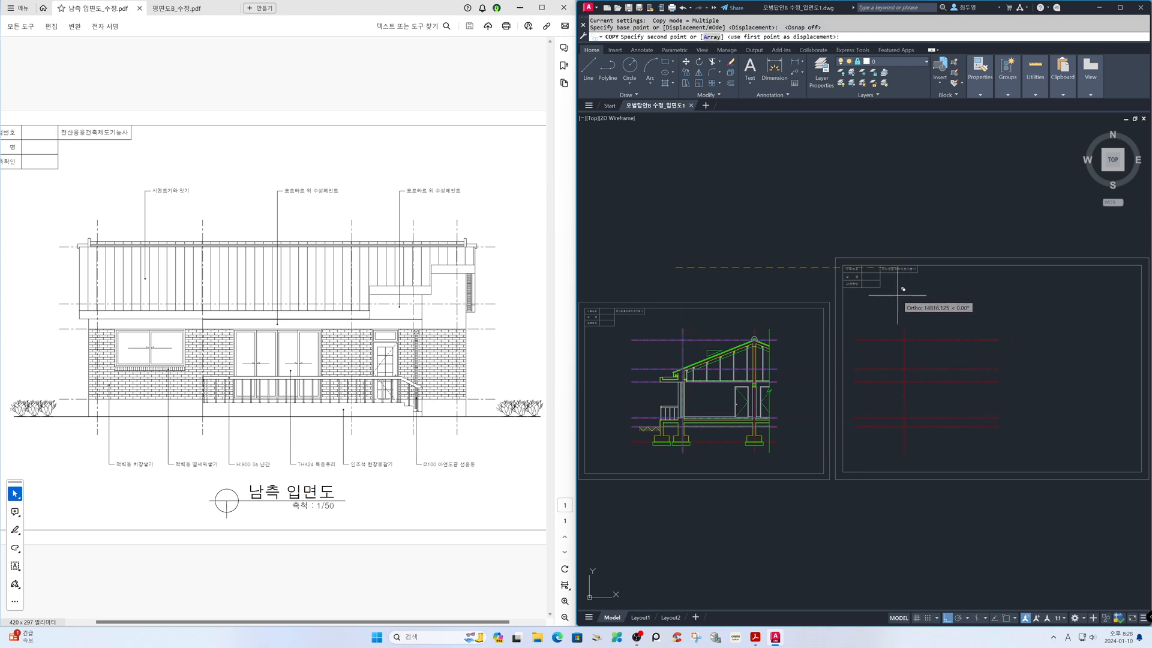
click(892, 297)
key(Return)
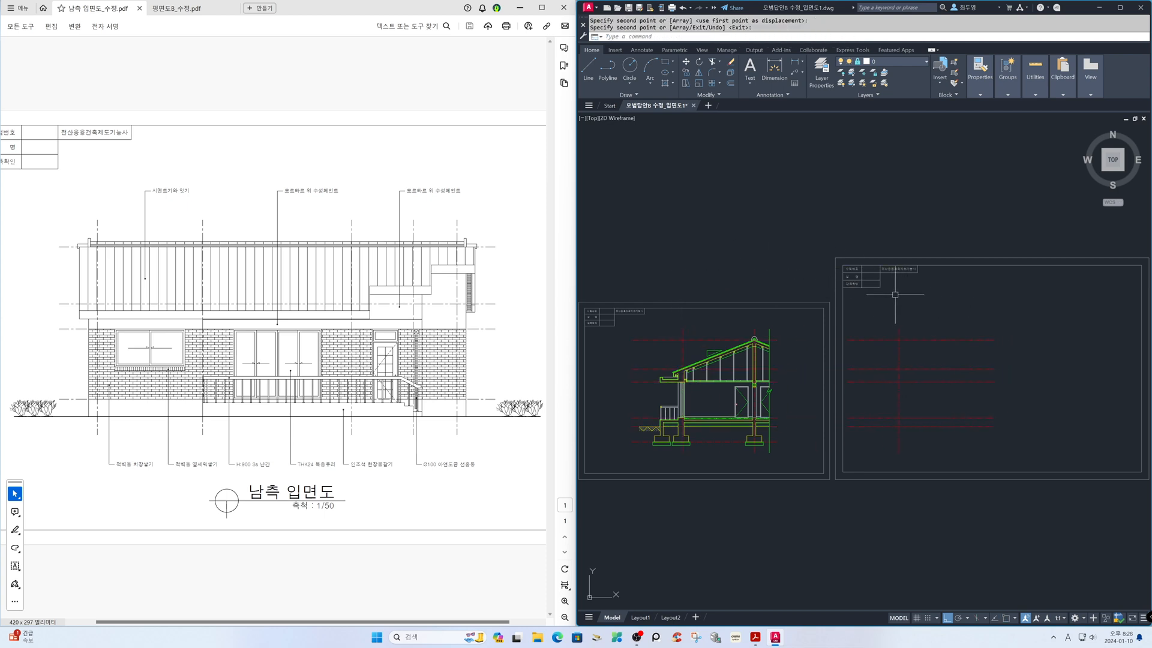
Bring up the floor plan PDF for reference and offset the copied vertical centre line 3600 to the right
text(z)
key(Return)
click(840, 263)
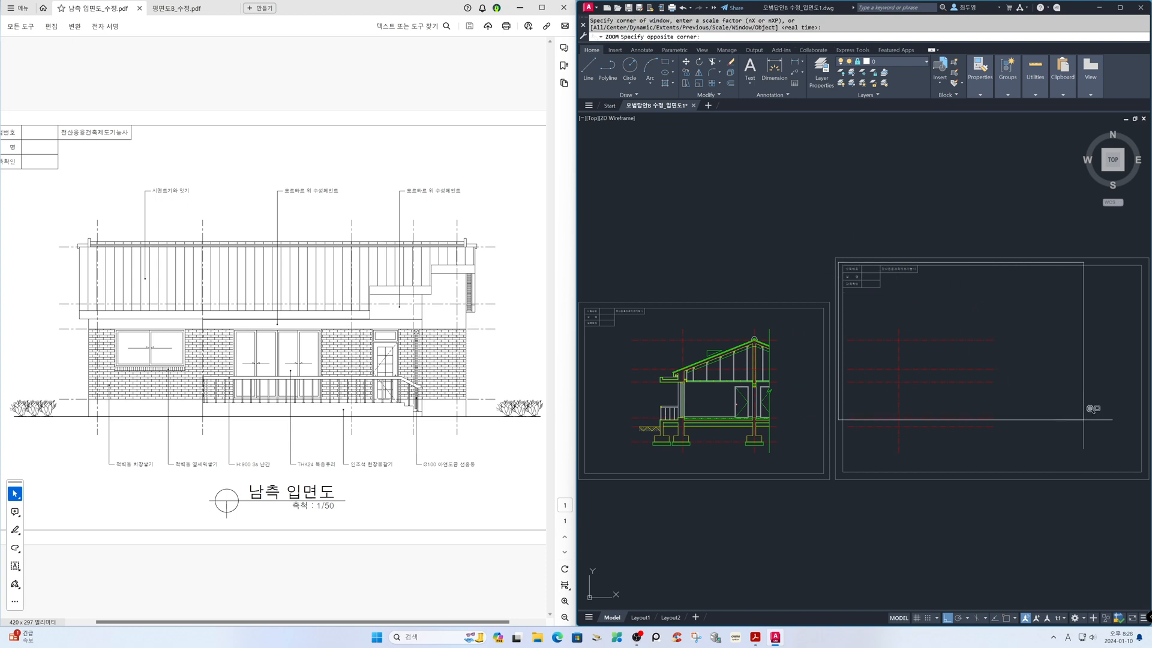
click(1147, 464)
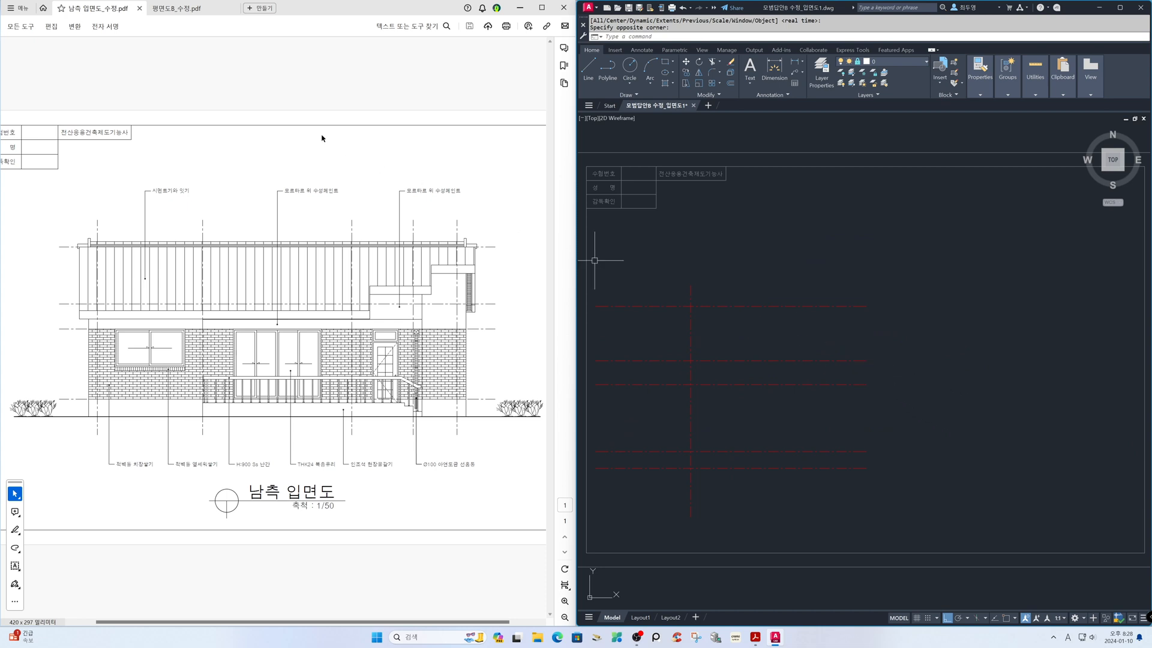
click(186, 8)
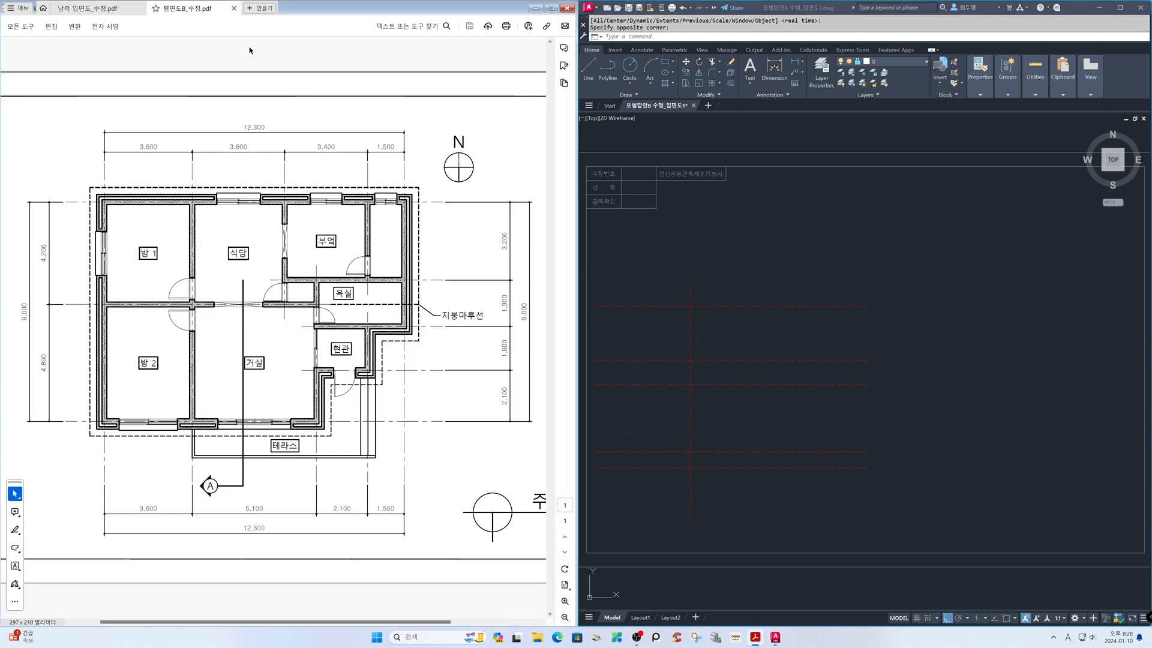
click(712, 257)
text(o)
key(Return)
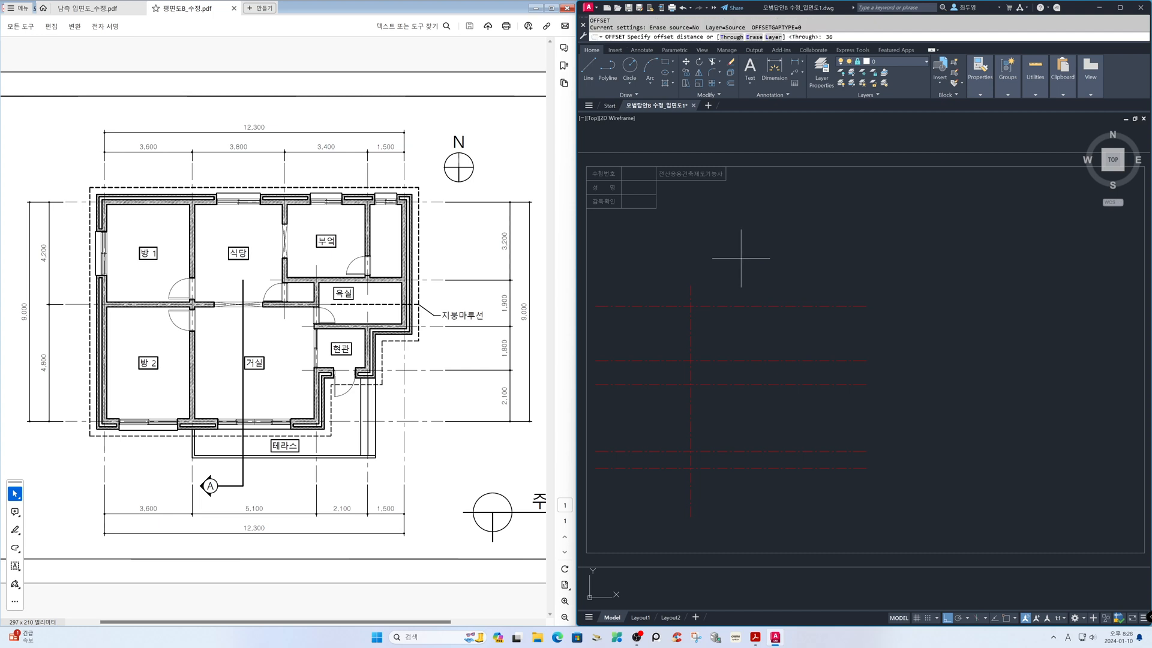
key(Return)
click(690, 288)
click(732, 291)
key(Return)
key(Return)
Offset the second vertical centre line 5100 to the right
text(5100)
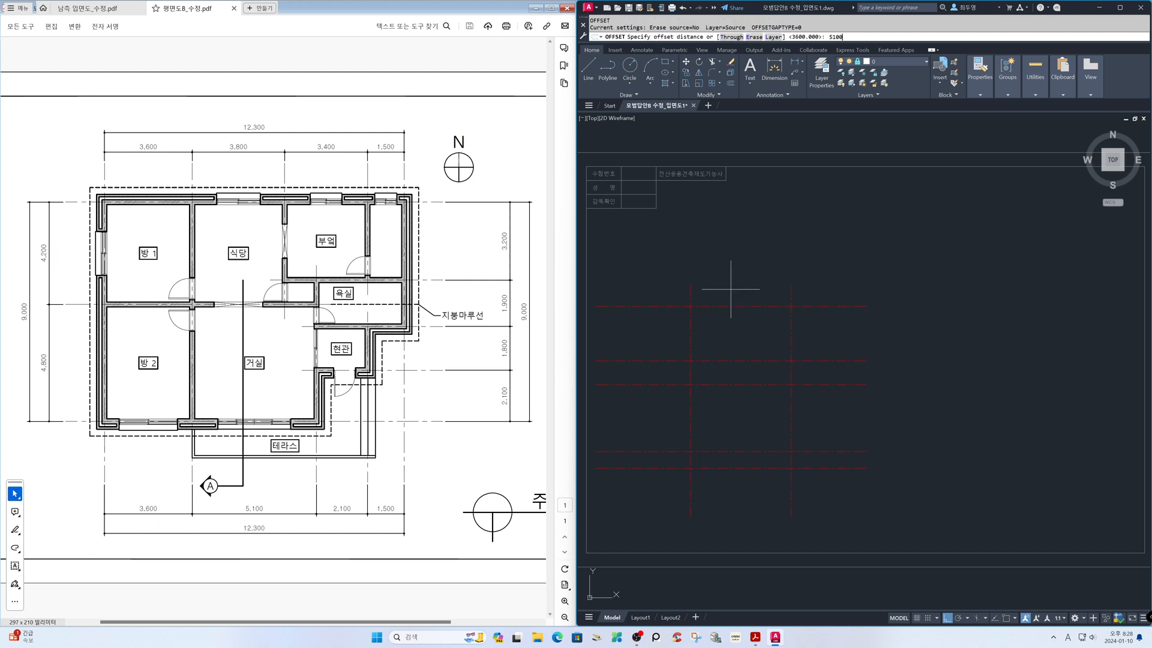
key(Return)
click(791, 289)
click(831, 292)
key(Return)
key(Return)
Offset the third vertical centre line 2100 to the right
text(2)
key(Return)
click(932, 296)
click(965, 302)
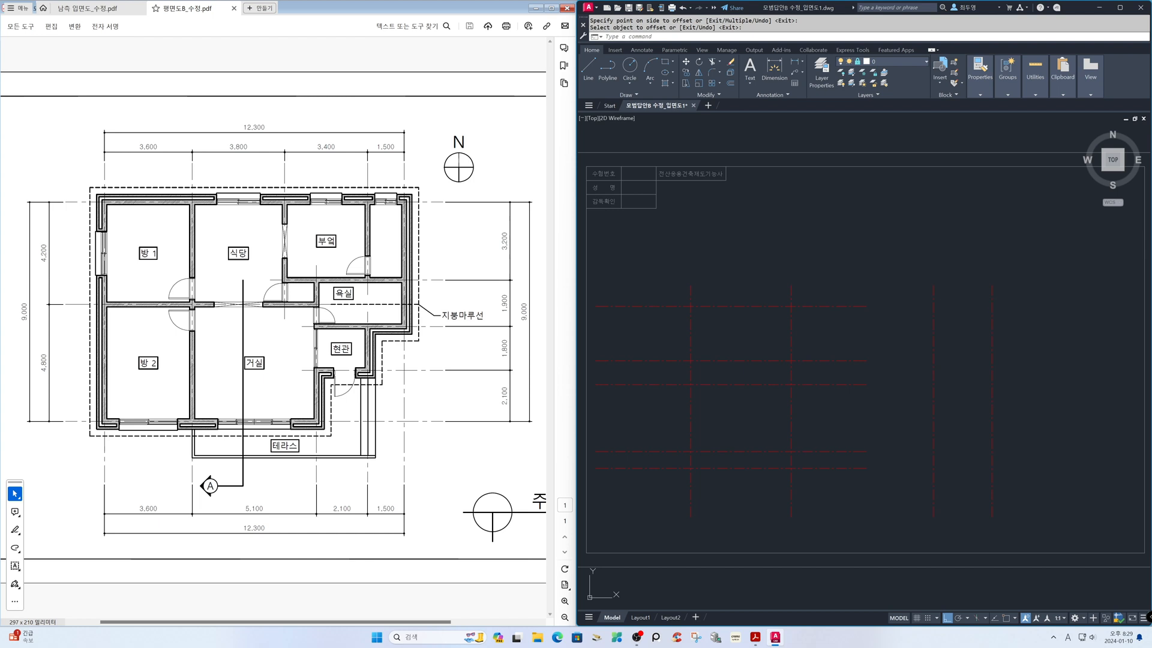
key(Return)
key(Return)
Offset the fourth vertical centre line 1500 to the right for the last axis
text(150)
key(Return)
click(992, 297)
click(1002, 299)
key(Return)
Stretch the right ends of all horizontal centre lines horizontally past the last vertical axis
text(s)
key(Return)
click(1003, 288)
click(846, 485)
key(Return)
click(861, 497)
click(1086, 496)
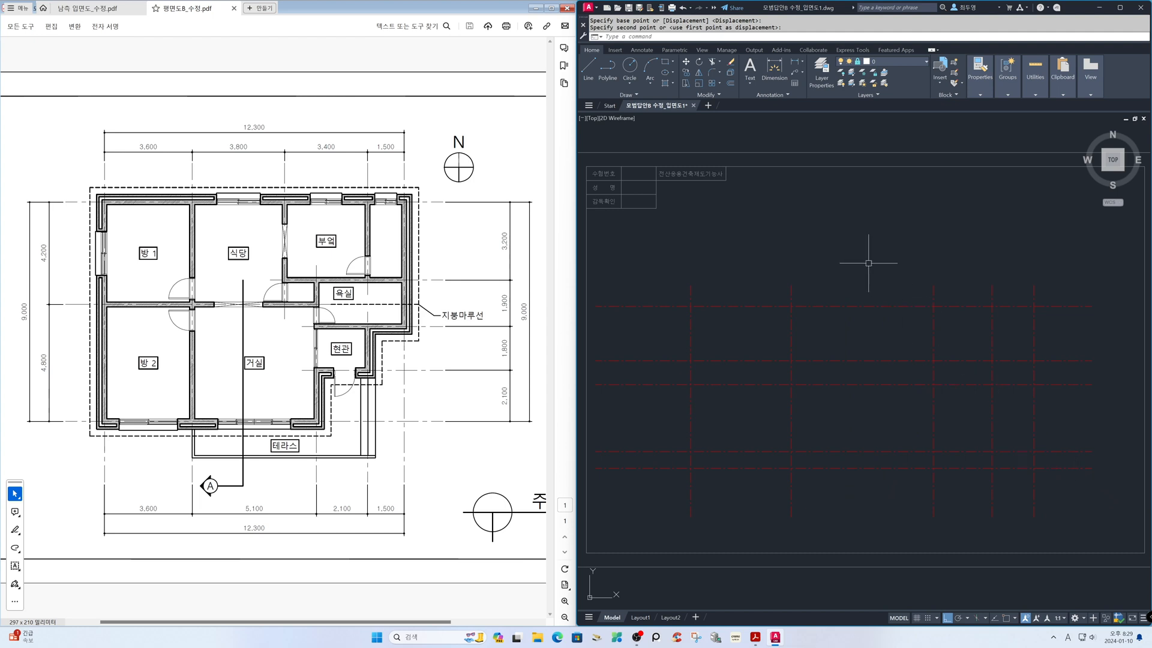
Measure the spacing between the vertical centre lines to check them against the floor plan
text(di)
key(Return)
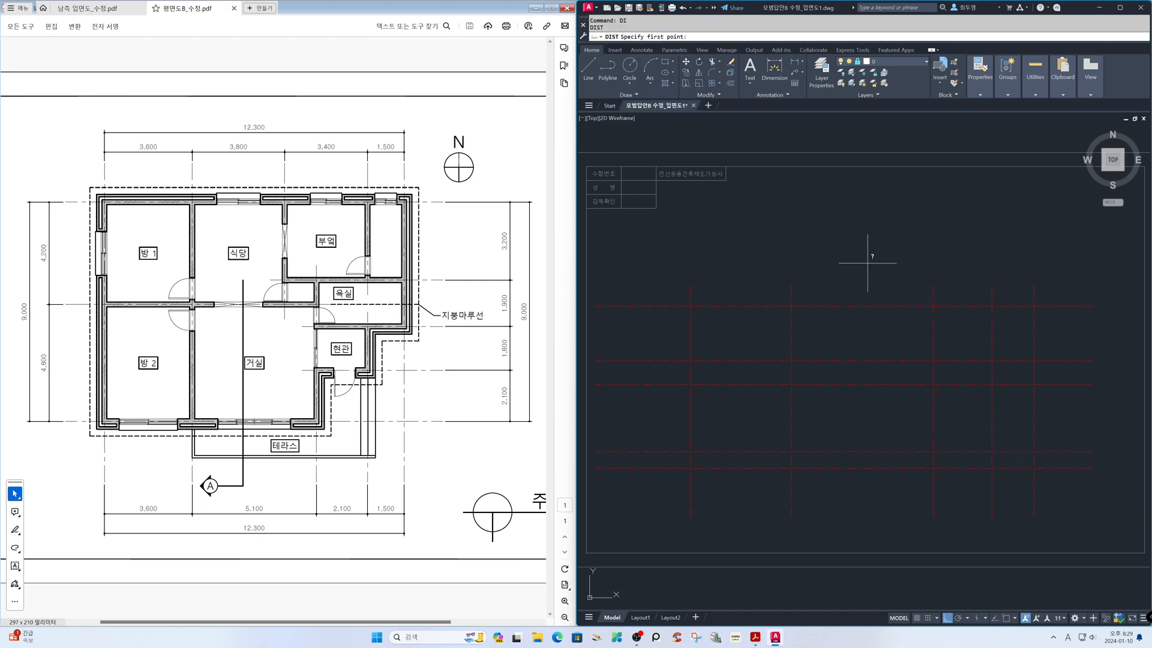
click(690, 286)
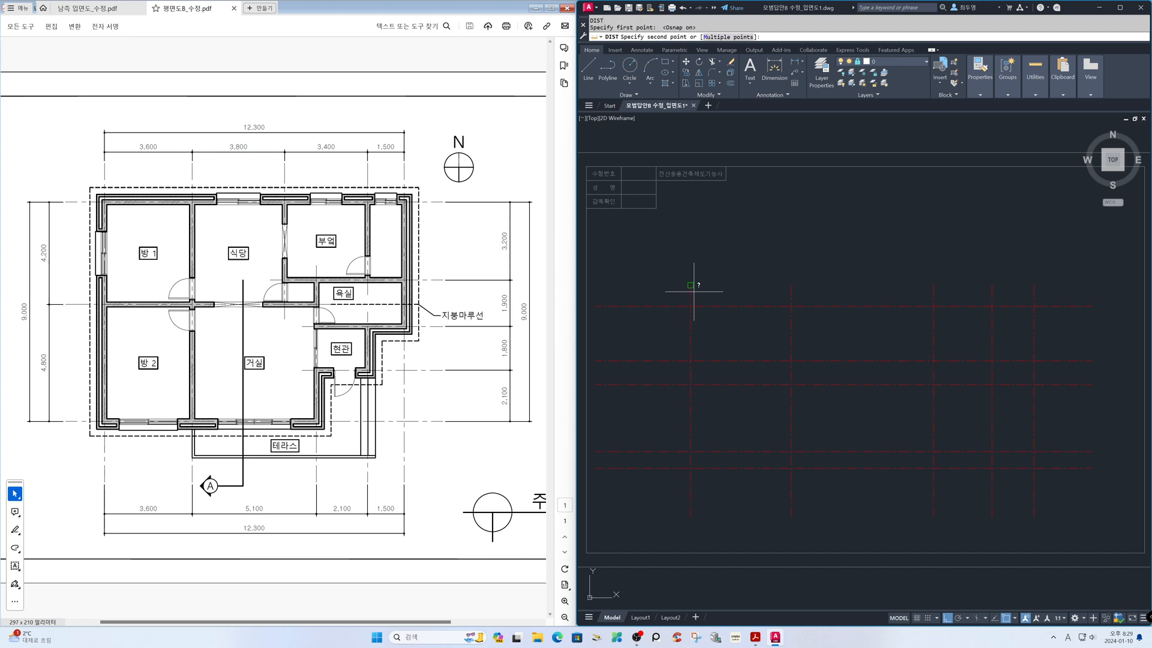
click(787, 293)
key(Return)
click(793, 294)
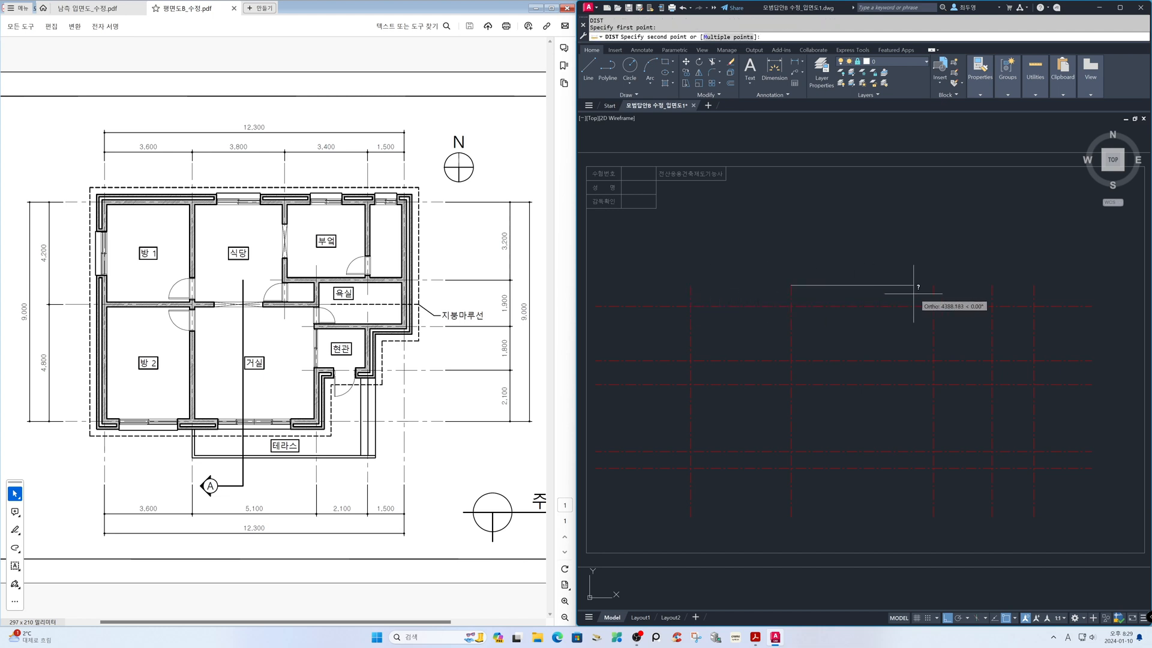
click(934, 294)
key(Return)
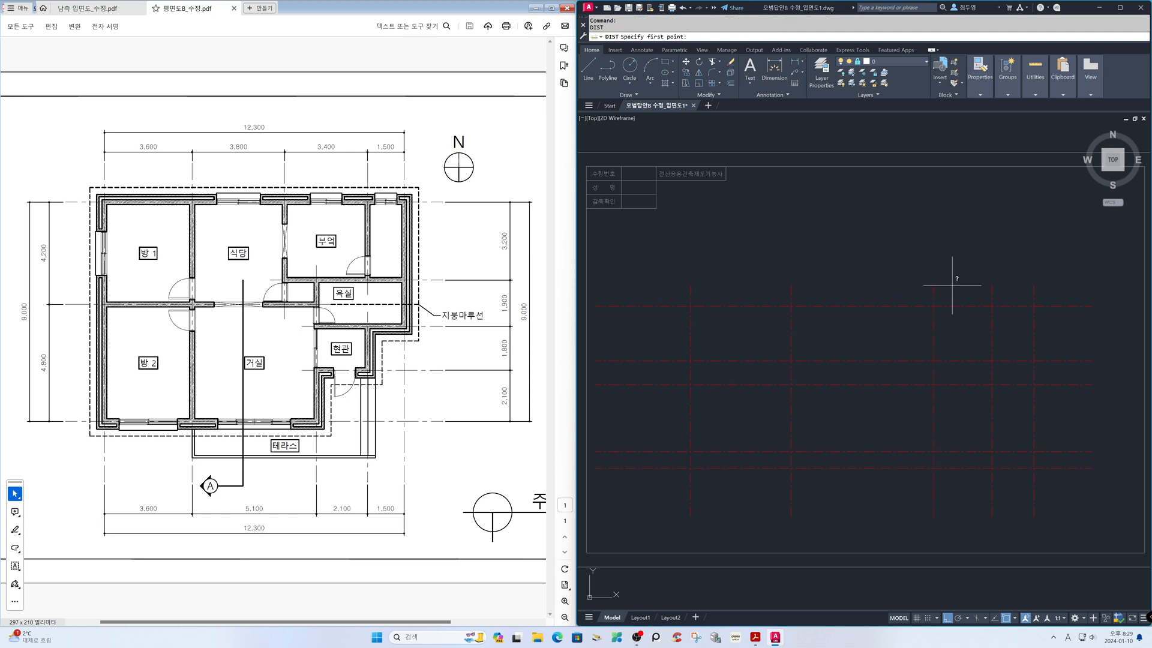
click(934, 291)
click(1034, 287)
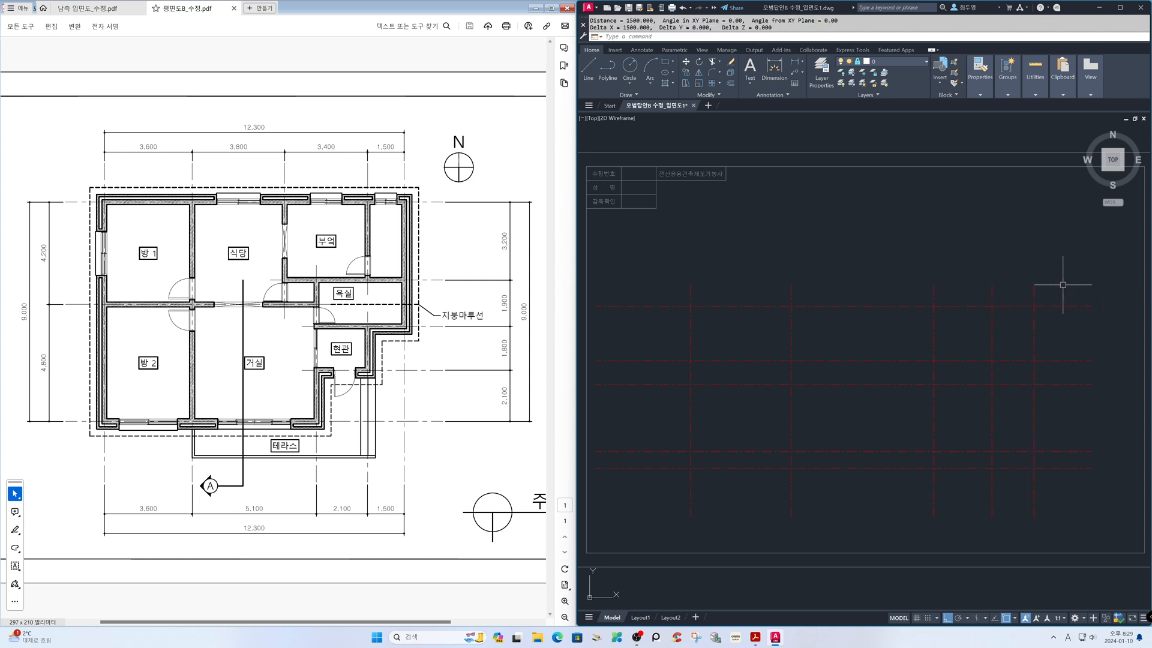
Make ele the current layer and draw a line along the uppermost horizontal centre line between the outermost vertical axes
click(907, 61)
click(908, 107)
text(l)
key(Return)
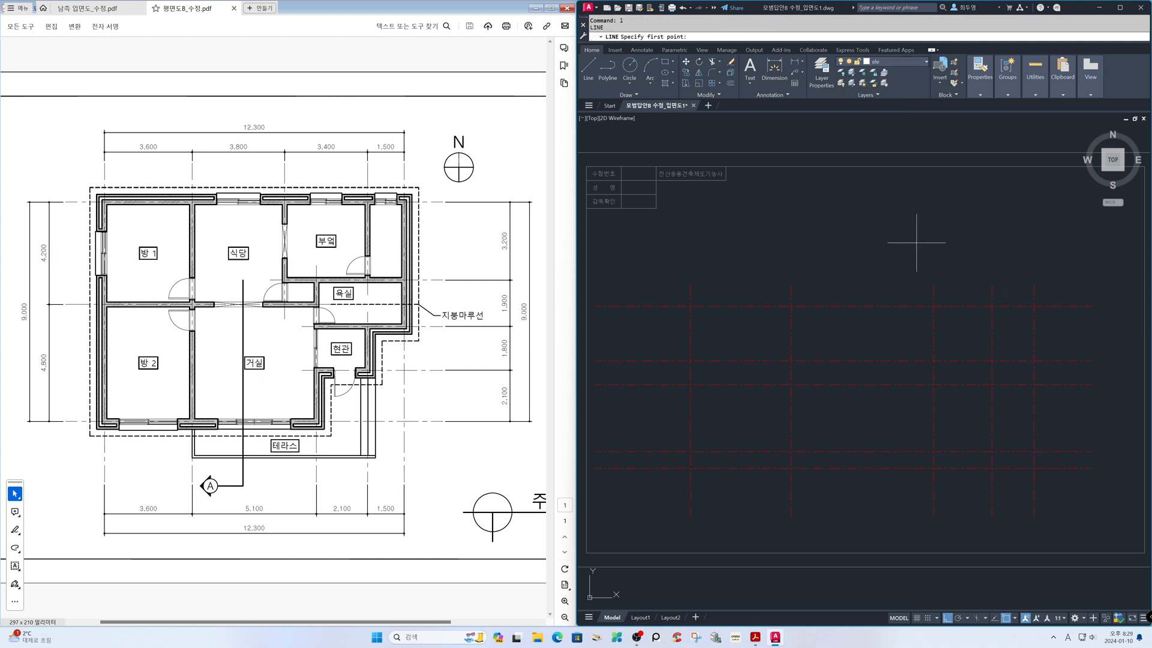
click(1033, 306)
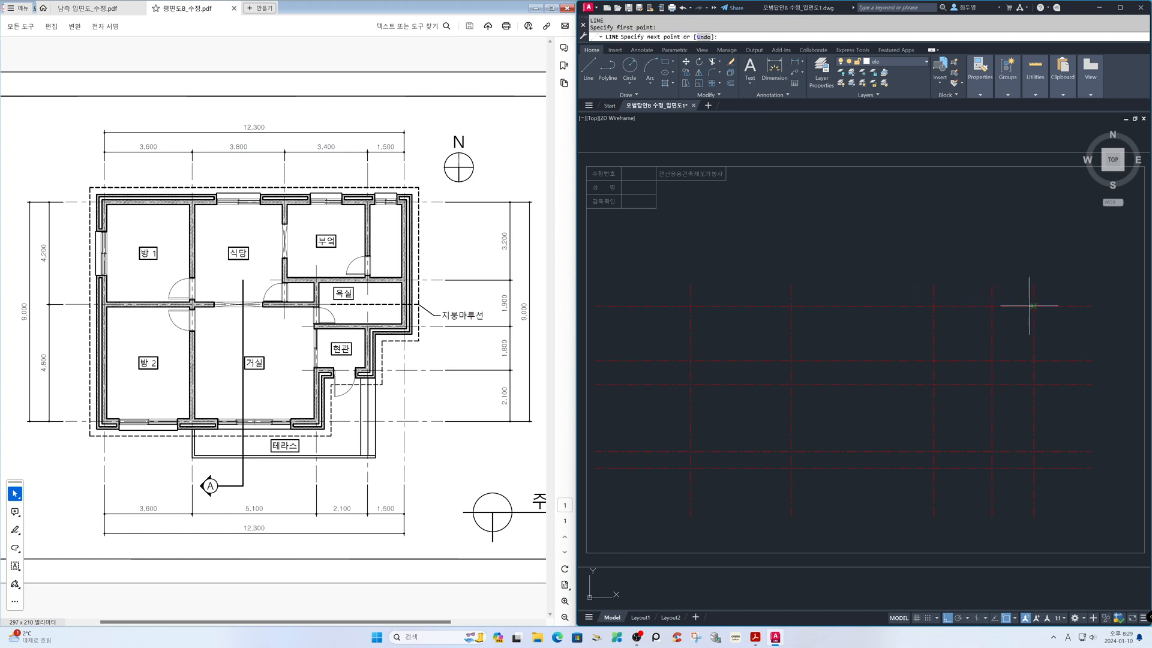
click(690, 306)
key(Return)
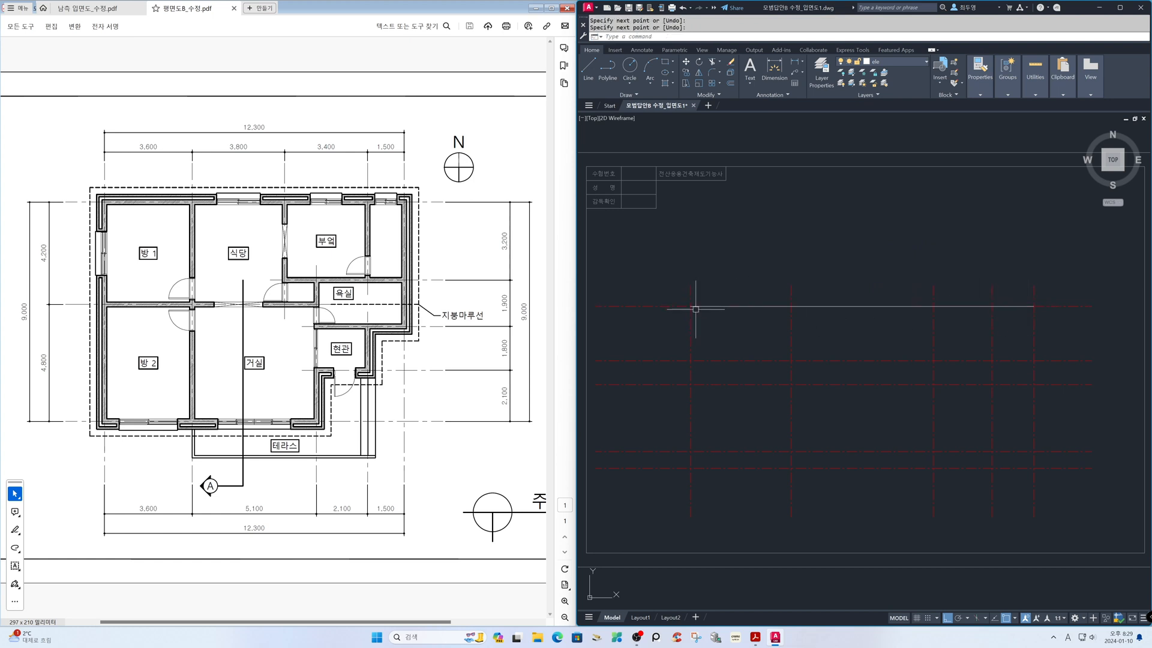
Draw lines along the third and fourth horizontal centre lines from the top, between the outermost vertical axes
key(Return)
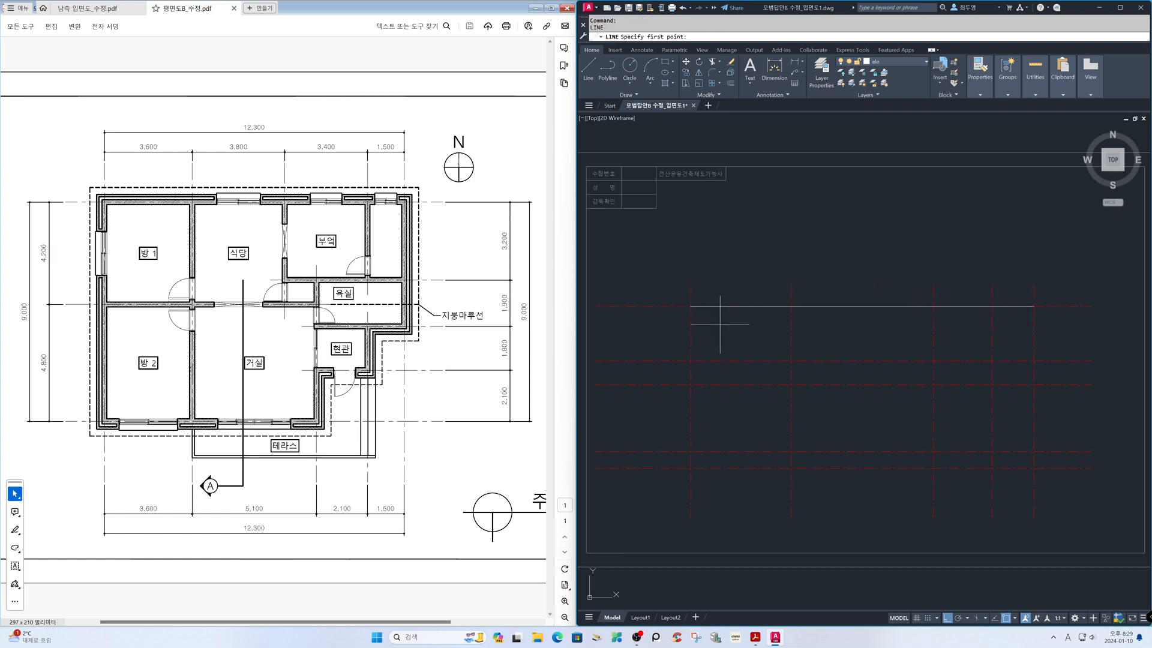
click(690, 384)
click(1033, 383)
key(Return)
key(Return)
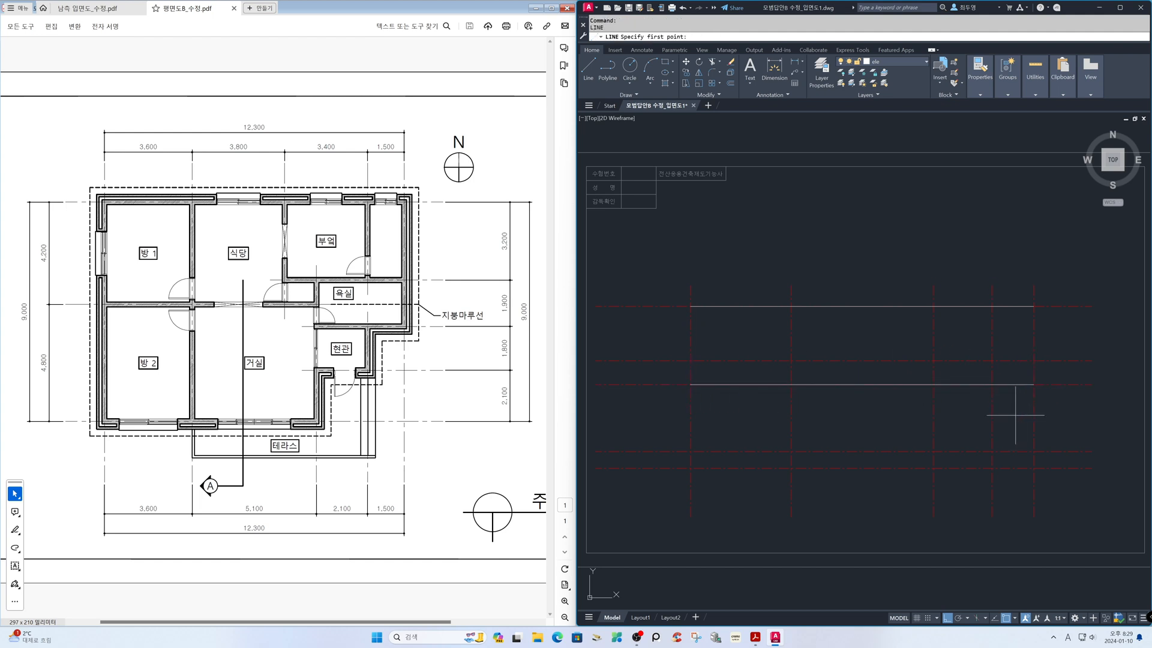
click(1033, 451)
click(690, 451)
key(Return)
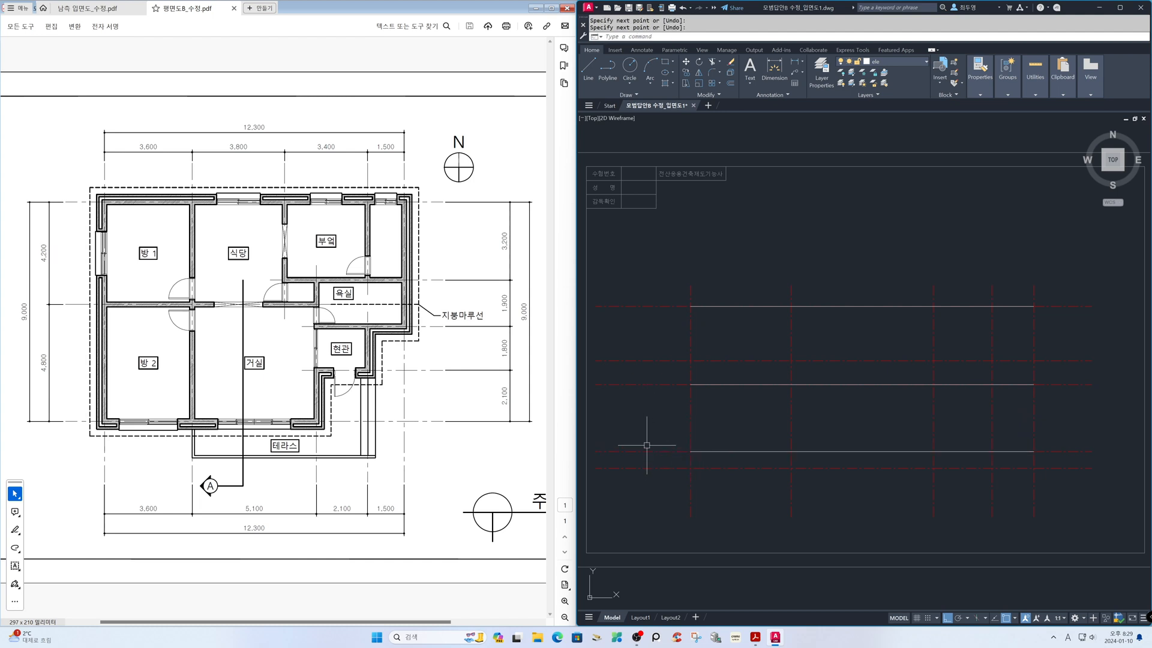
Change the lowest horizontal centre line to the yellow sec layer for the ground line
click(649, 469)
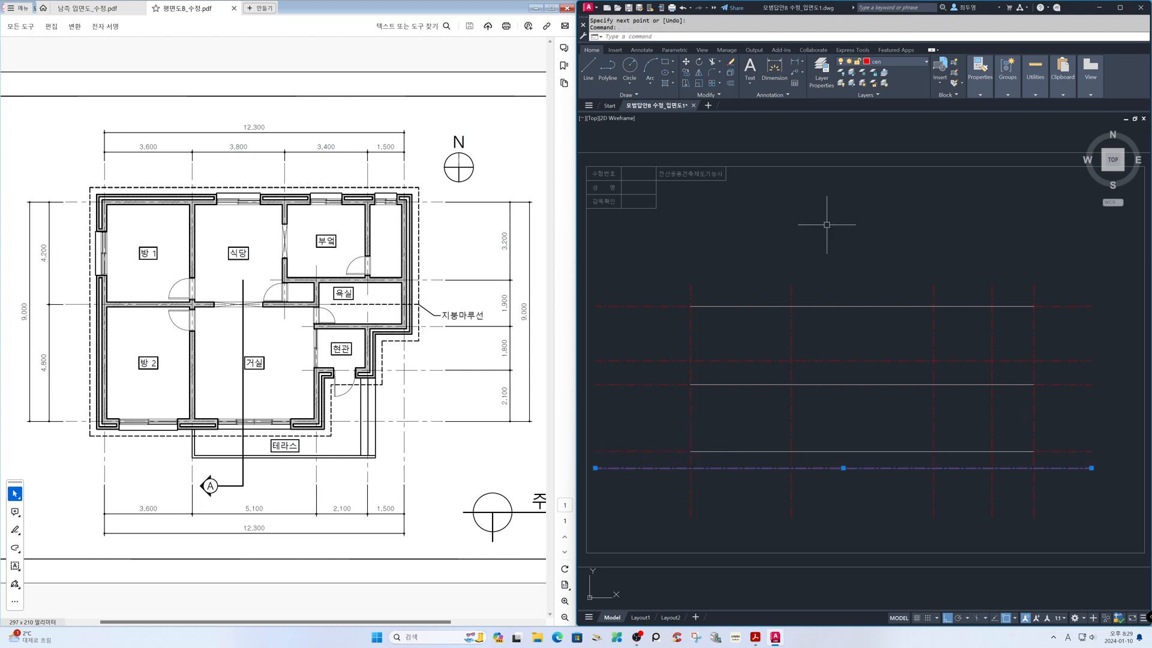
click(901, 63)
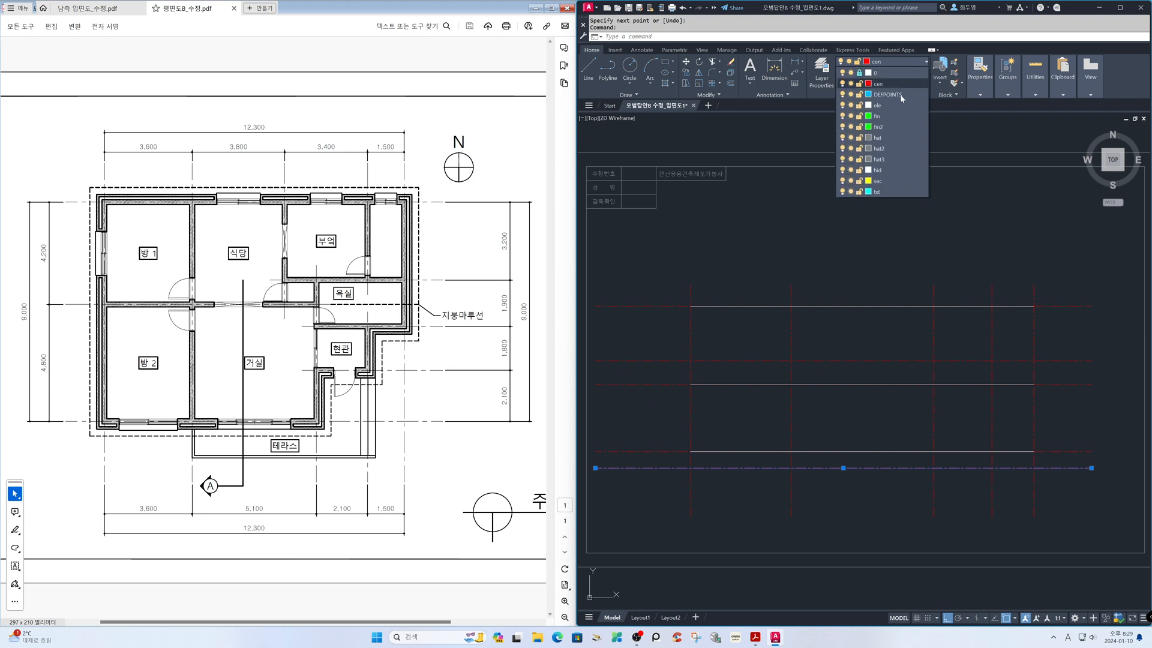
click(878, 181)
key(Escape)
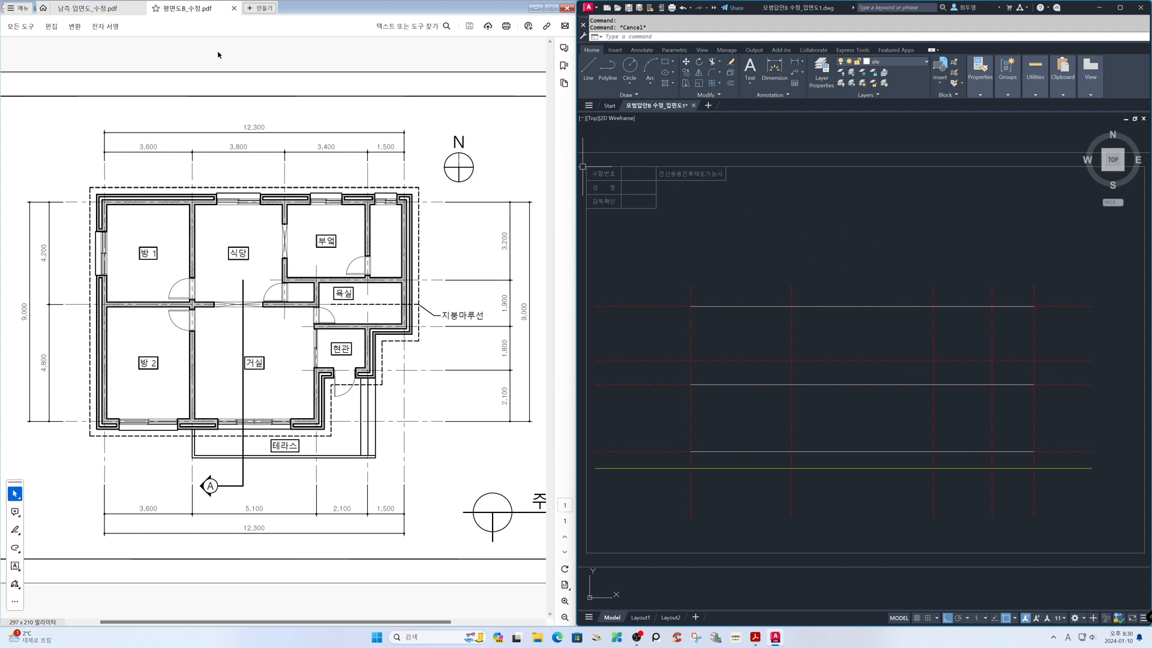
Bring up the south elevation PDF and draw a horizontal construction line through the underside of the section's eave fascia
click(105, 10)
click(677, 243)
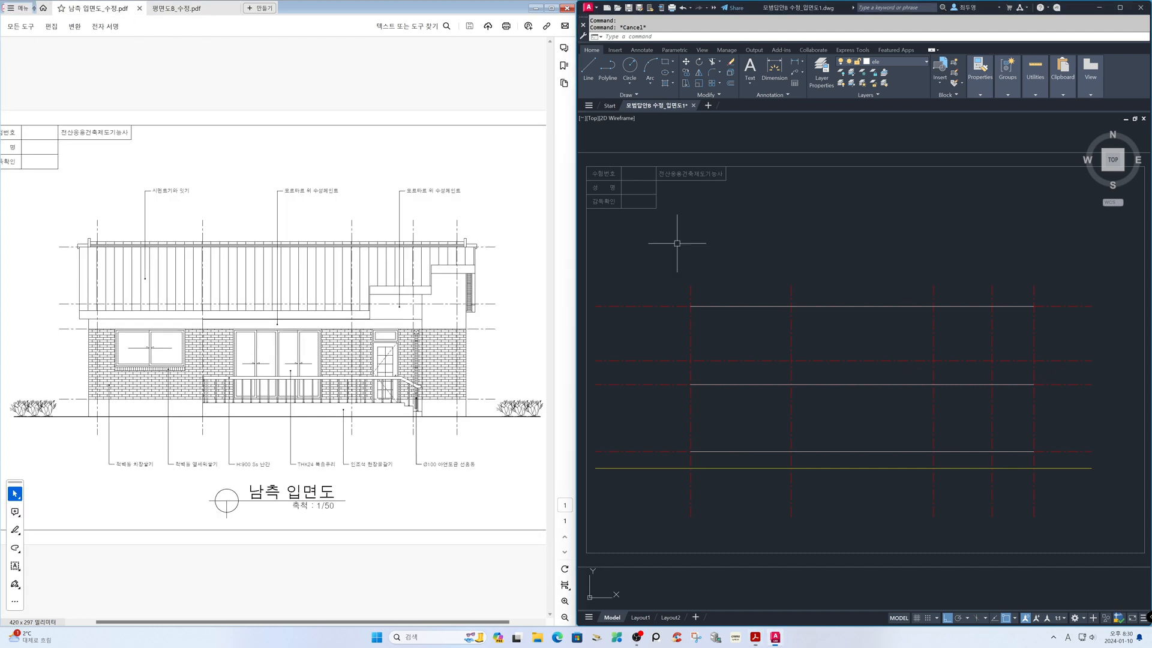
text(z)
key(Return)
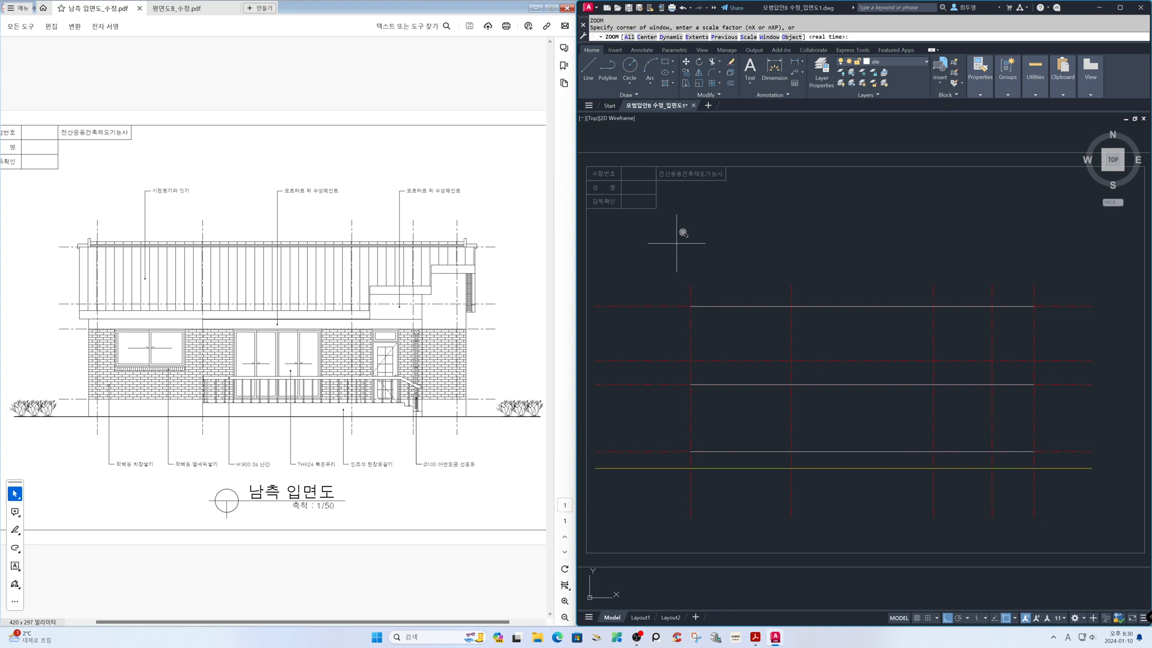
text(p)
key(Return)
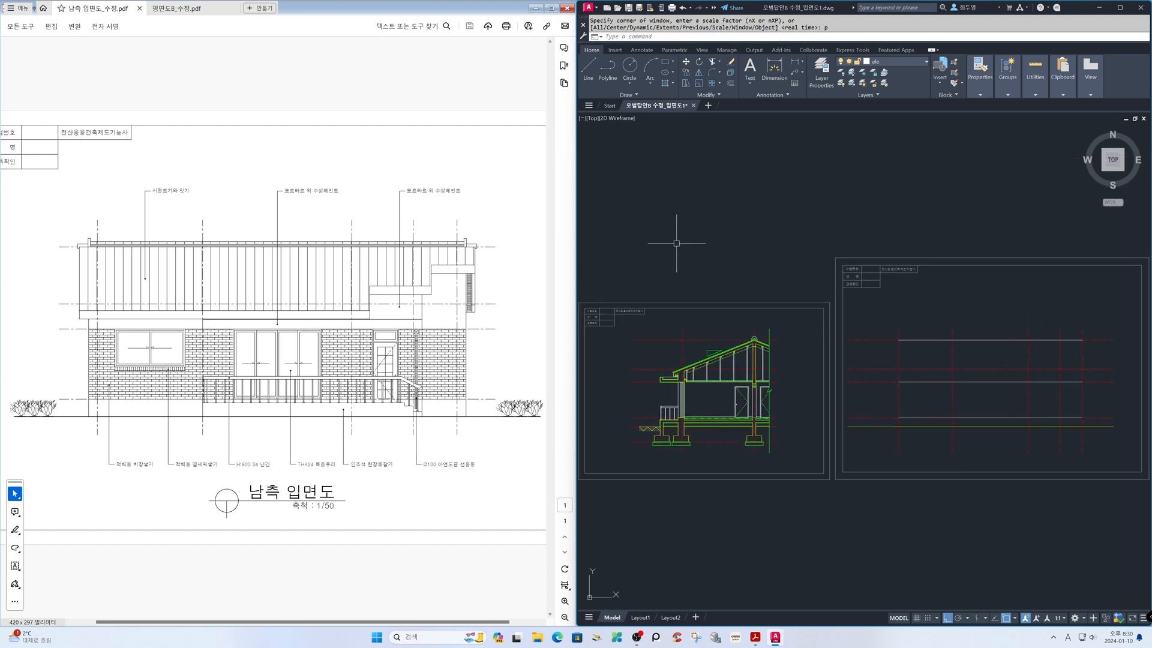
text(z)
key(Return)
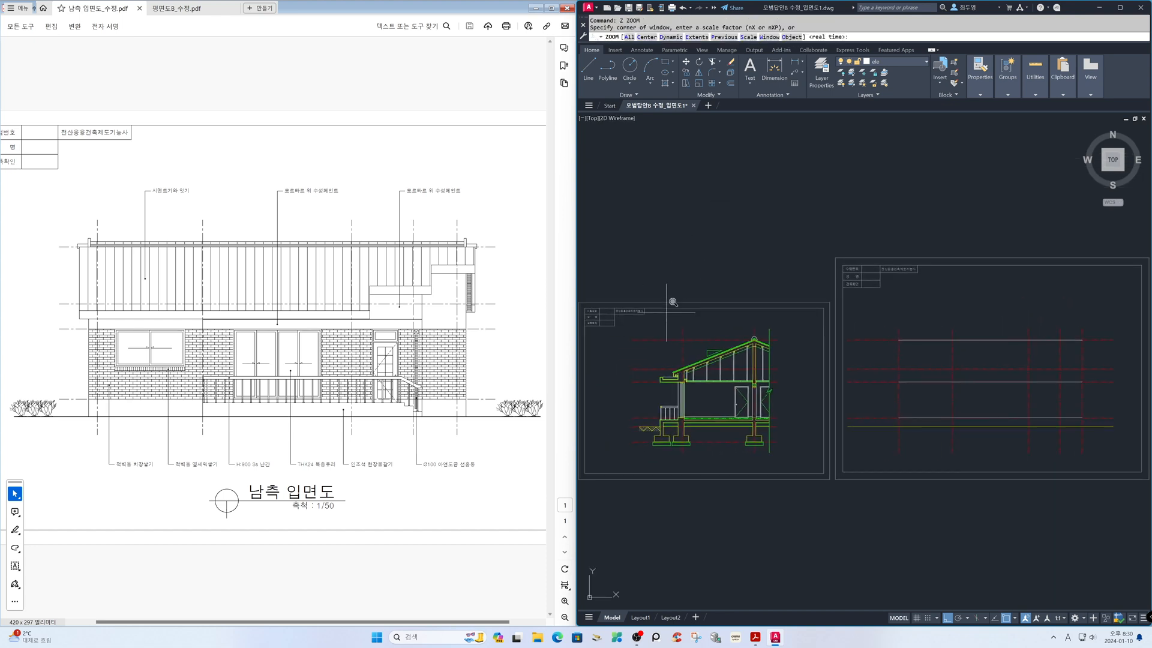
click(666, 358)
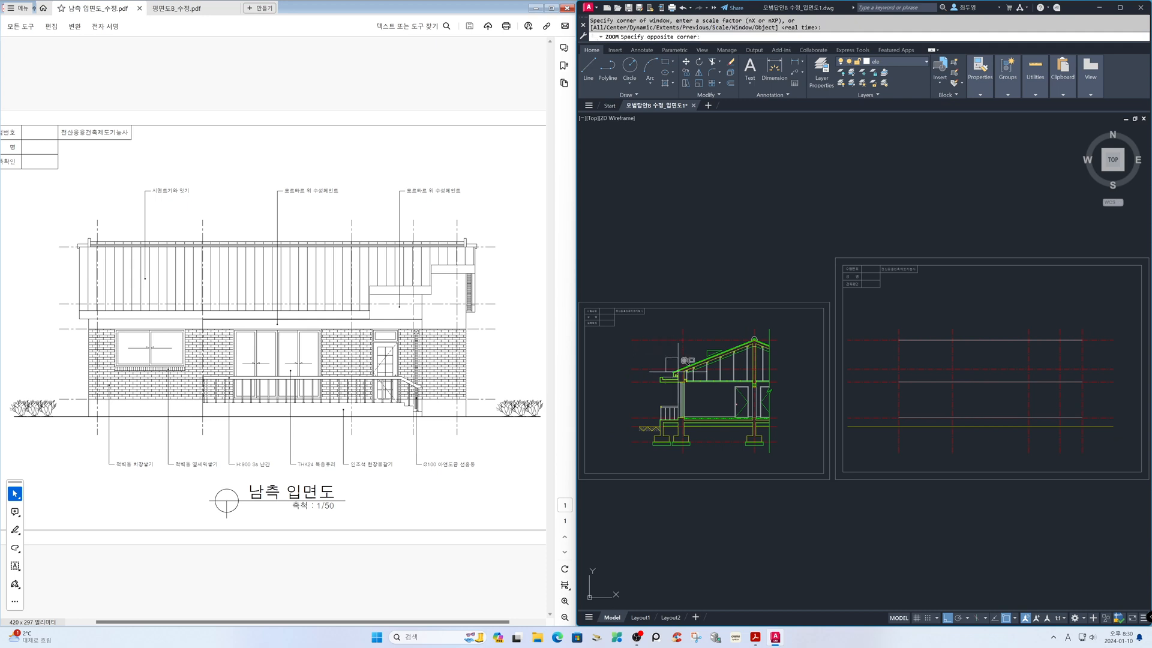
click(695, 387)
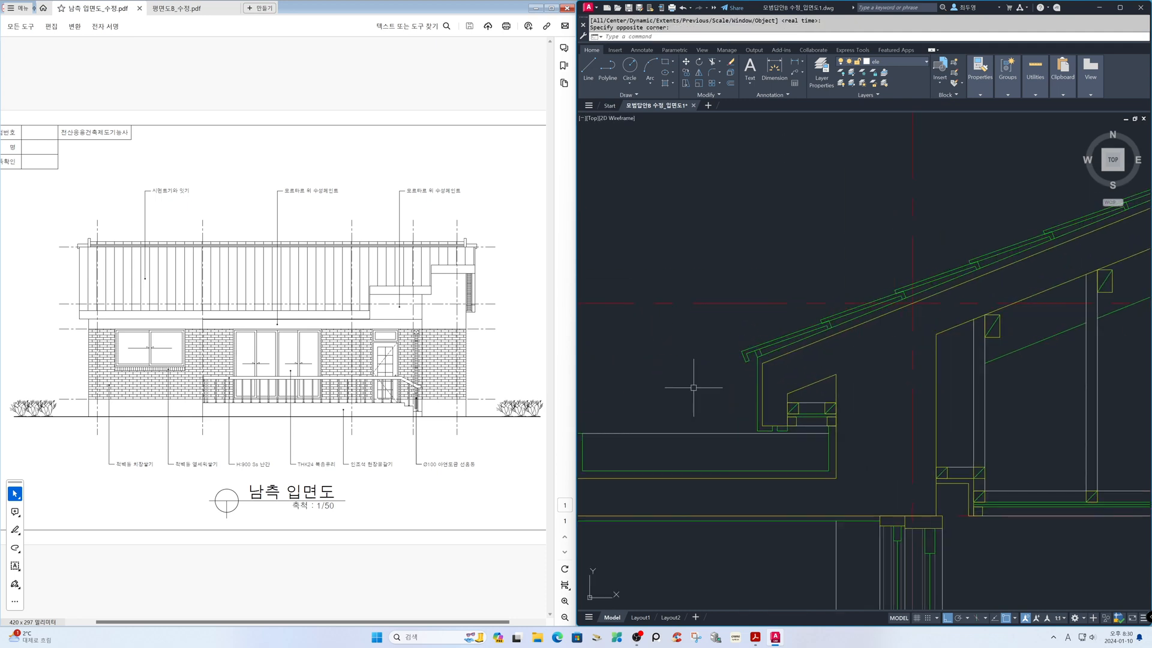
text(xl)
key(Return)
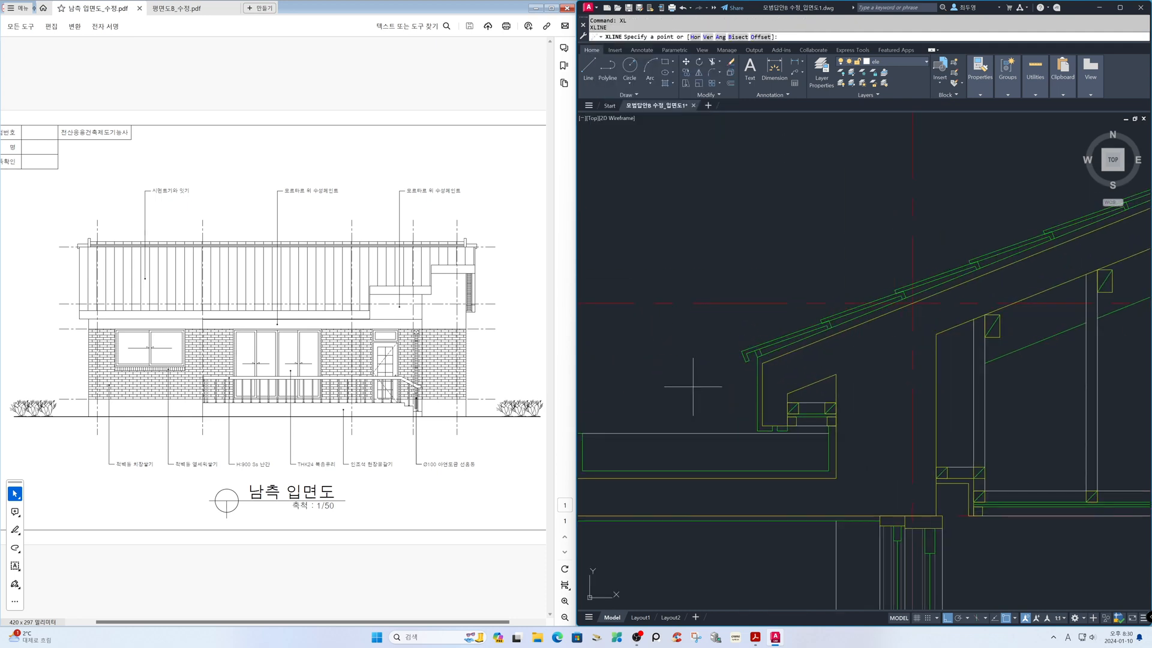
text(h)
key(Return)
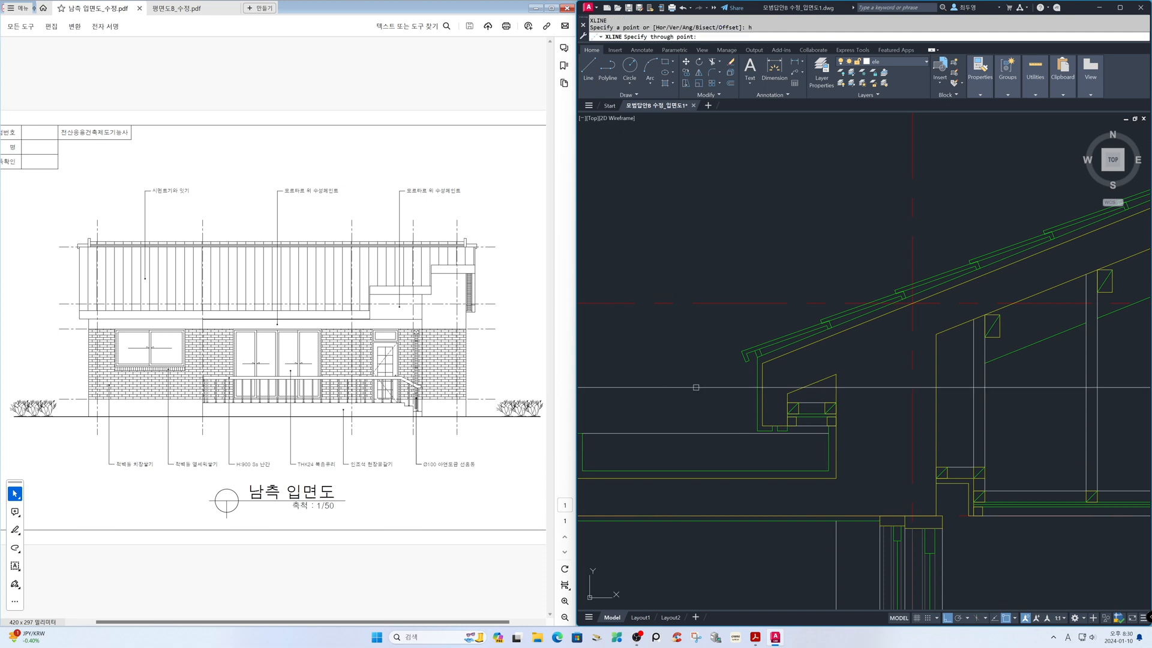
click(757, 411)
key(Return)
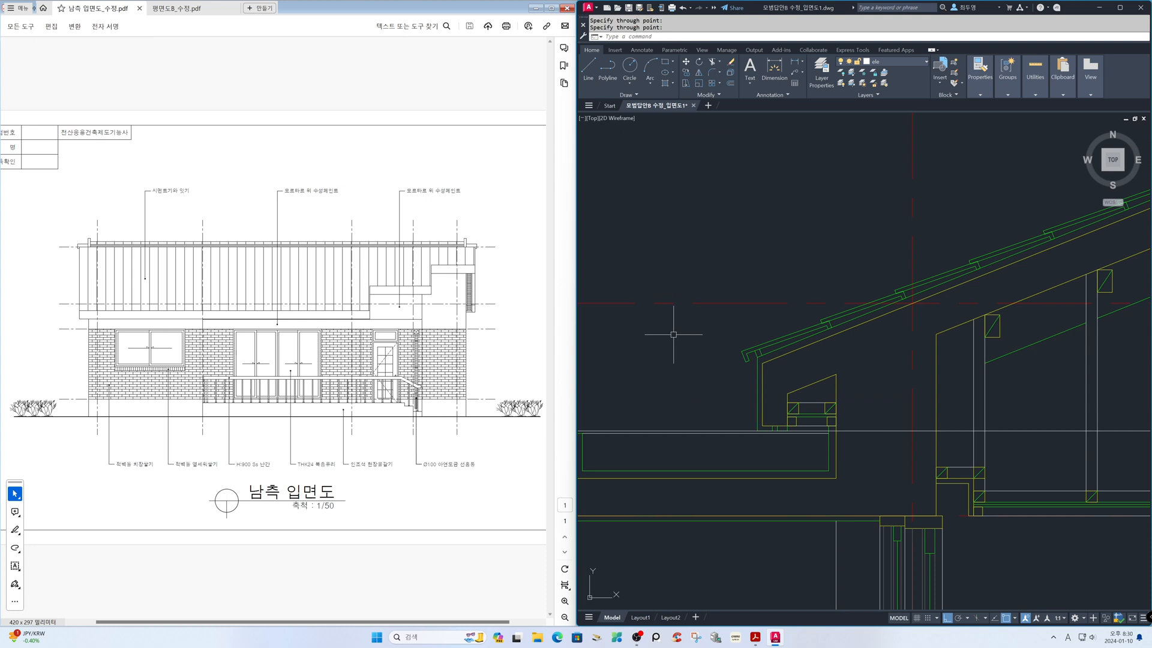
Return to the elevation sheet and set the Offset layer option to Current
text(z)
key(Return)
text(p)
key(Return)
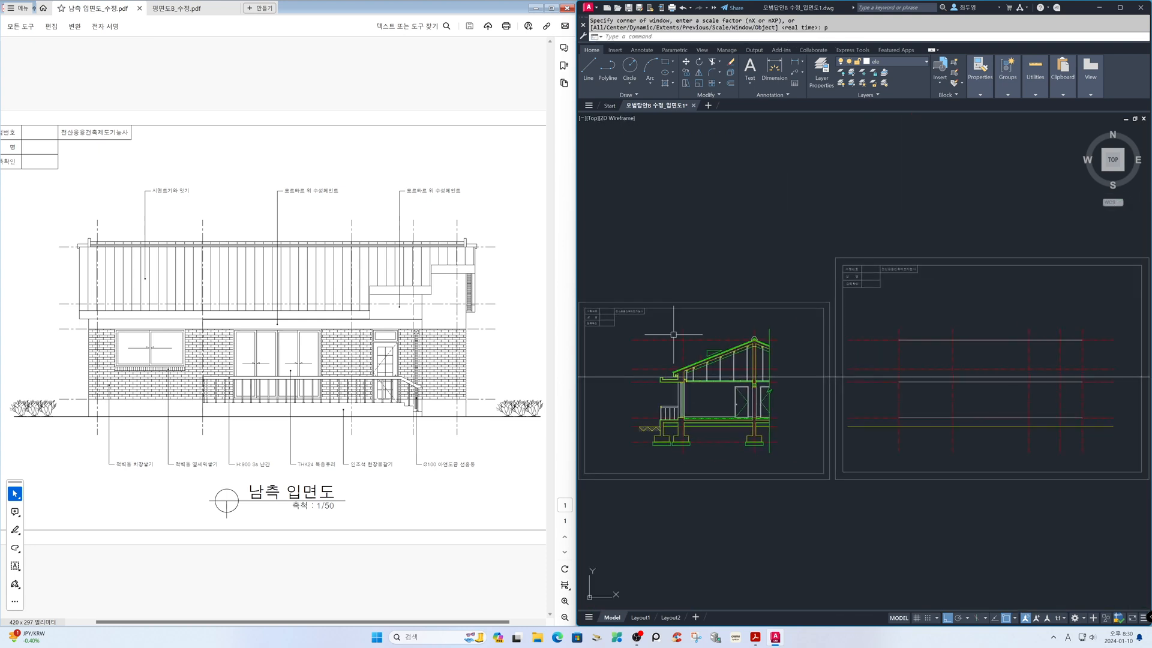
text(z)
key(Return)
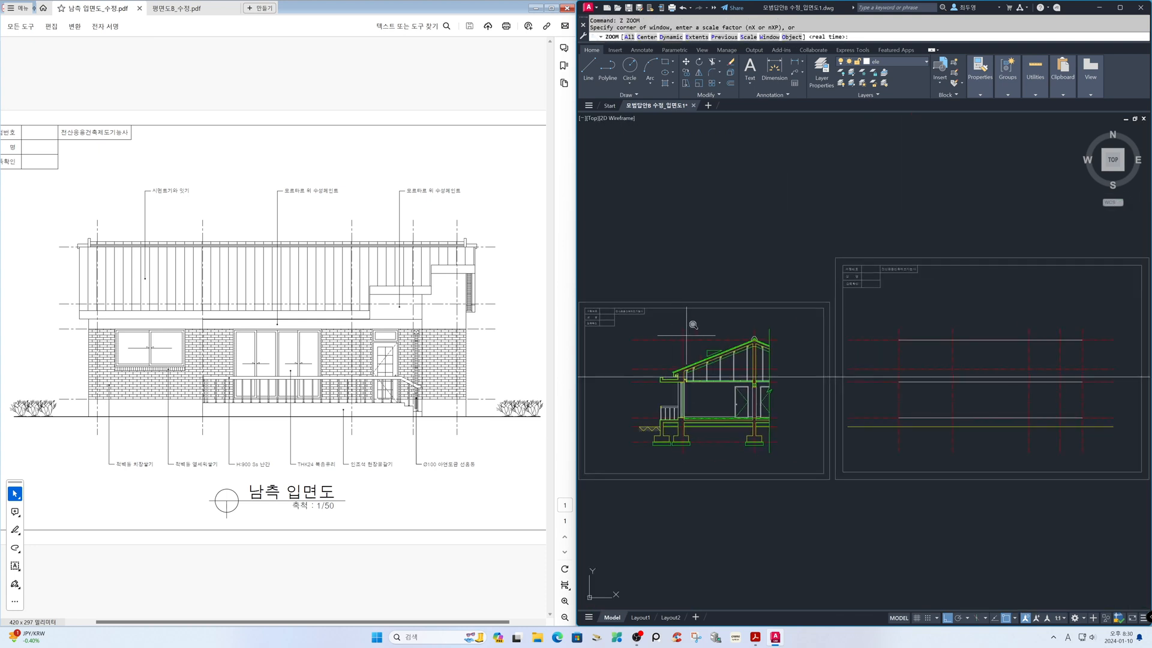
click(848, 269)
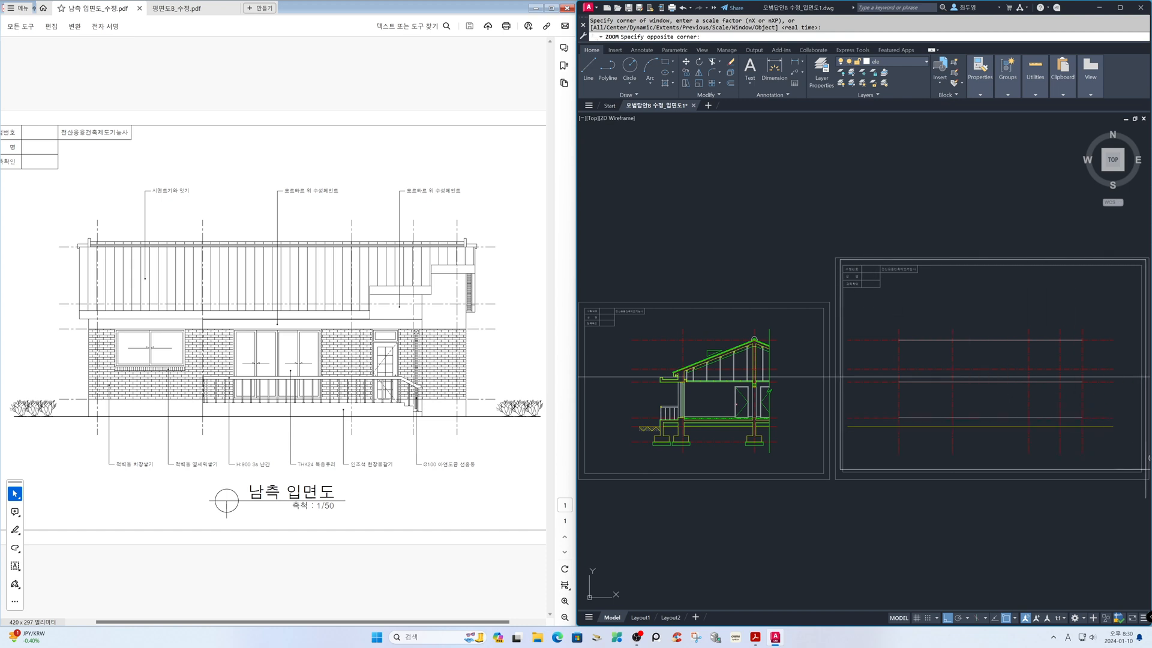
click(1147, 464)
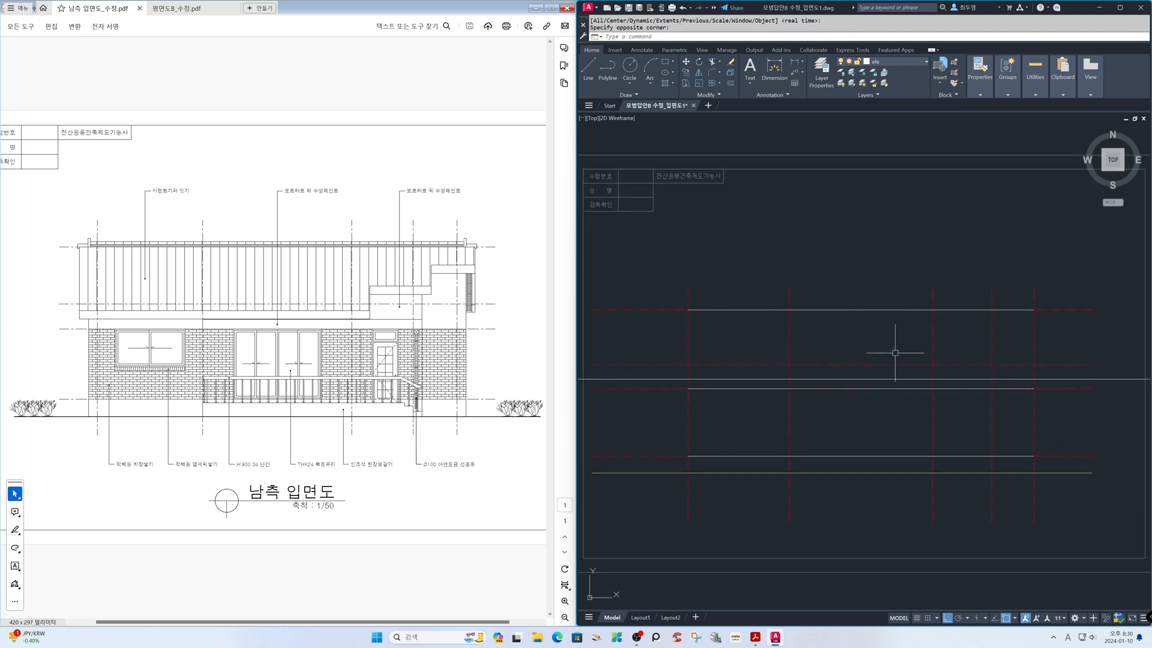
text(o)
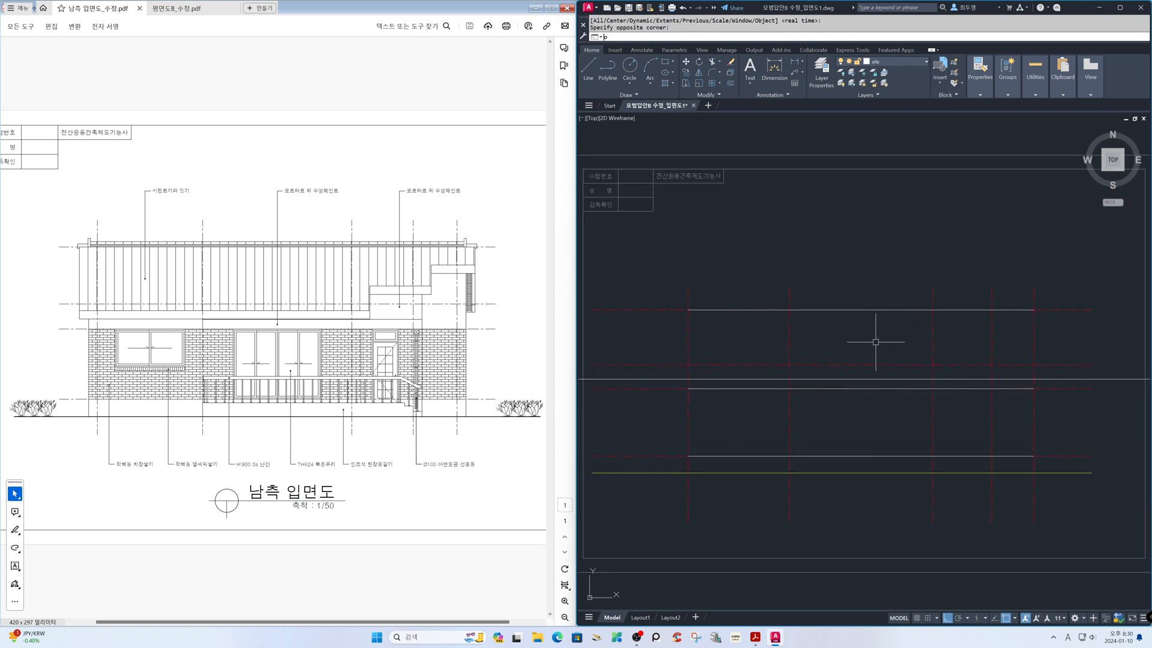
key(Return)
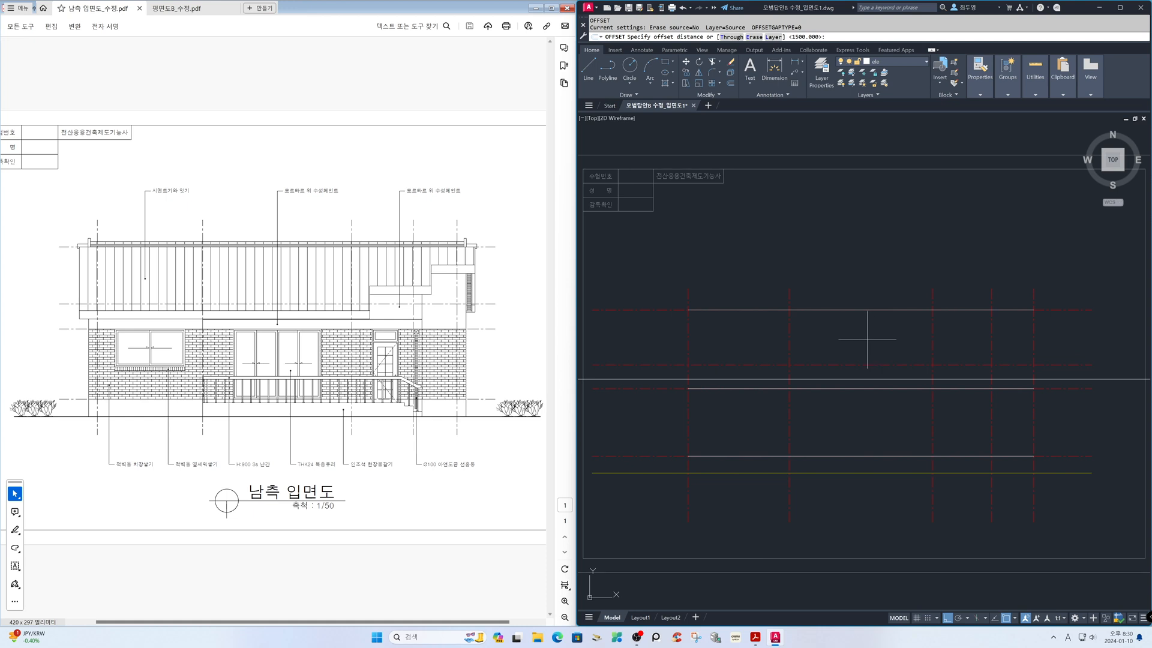
text(l)
key(Return)
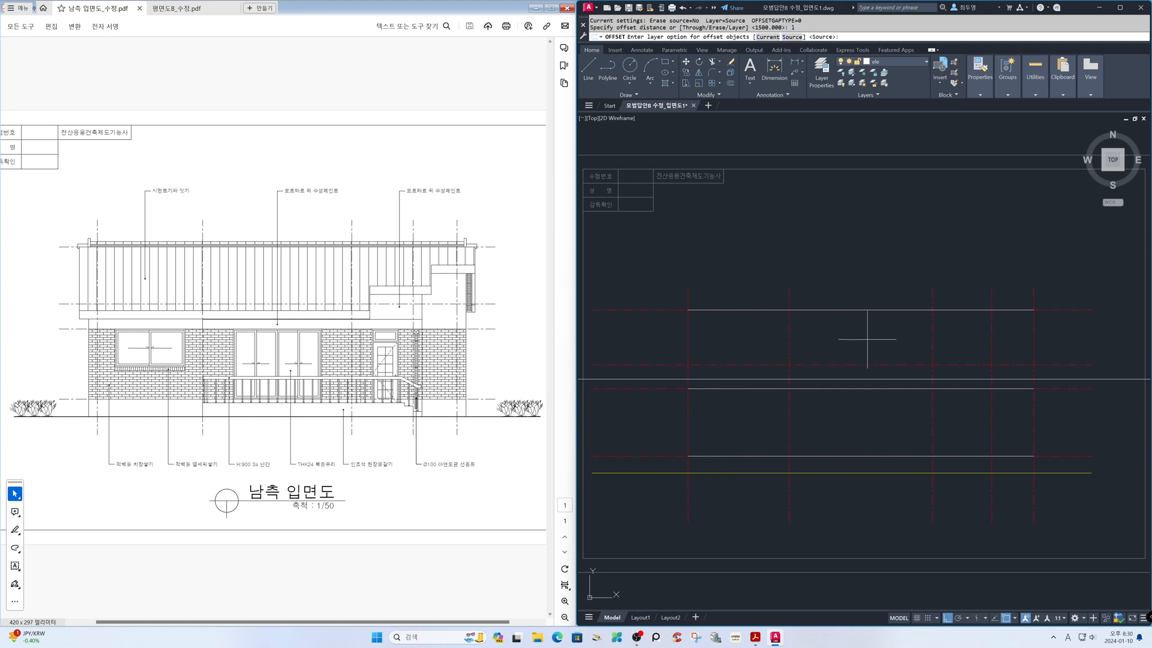
text(c)
key(Return)
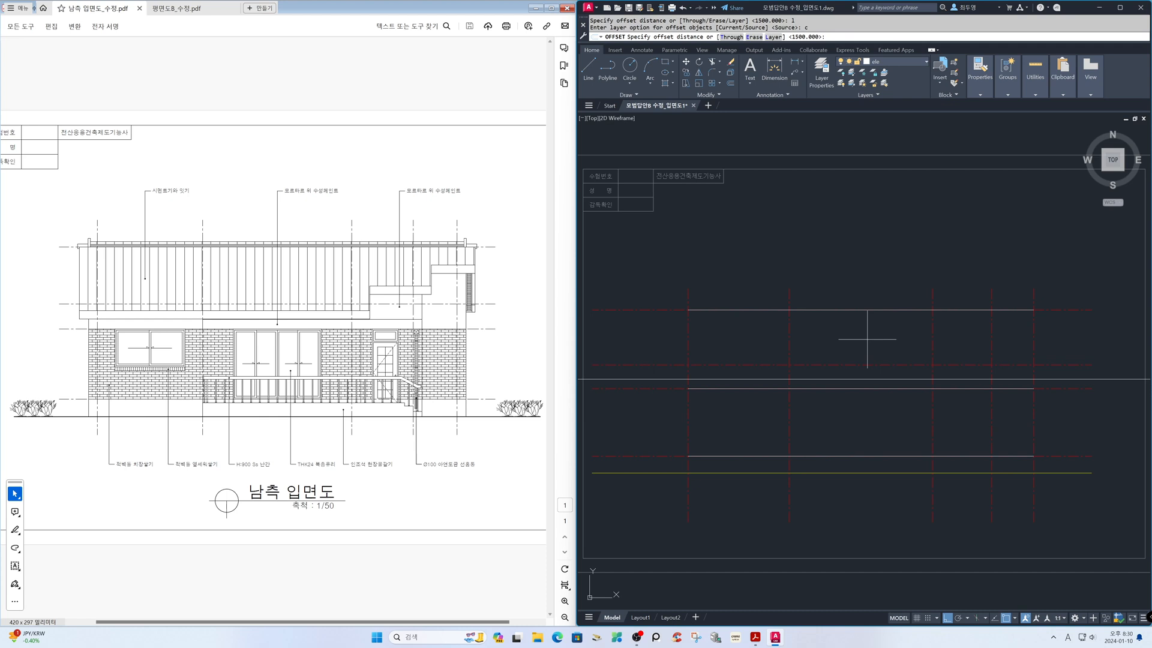
With object snap off, offset the two outermost vertical axes 620 outward onto the ele layer for the roof's side edges
key(F3)
text(620)
key(Return)
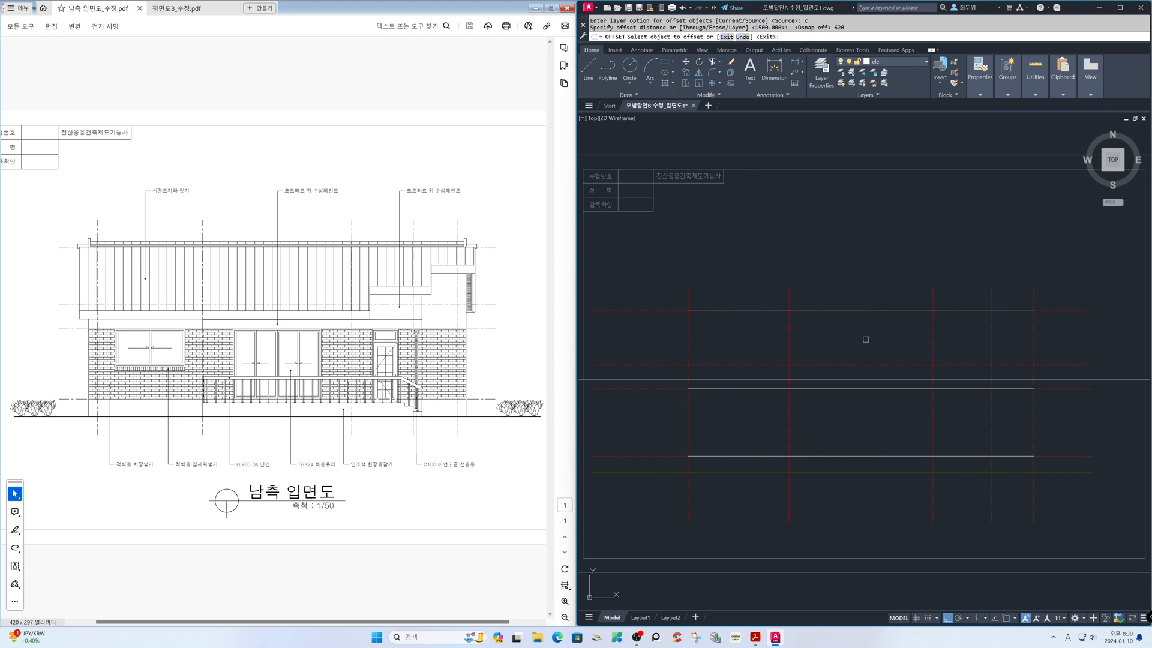
click(690, 330)
click(646, 327)
click(1035, 336)
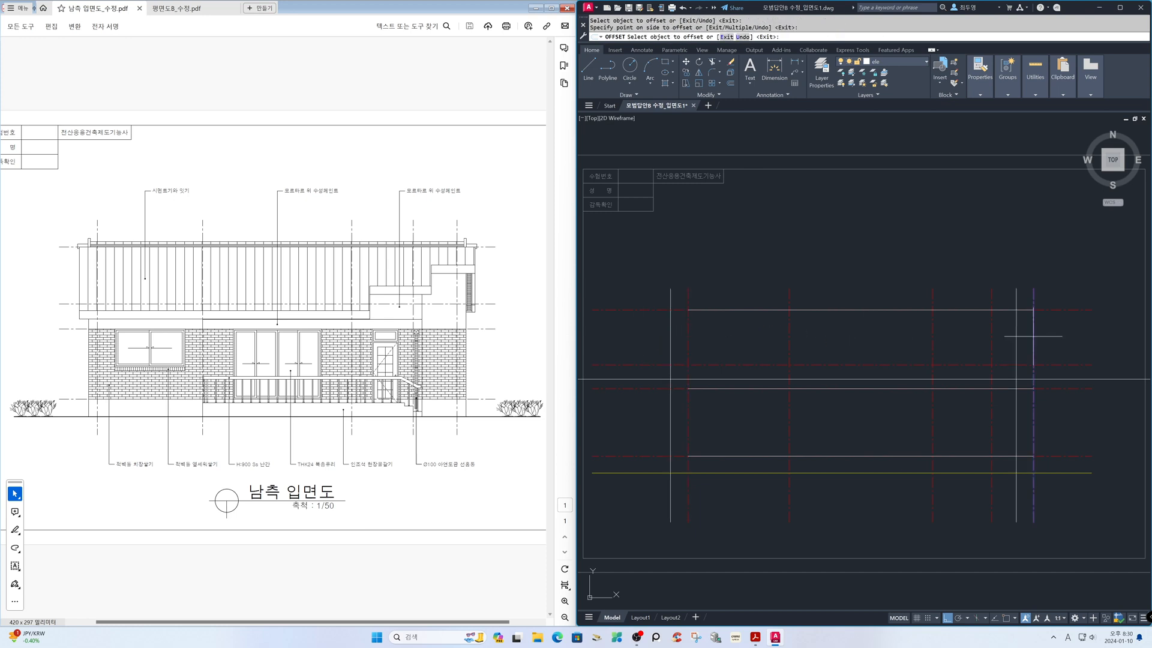
click(1059, 333)
key(Return)
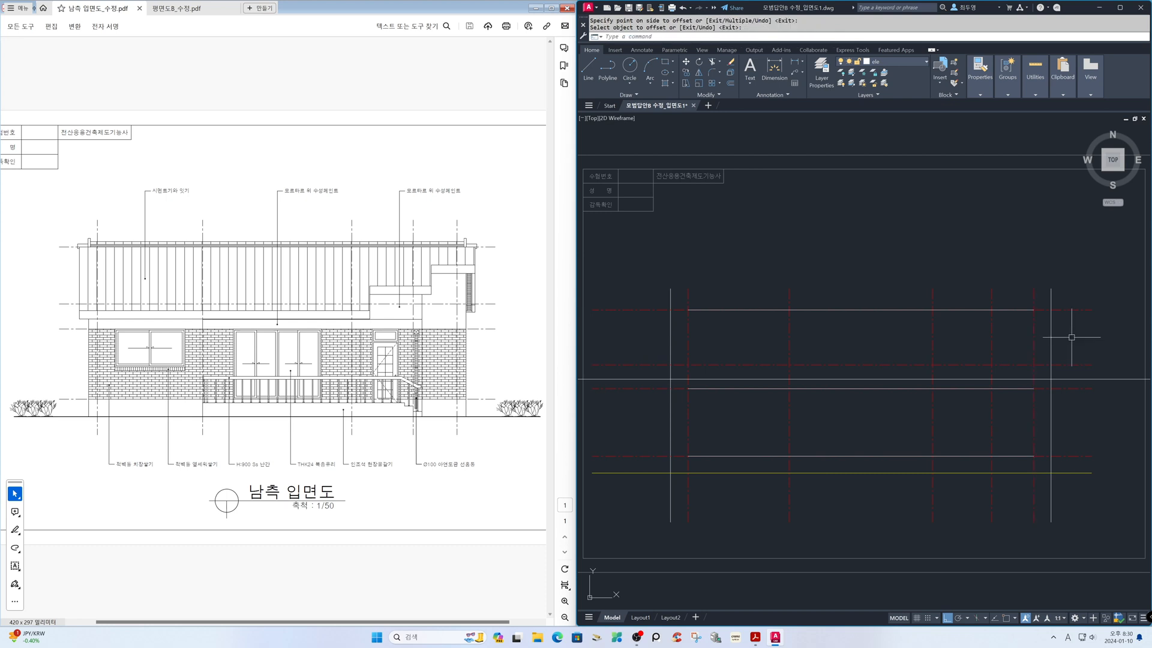
Use Fillet in Multiple mode with radius 0 to join the roof's top, side and eave lines into a closed rectangle
text(f)
key(Return)
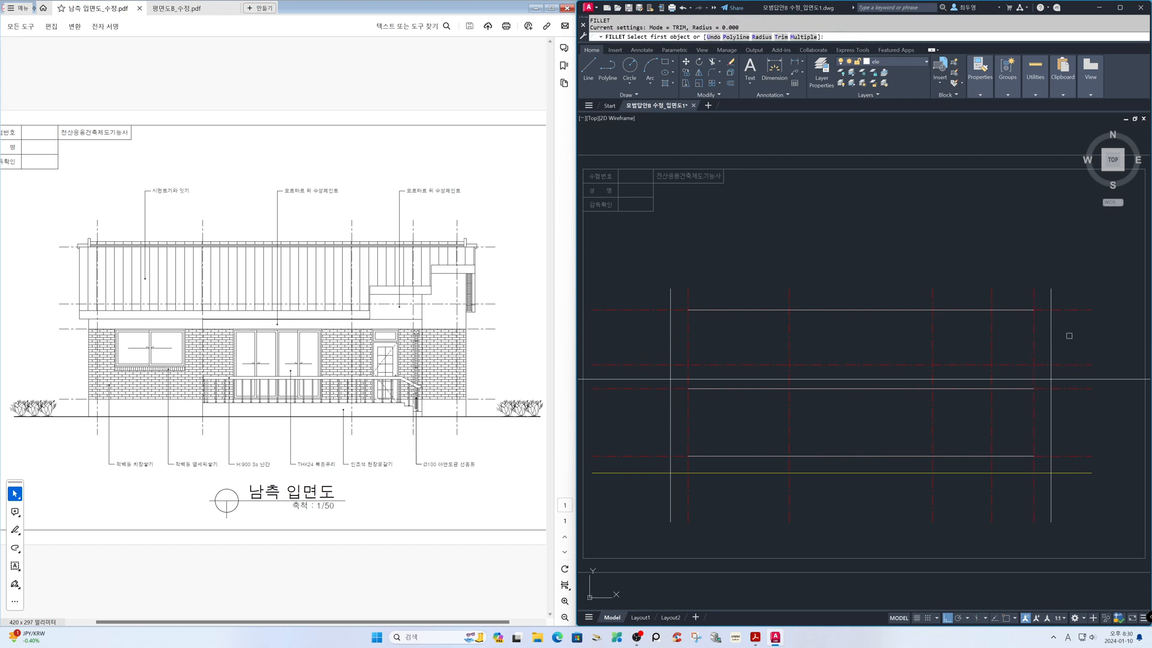
text(m)
key(Return)
click(1043, 331)
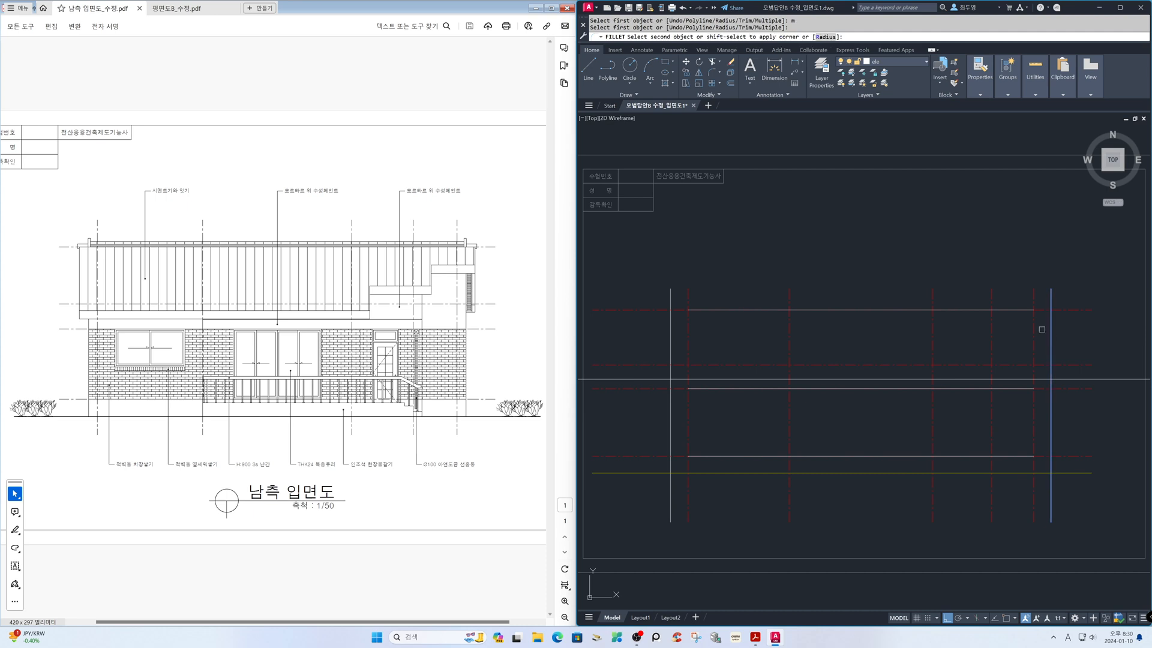
click(1022, 311)
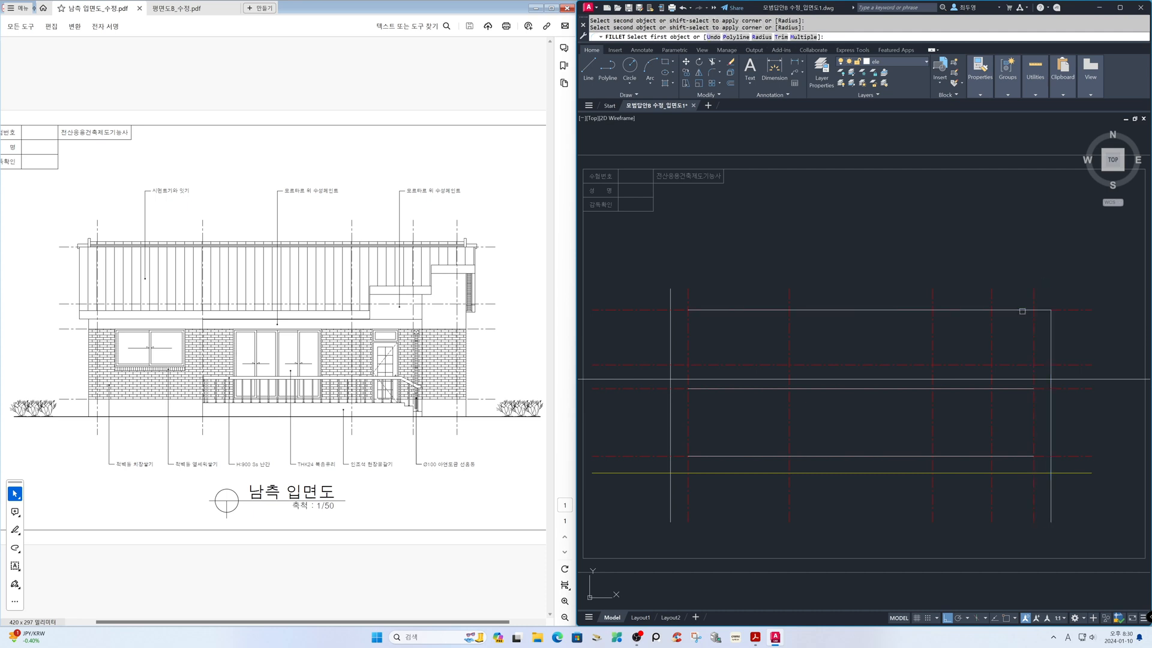
click(1050, 344)
click(1015, 378)
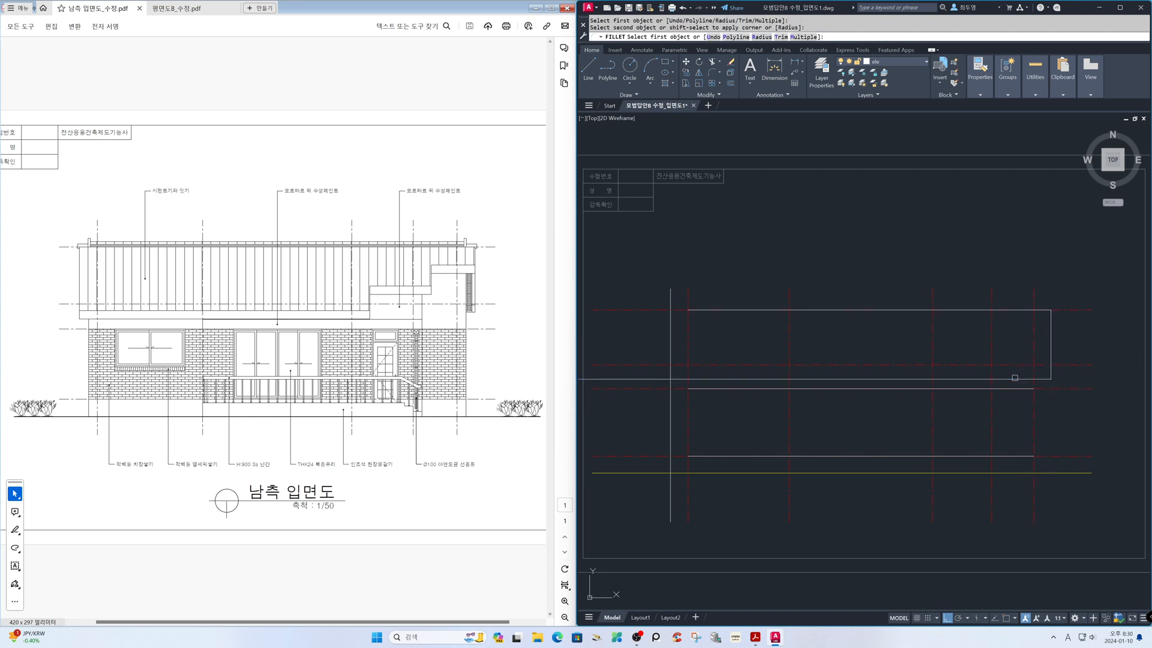
click(1015, 378)
click(671, 331)
click(671, 333)
click(695, 310)
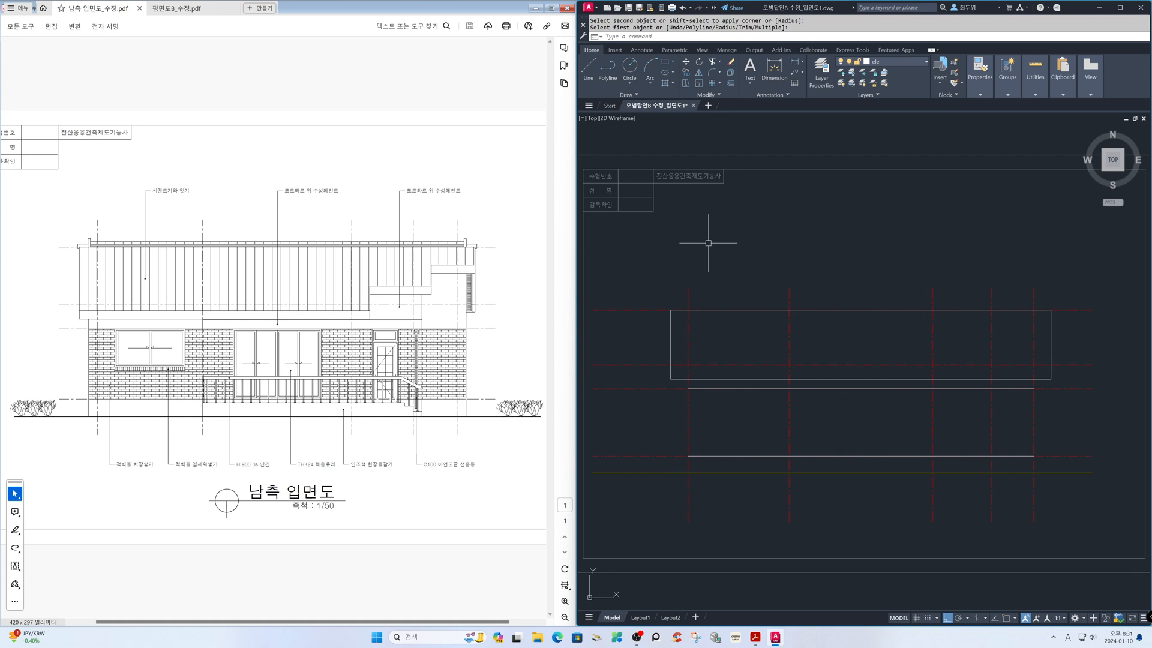
Offset the leftmost vertical axis 305 to the left and the three rightmost axes 305 to the right for the wall edges
text(o)
key(Return)
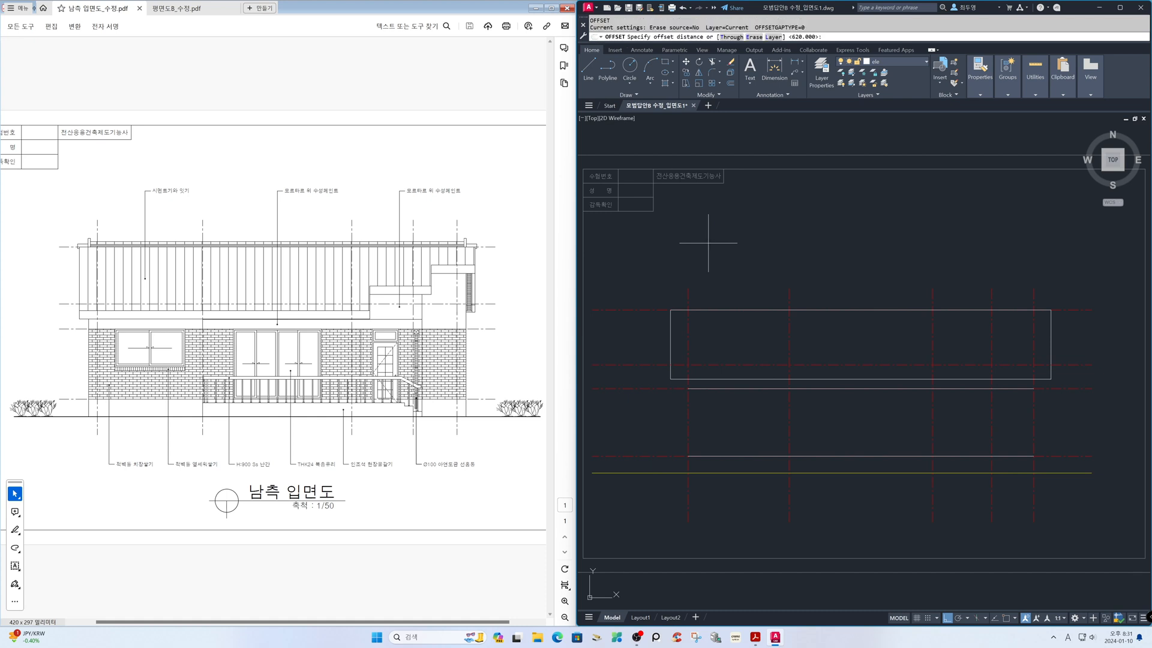
text(305)
key(Return)
click(690, 287)
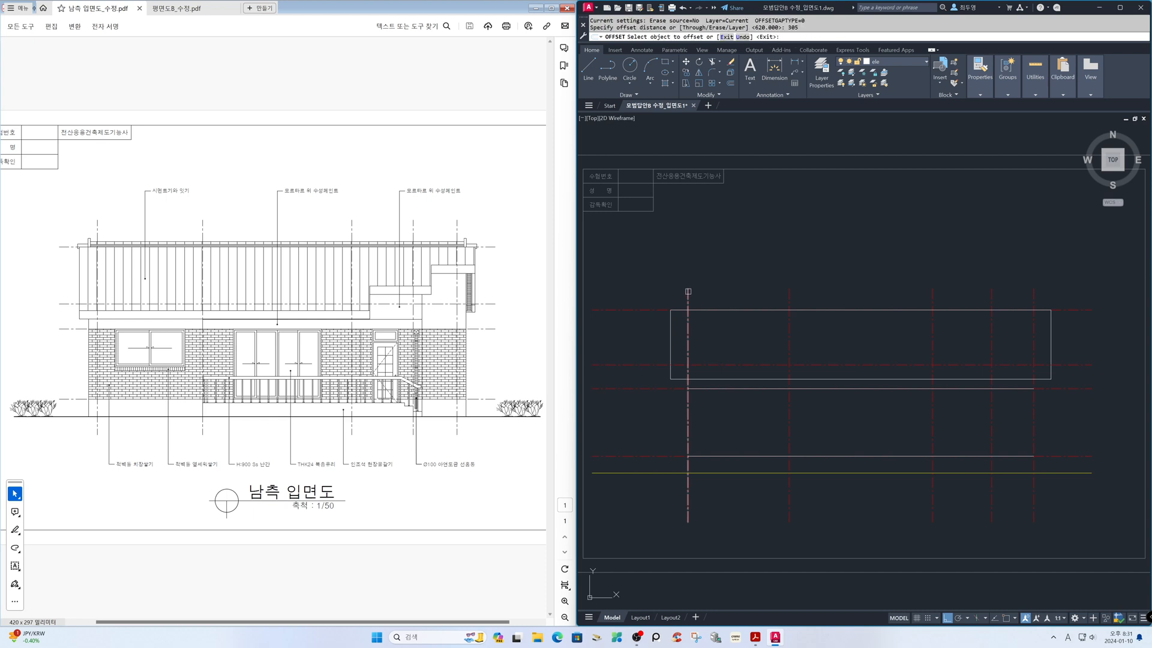
click(665, 287)
click(932, 294)
click(958, 295)
click(990, 295)
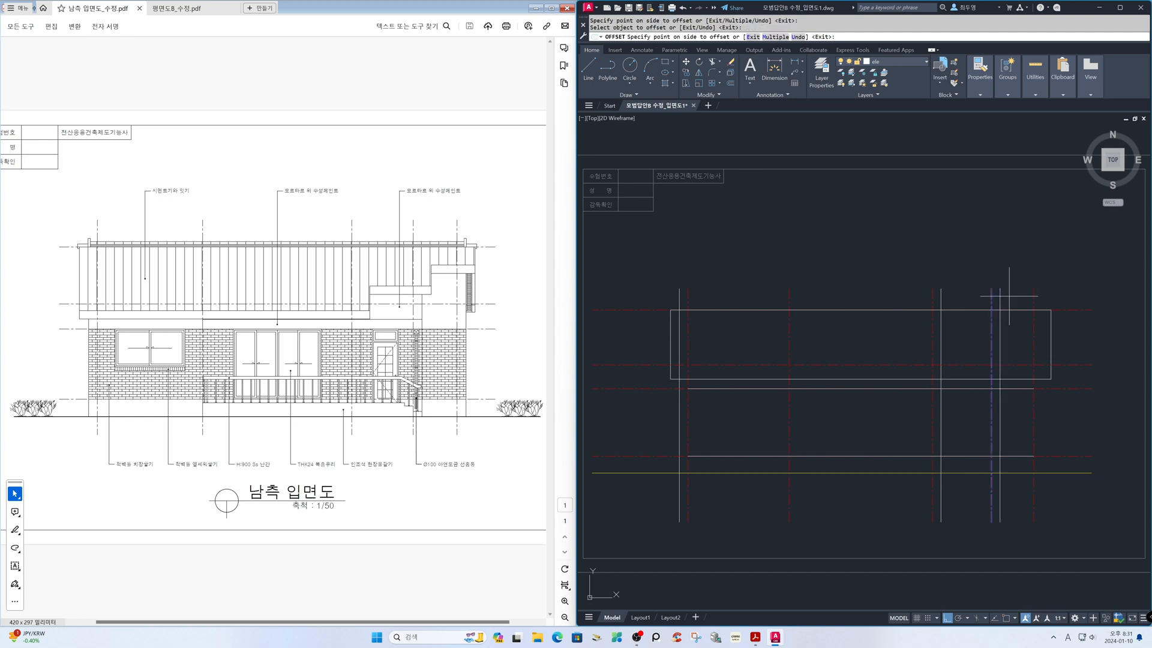
click(1009, 296)
click(1033, 295)
click(1086, 296)
key(Return)
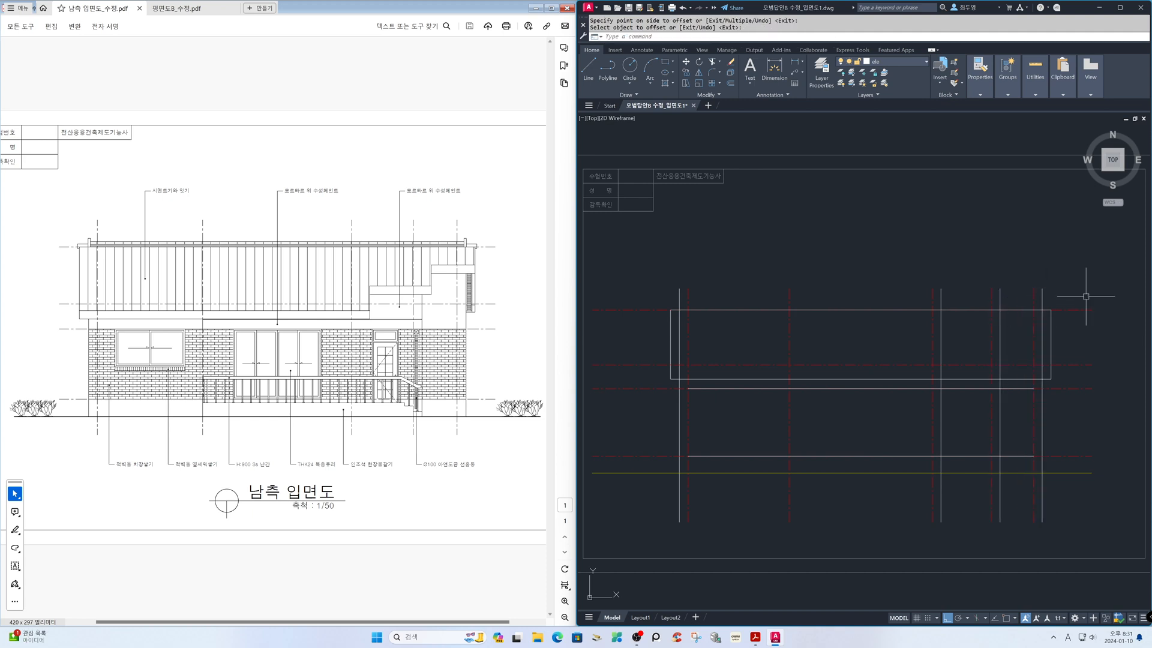
Freeze the cen layer to hide the centre lines
click(907, 63)
click(851, 84)
click(797, 214)
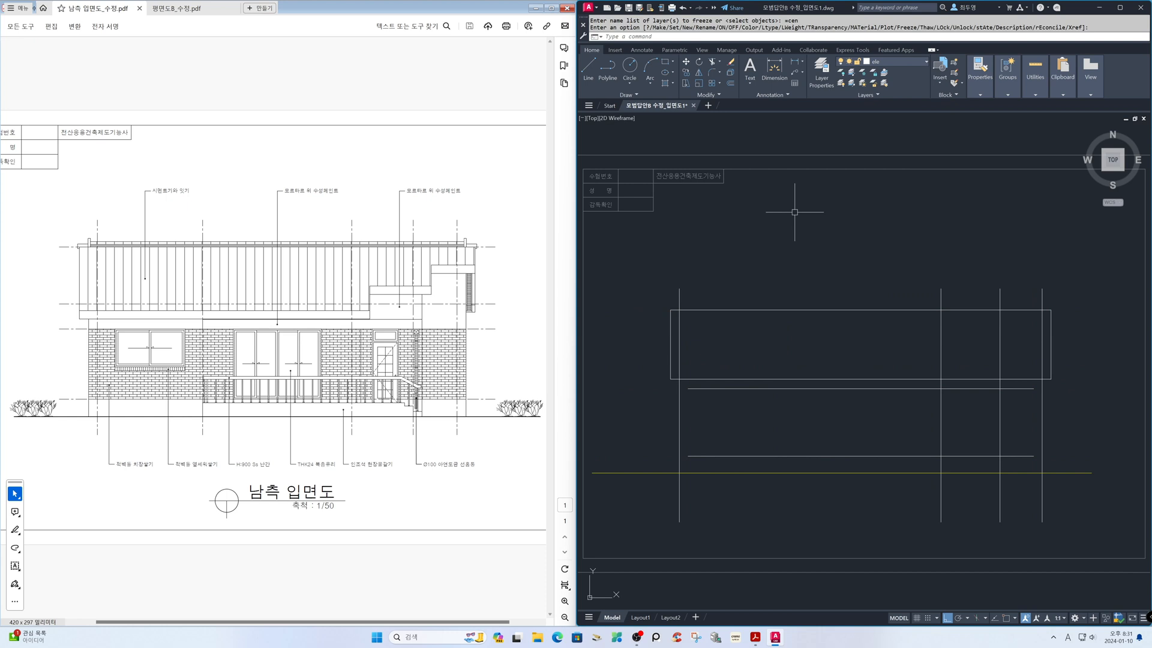
Trim the vertical wall lines above and inside the roof rectangle and below the ground line
key(Return)
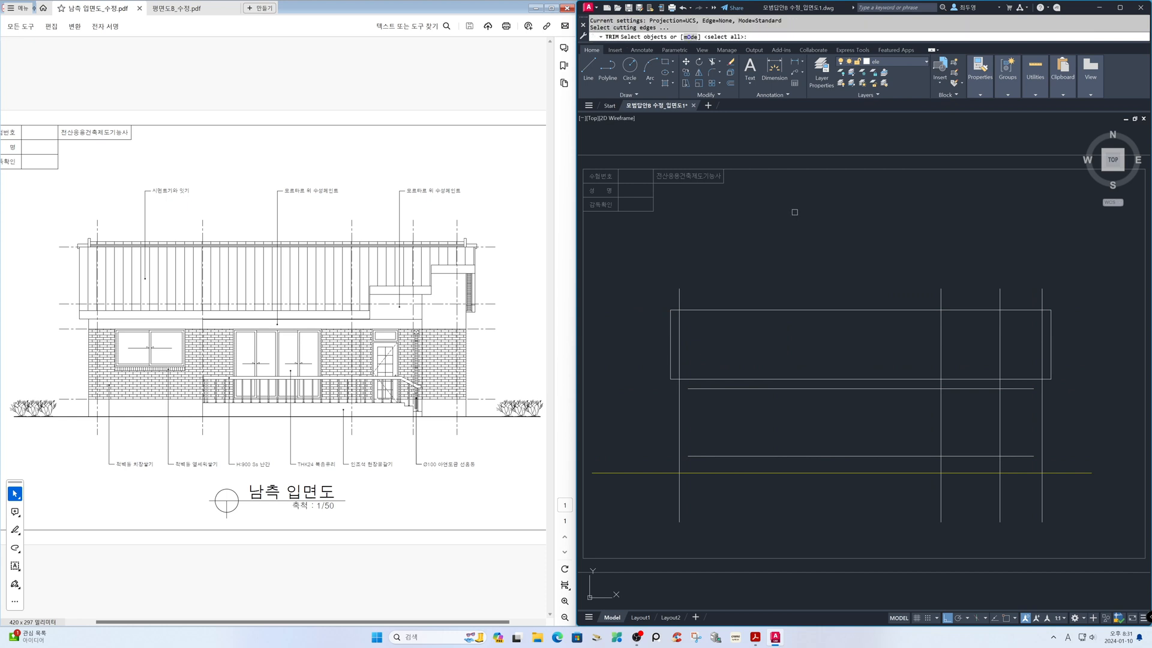
click(646, 262)
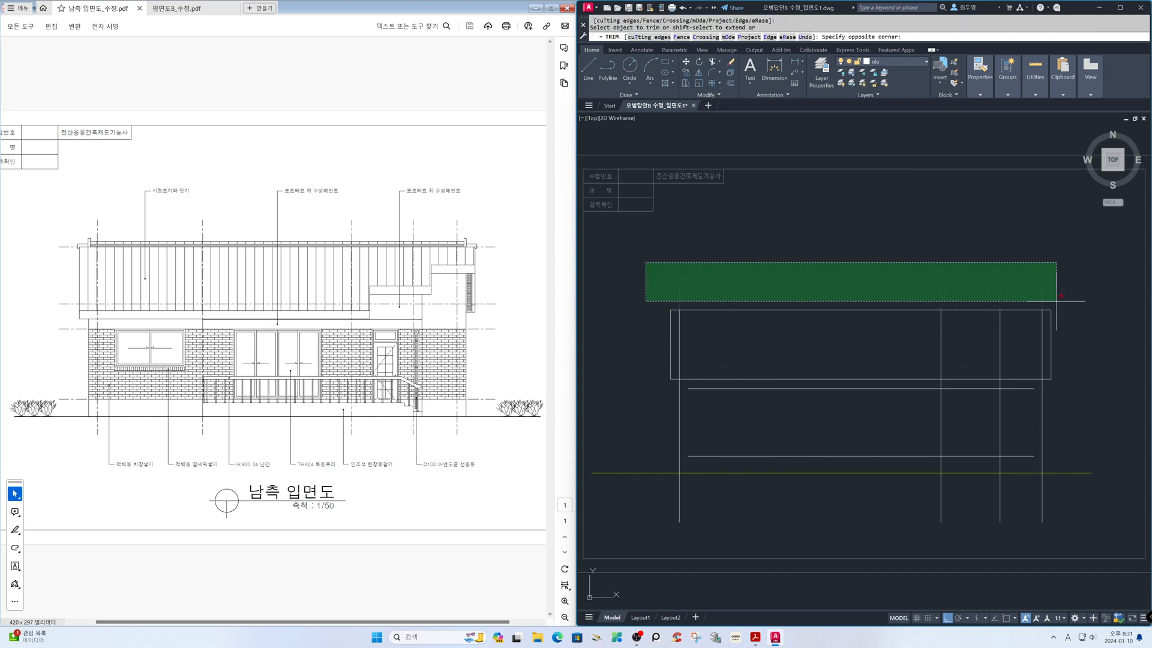
click(1054, 298)
click(1048, 322)
click(673, 313)
click(693, 496)
click(1084, 518)
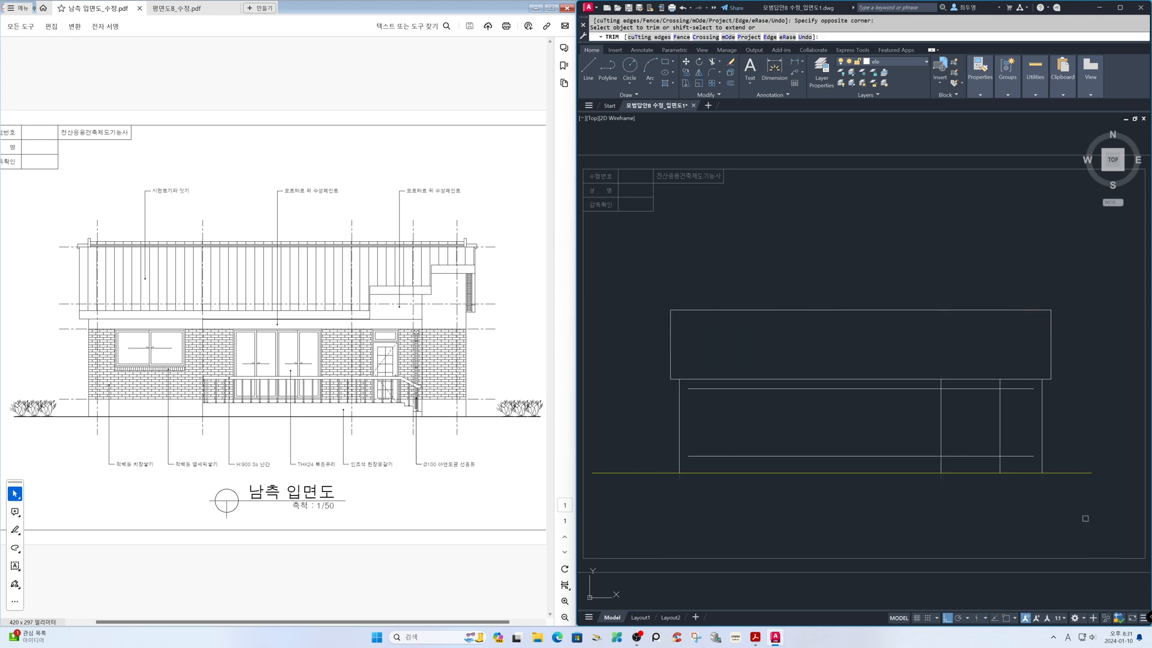
Extend both ends of the two horizontal wall lines to the outermost wall edges and thaw the cen layer
shift+click(1034, 462)
shift+click(991, 364)
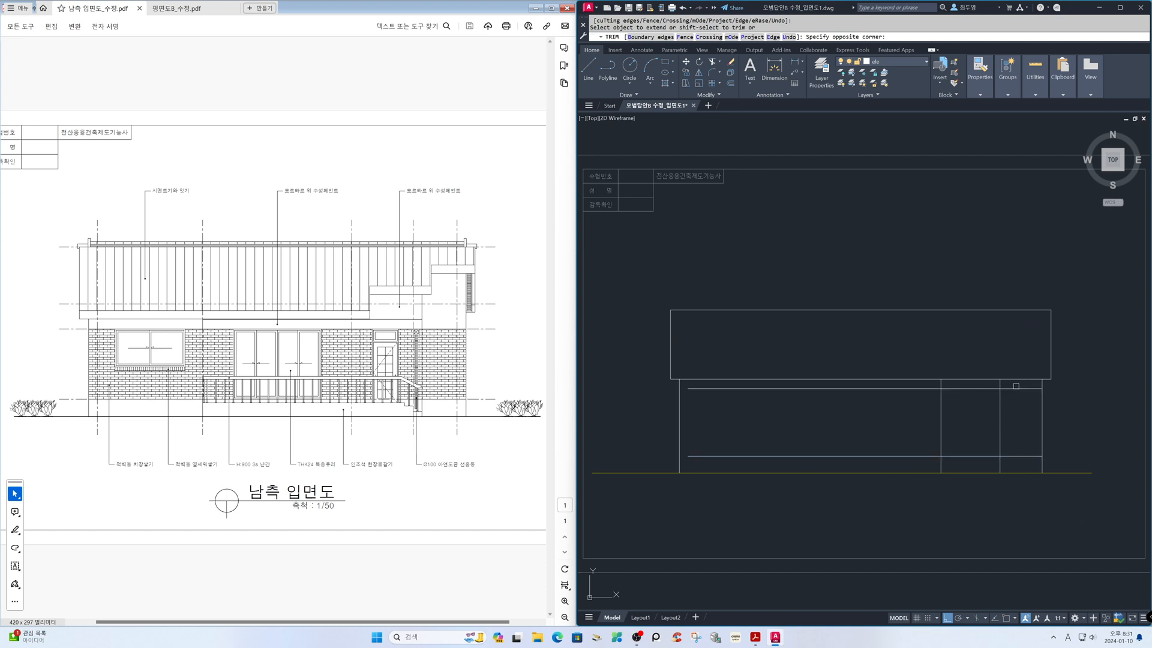
shift+click(751, 461)
shift+click(716, 387)
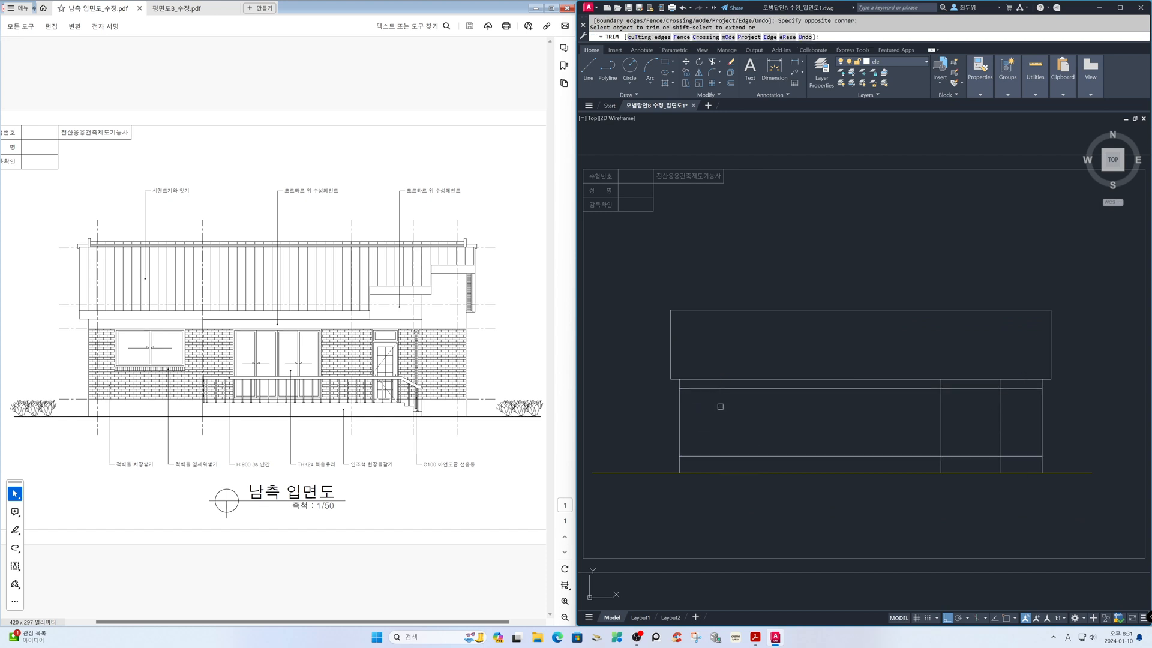
key(Return)
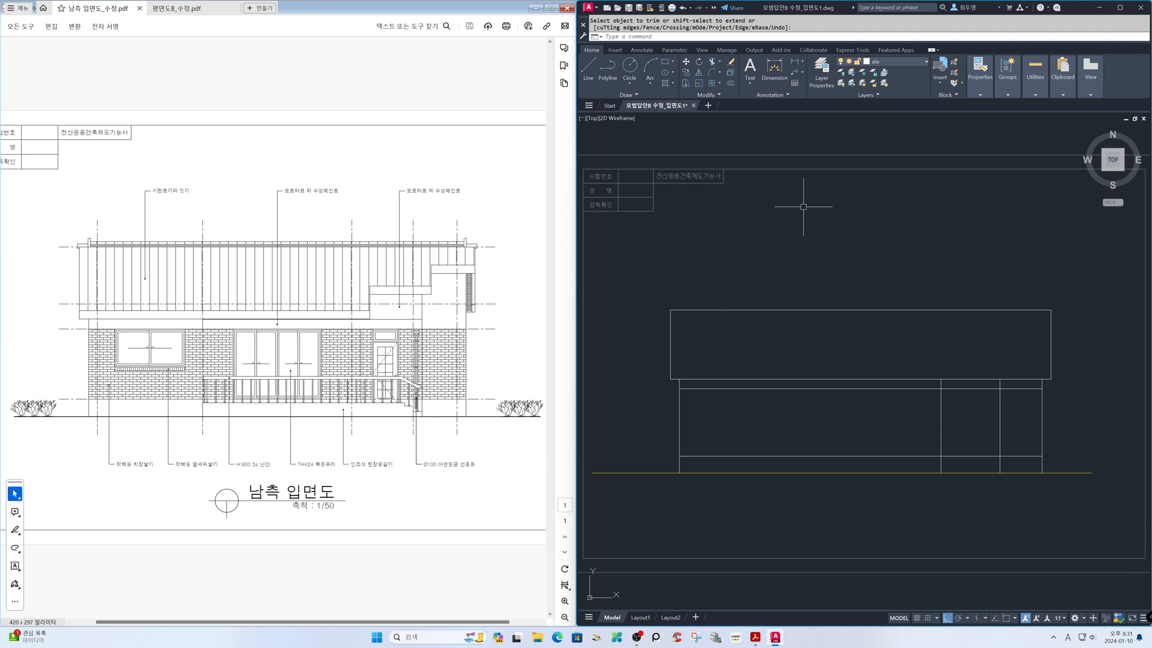
click(913, 67)
click(854, 85)
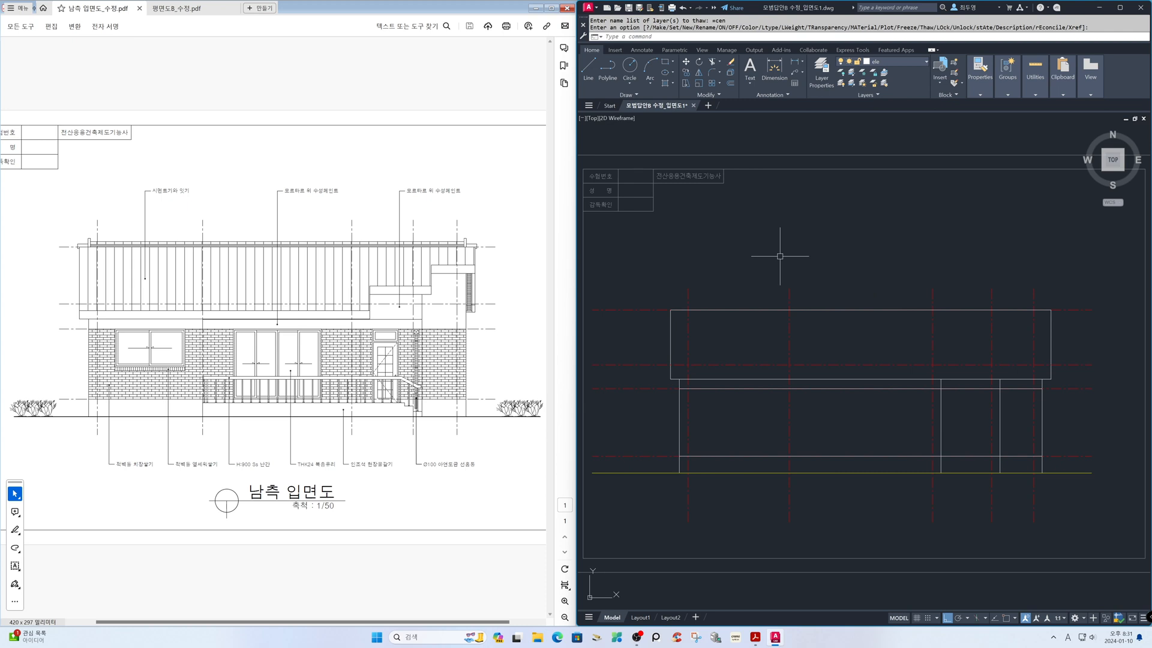
Draw a horizontal construction line through the upper corner of the section's eave fascia, with object snap on
key(Return)
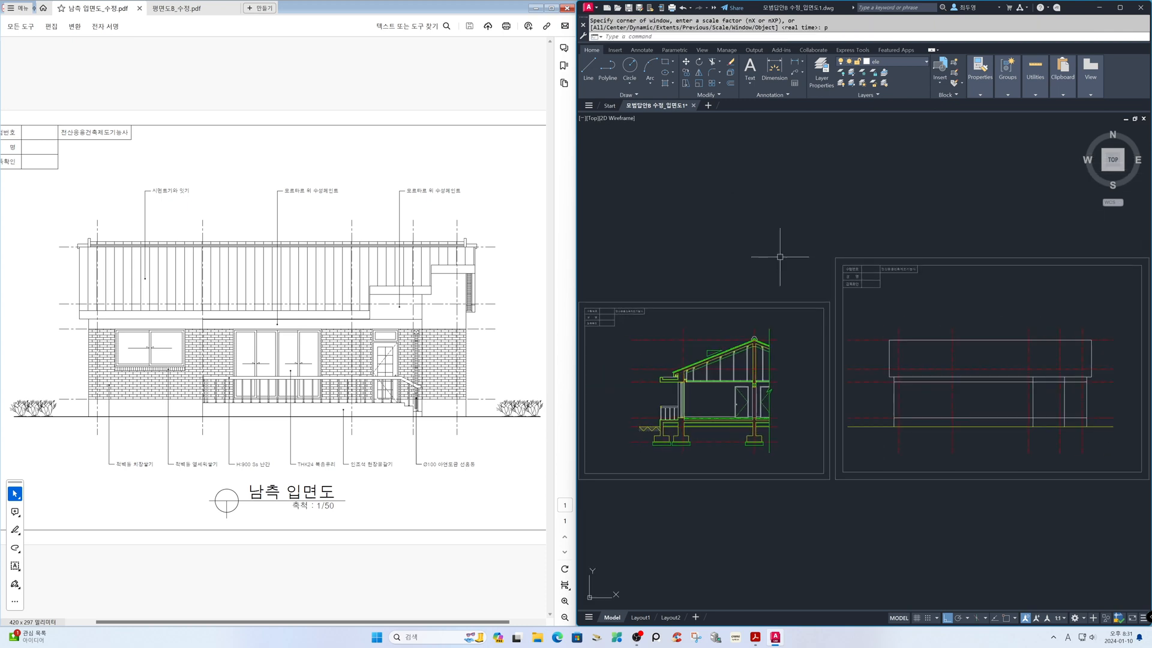
text(z)
key(Return)
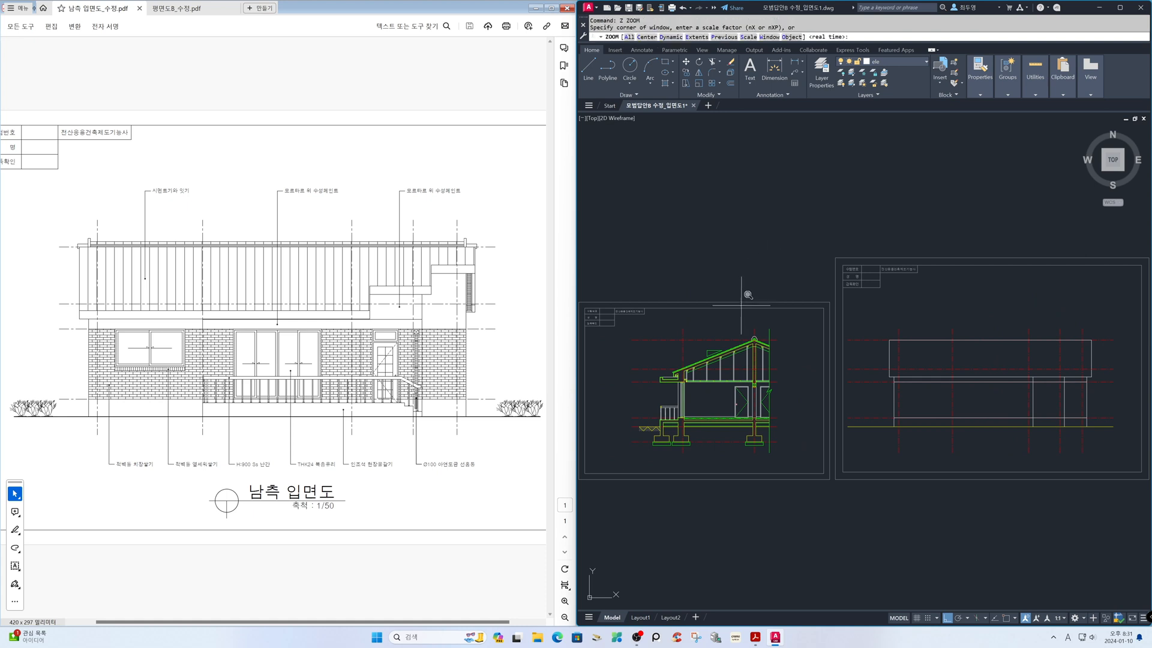
click(675, 354)
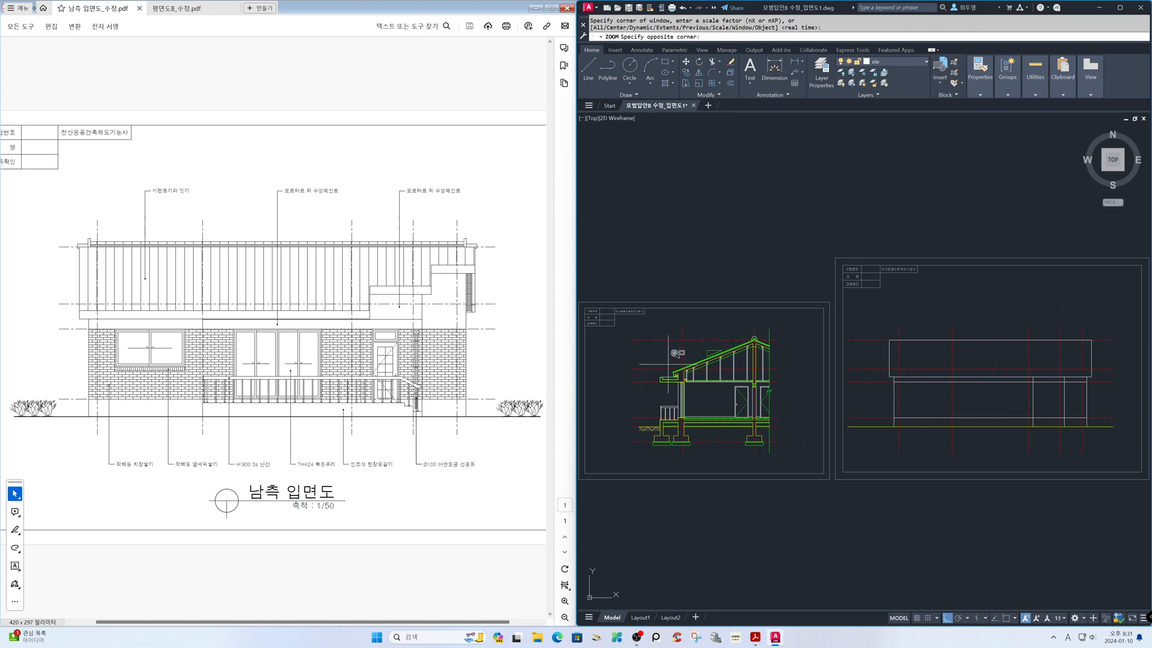
scroll(701, 374, up, 8)
click(701, 374)
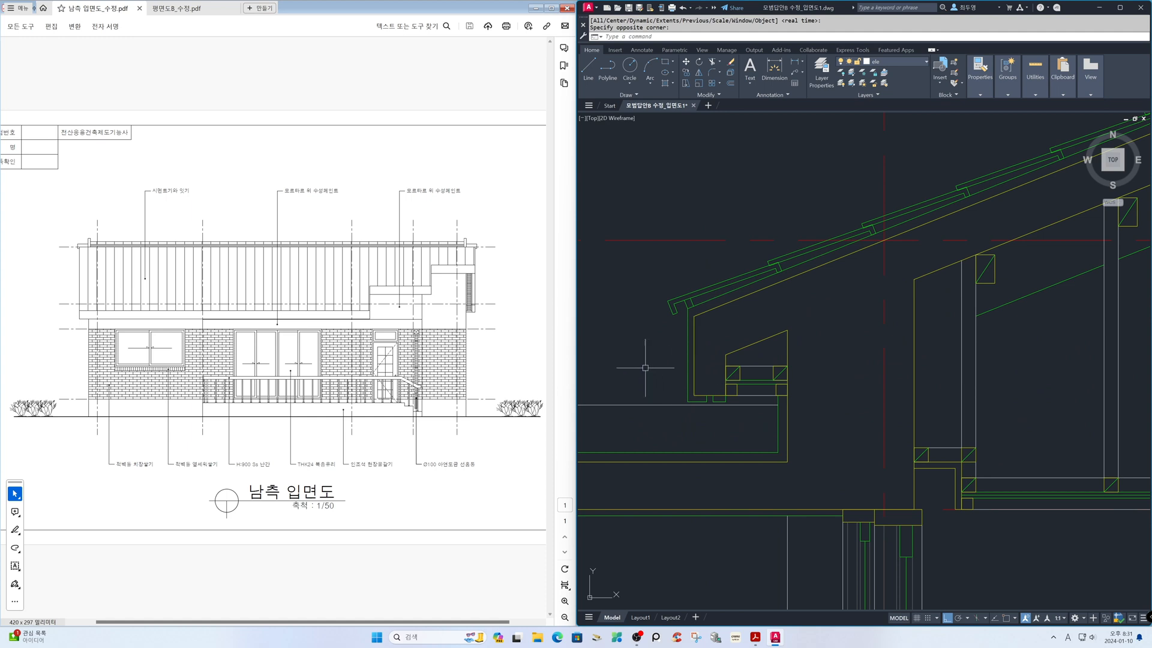
text(xl)
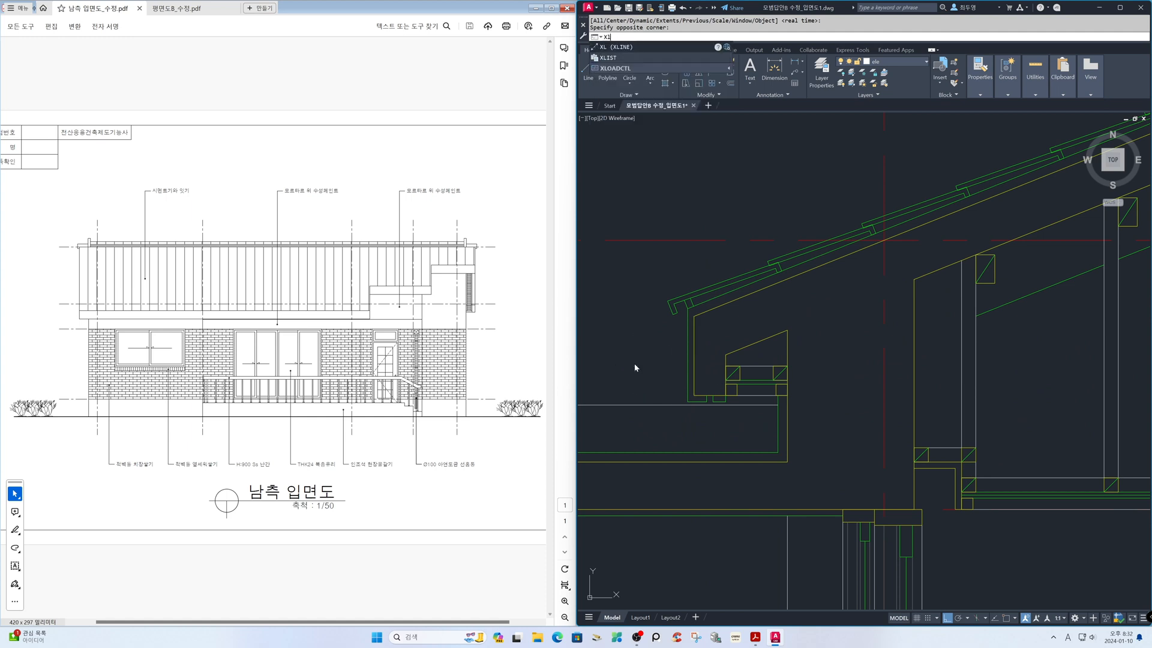
key(Return)
text(h)
key(Return)
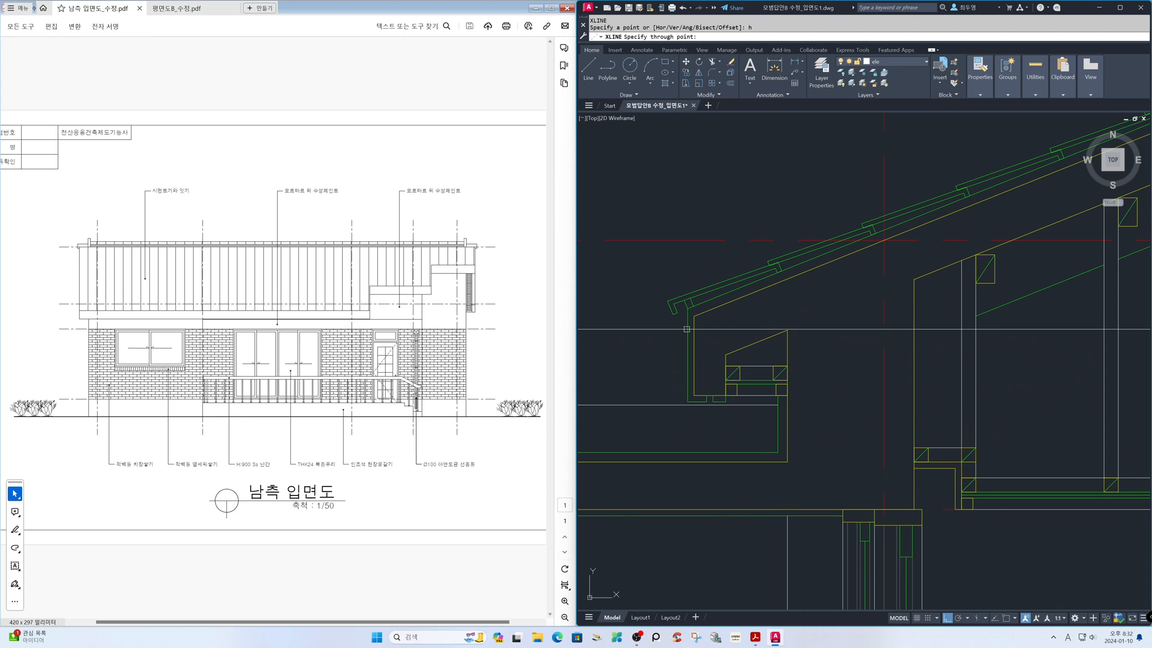
key(F3)
click(688, 308)
key(Return)
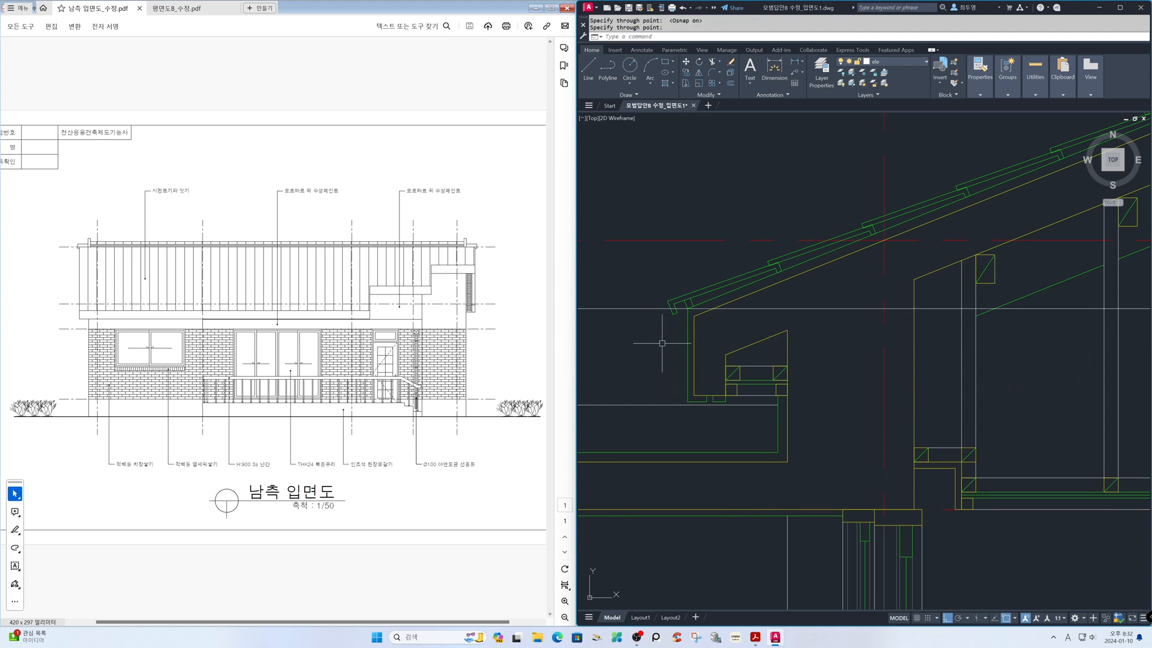
Trim the horizontal fascia construction line where it extends beyond the roof outline's left edge in the elevation
text(z)
key(Return)
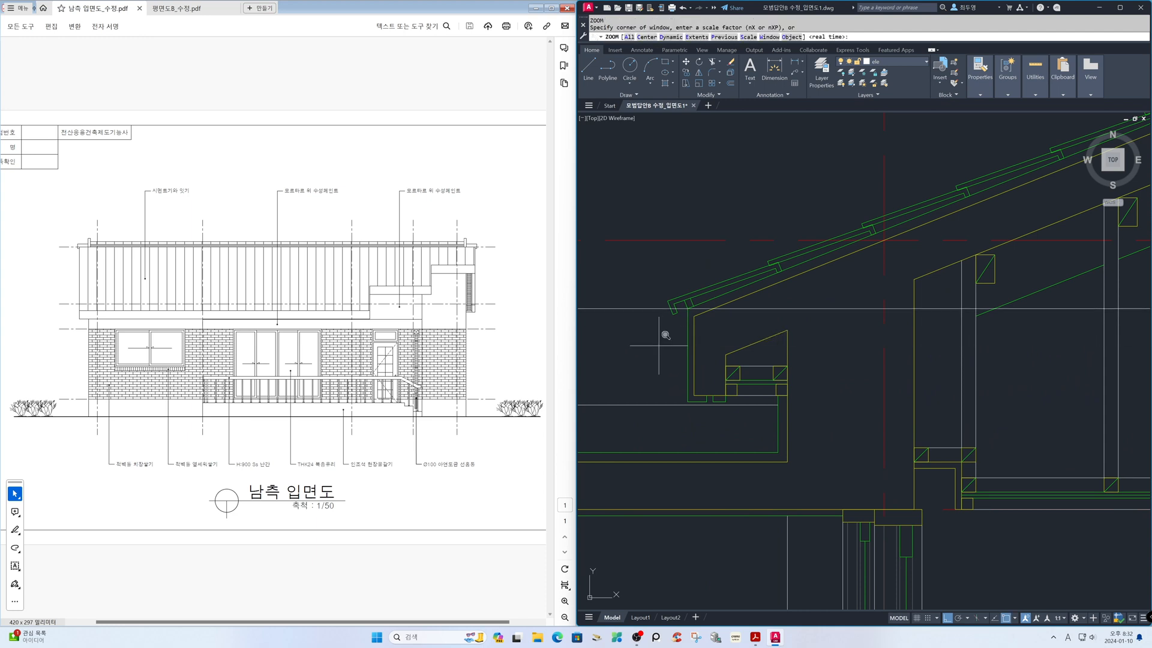
text(p)
key(Return)
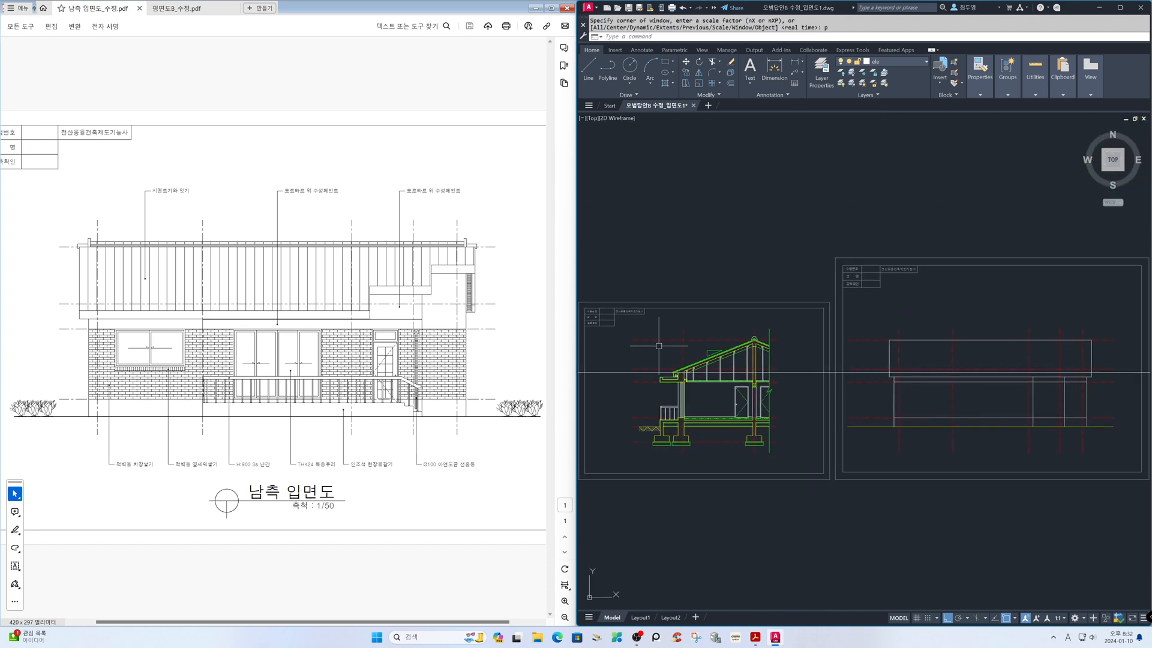
text(z)
key(Return)
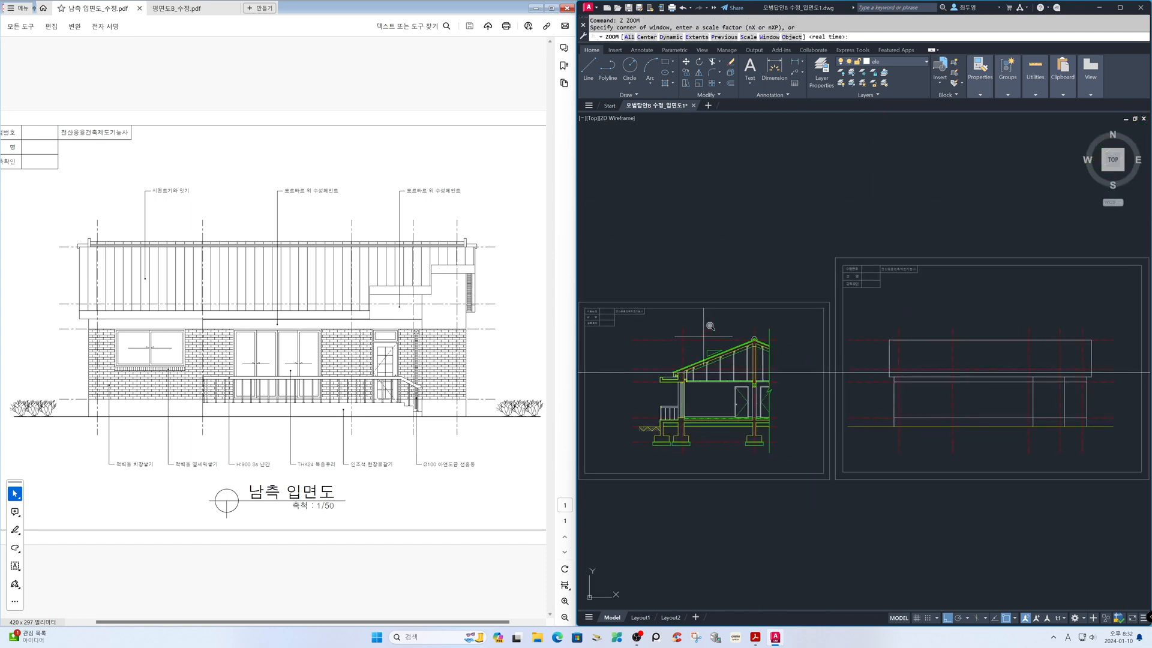
click(838, 261)
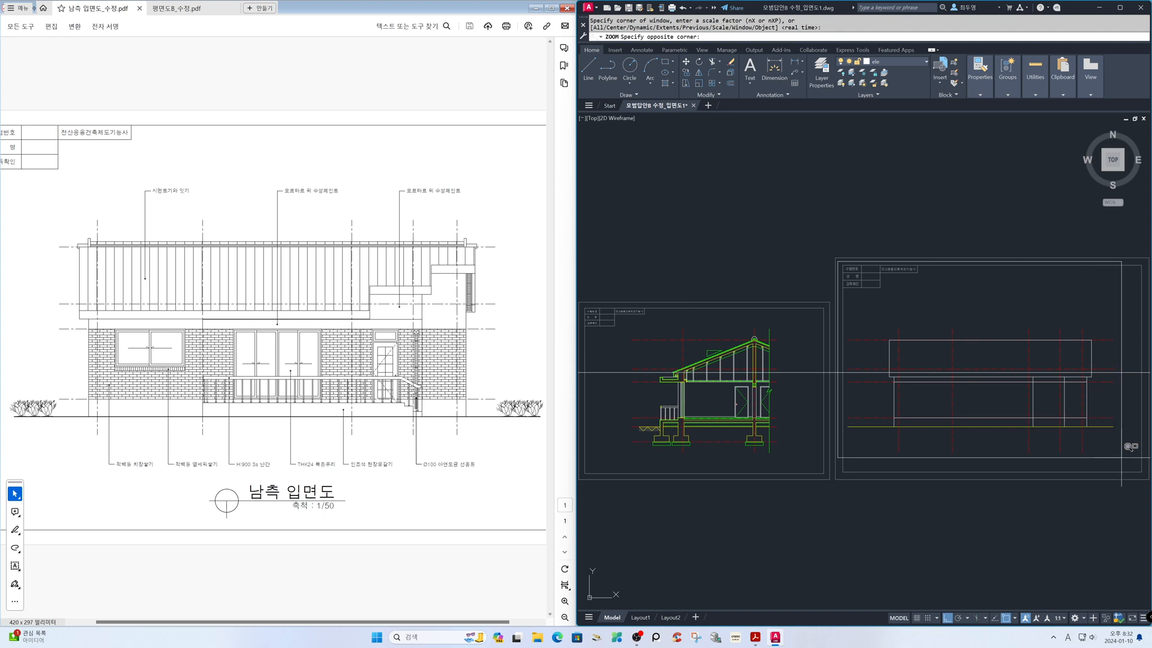
click(1147, 501)
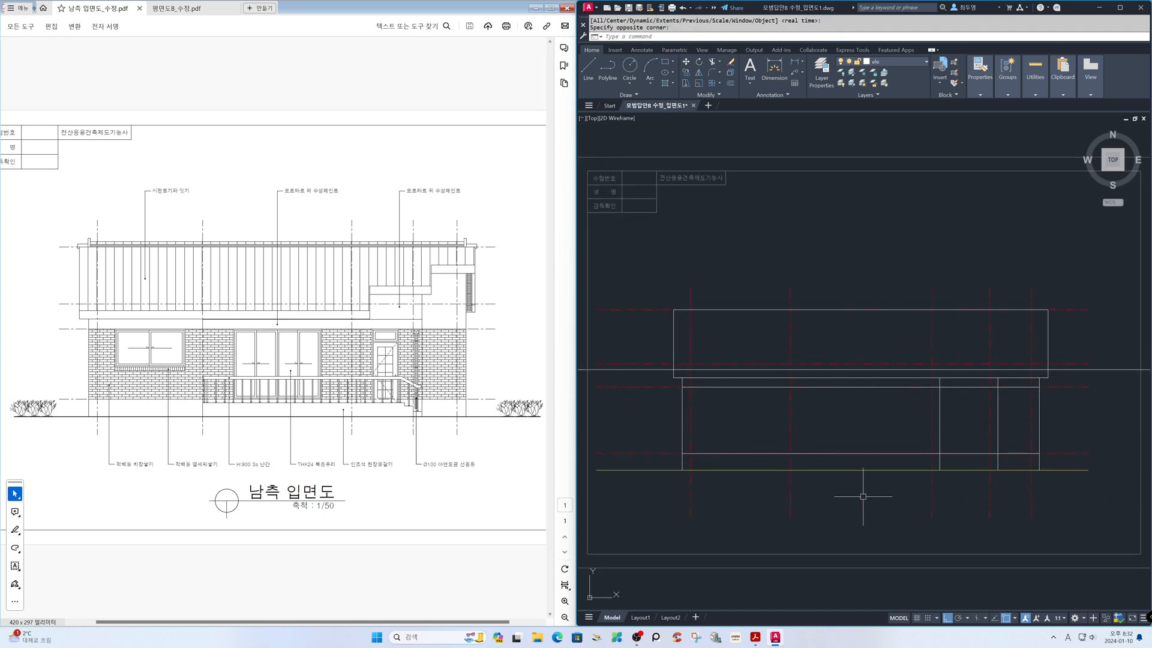
text(tr)
key(Return)
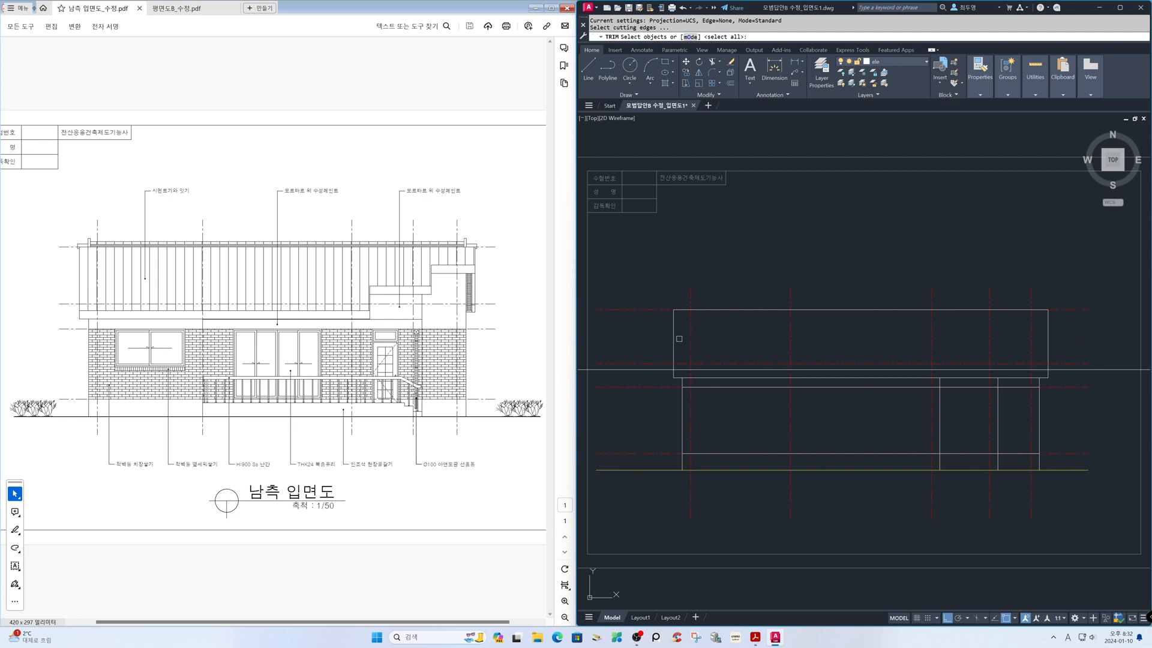
key(Return)
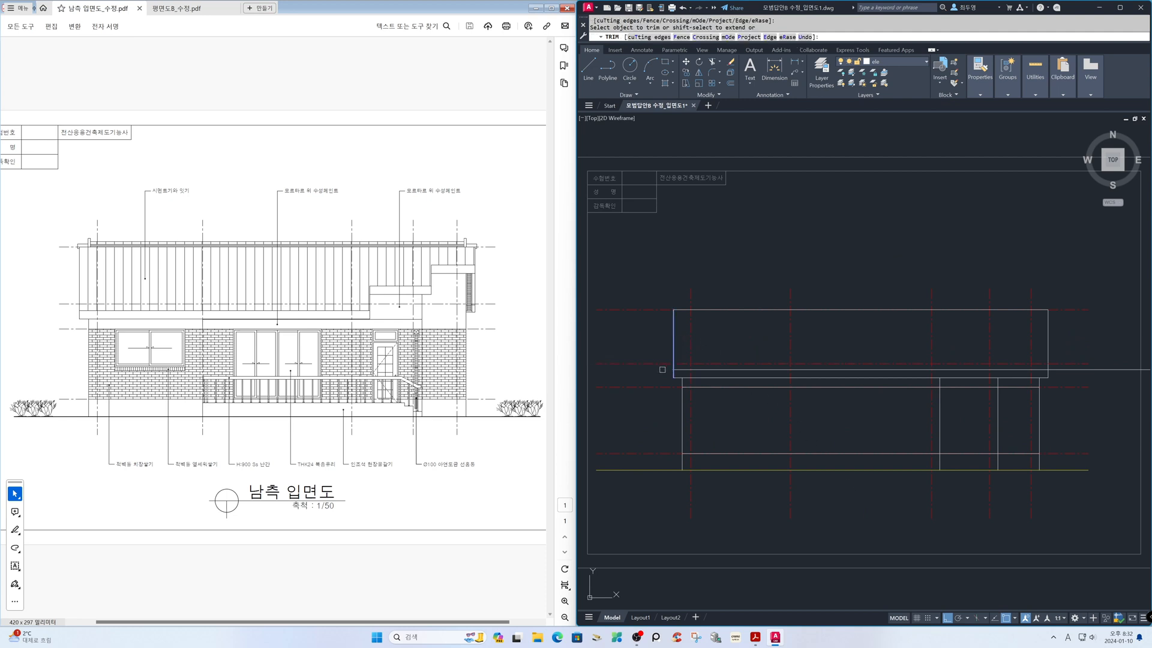
key(Return)
With object snap off, offset the third vertical axis from the left by 620 to the right
key(F3)
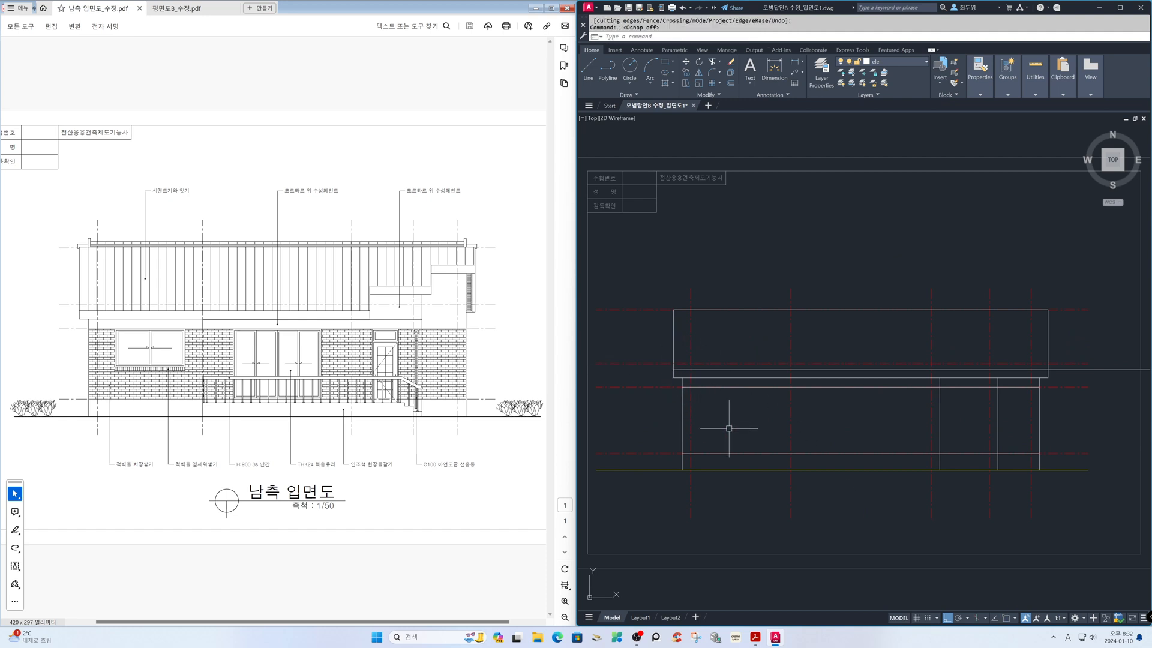
text(o)
key(Return)
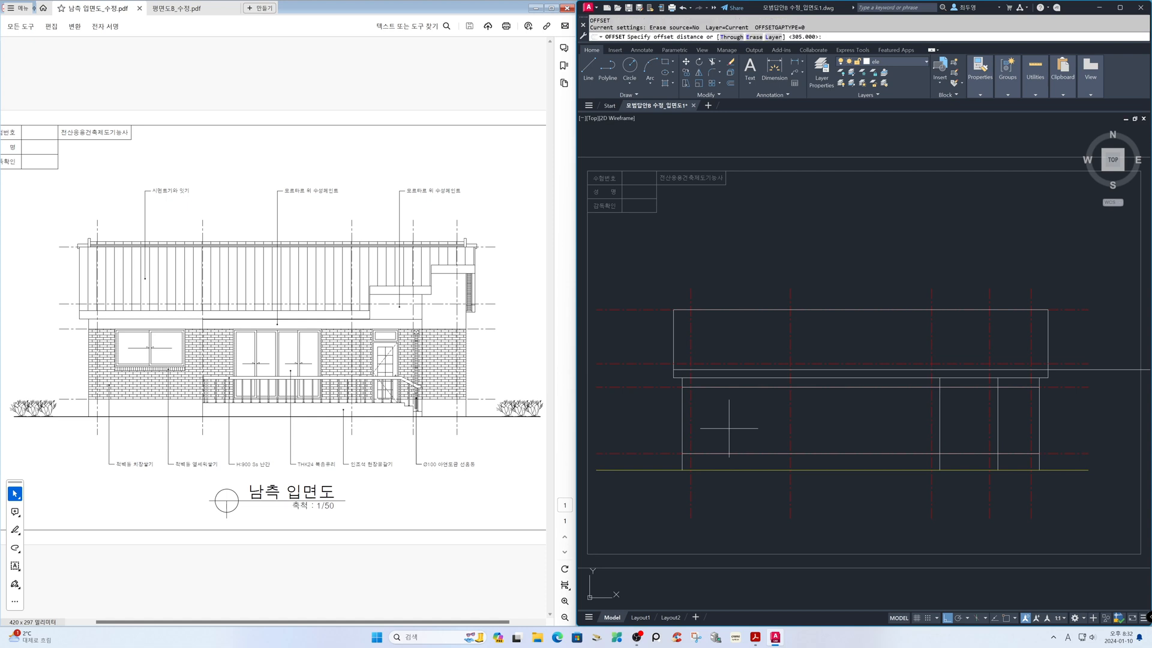
key(Return)
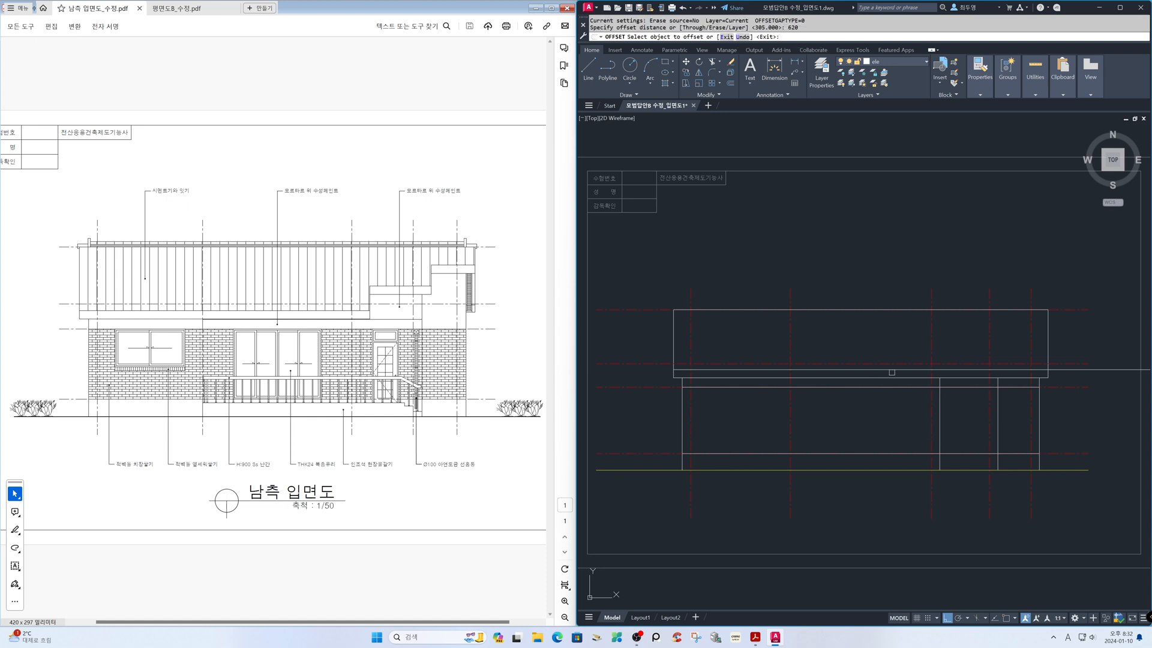
click(933, 347)
click(959, 346)
key(Return)
Fillet the offset vertical line with the roof's lower edge and the horizontal construction line, closing the eave band's right end with square corners
text(z)
key(Return)
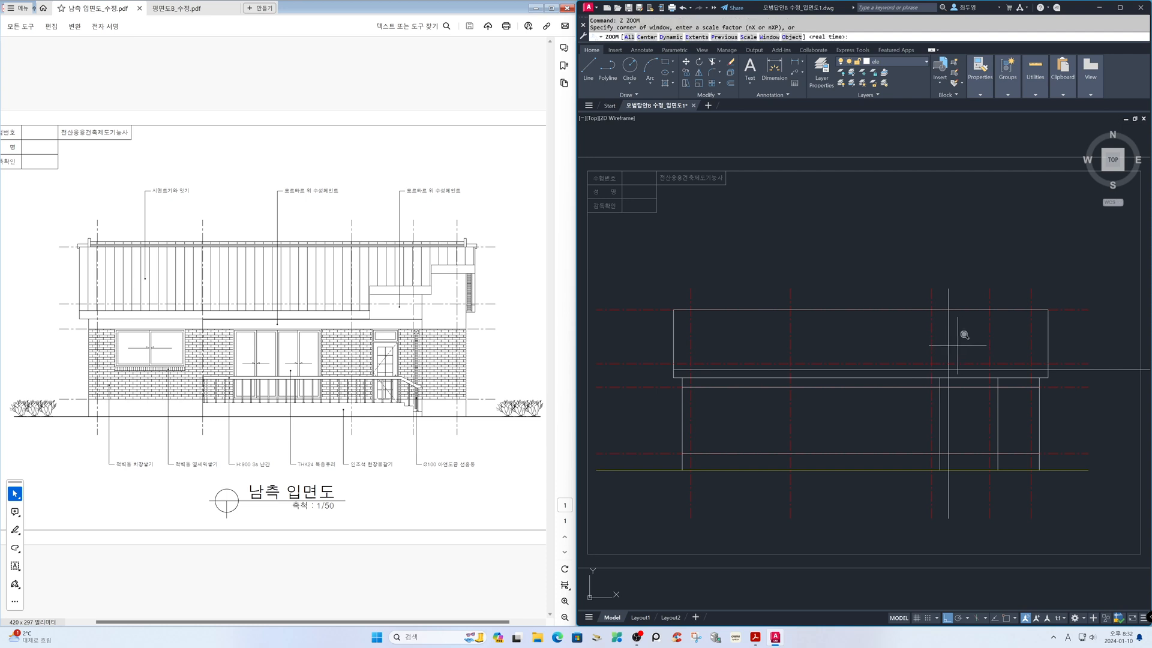
click(905, 345)
click(974, 408)
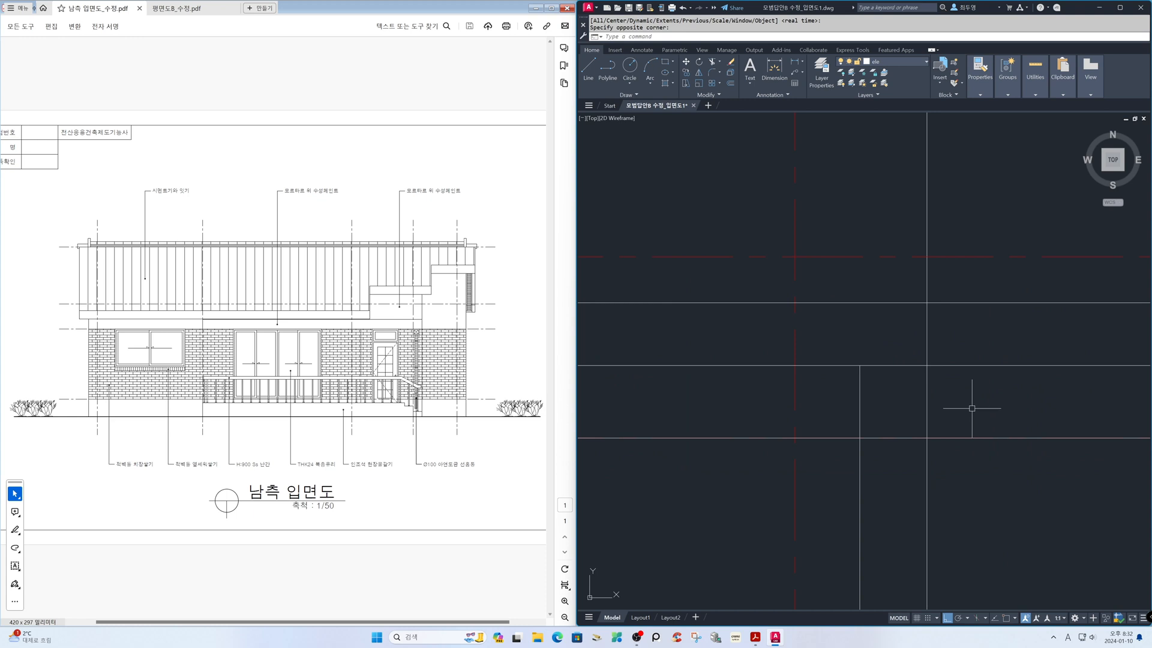
text(f)
key(Return)
text(m)
key(Return)
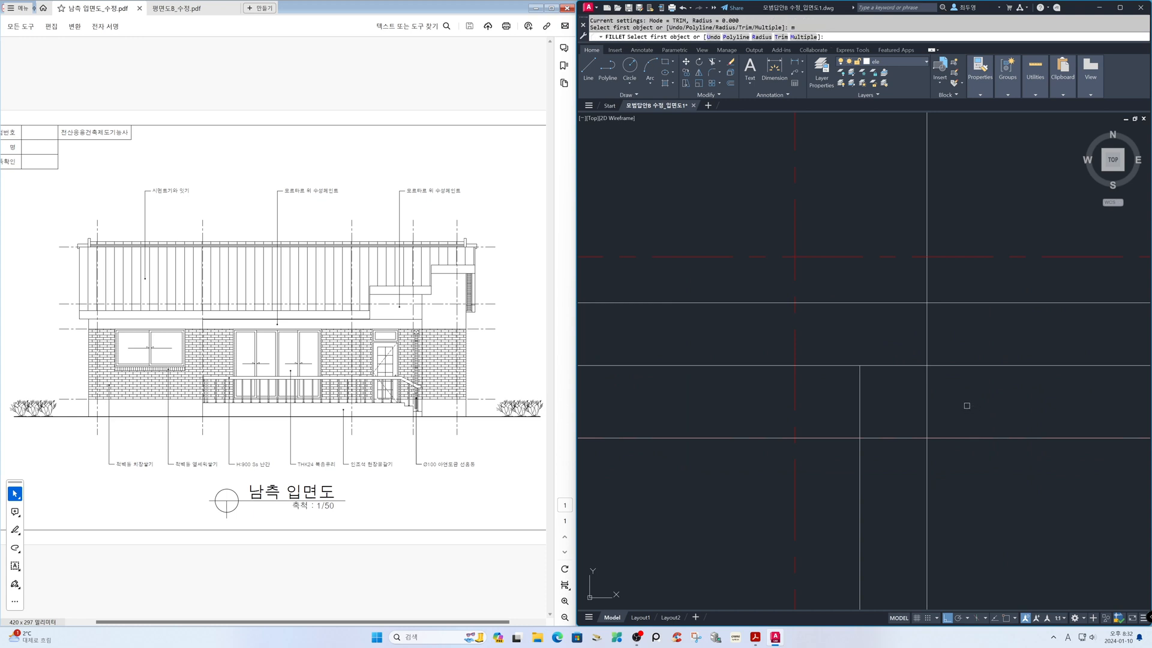
click(927, 359)
click(919, 366)
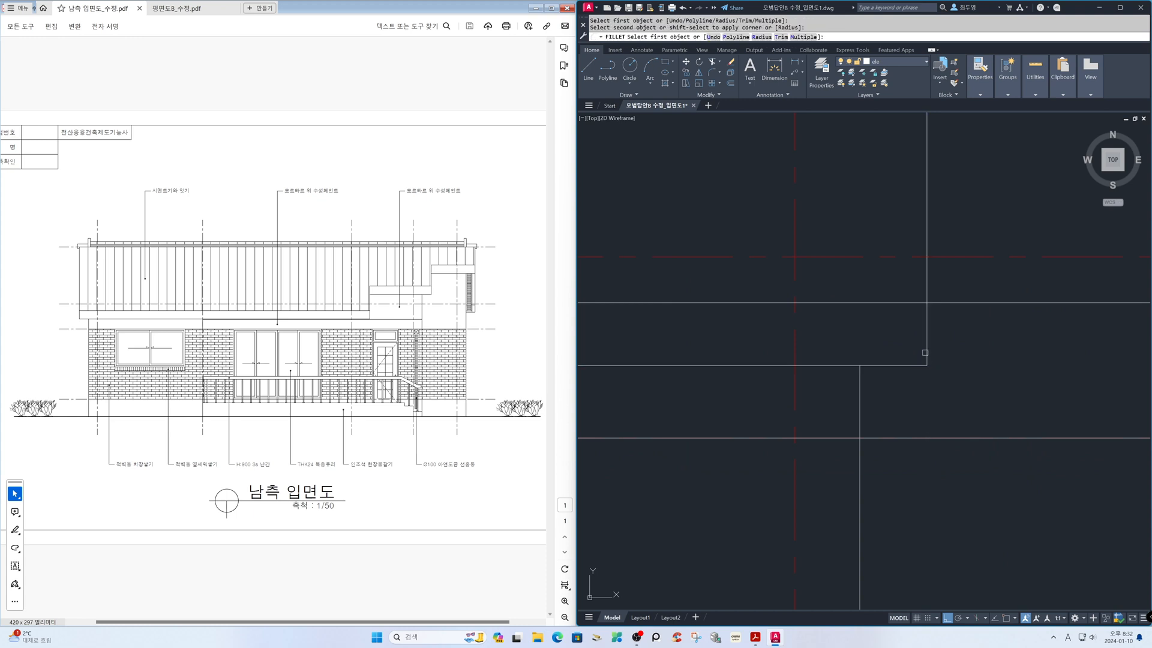
click(927, 345)
click(897, 303)
key(Escape)
Draw a vertical construction line through the outer face of the section's eave fascia, with object snap on
text(z)
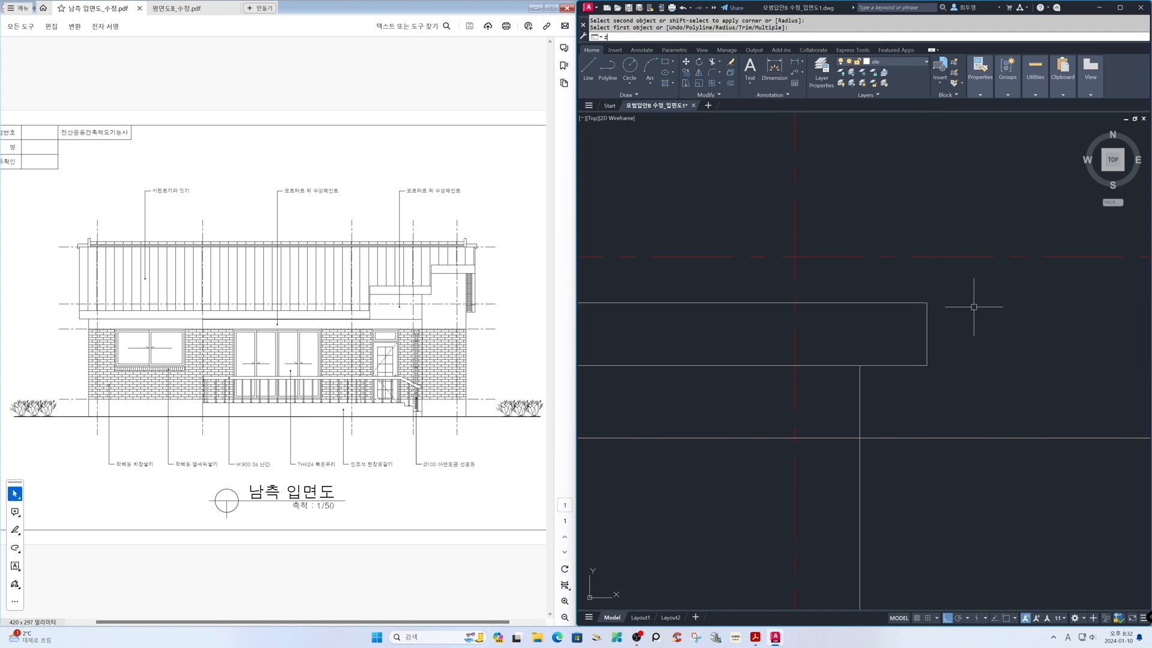
key(Return)
key(Return)
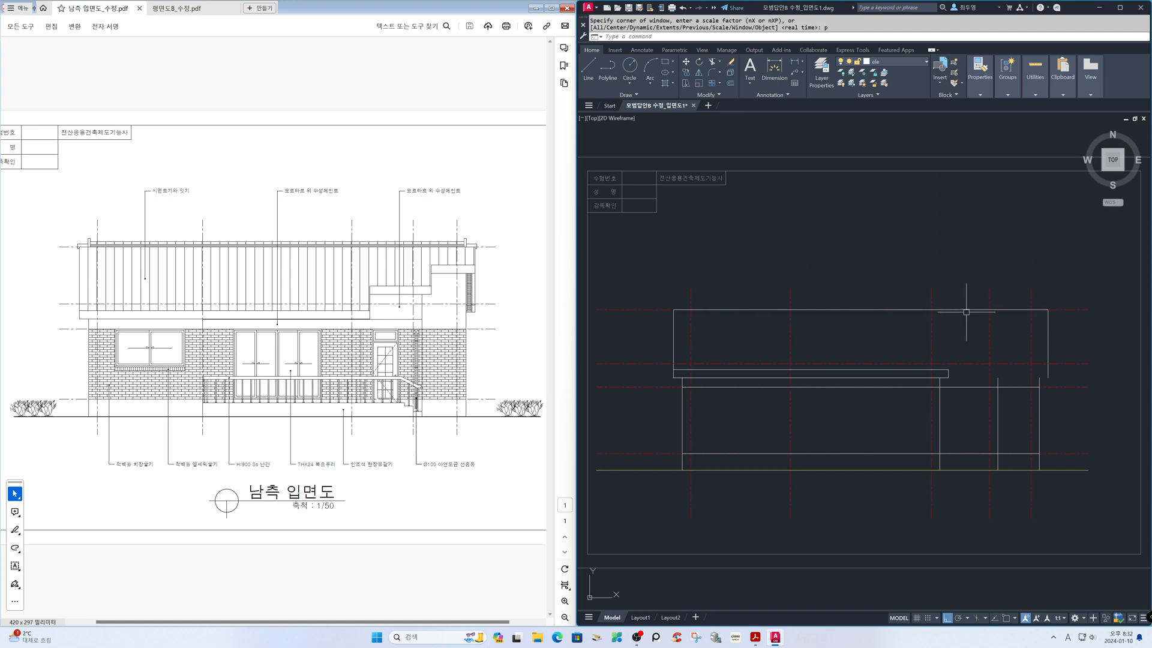
text(z)
key(Return)
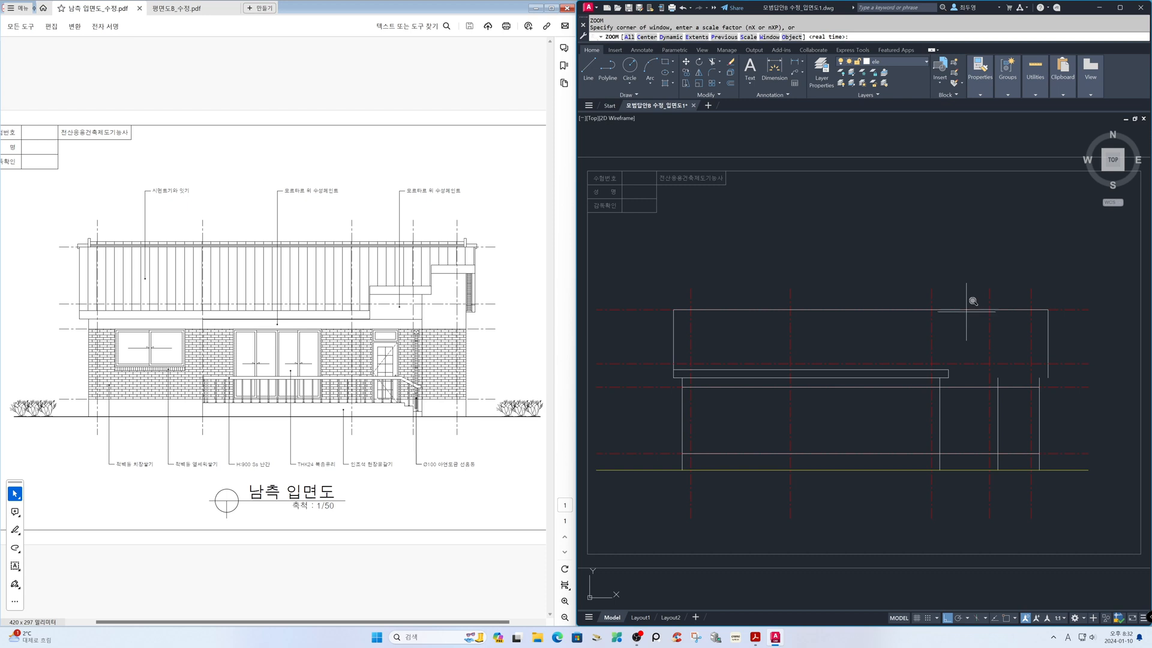
key(Return)
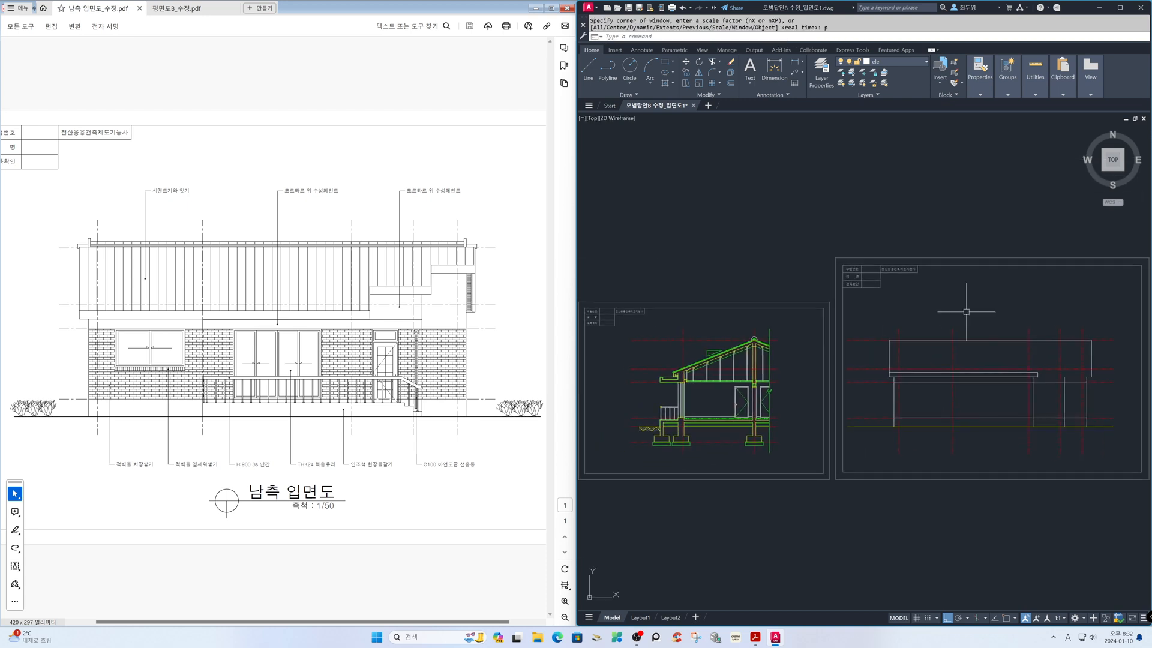
text(z)
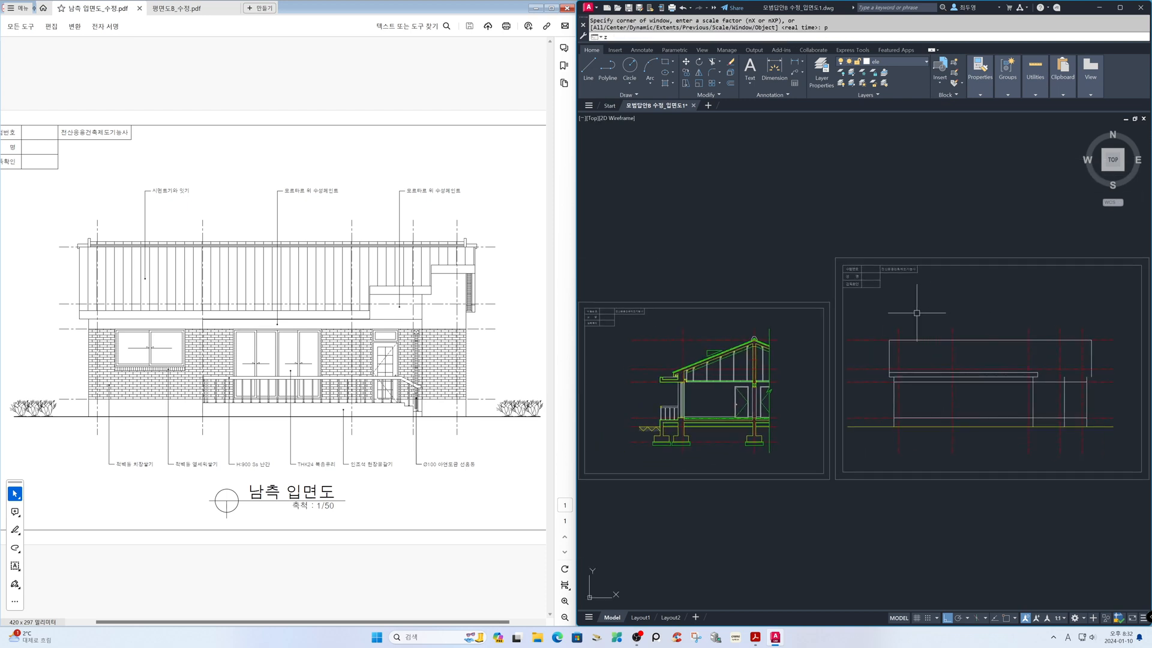
key(Return)
click(583, 306)
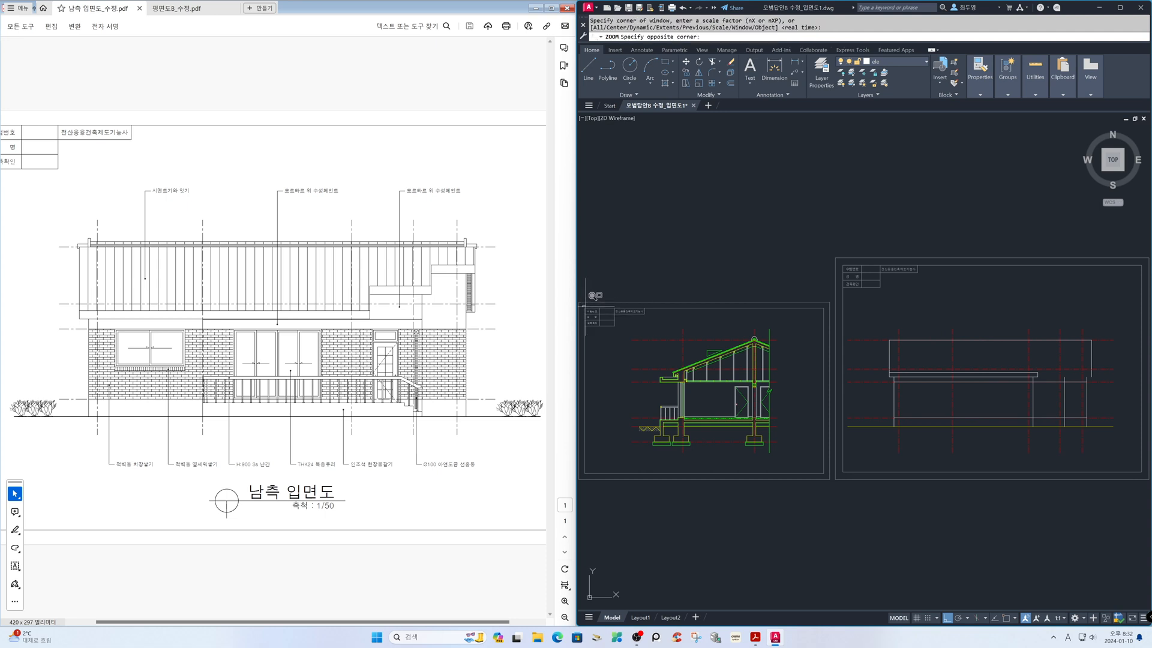
click(831, 465)
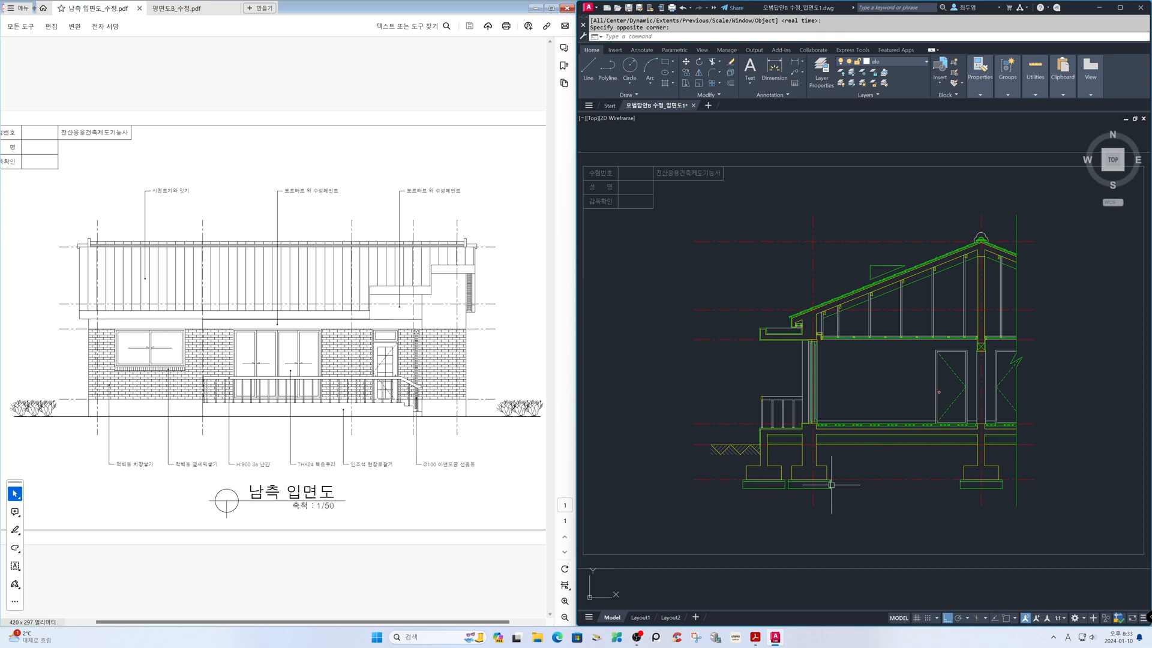
text(z)
key(Return)
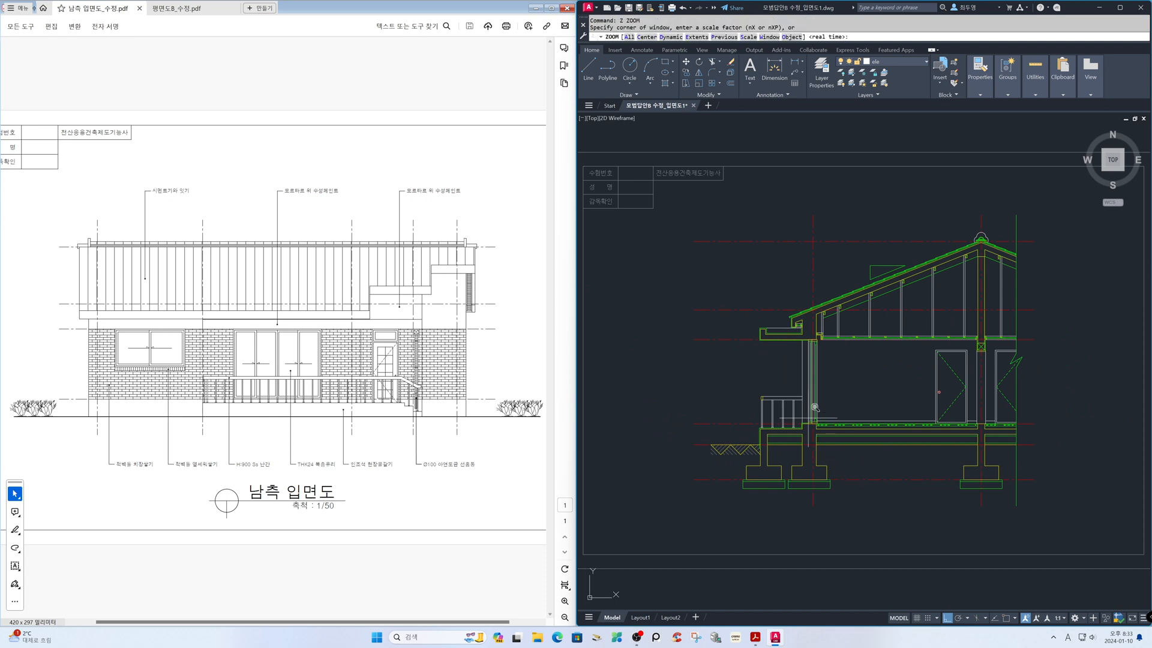
click(750, 273)
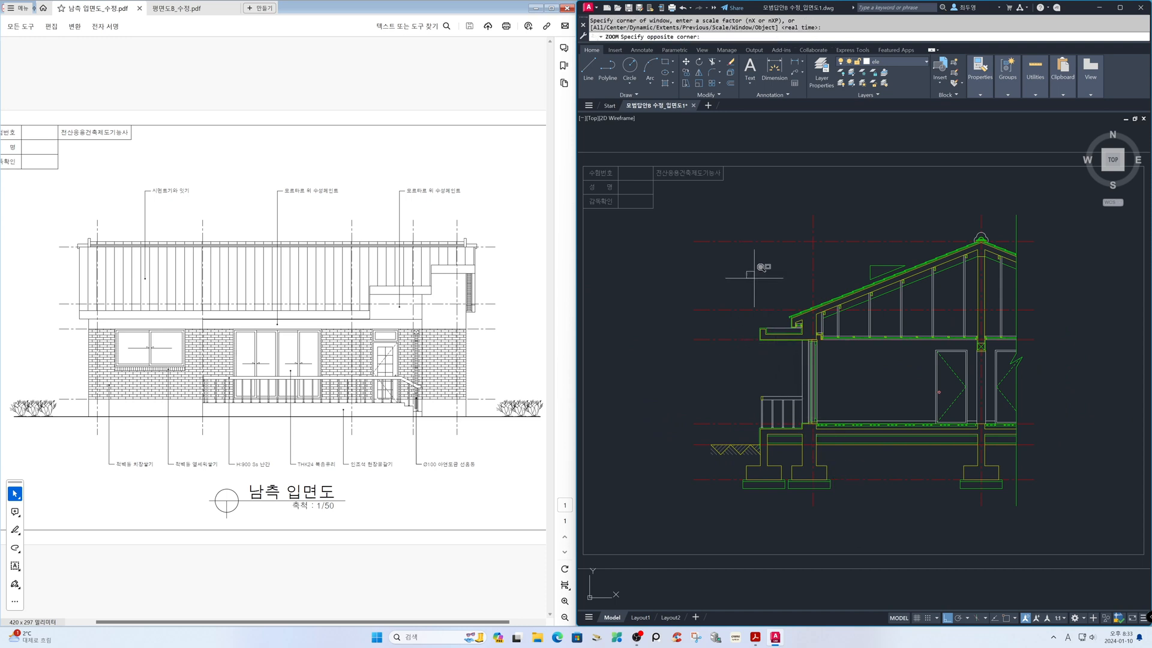
click(852, 366)
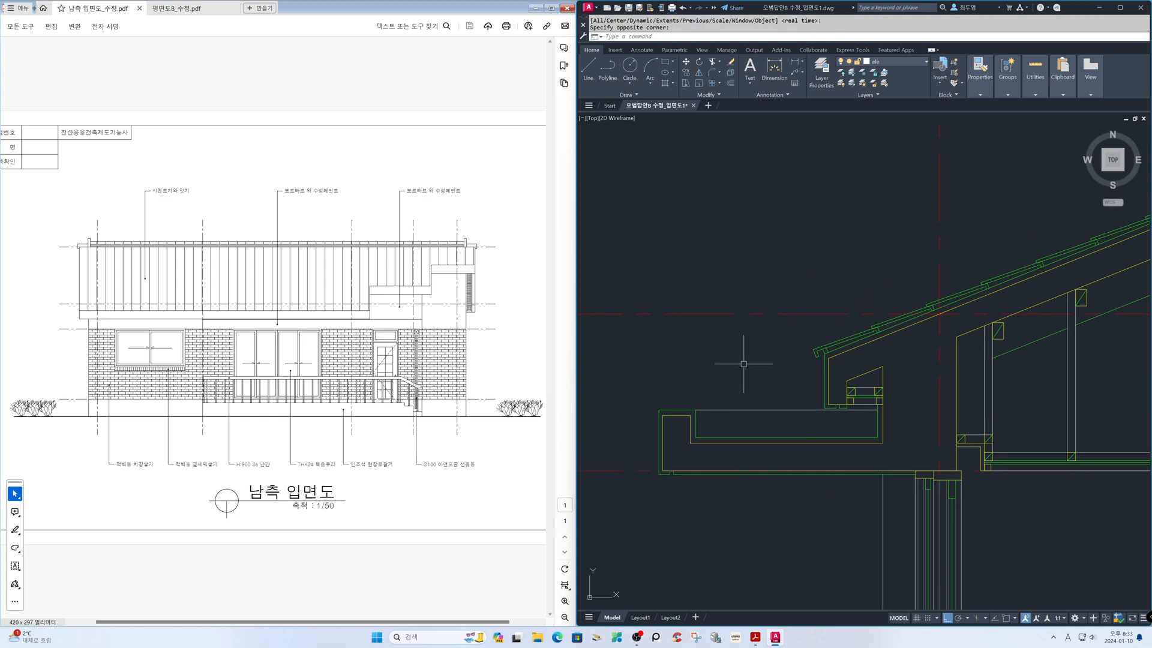
text(x)
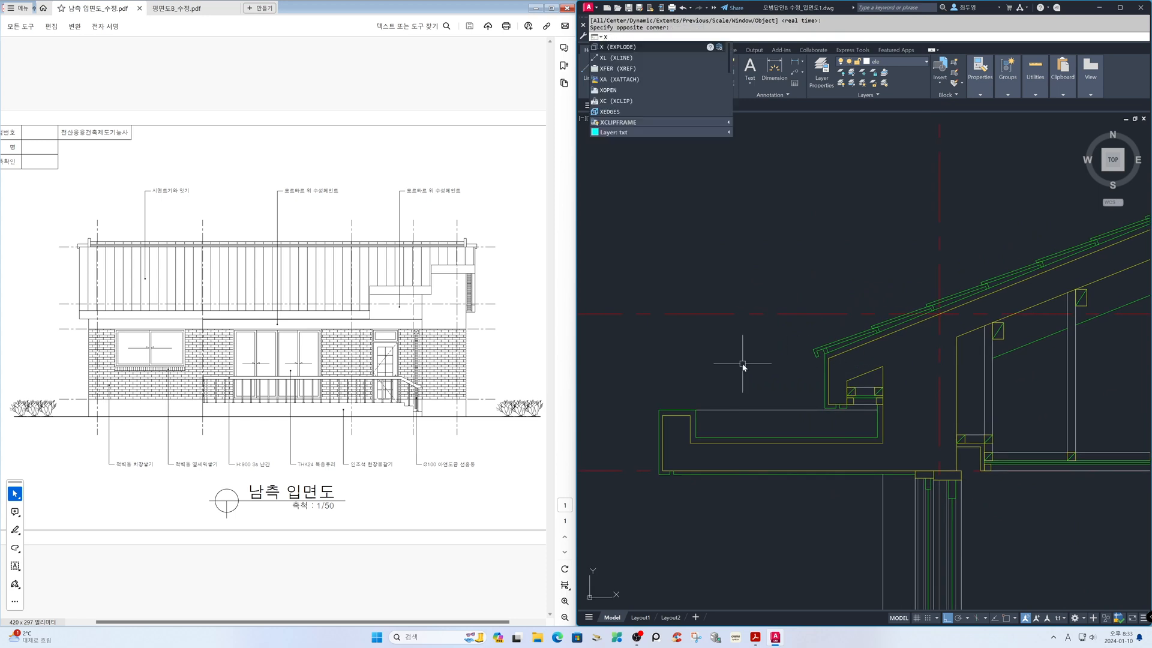
text(l)
key(Return)
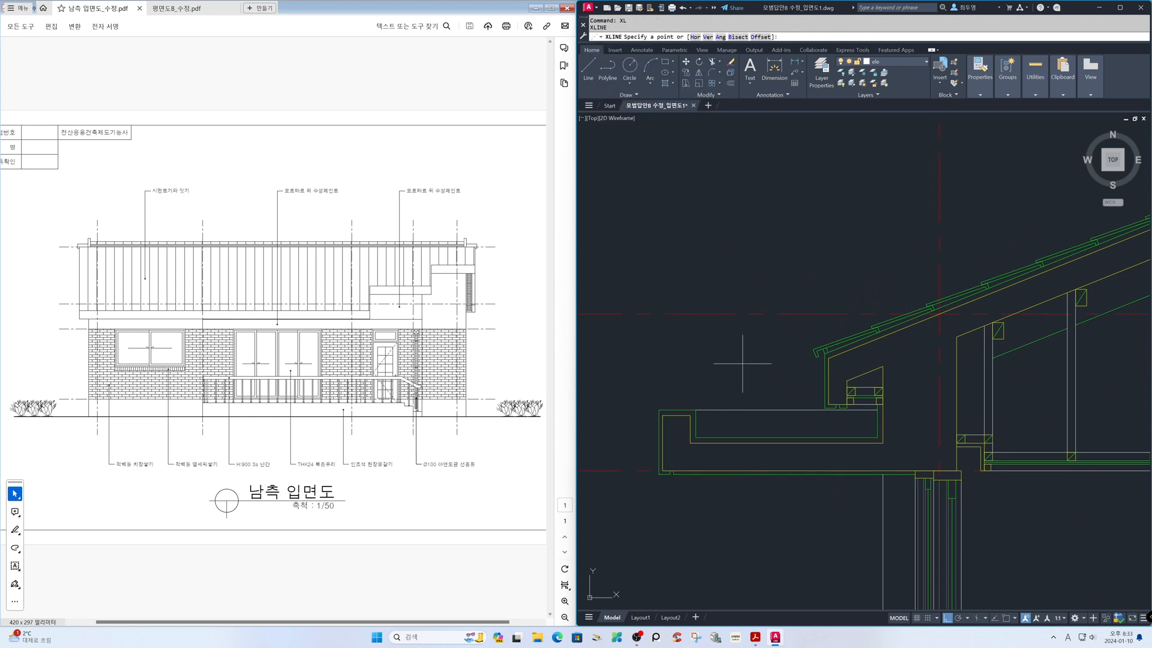
key(Return)
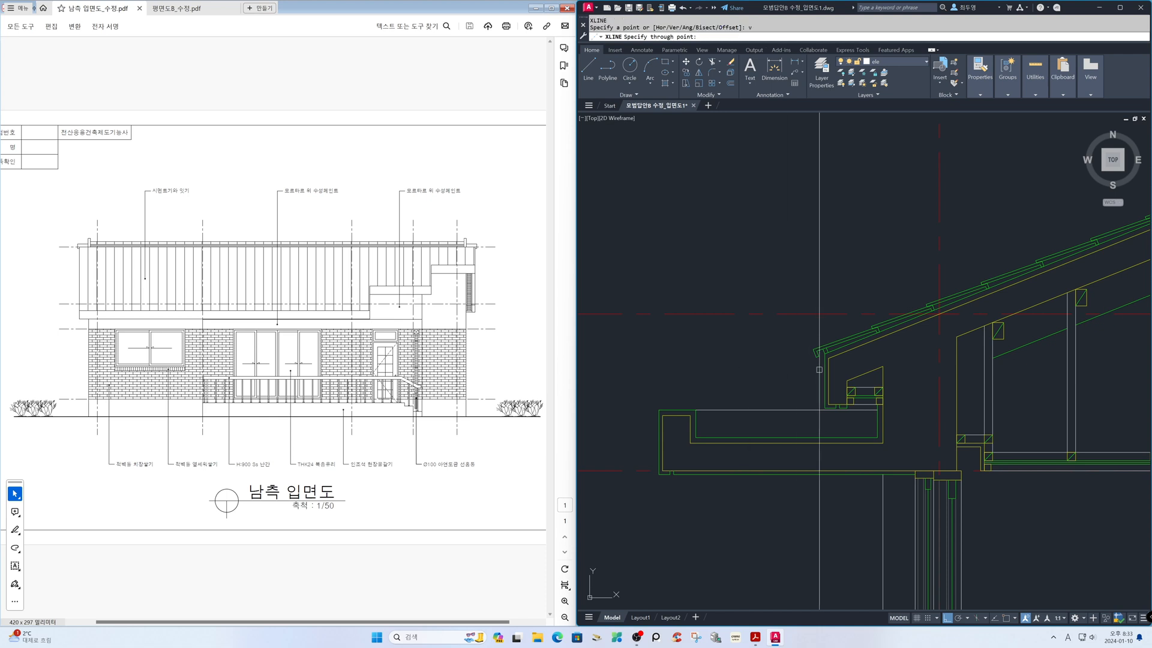
key(F3)
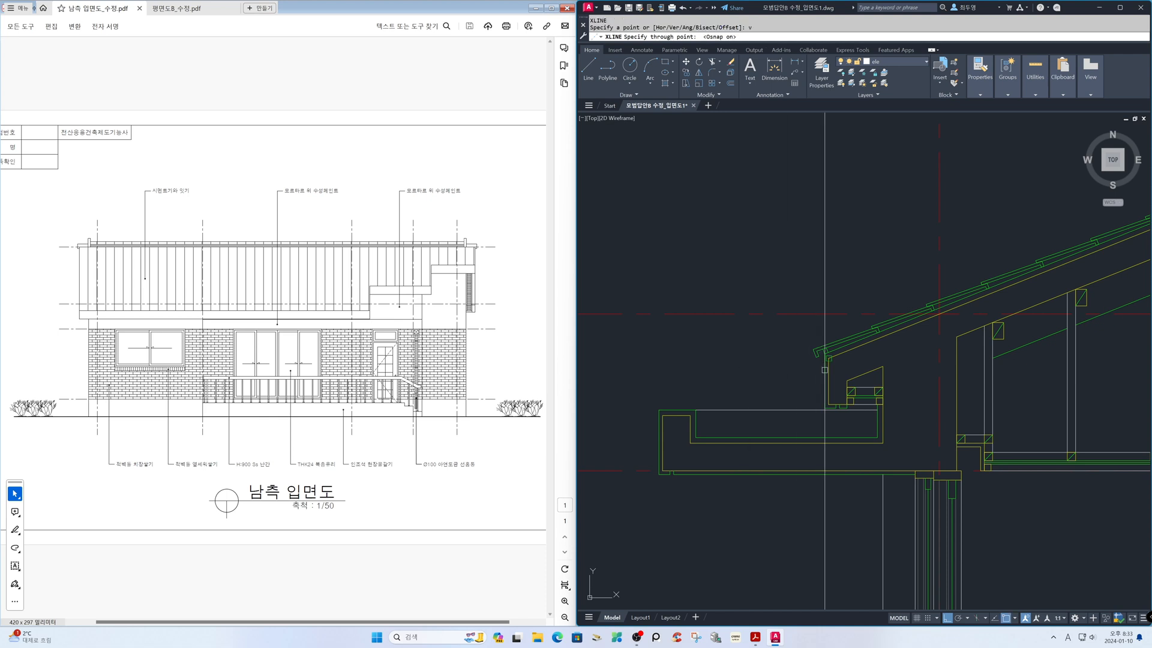
click(825, 384)
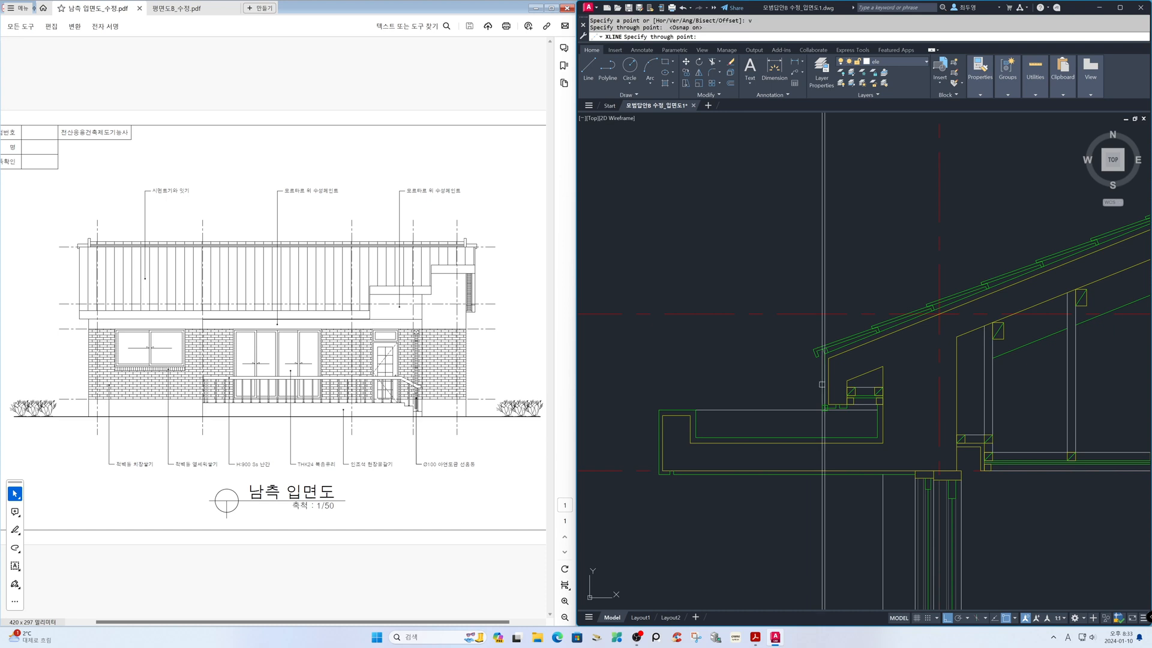
key(Return)
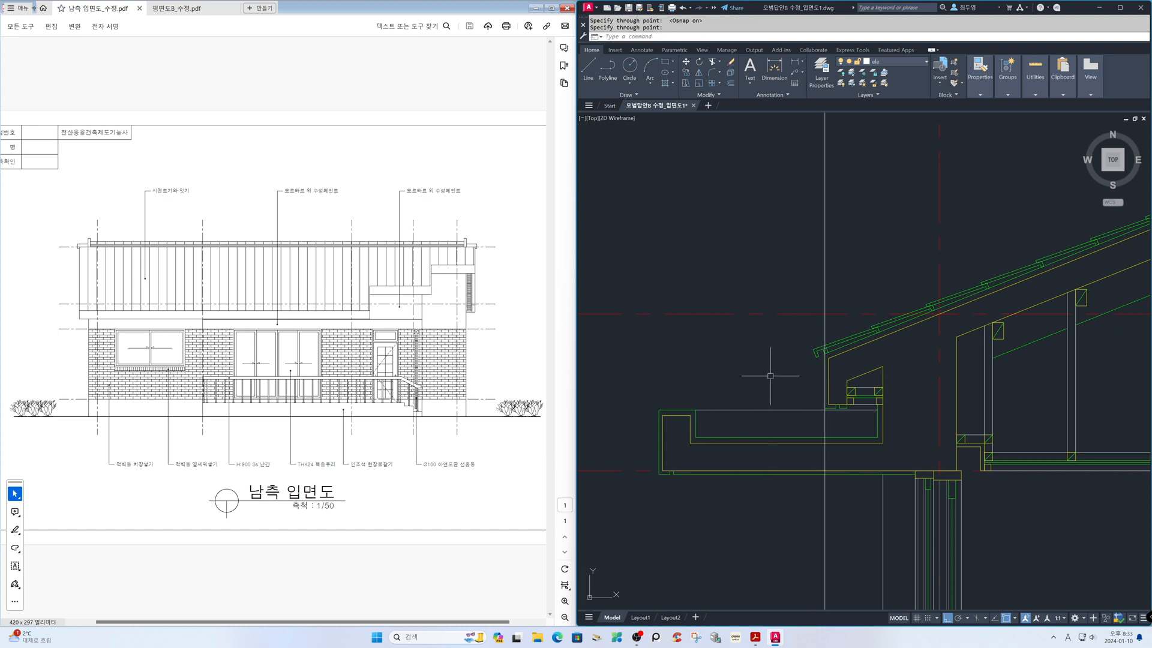
With object snap off, offset the section's vertical fascia construction line 2100 toward the ridge, using the floor plan PDF for the distance
text(z)
key(Return)
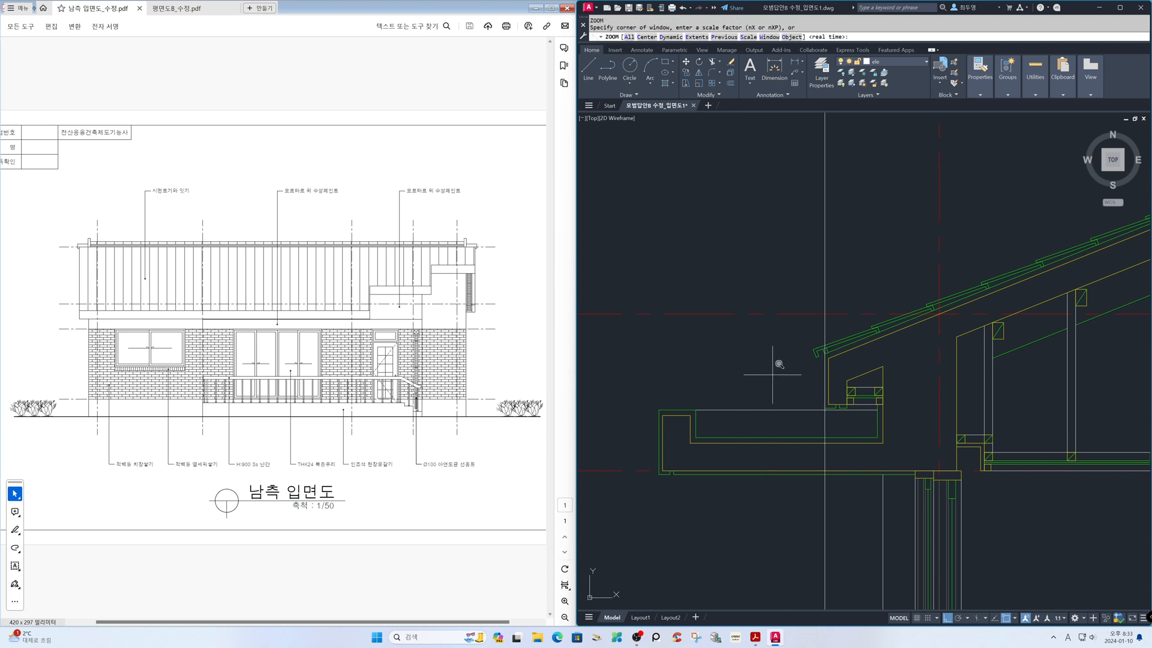
text(p)
key(Return)
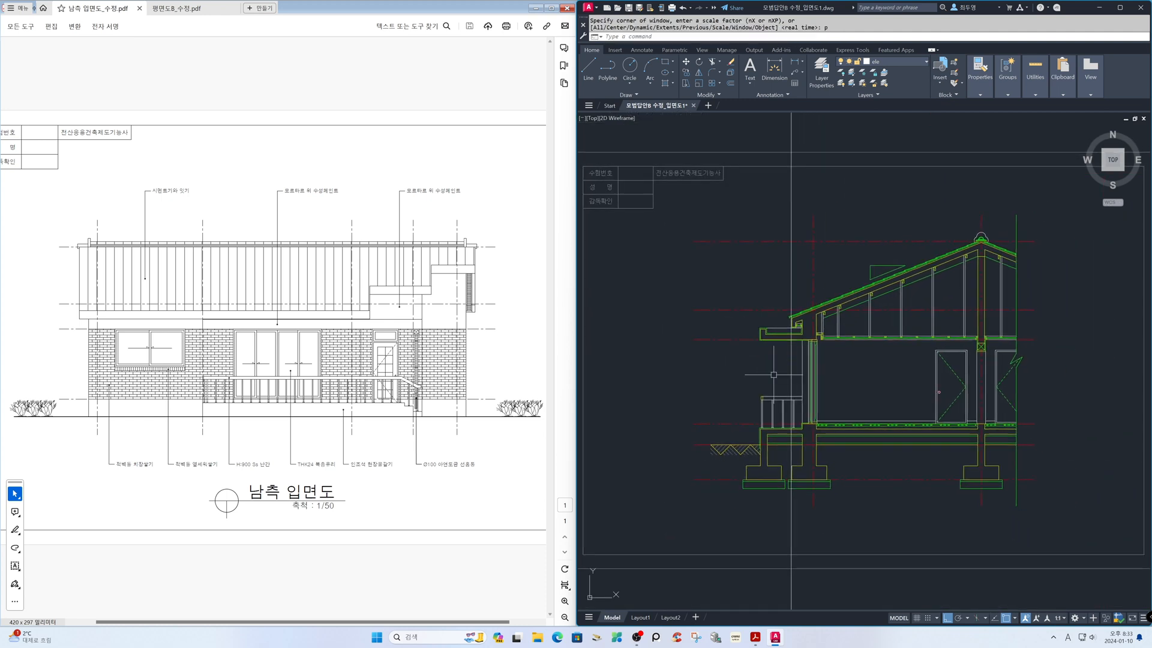
key(F3)
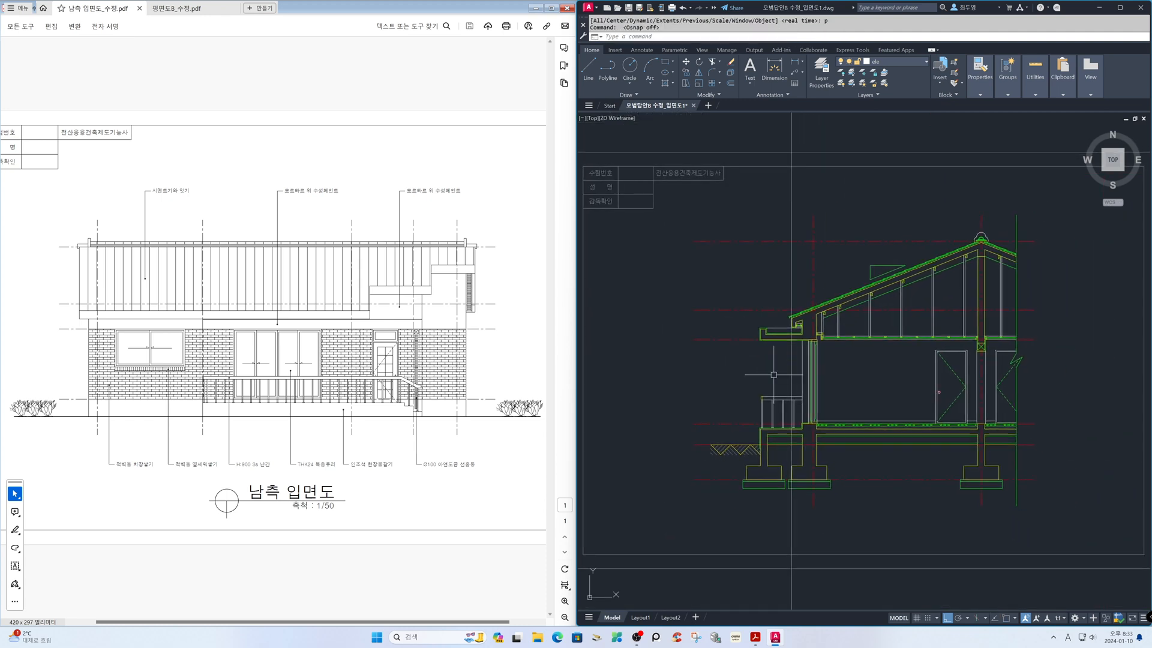
text(o)
key(Return)
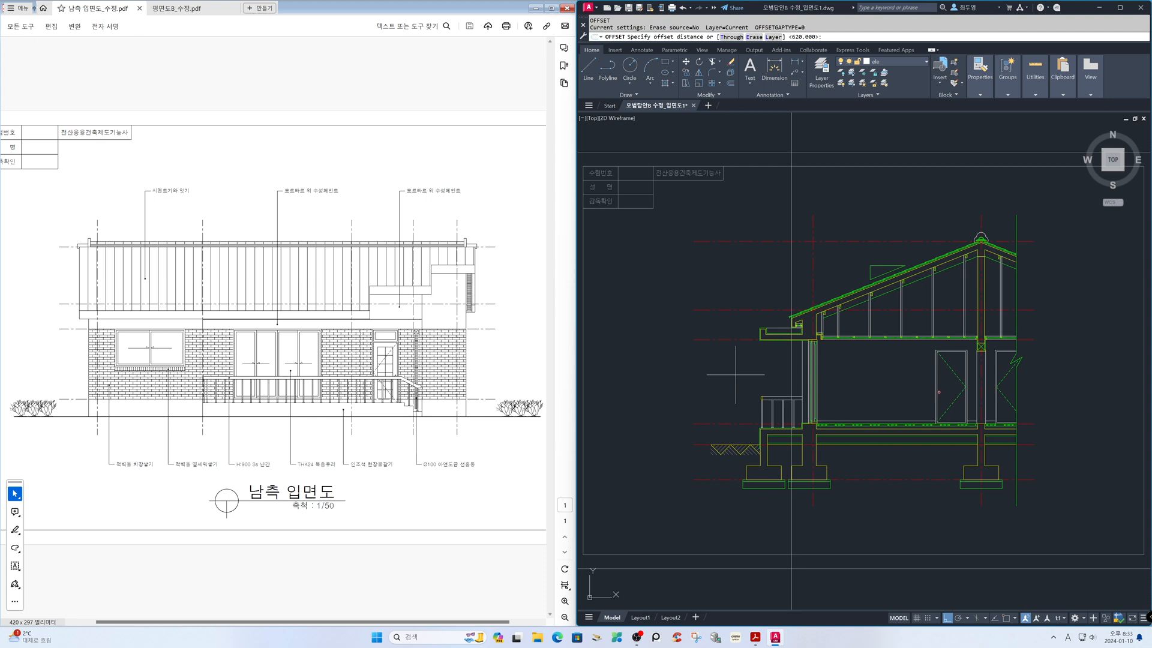
click(198, 9)
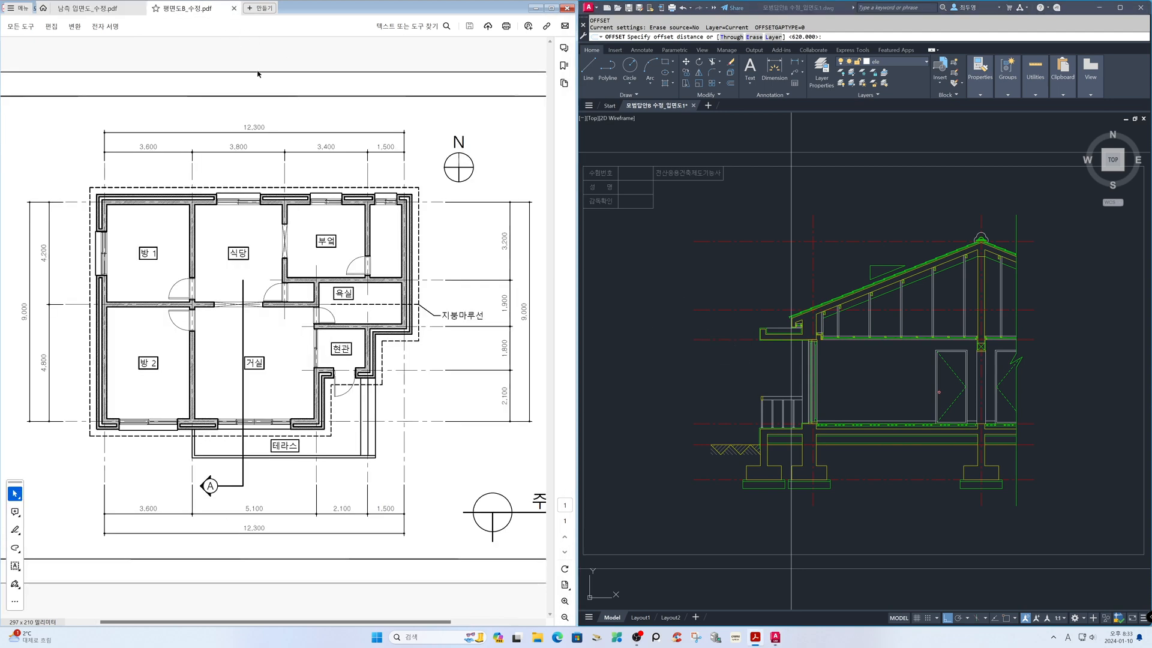
click(746, 390)
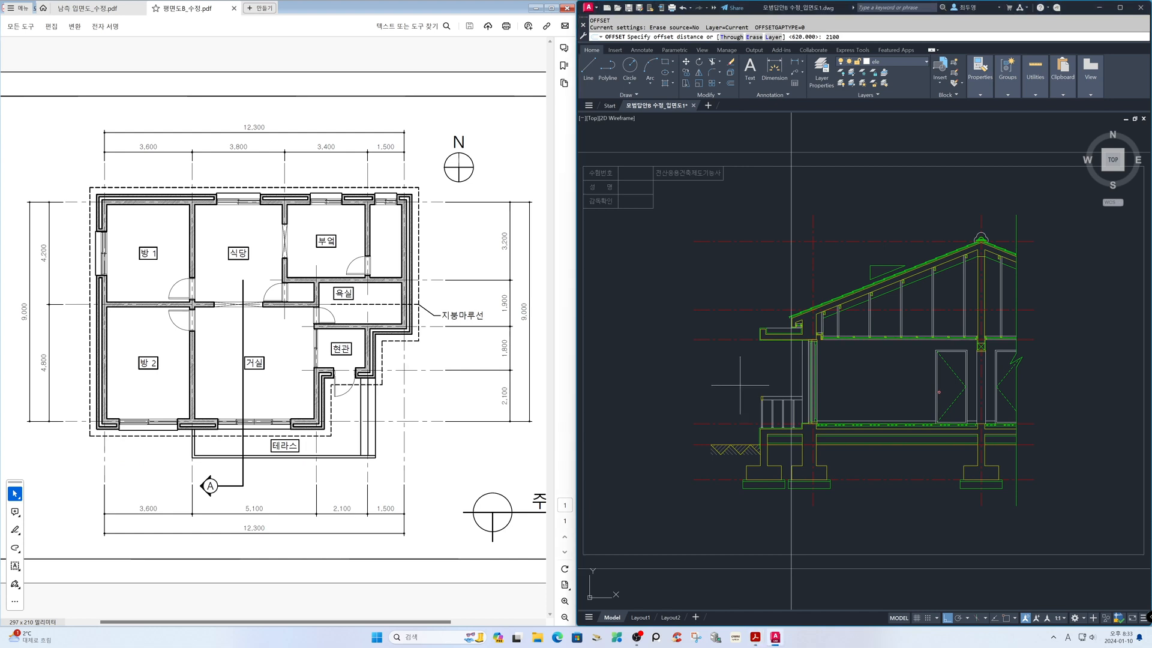
key(Return)
click(791, 270)
click(810, 271)
key(Return)
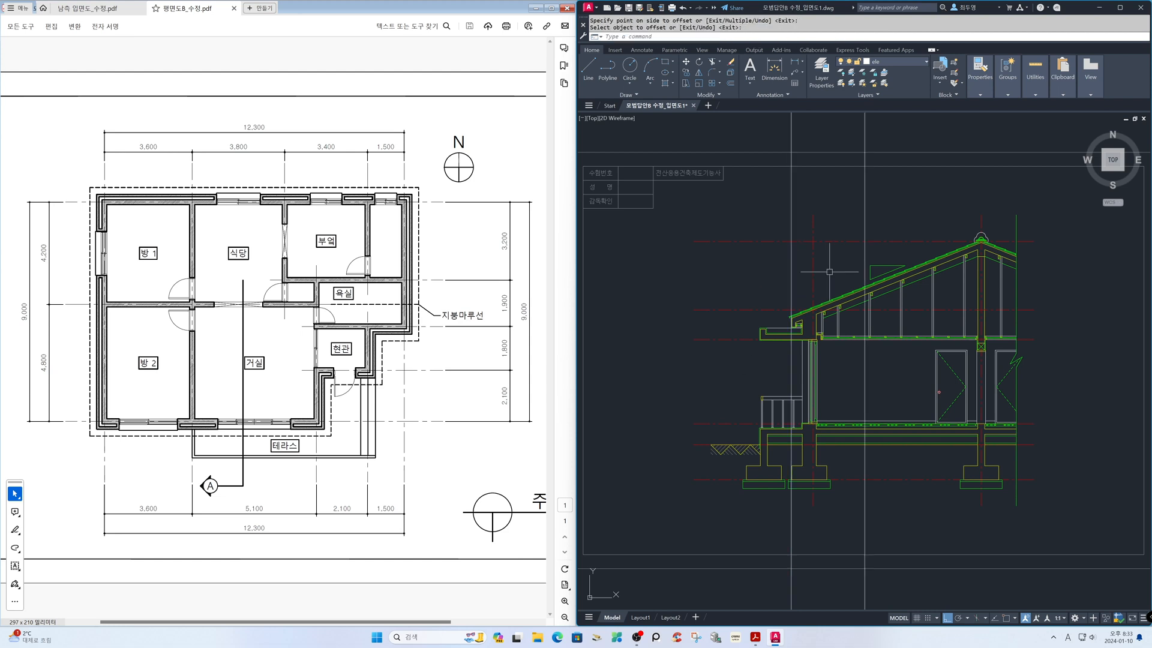
Offset the new vertical construction line in the section a further 1800 toward the ridge
key(Return)
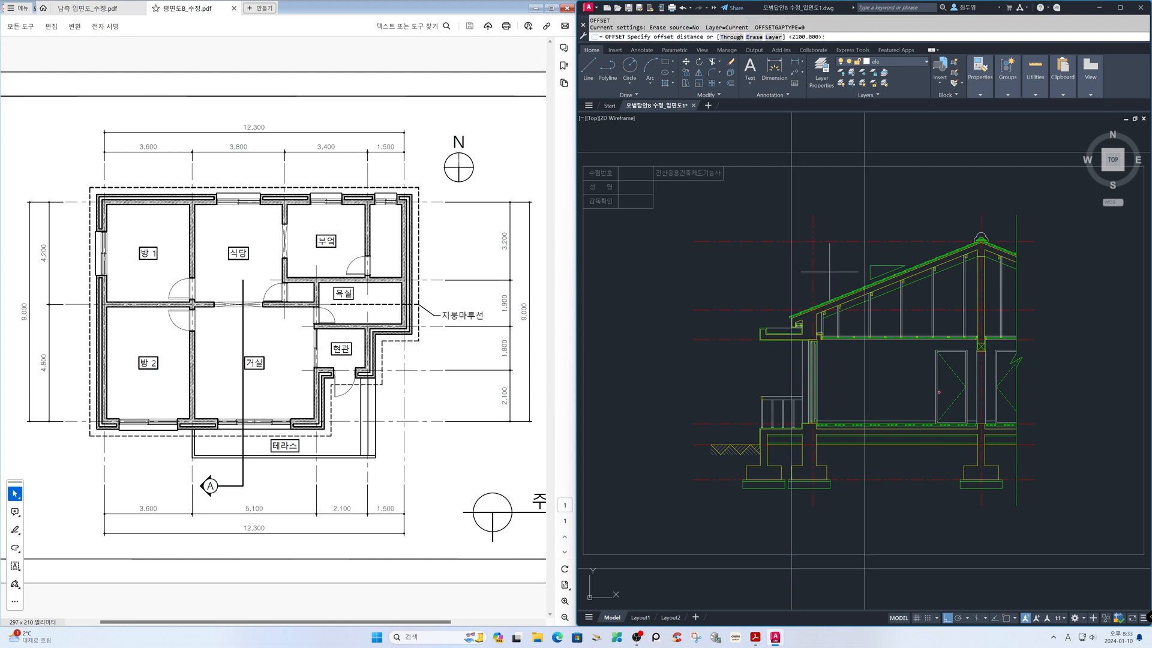
text(1800)
key(Return)
click(864, 214)
click(876, 213)
key(Return)
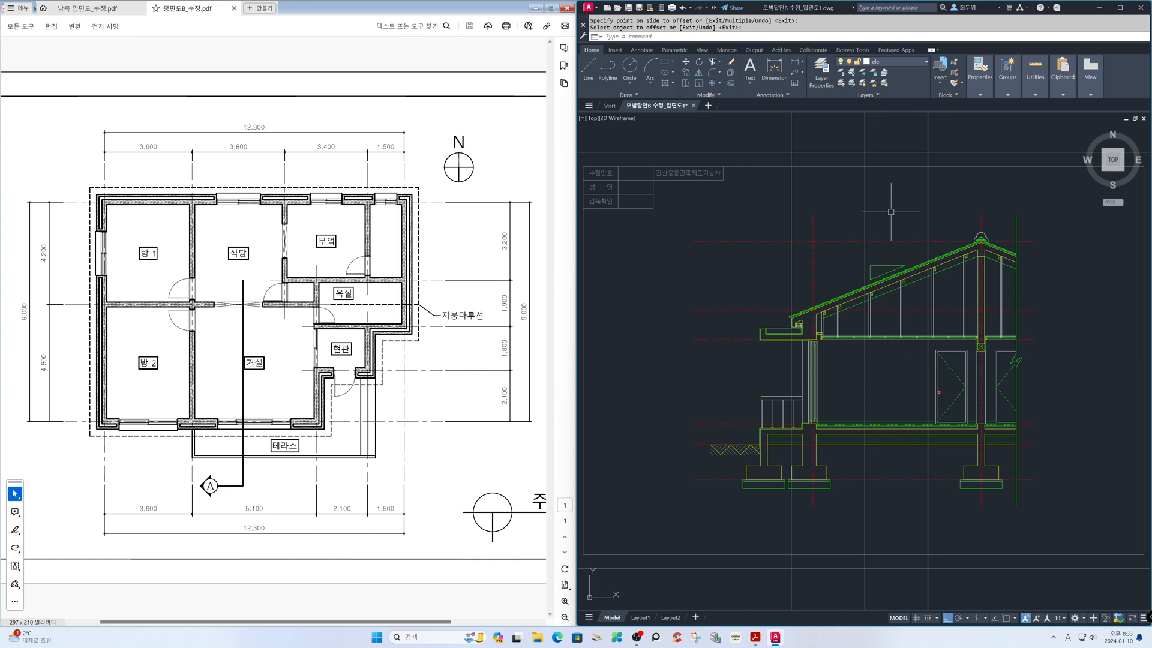
With object snap on, measure the horizontal distance between the two offset vertical construction lines in the section
key(F3)
text(di)
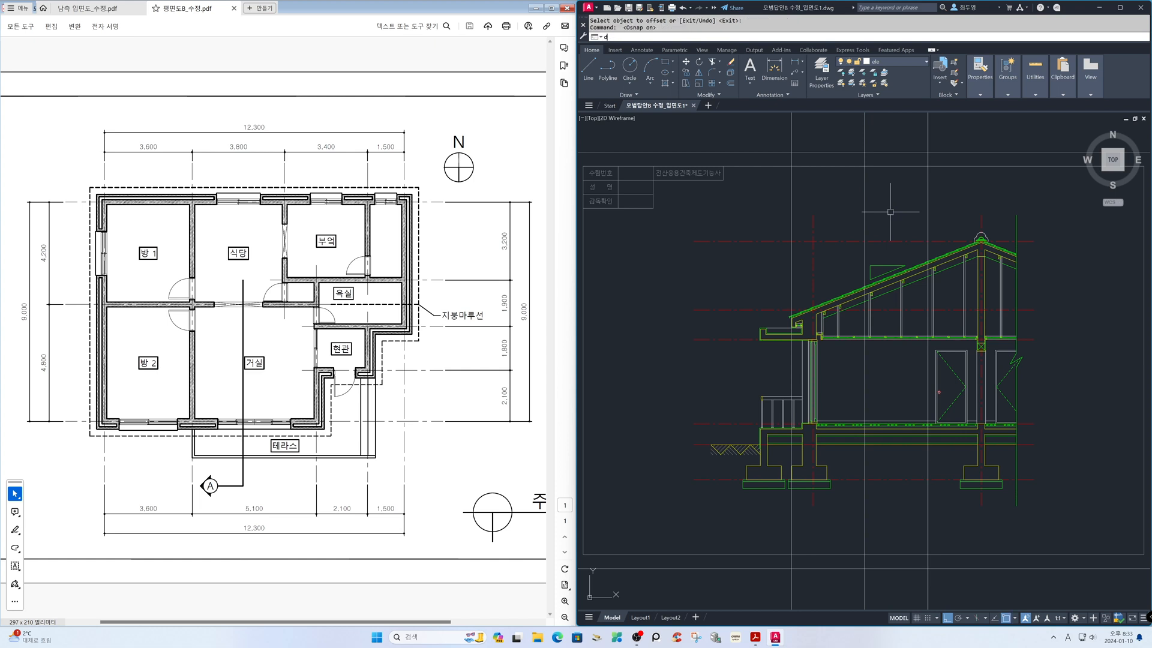
key(Return)
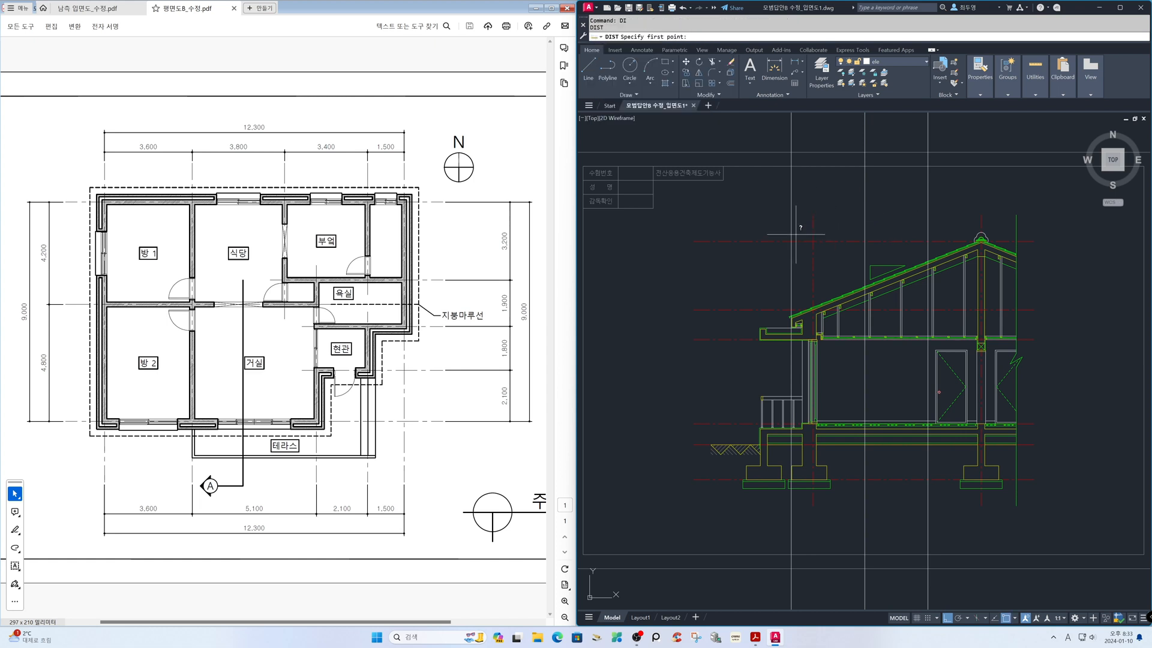
click(863, 241)
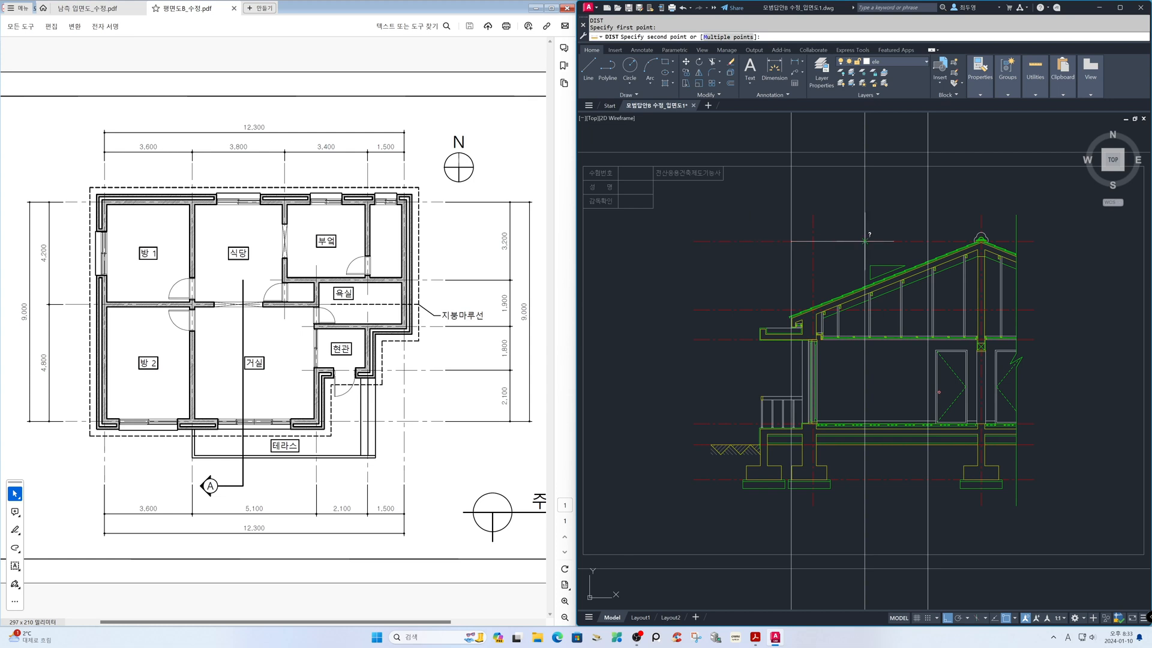
key(Escape)
key(Return)
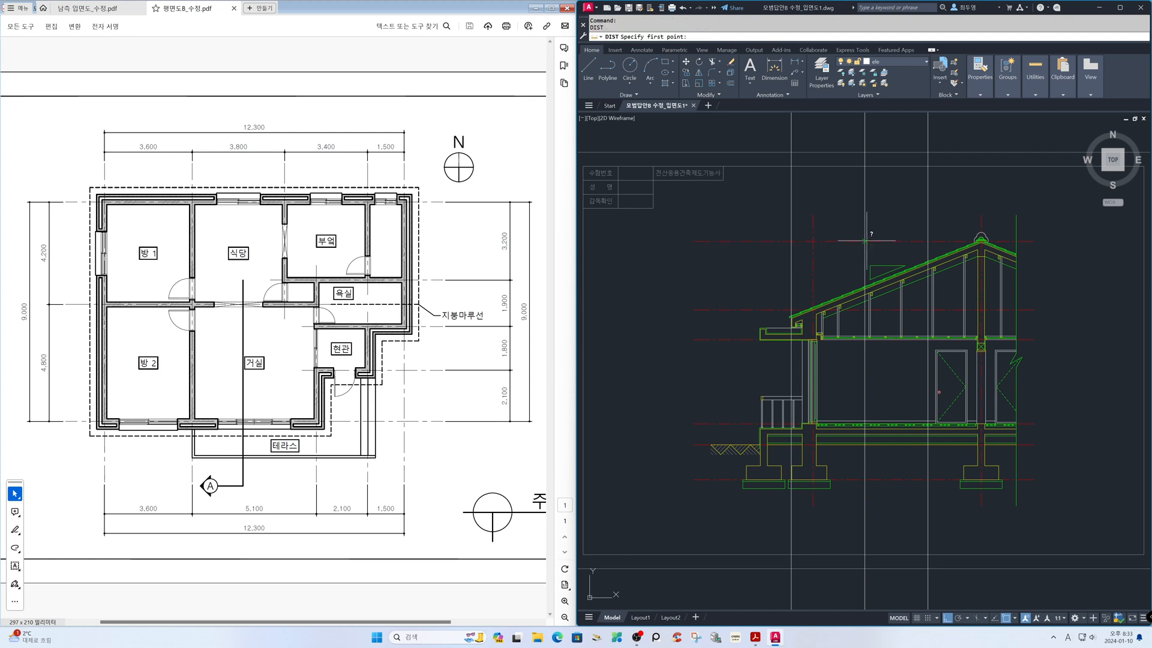
click(865, 241)
click(925, 241)
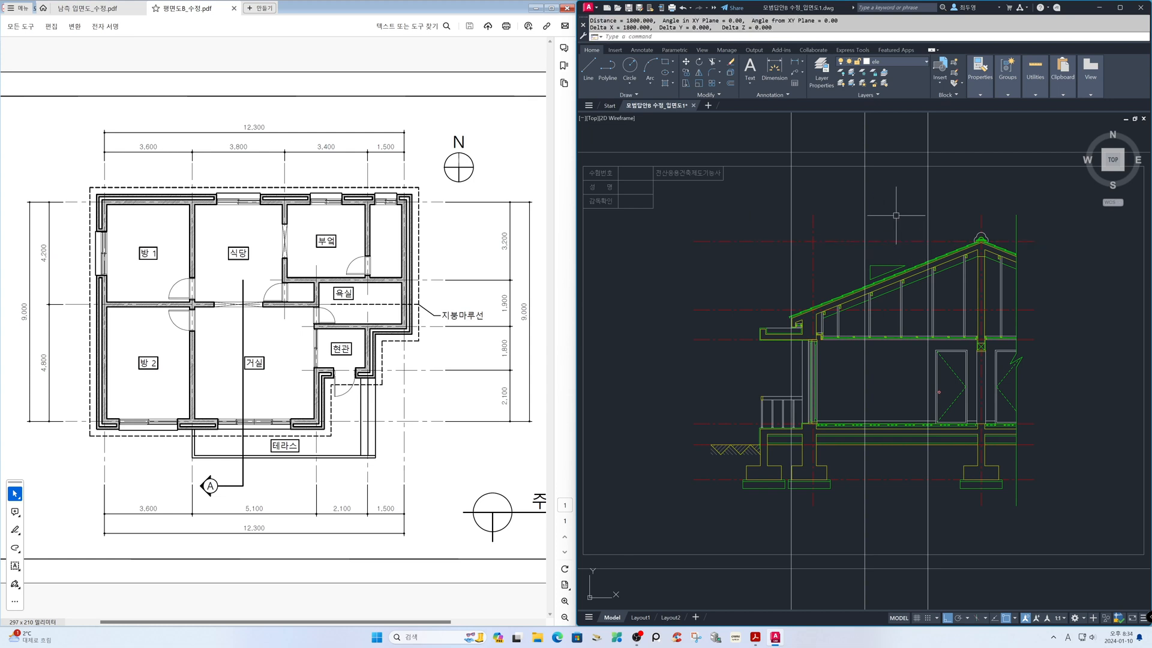
Erase the original vertical construction line at the section's eave fascia
text(e)
key(Return)
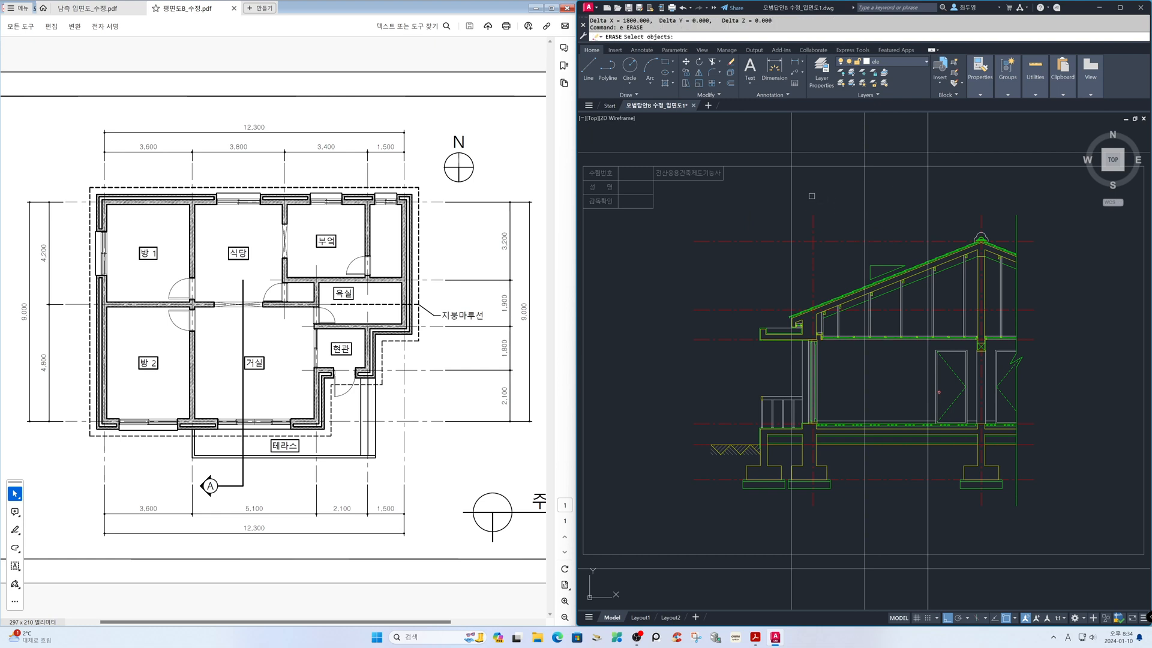
click(805, 194)
click(780, 188)
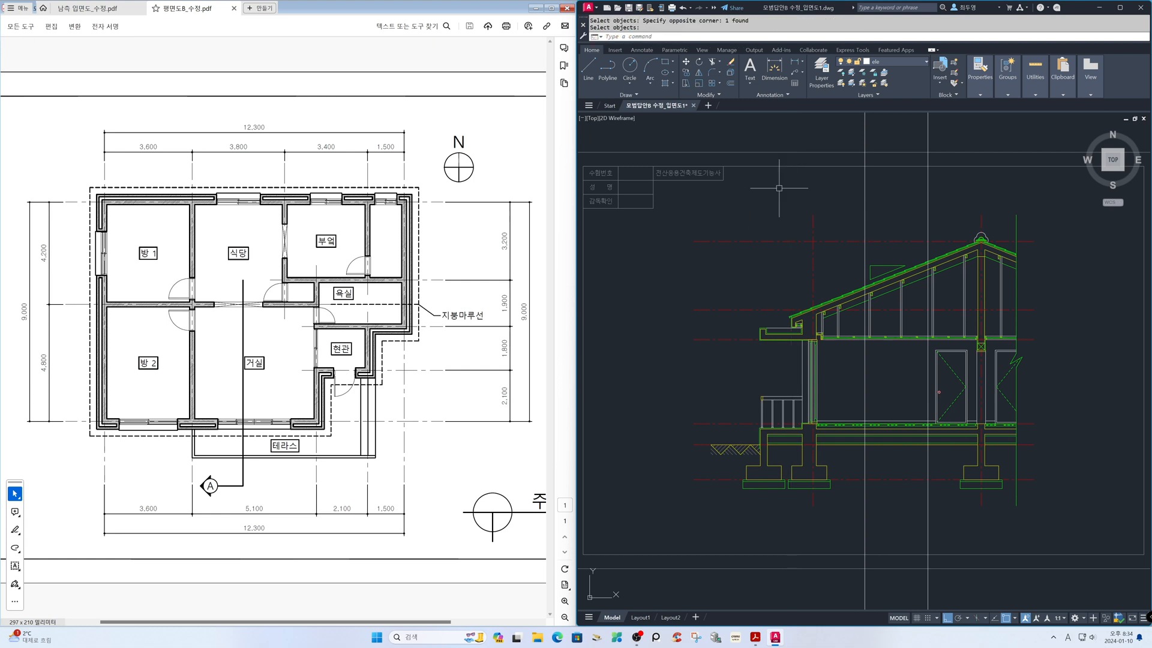
Draw horizontal construction lines through the points where the two vertical construction lines meet the section's sloping roof
text(z)
key(Return)
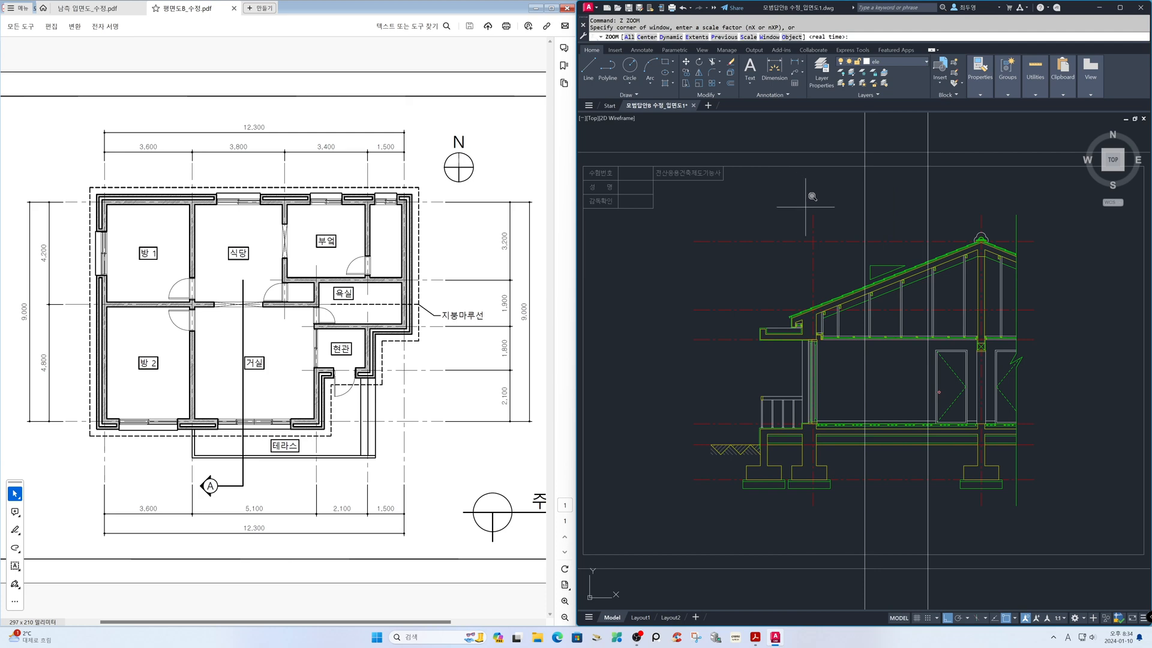
click(849, 230)
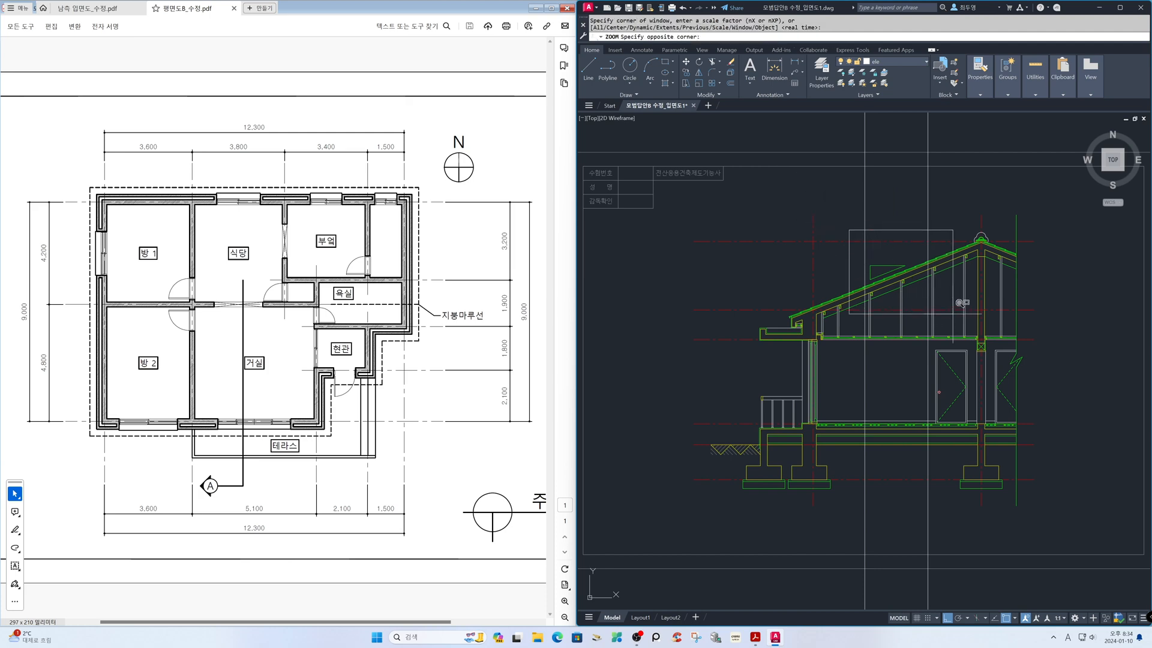
click(982, 344)
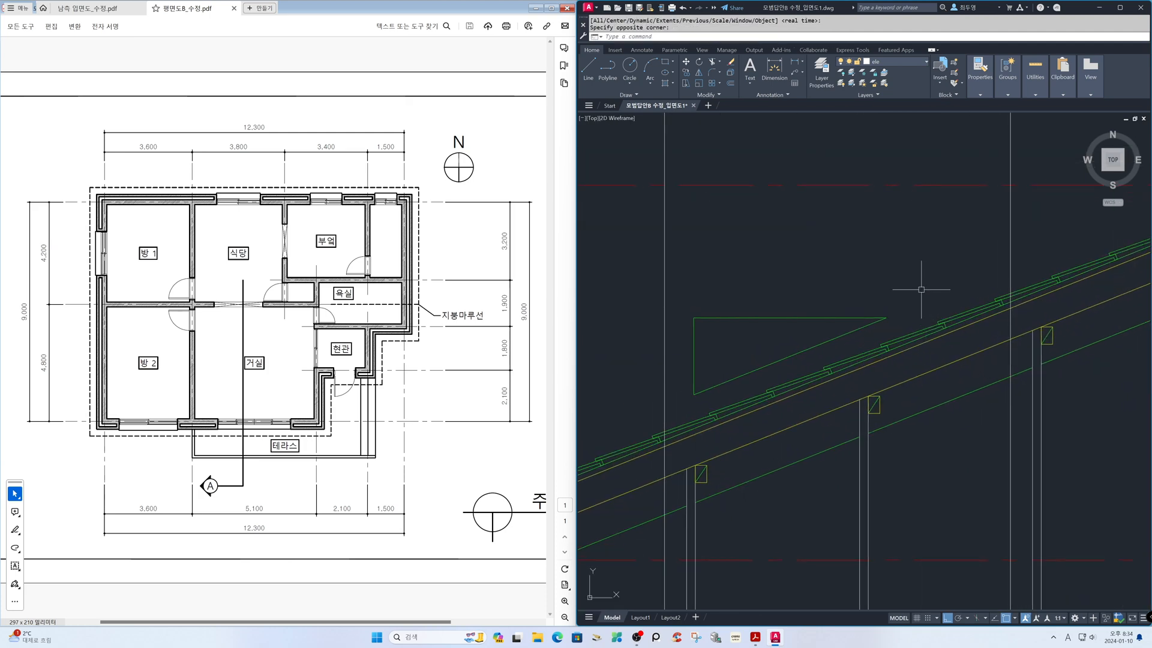
text(xl)
key(Return)
text(h)
key(Return)
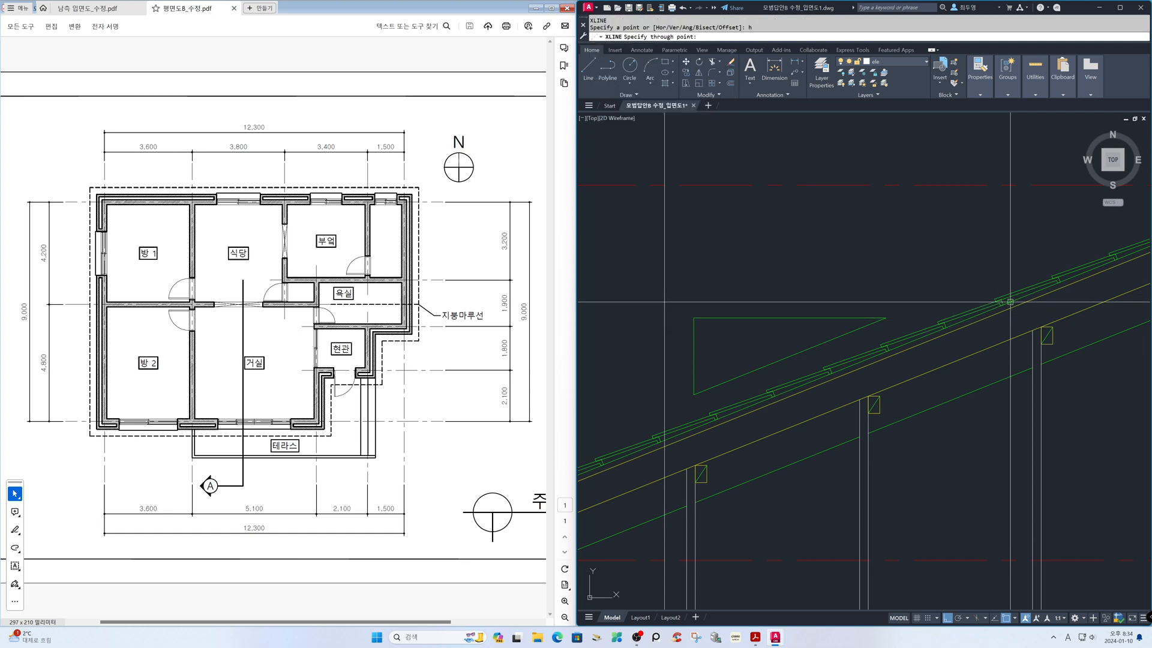
click(1014, 302)
click(681, 440)
key(Return)
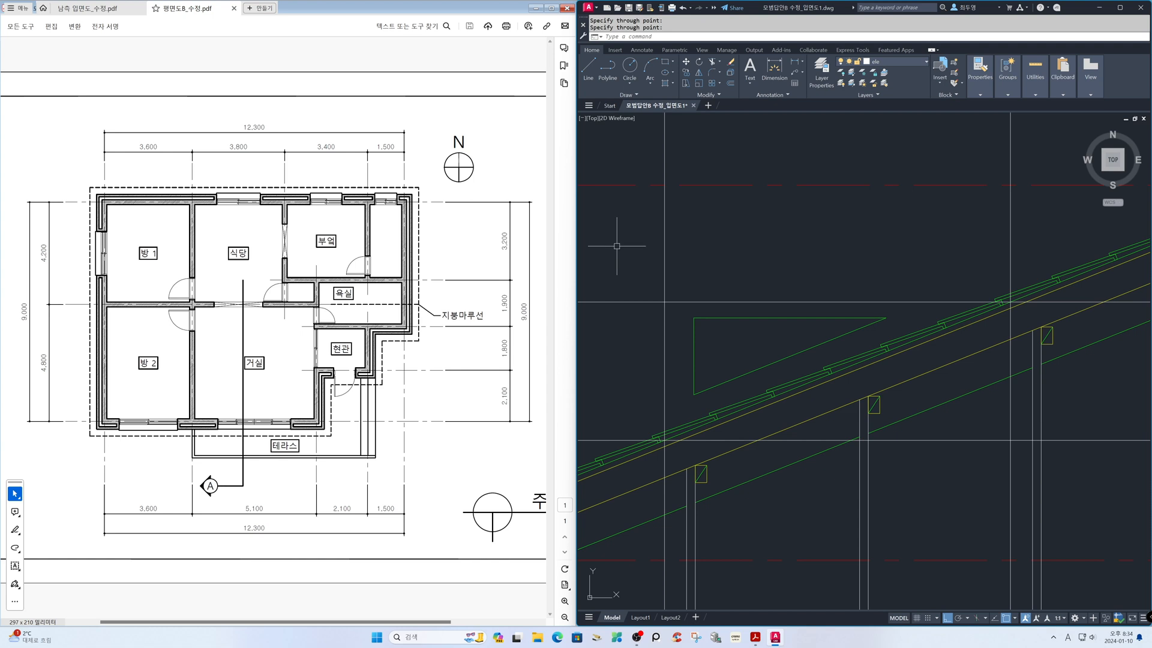
In the elevation, offset both projected horizontal construction lines downward by the eave band's height, picked at its right end, with object snap off for selection
text(z)
key(Return)
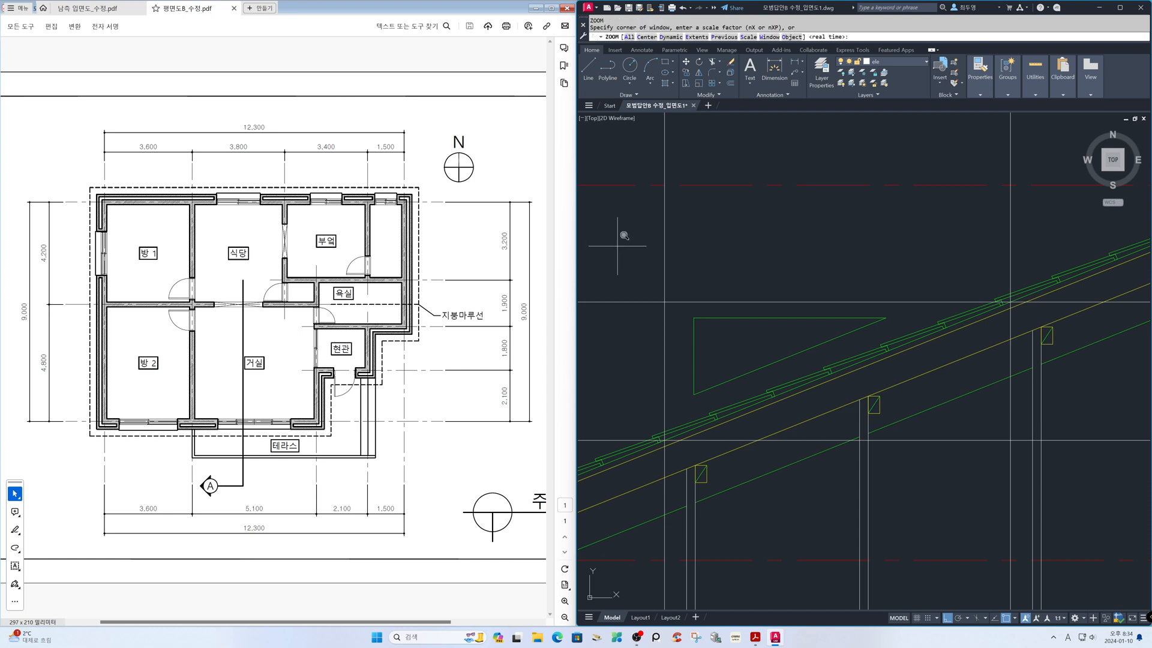
text(p)
key(Return)
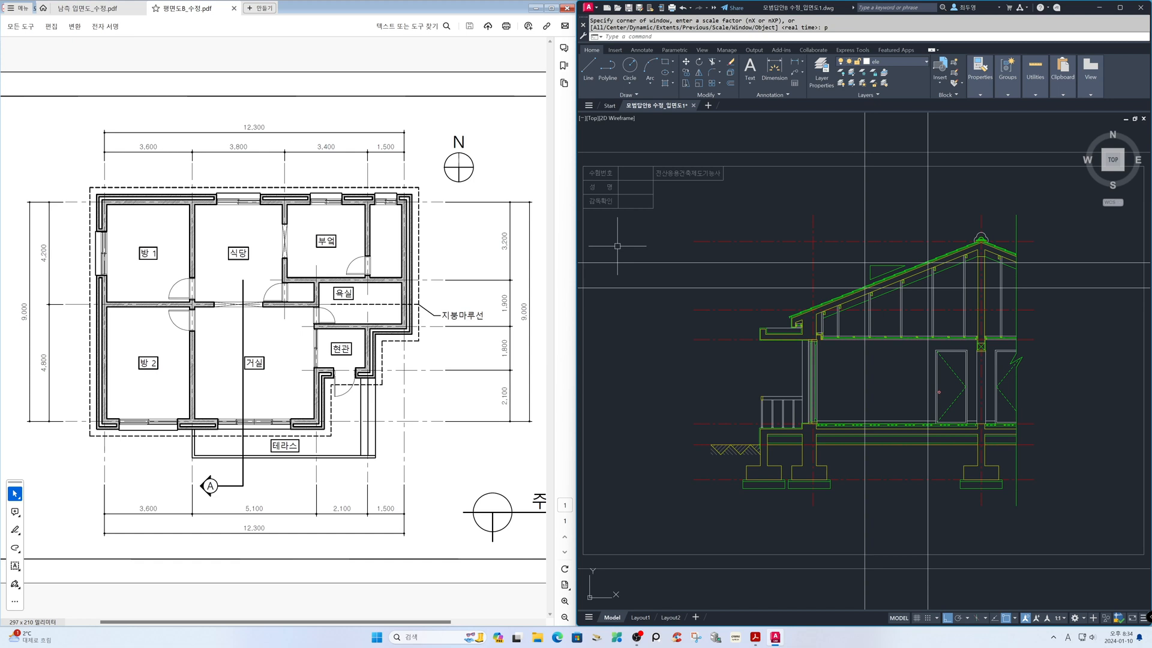
key(Return)
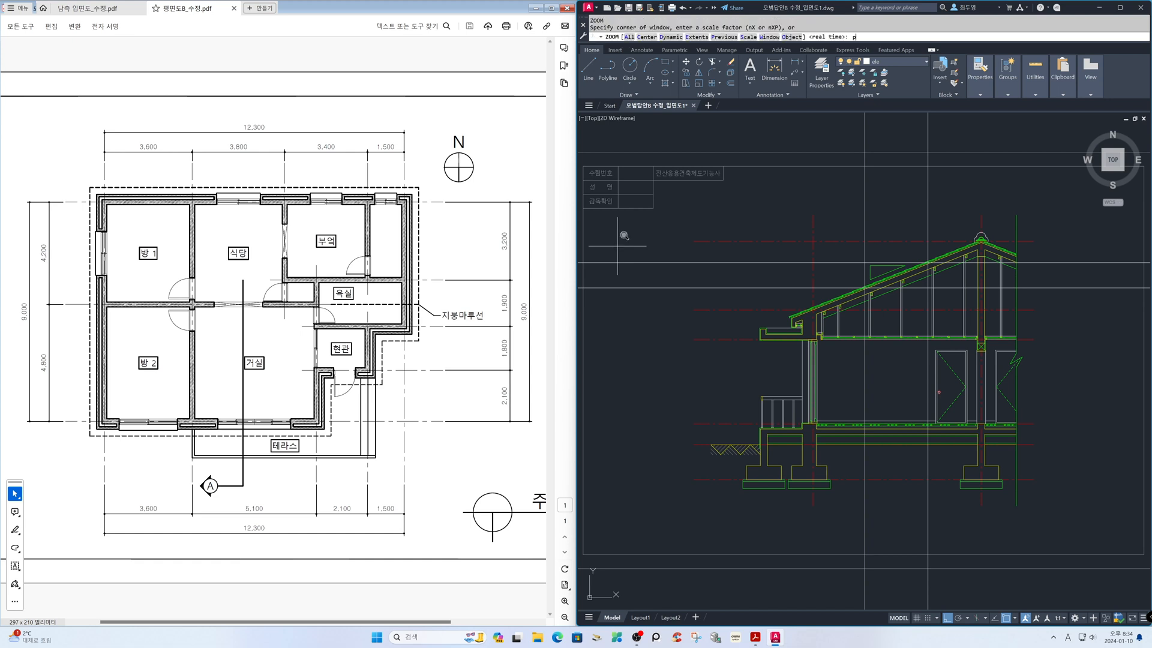
text(p)
key(Return)
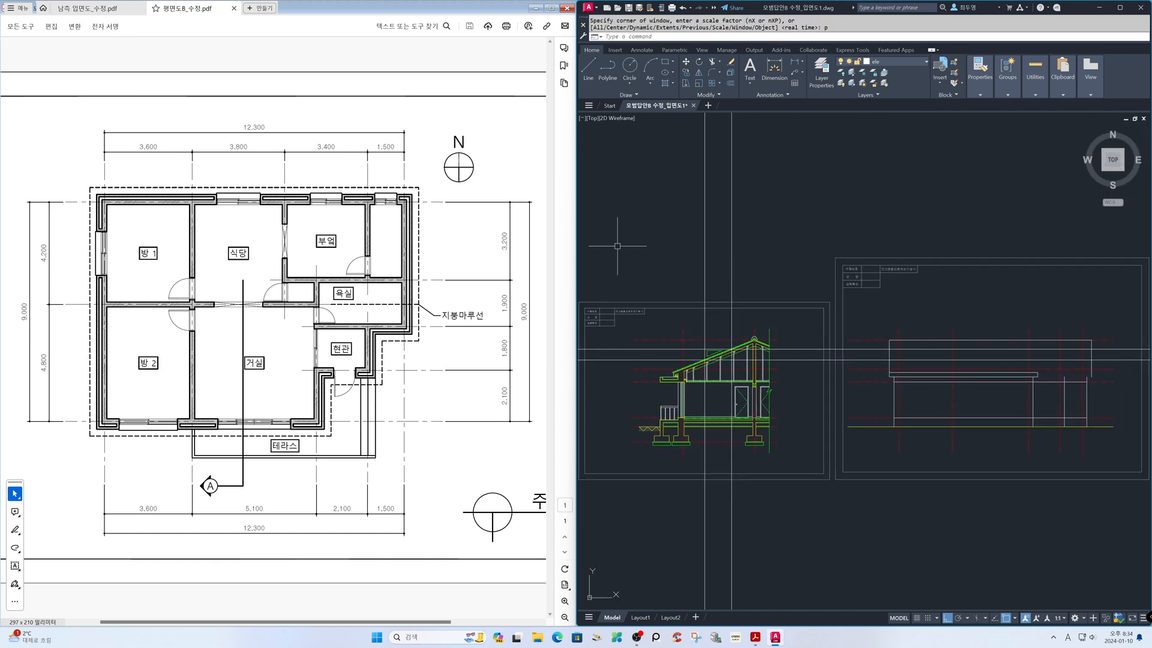
text(z)
key(Return)
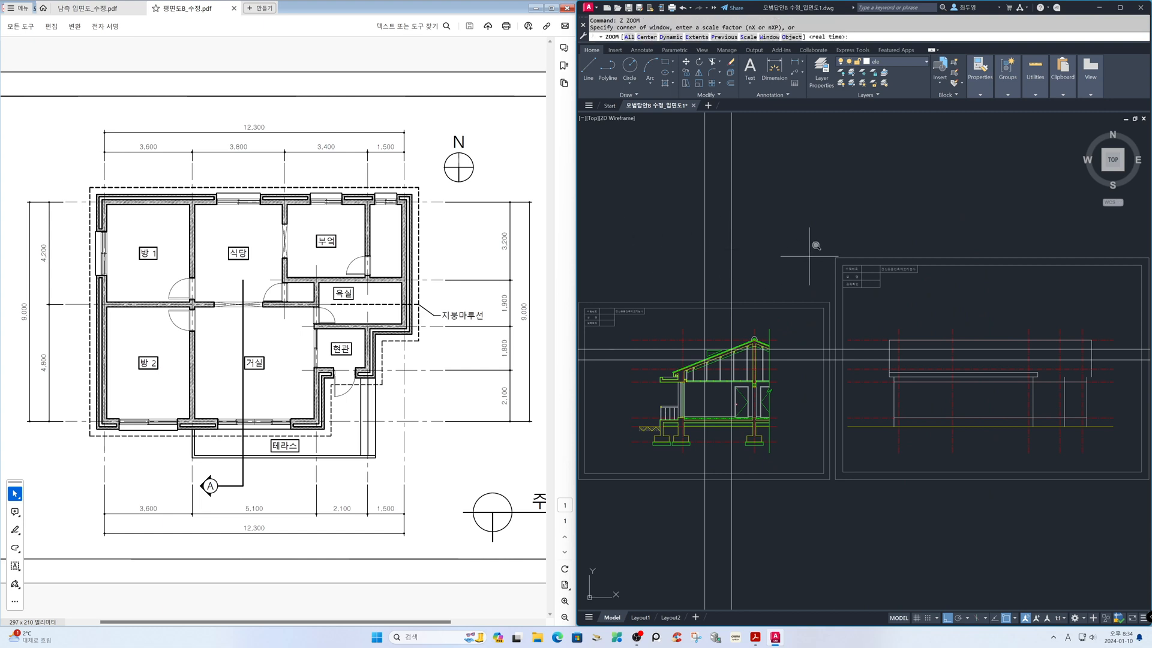
click(838, 261)
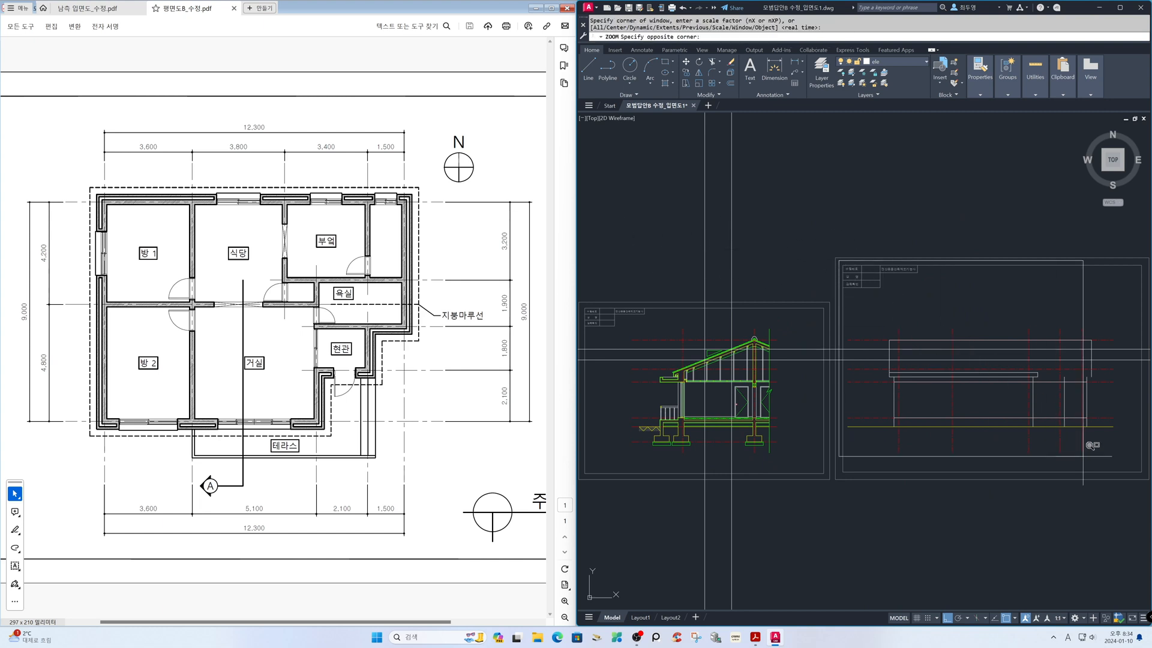
click(1146, 477)
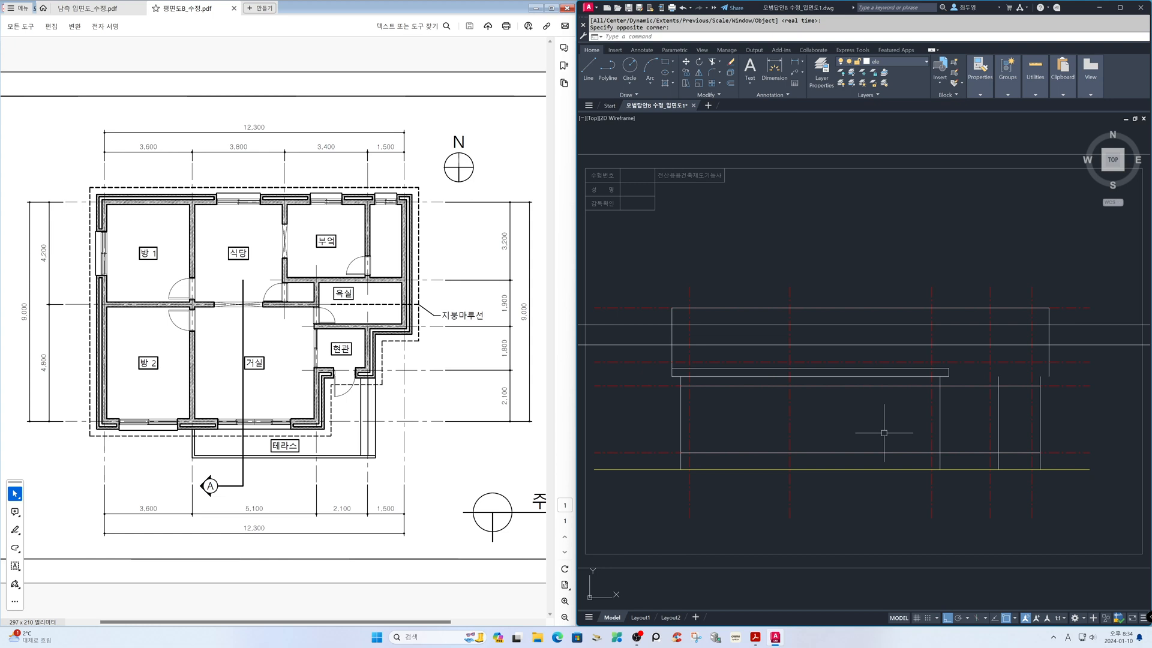
text(z)
key(Return)
click(903, 284)
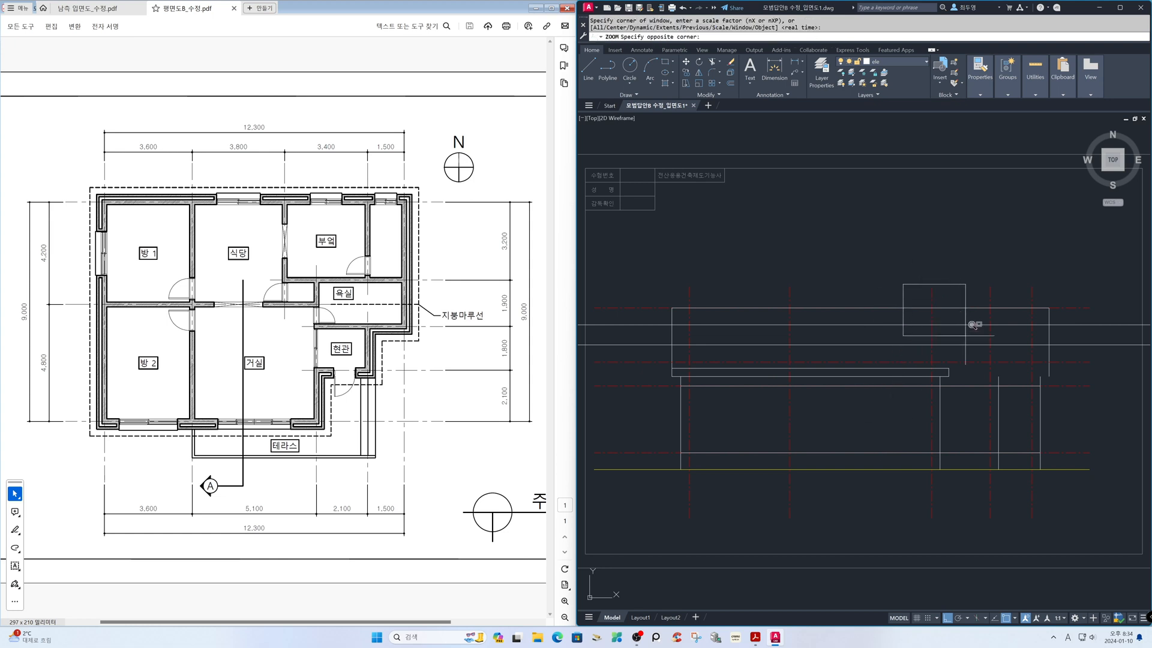
click(1062, 402)
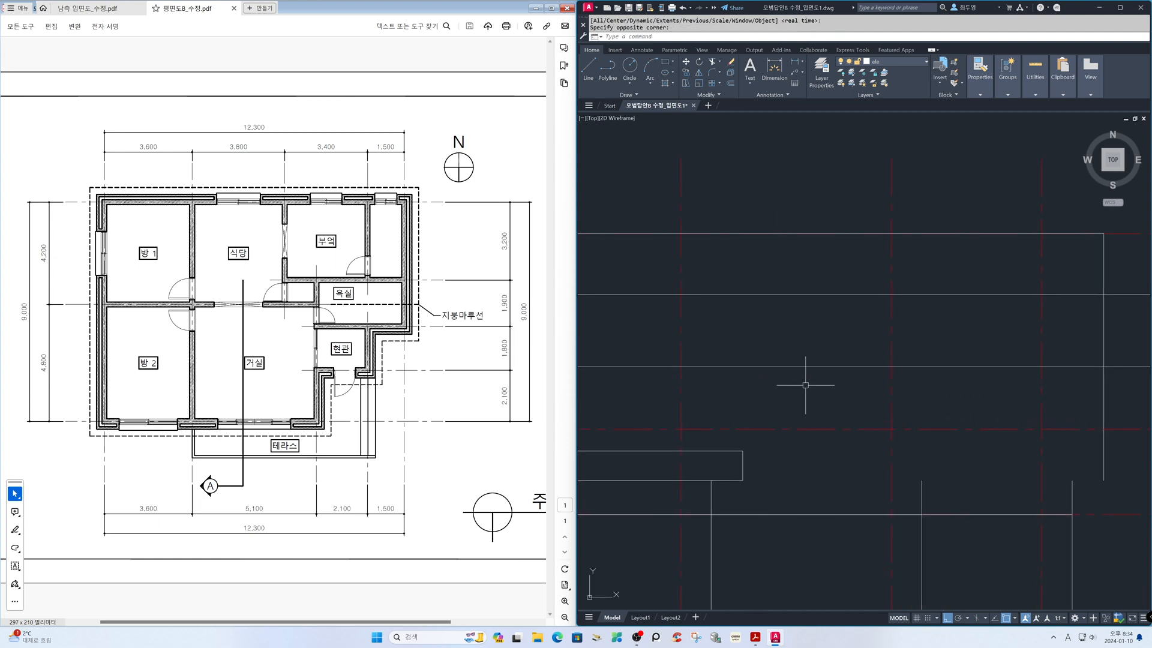
text(o)
key(Return)
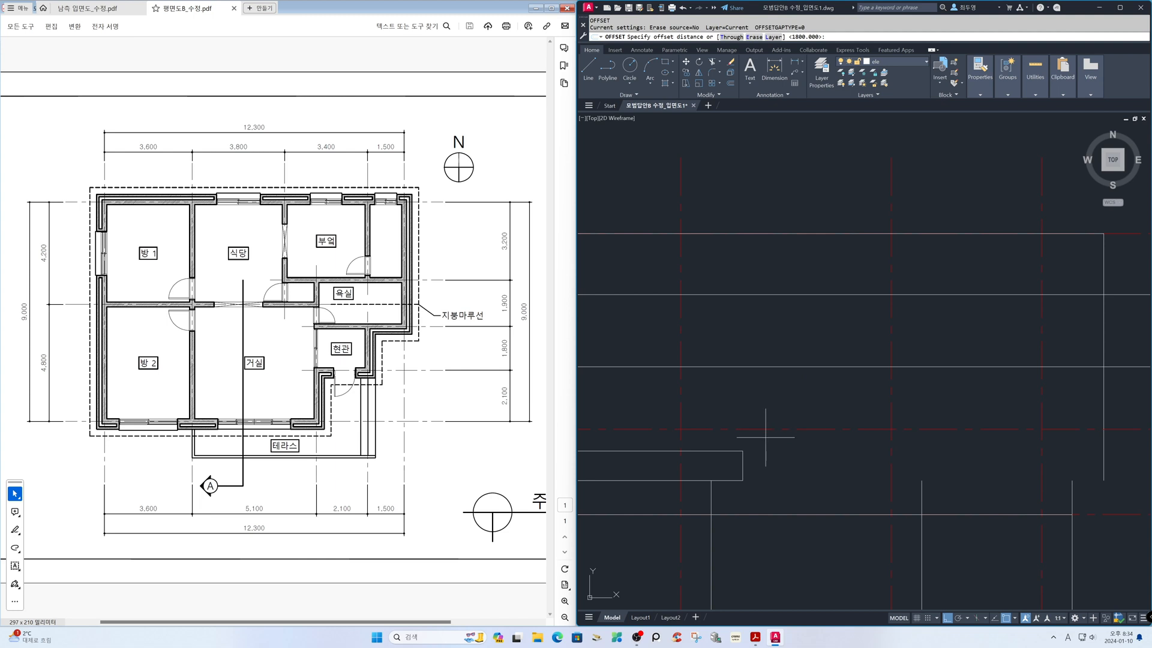
click(742, 480)
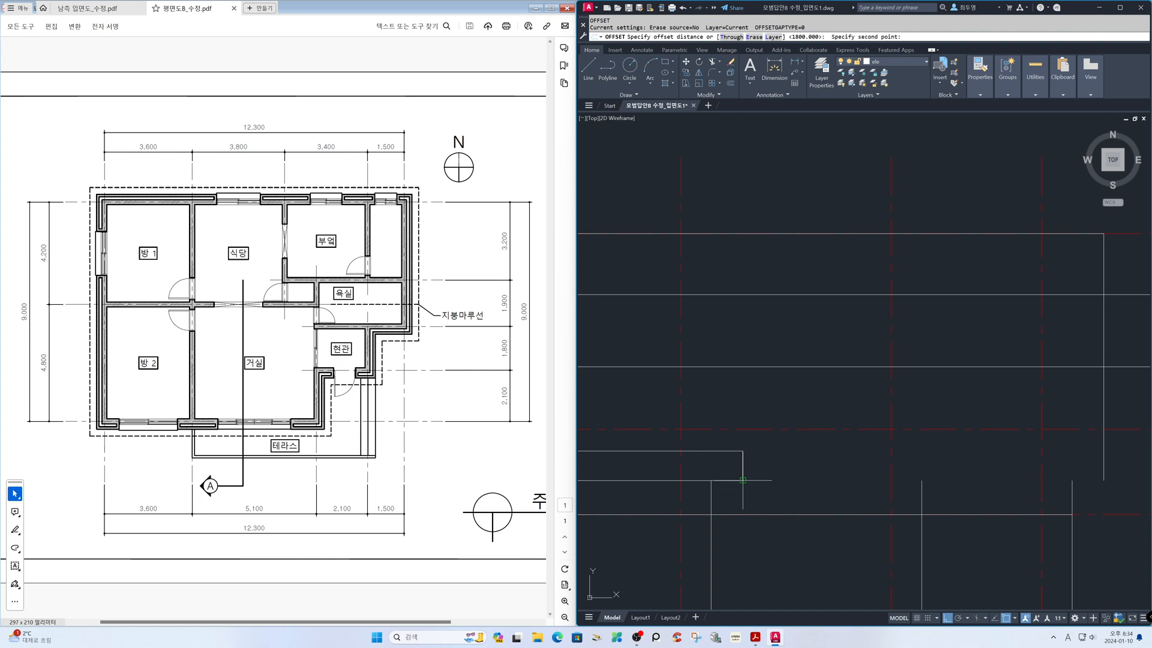
click(745, 478)
key(F3)
click(806, 366)
click(810, 405)
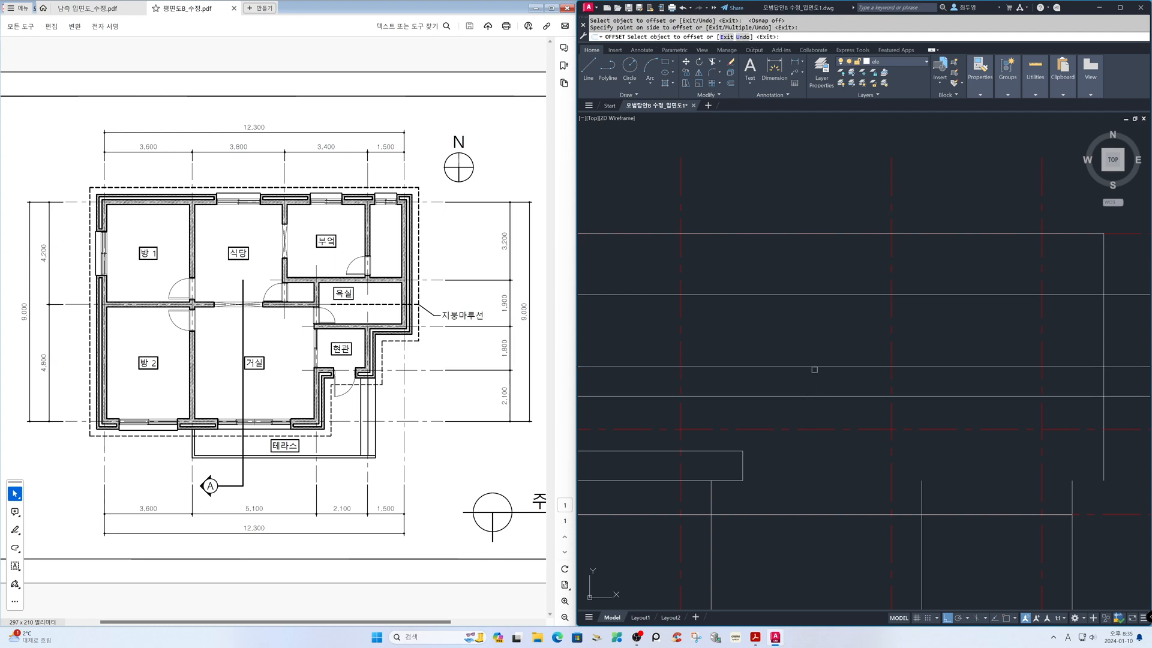
click(821, 295)
click(821, 334)
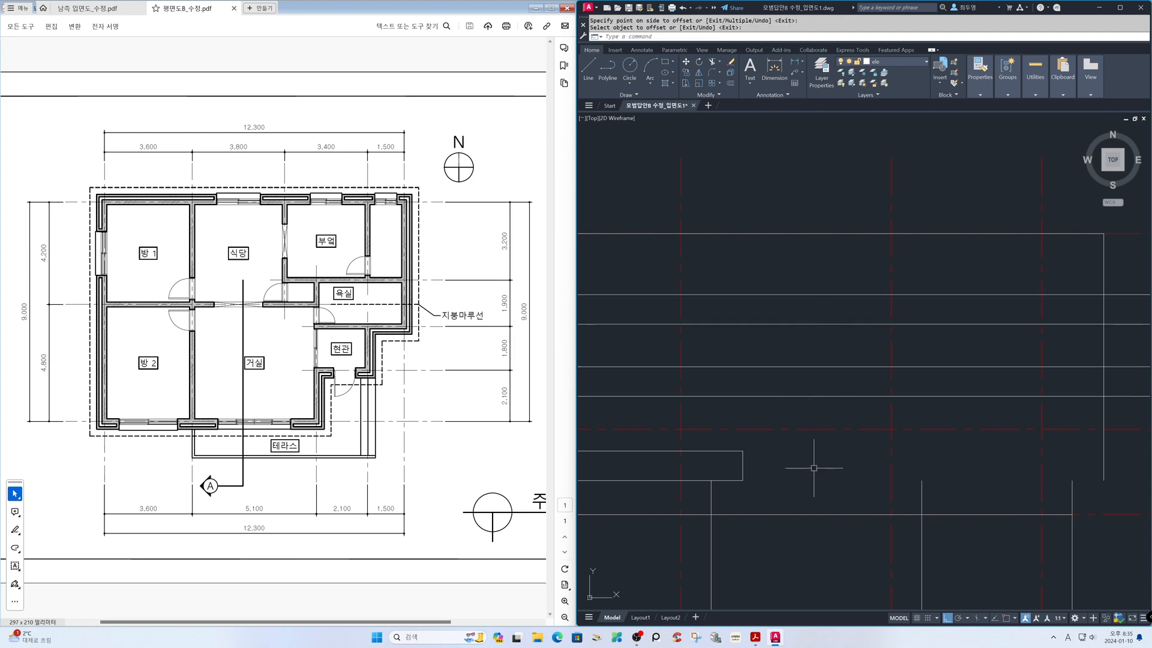
key(Return)
key(Return)
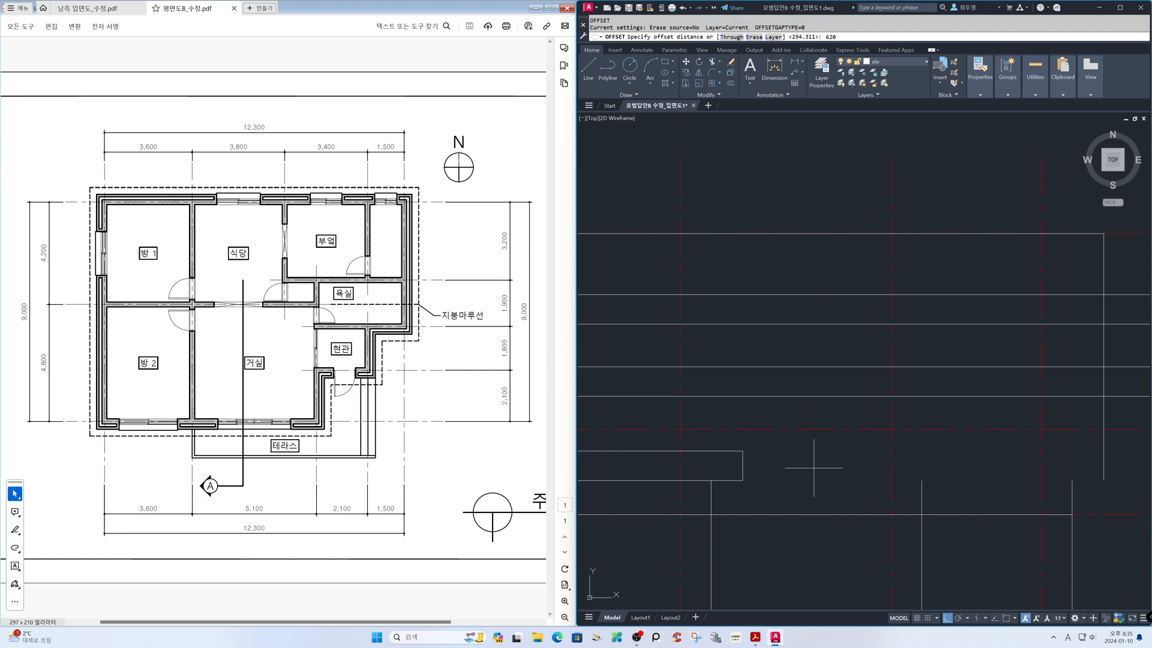
Offset the second vertical axis from the right in the elevation by 620 to the right
text(620)
key(Return)
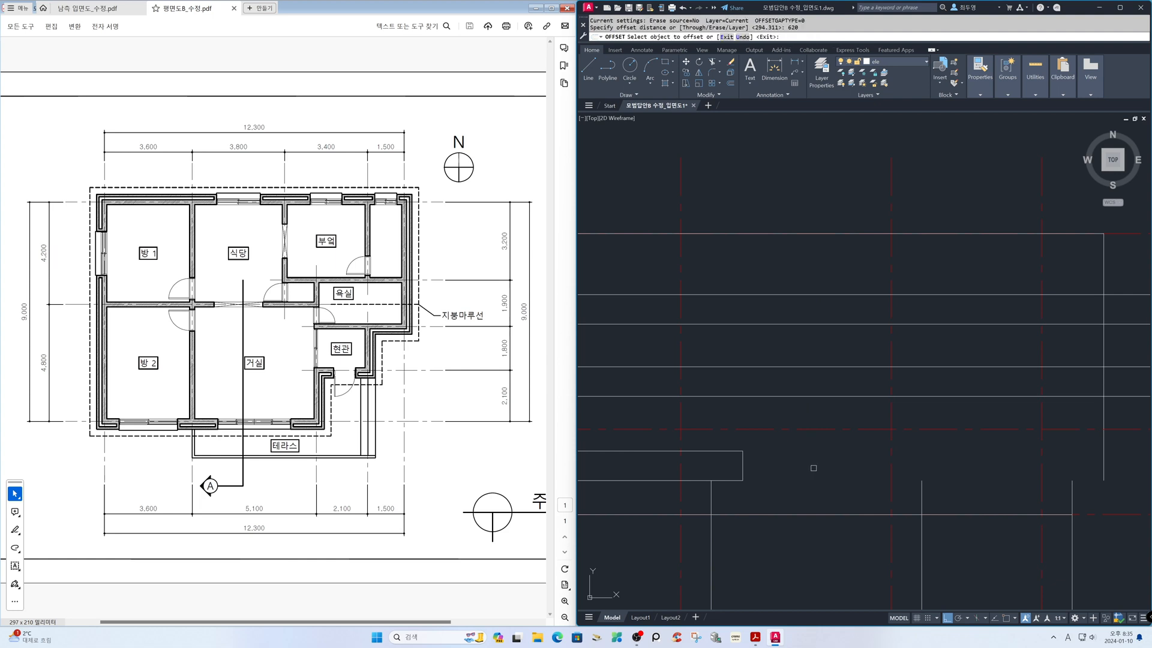
click(891, 462)
click(894, 462)
key(Return)
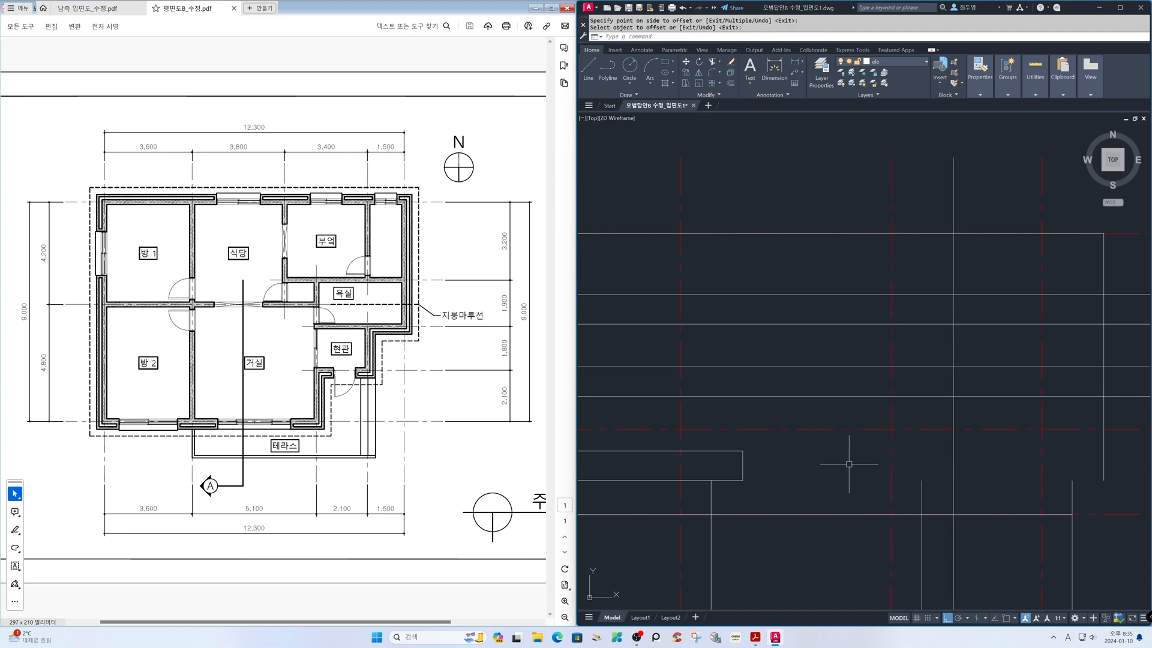
Freeze the cen layer and fillet the lowest eave band's right end line to the upper line of the lower projected pair
click(894, 63)
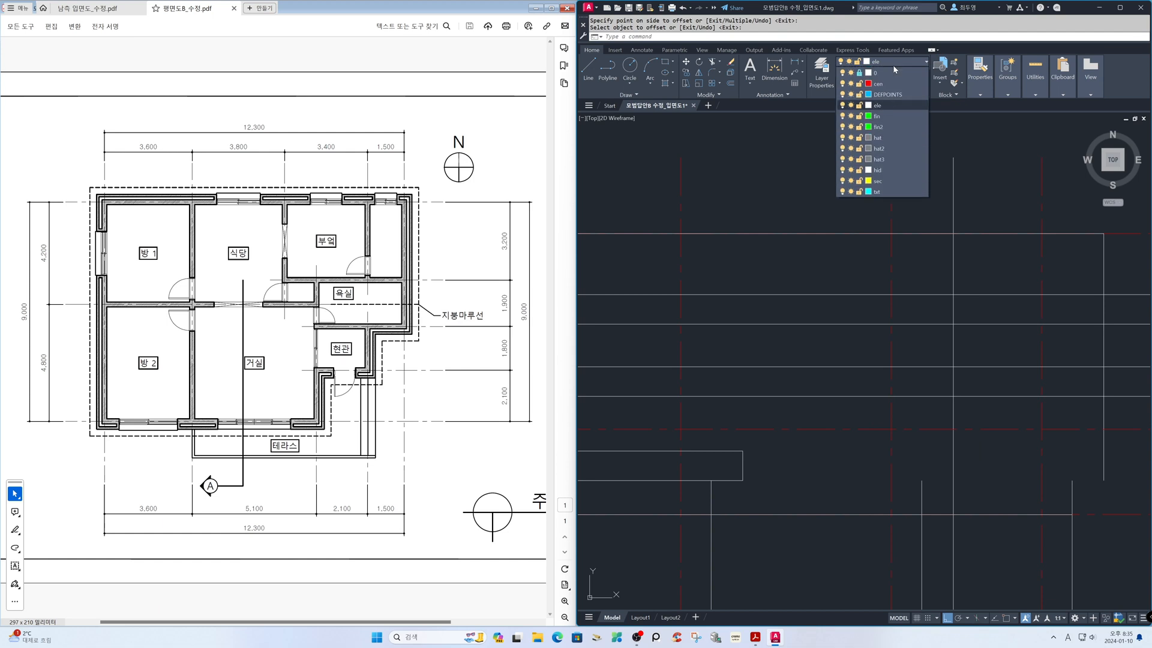
click(851, 84)
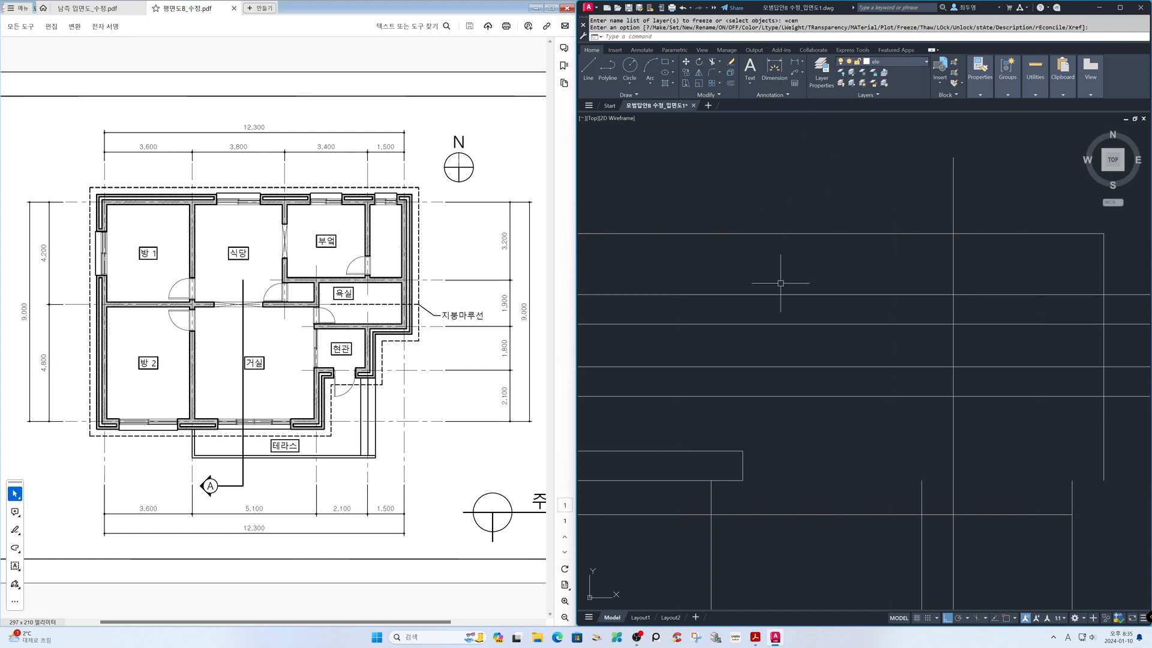
text(f)
key(Return)
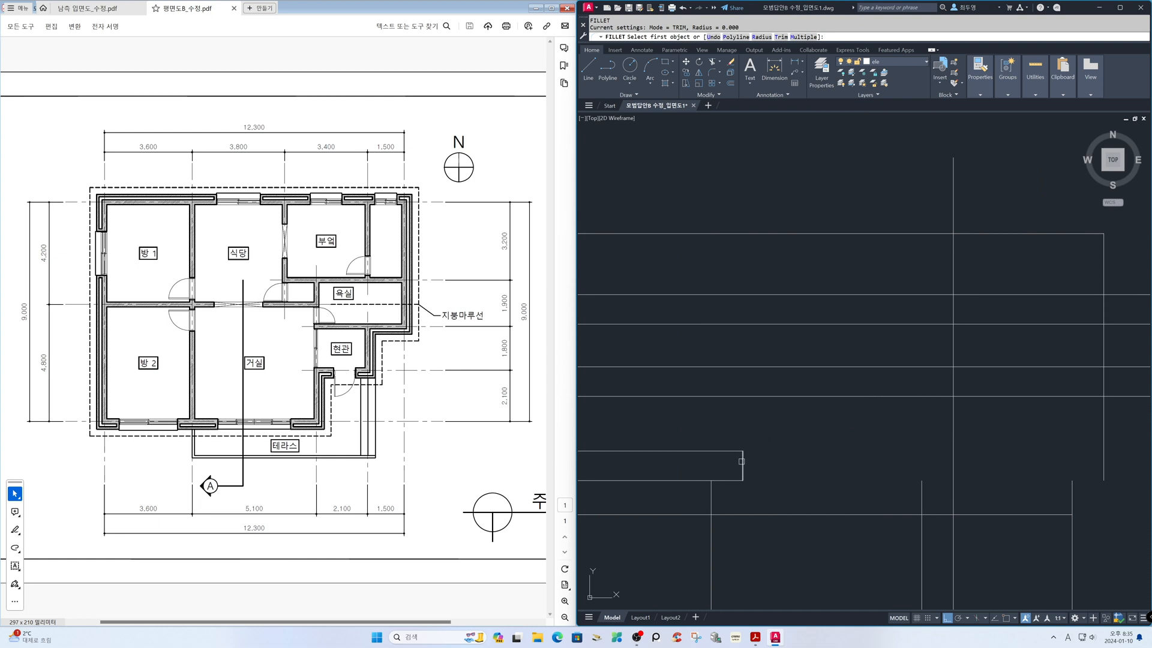
click(742, 460)
click(754, 367)
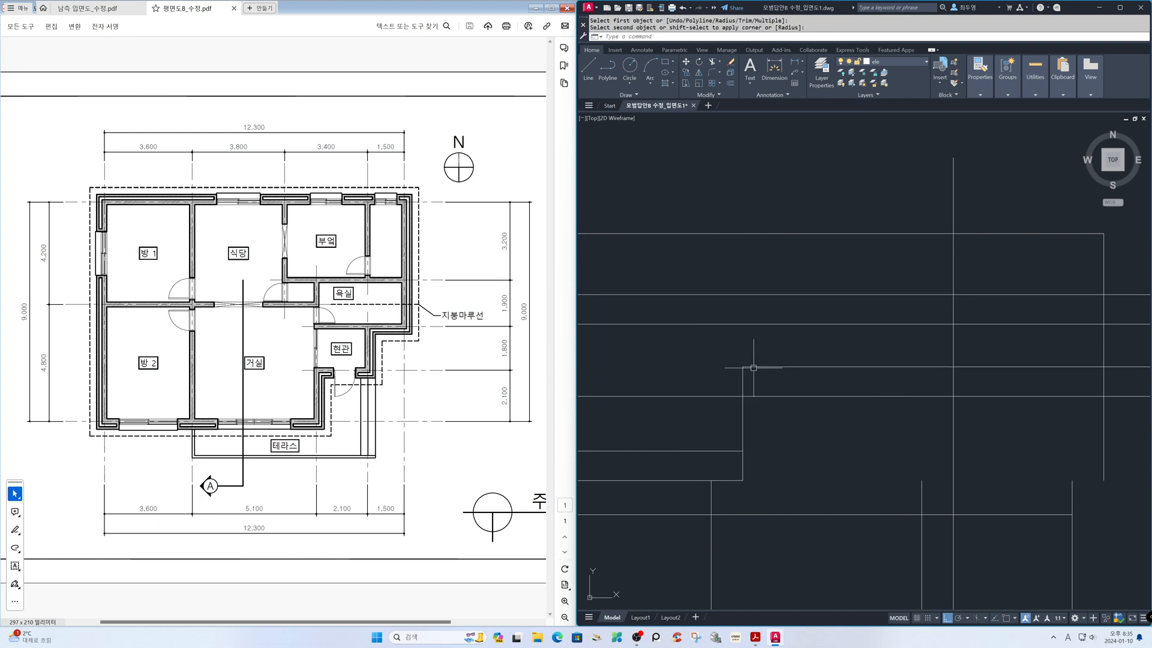
Trim the second line of the lower projected pair where it runs left of the lowest eave band's extended end line
text(tr)
key(Return)
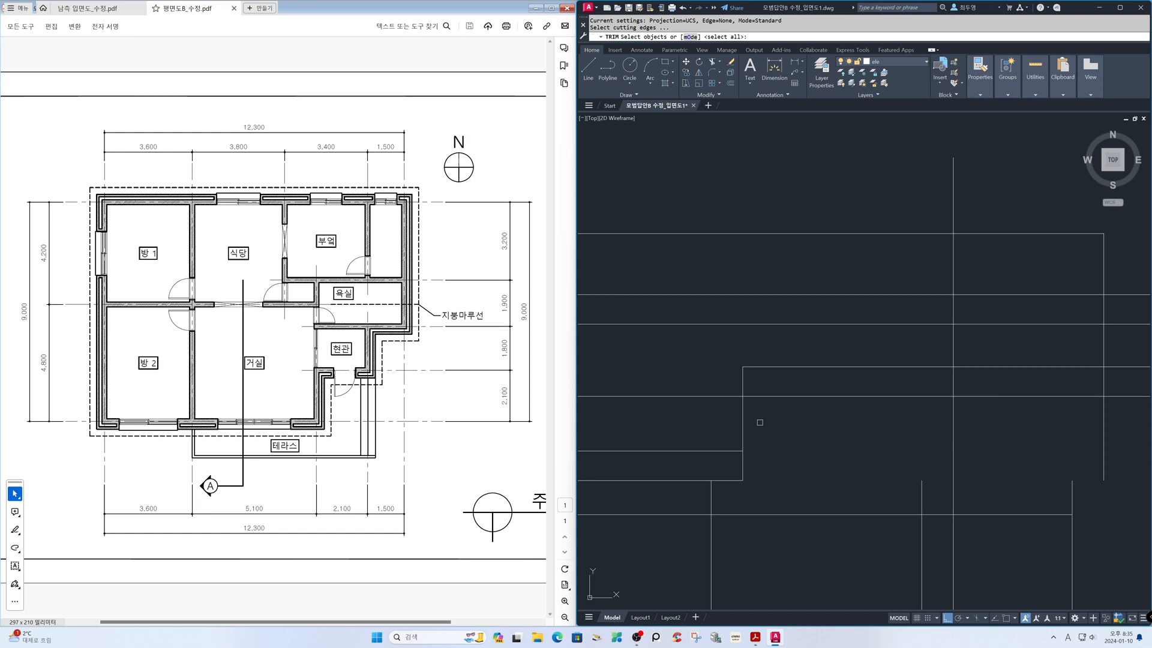
click(742, 420)
key(Return)
click(727, 396)
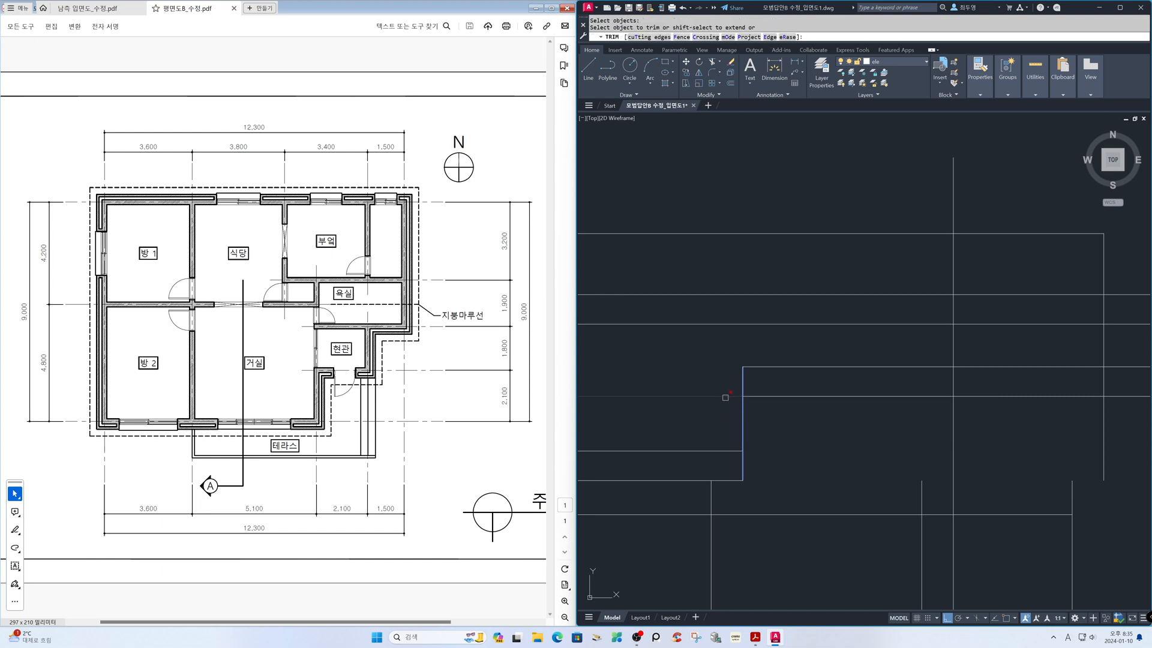
Trim the middle eave band and the offset vertical line to a closed corner, and extend the middle wall line up to the band's underside
text(tr)
key(Return)
click(977, 419)
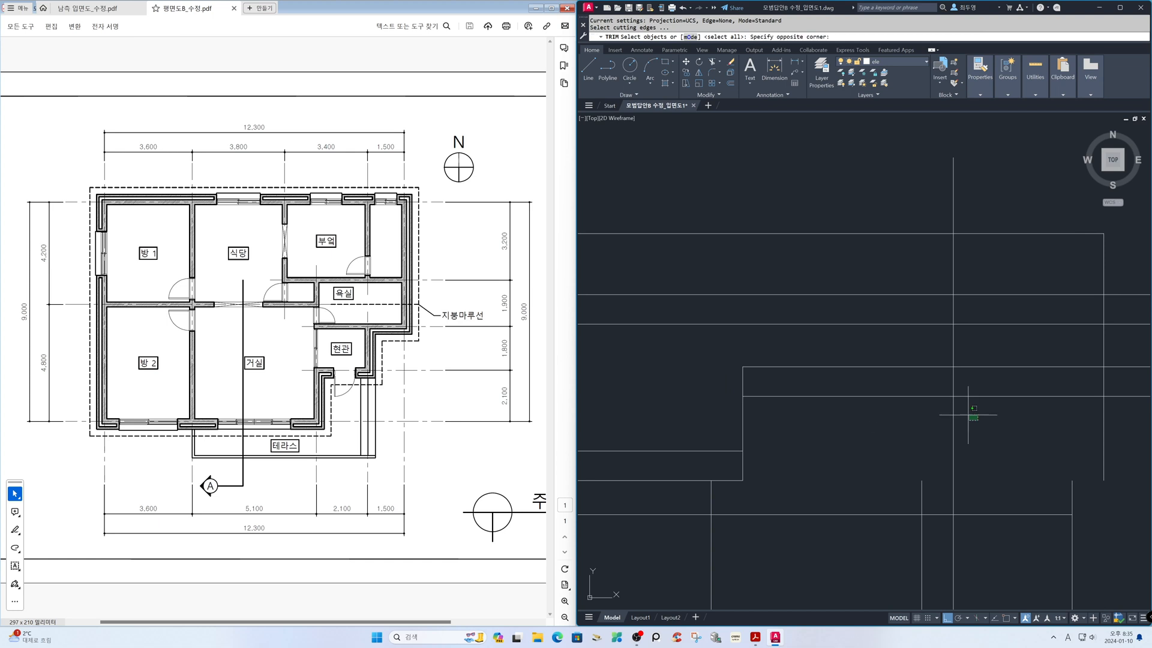
click(928, 357)
key(Return)
click(936, 346)
click(960, 352)
click(997, 355)
click(969, 402)
click(985, 422)
click(932, 412)
shift+click(923, 481)
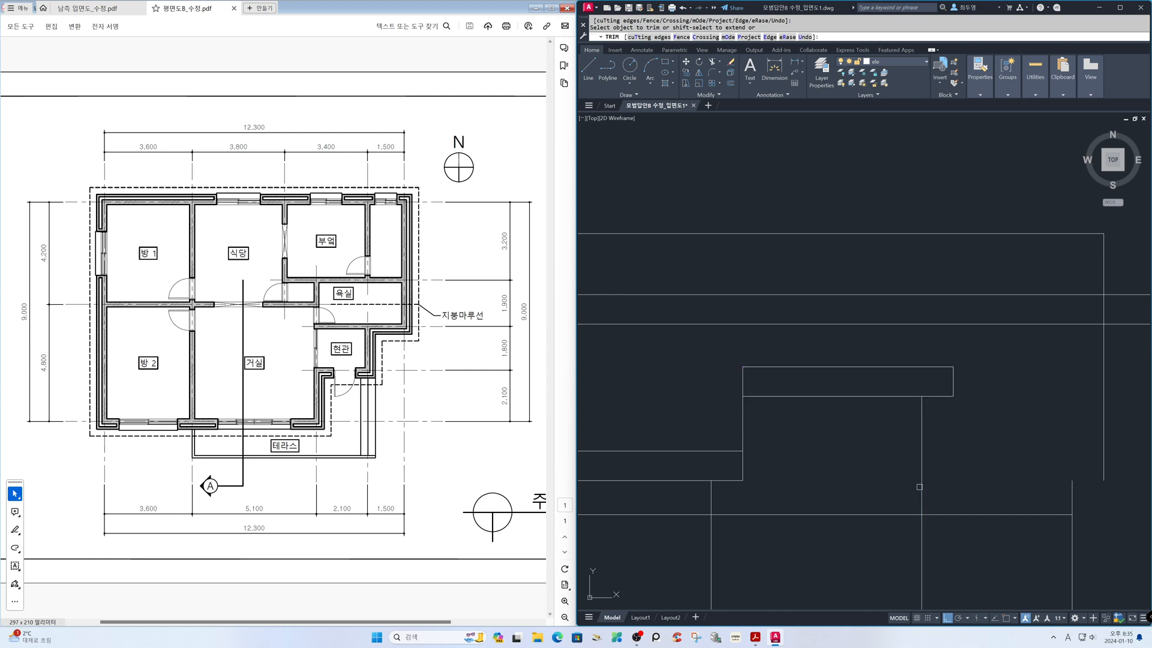
key(Return)
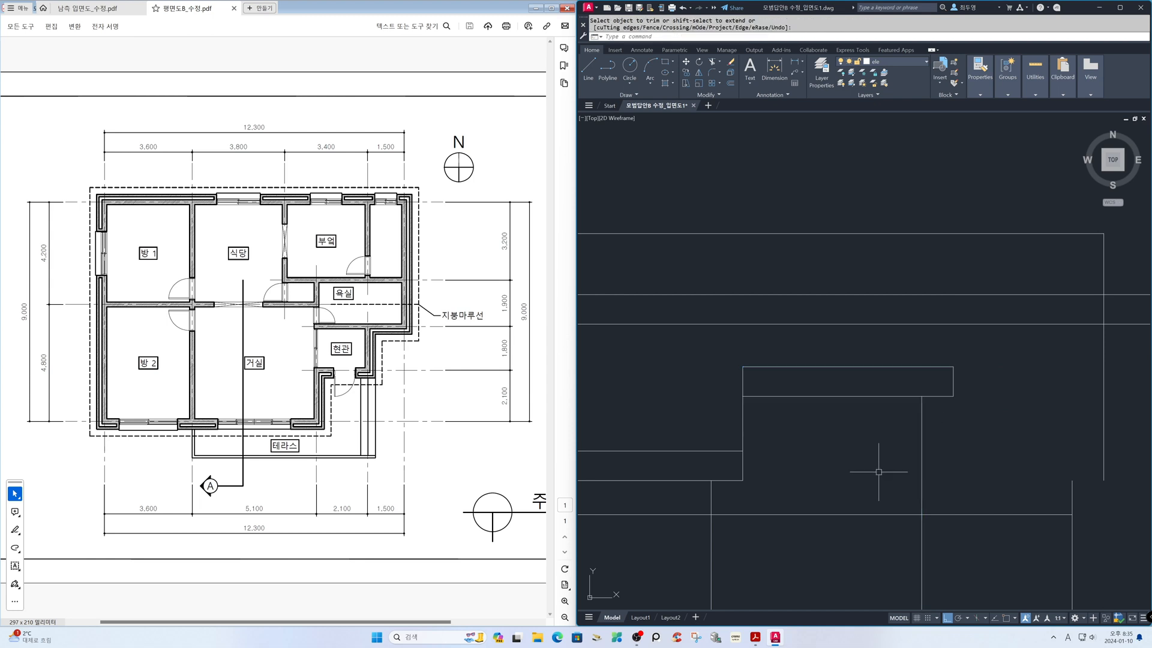
Fillet the middle eave band's right end line to the upper line of the higher projected pair
text(f)
key(Return)
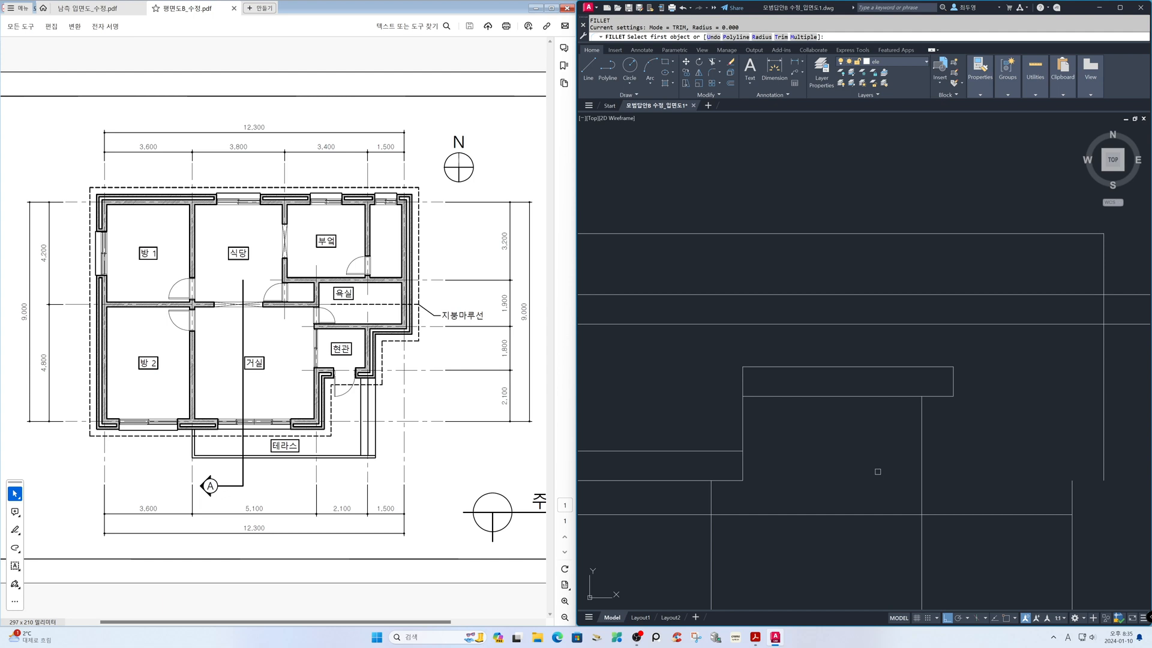
click(954, 381)
click(983, 295)
Trim the highest eave band's lower line where it runs left of the middle band's extended end line
text(tr)
key(Return)
click(952, 351)
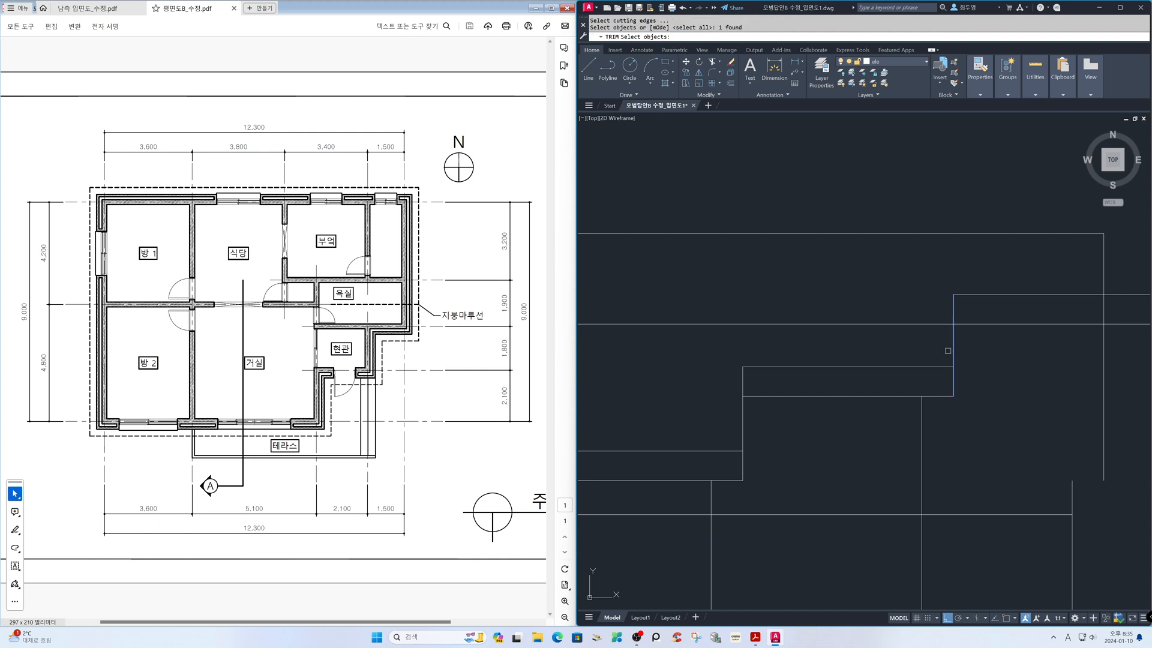
key(Return)
Trim the highest eave band and the roof's right edge to each other, and extend the rightmost wall line up to the band's underside
key(Return)
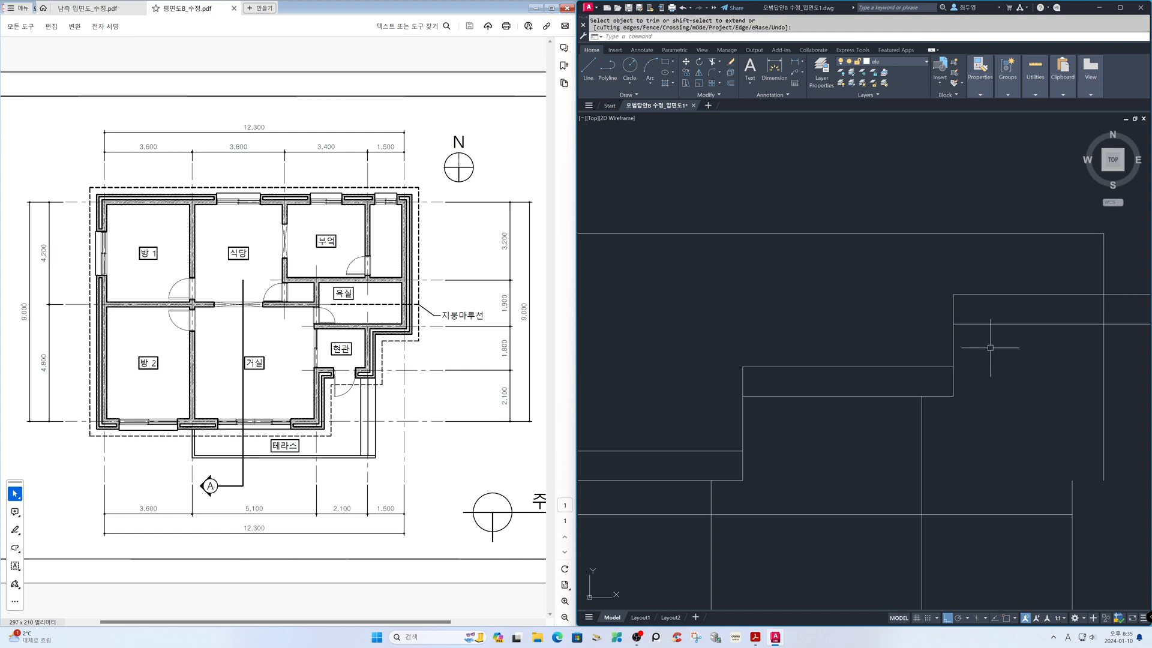
text(tr)
key(Return)
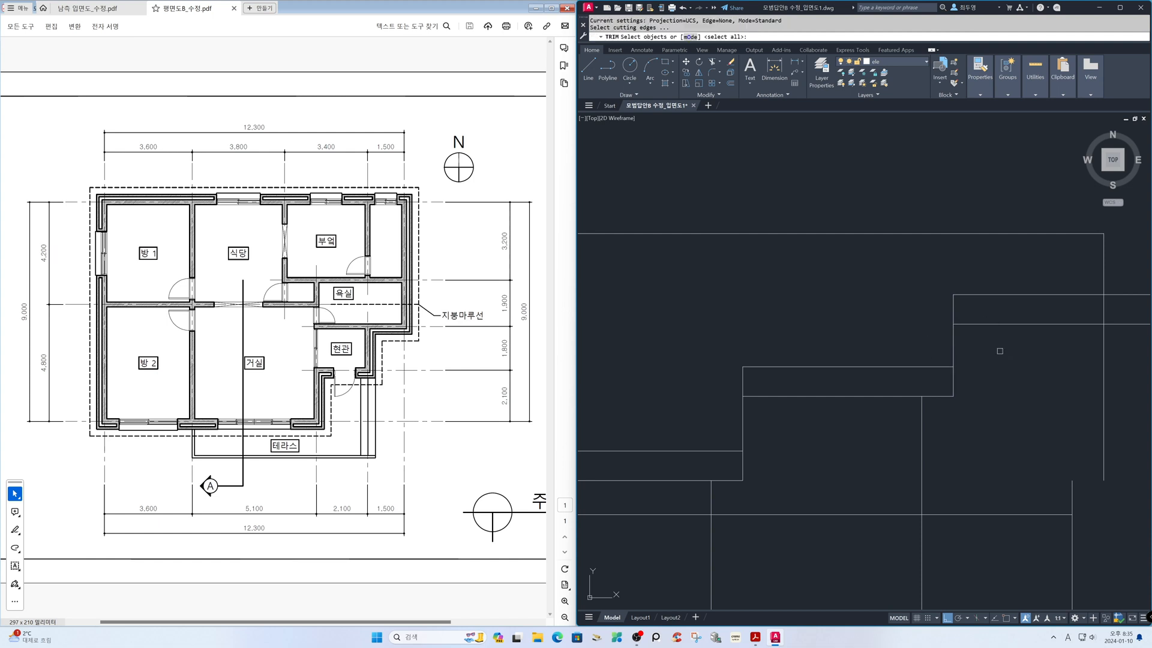
click(1117, 340)
click(1090, 284)
key(Return)
click(1126, 283)
click(1118, 326)
click(1103, 336)
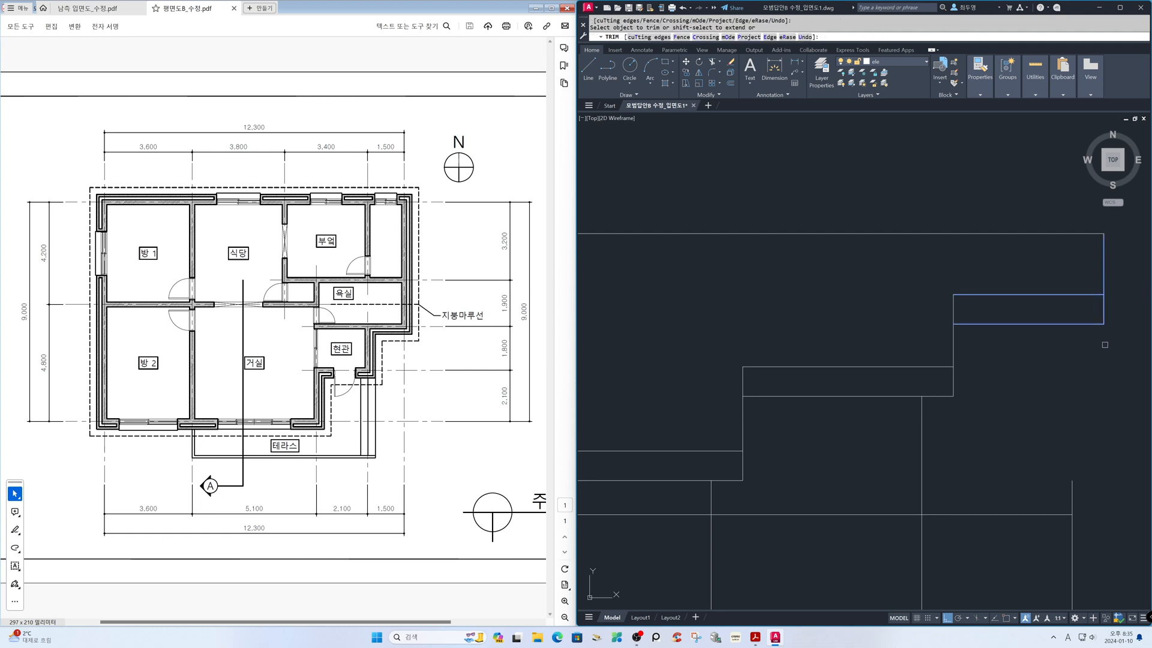
shift+click(1073, 486)
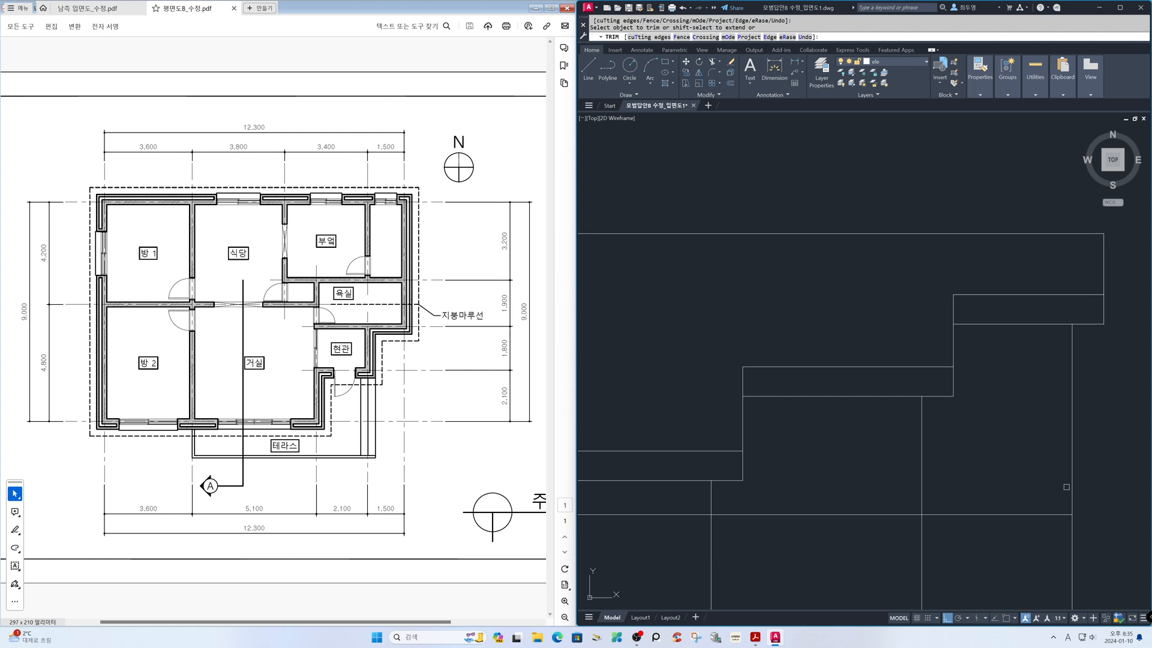
key(Return)
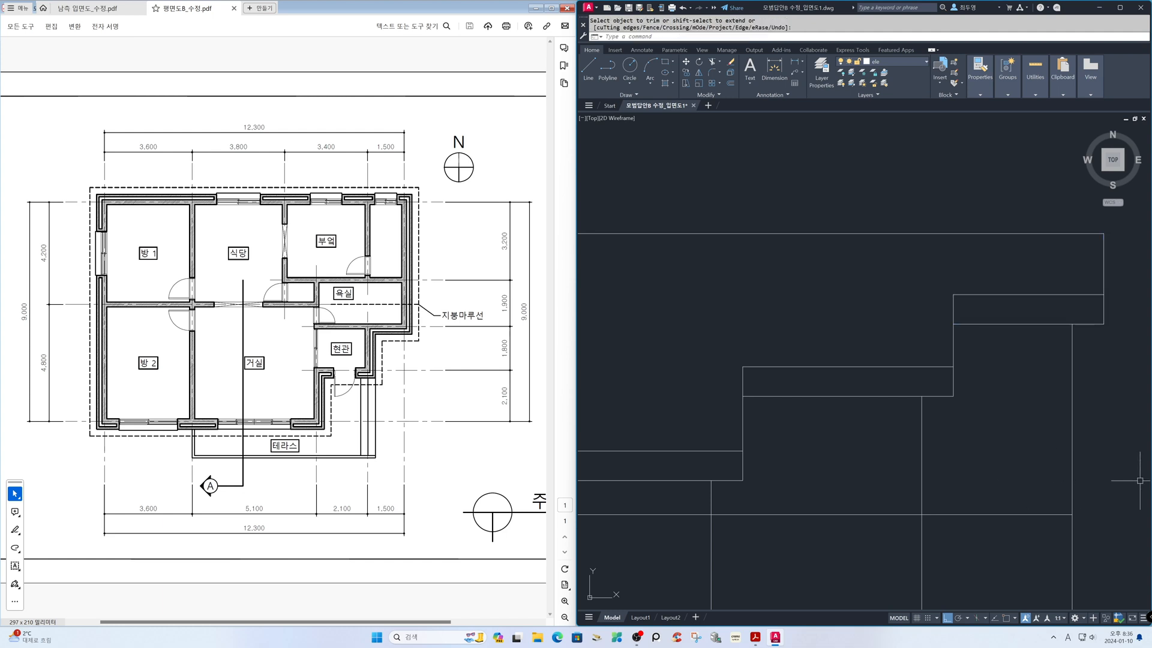
Thaw the cen layer and bring up the south elevation PDF for reference
text(z)
key(Return)
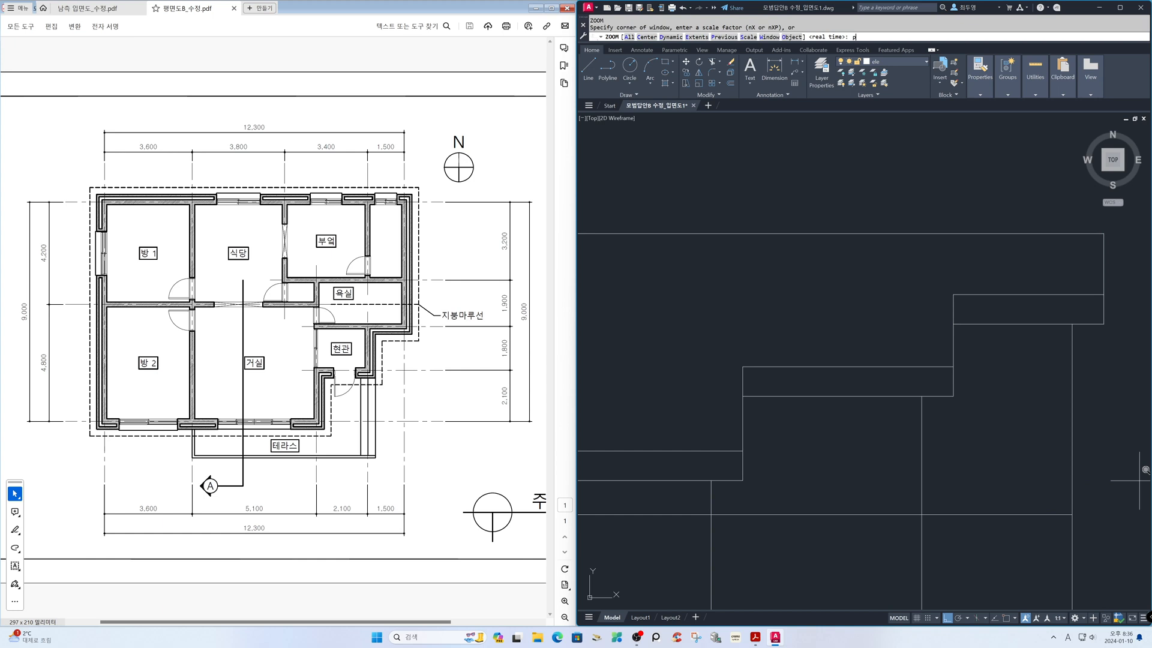
key(Return)
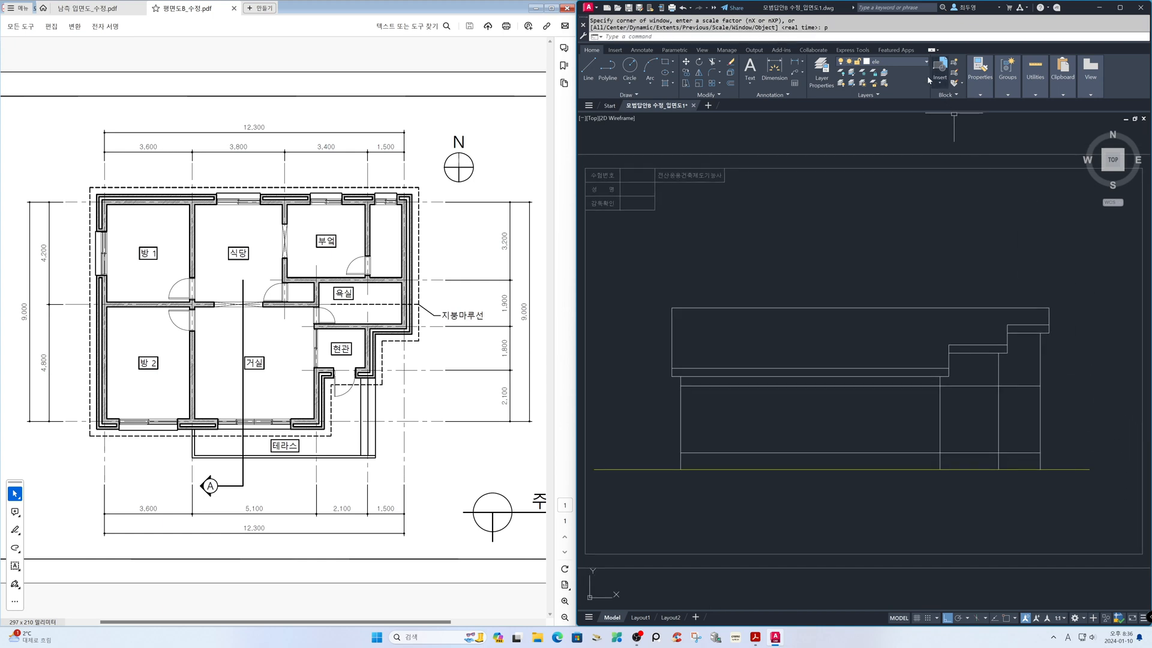
click(924, 62)
click(852, 85)
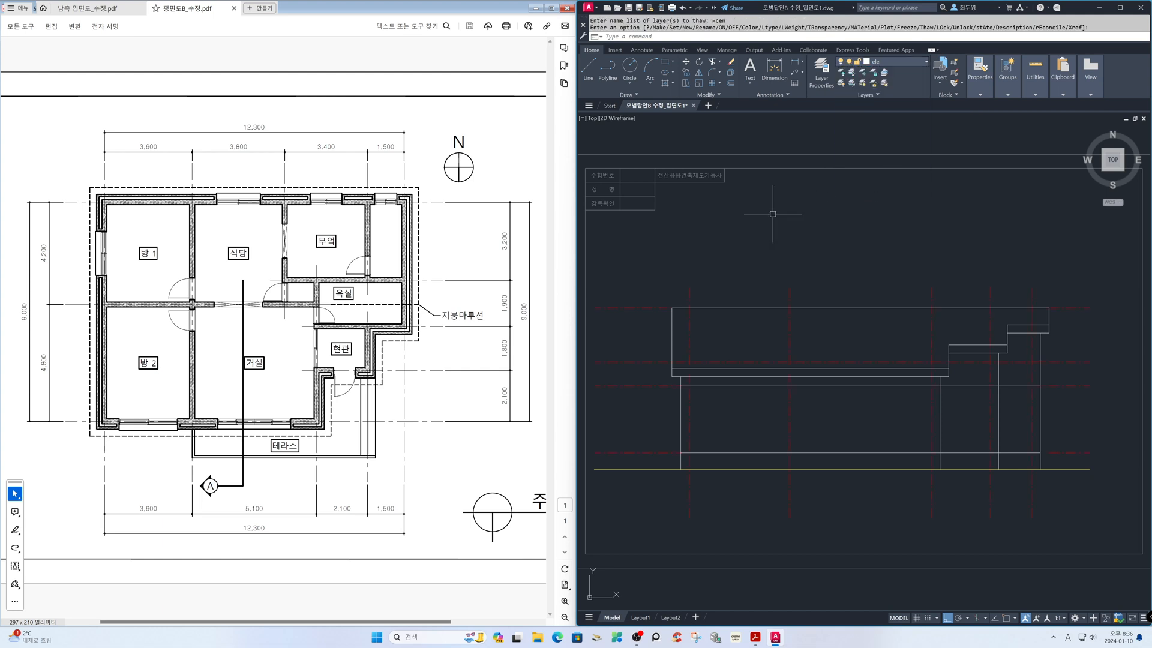
click(90, 8)
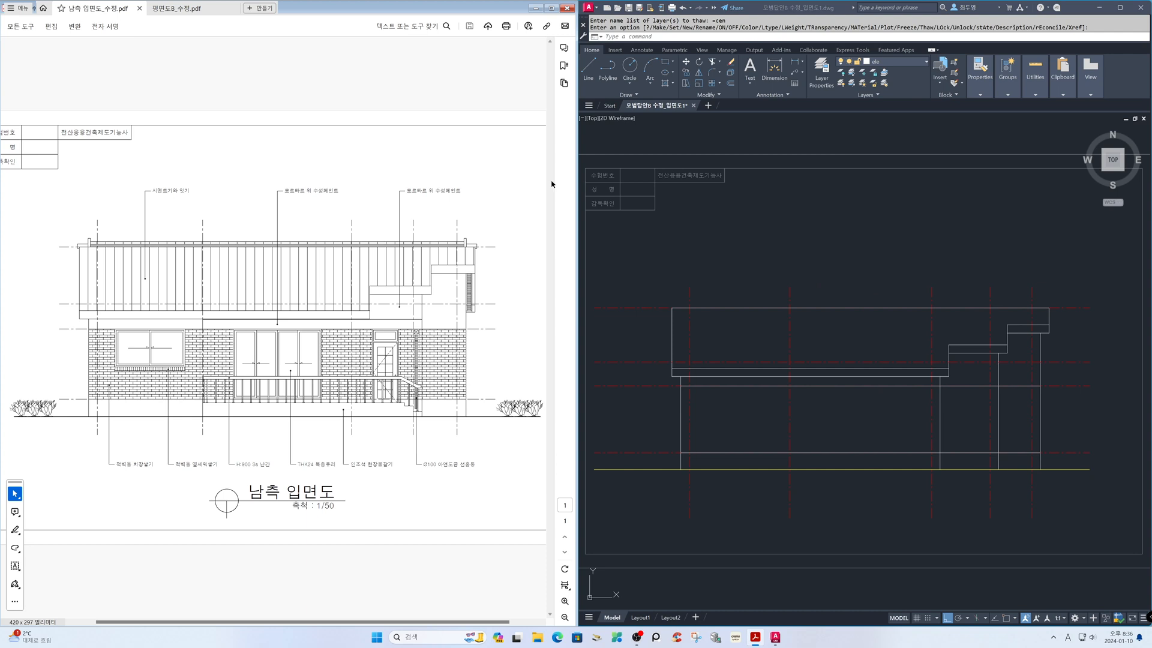
click(742, 224)
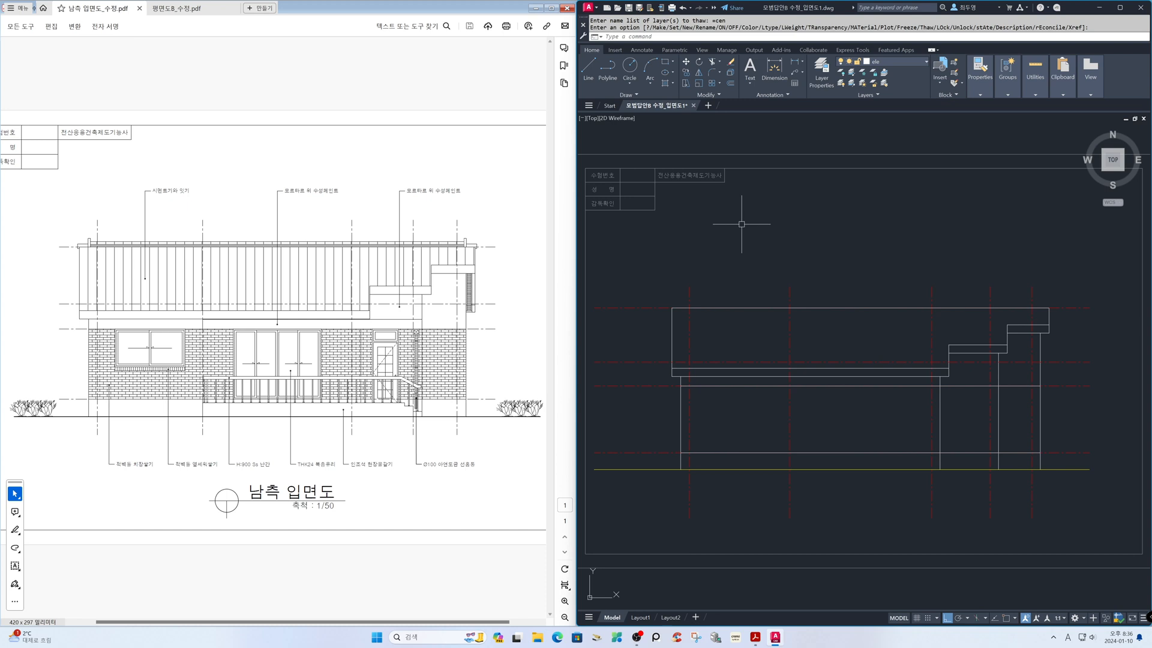
Erase the two vertical construction lines crossing the section drawing
text(z)
key(Return)
text(p)
key(Return)
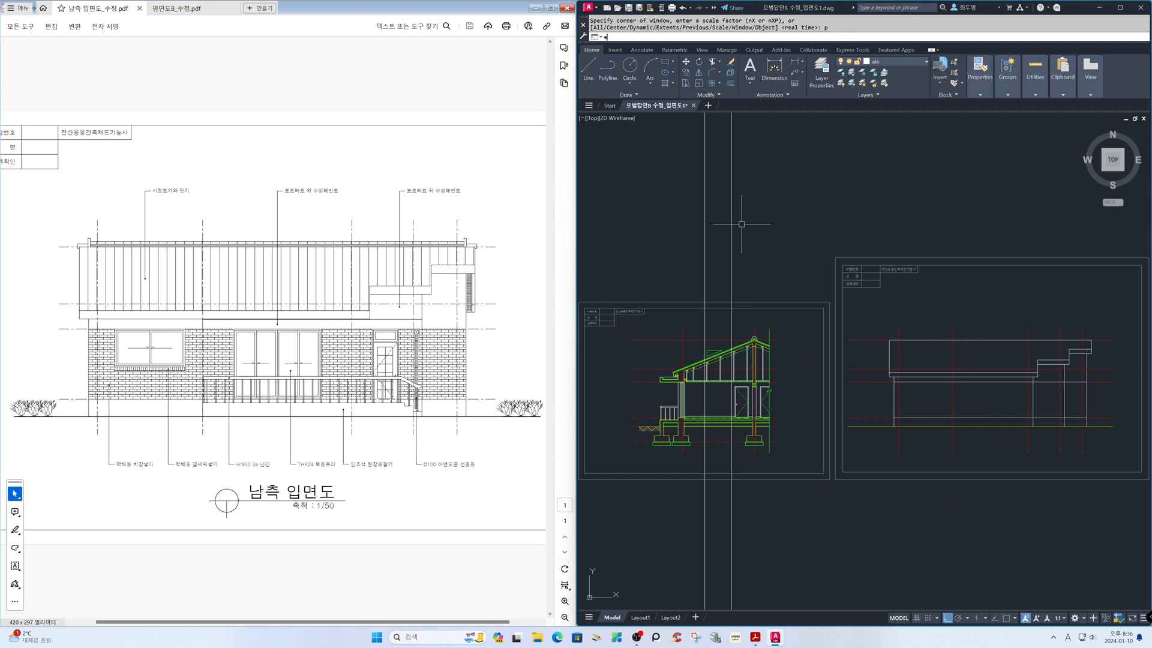
text(e)
key(Return)
click(756, 250)
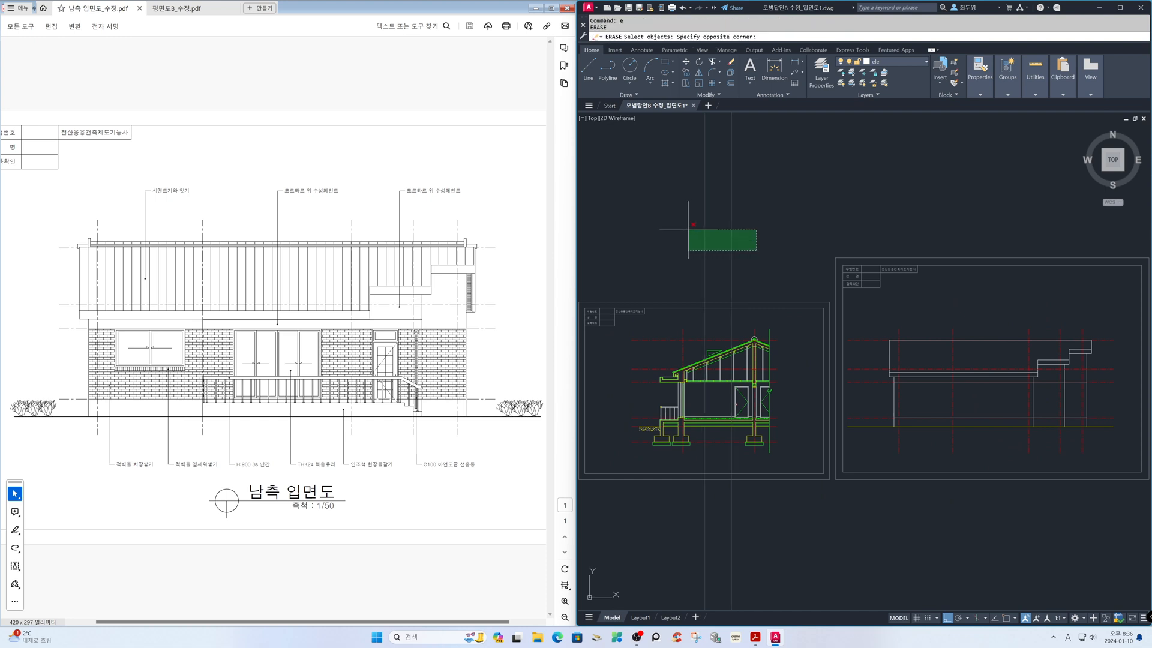
click(688, 230)
key(Return)
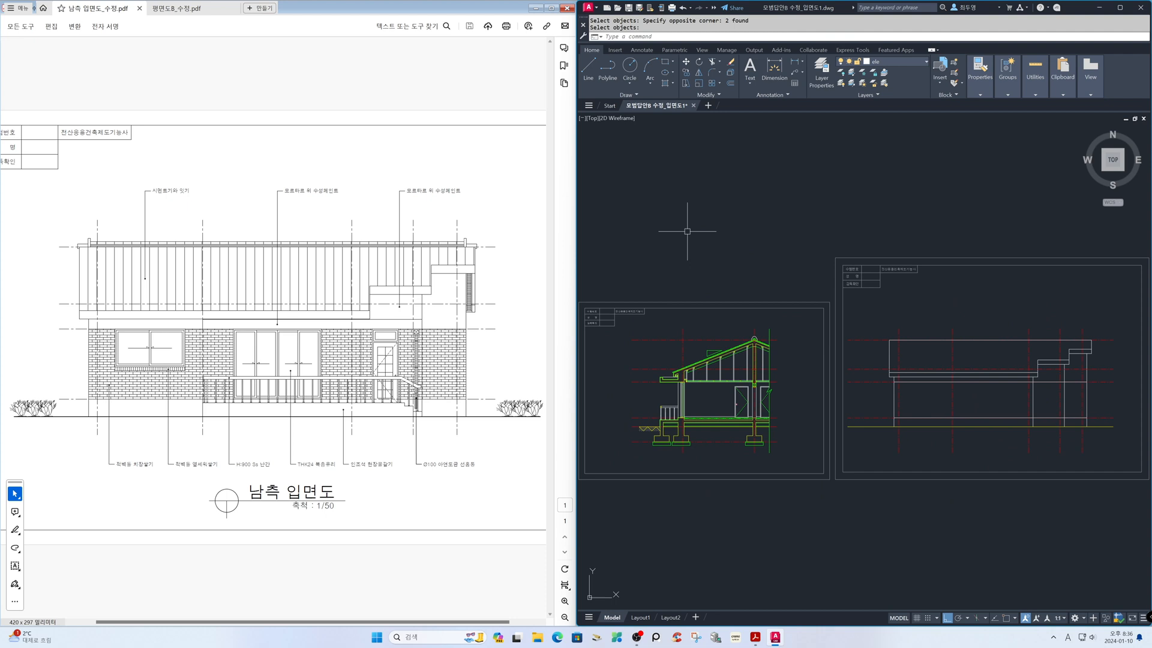
Bring up the floor plan PDF for reference and offset the section's vertical ridge axis by 4820 to the right
click(181, 9)
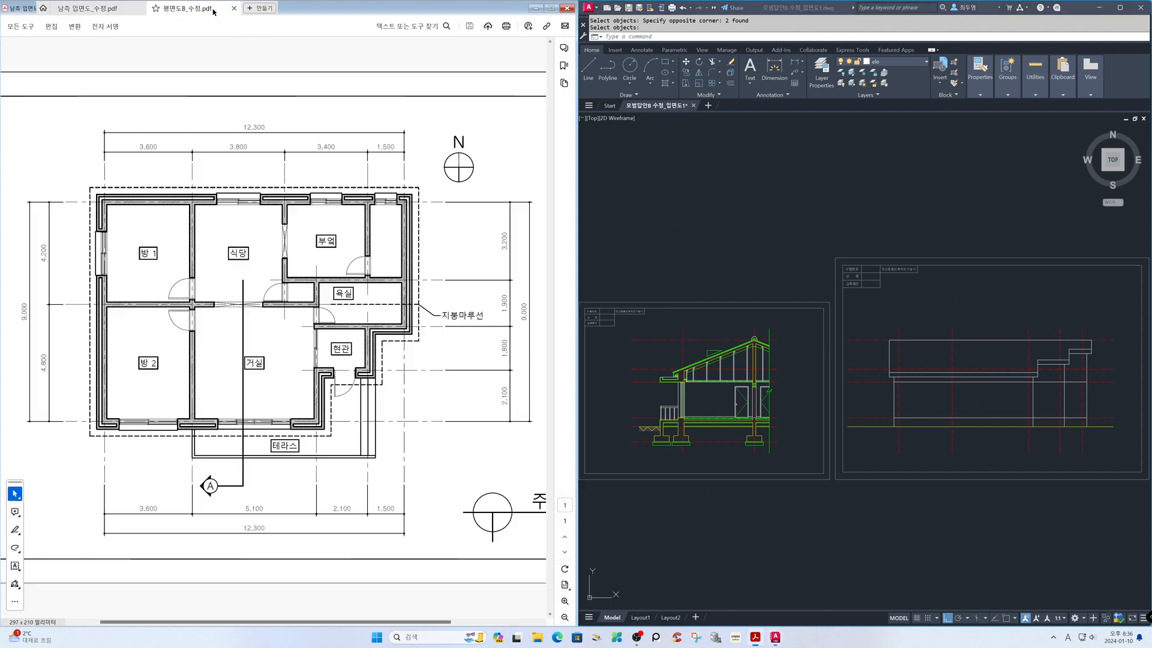
click(722, 270)
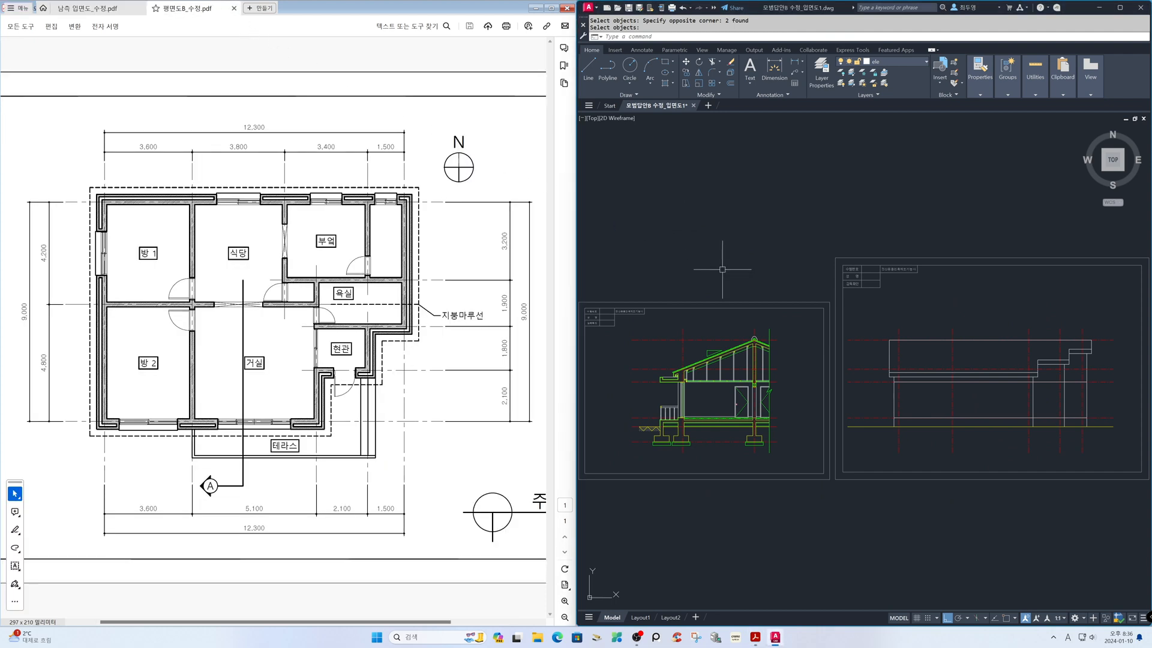
text(z)
key(Return)
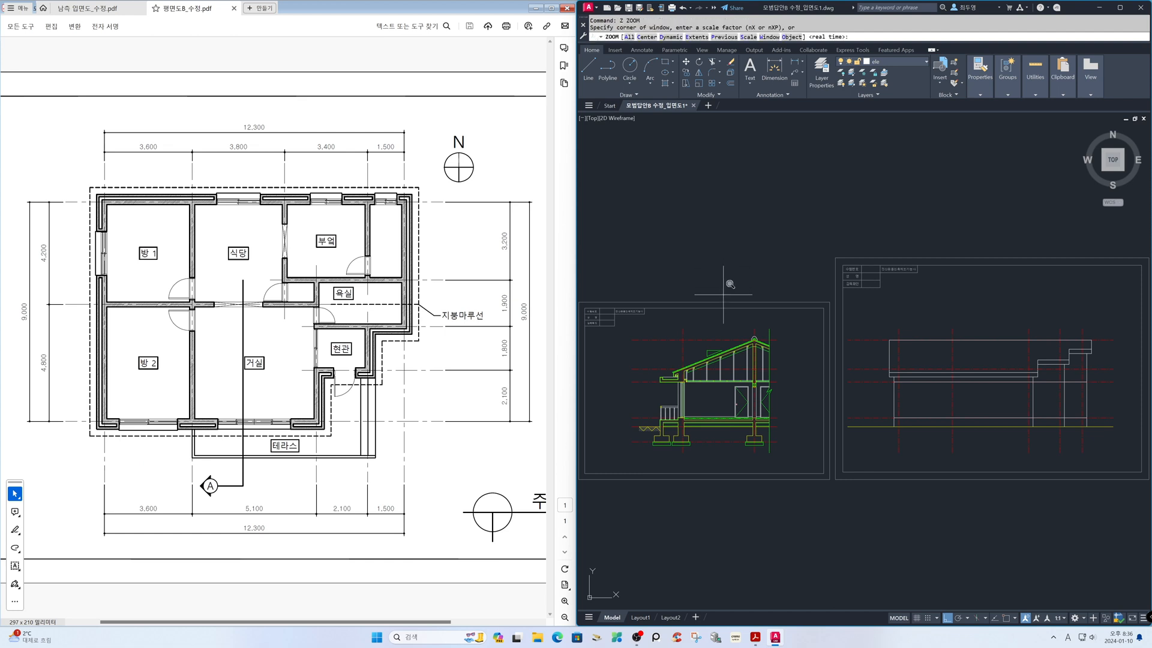
click(722, 299)
click(869, 472)
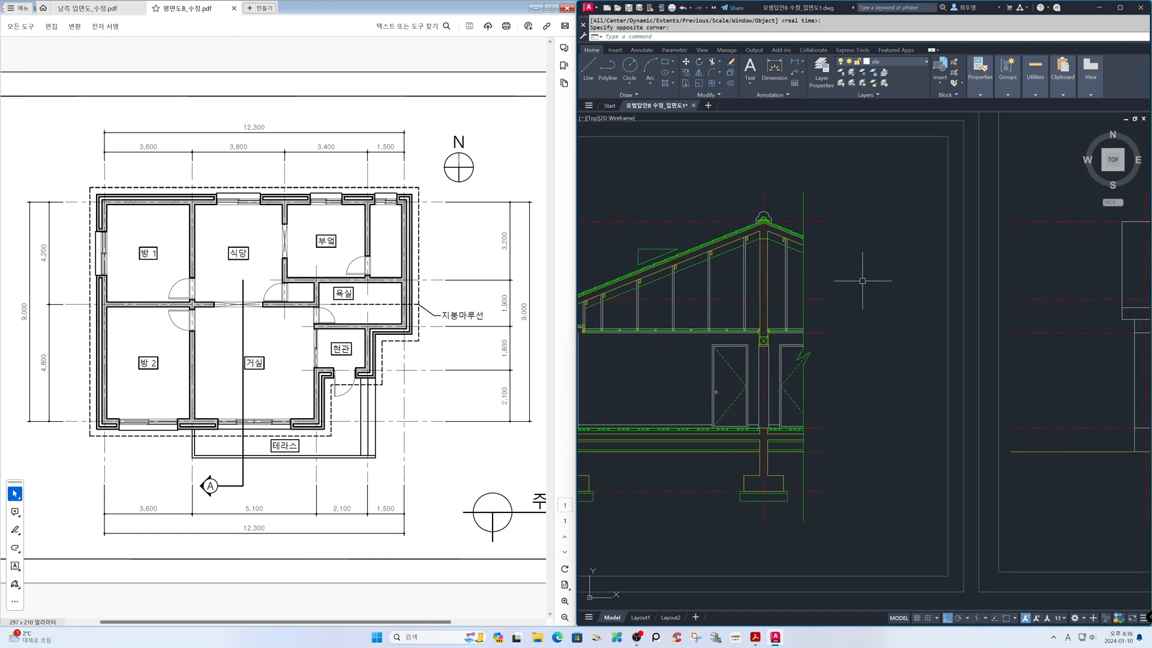
text(o)
key(Return)
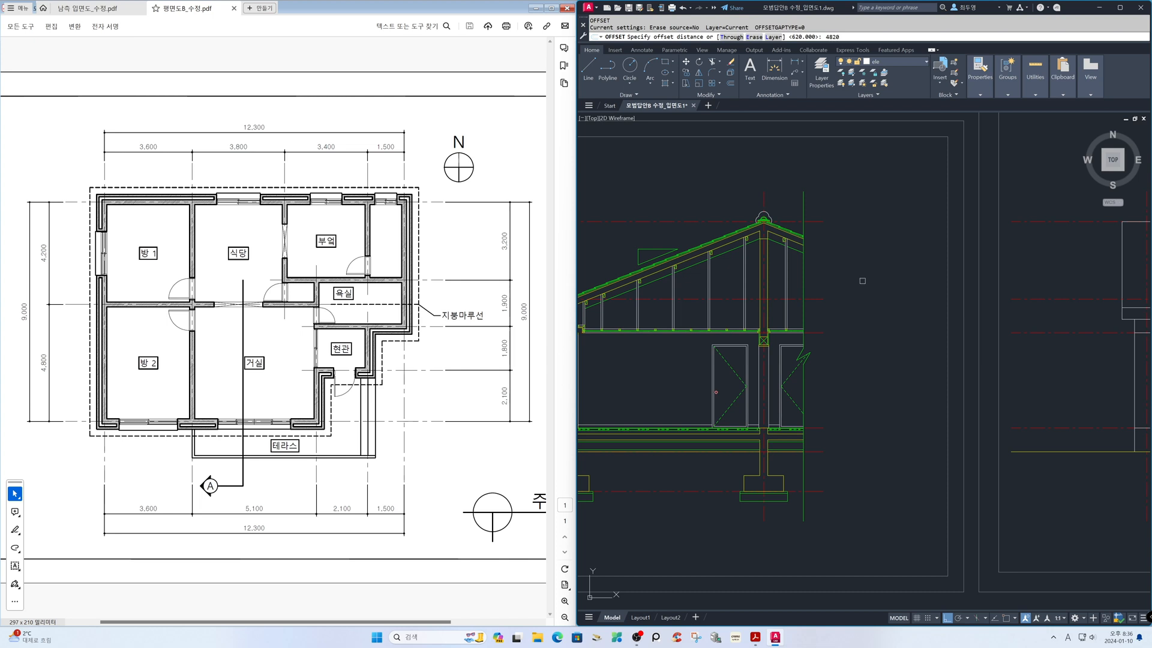
key(Return)
click(763, 194)
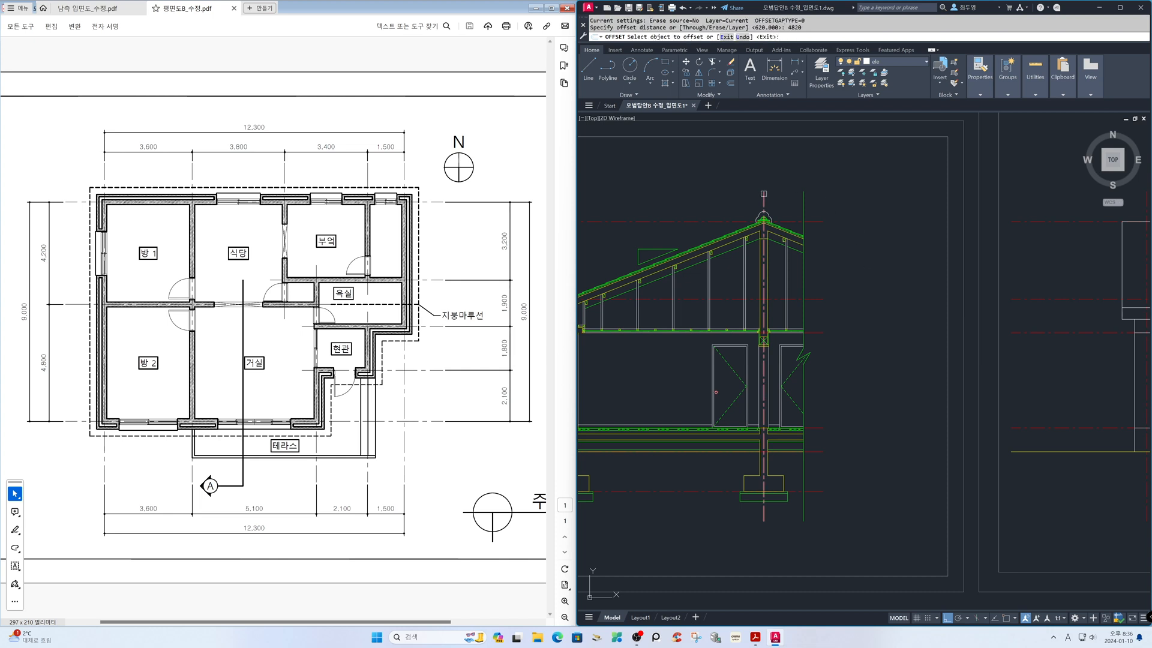
click(767, 194)
key(Return)
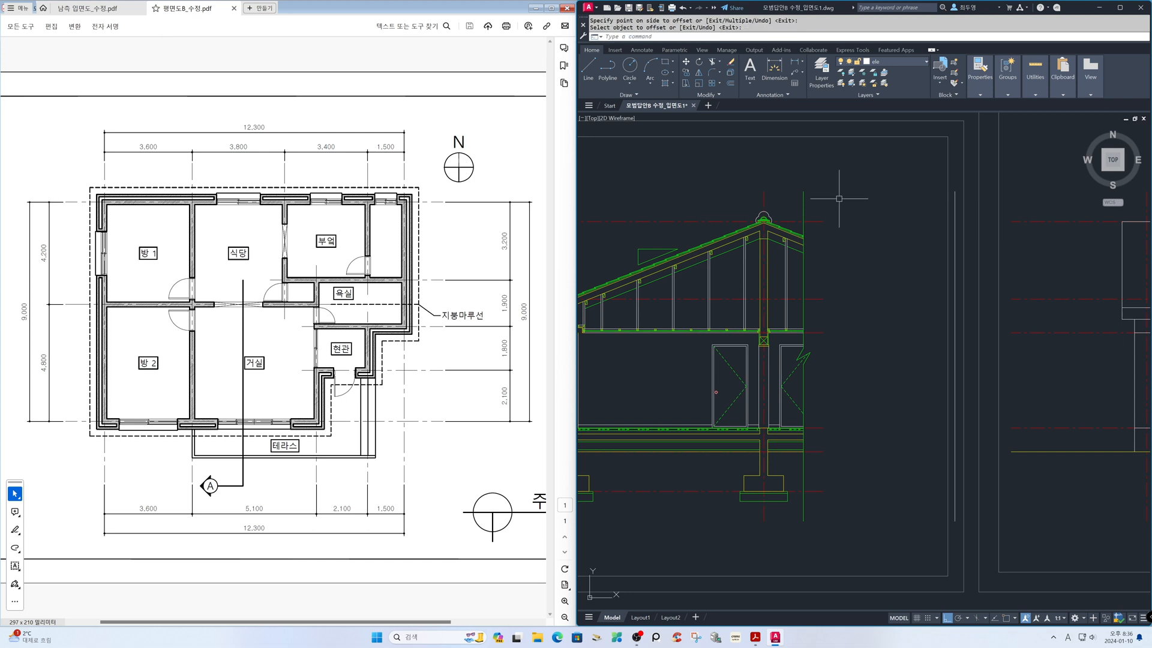
Extend the section's right roof slope line to the vertical line offset from the ridge axis
text(z)
key(Return)
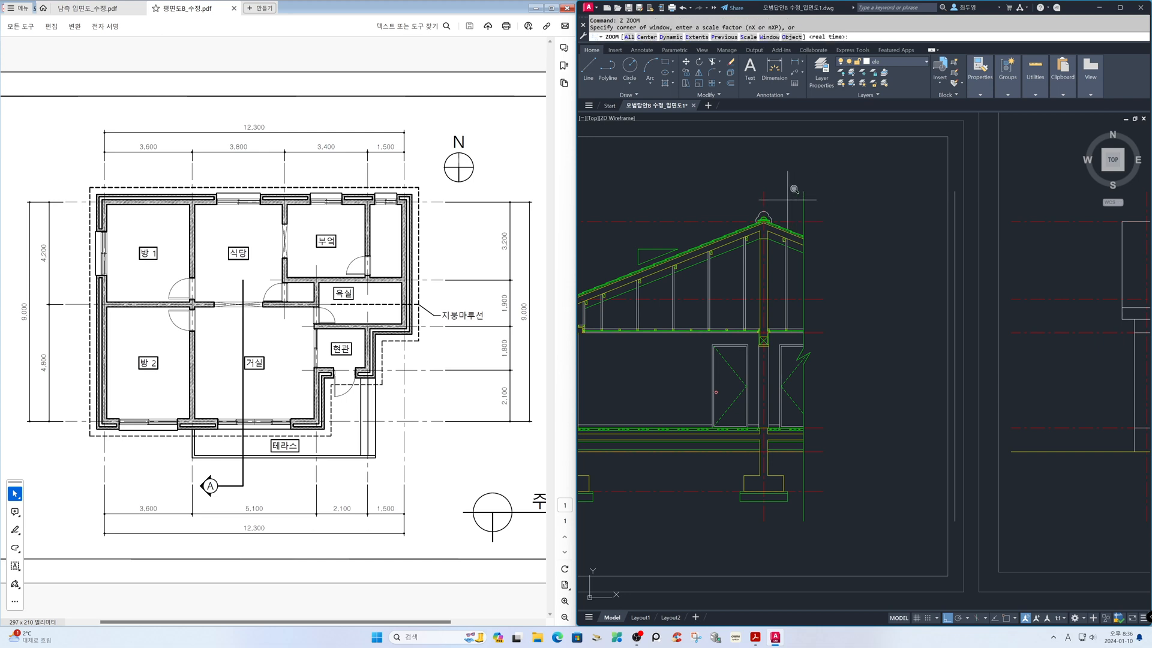
click(777, 193)
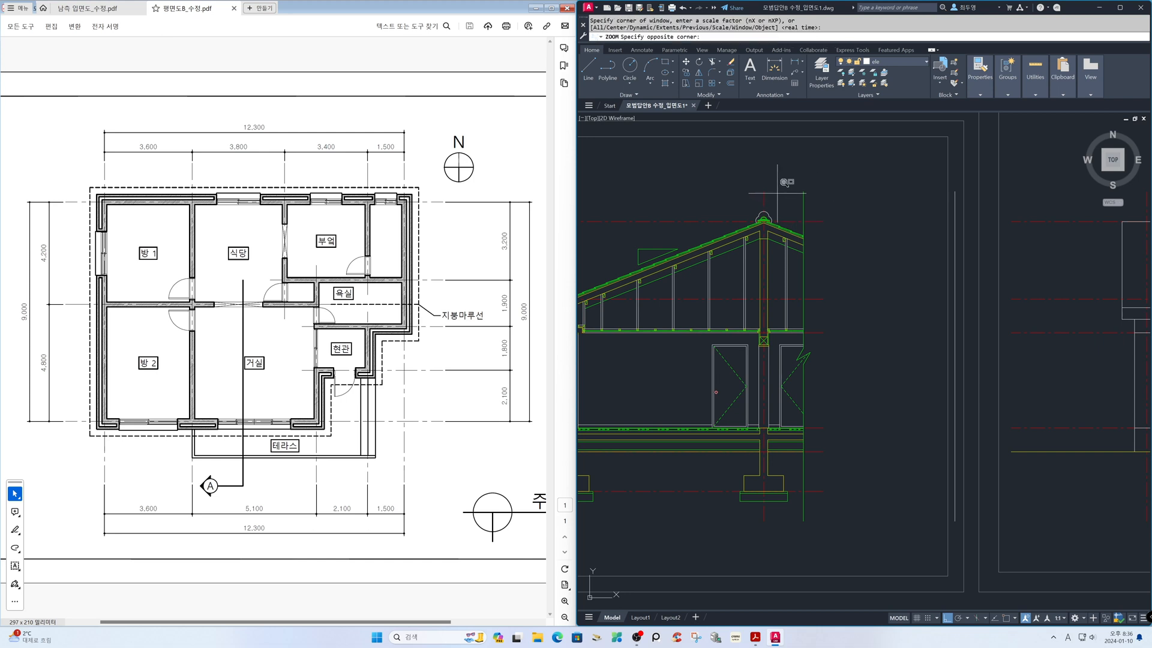
click(973, 351)
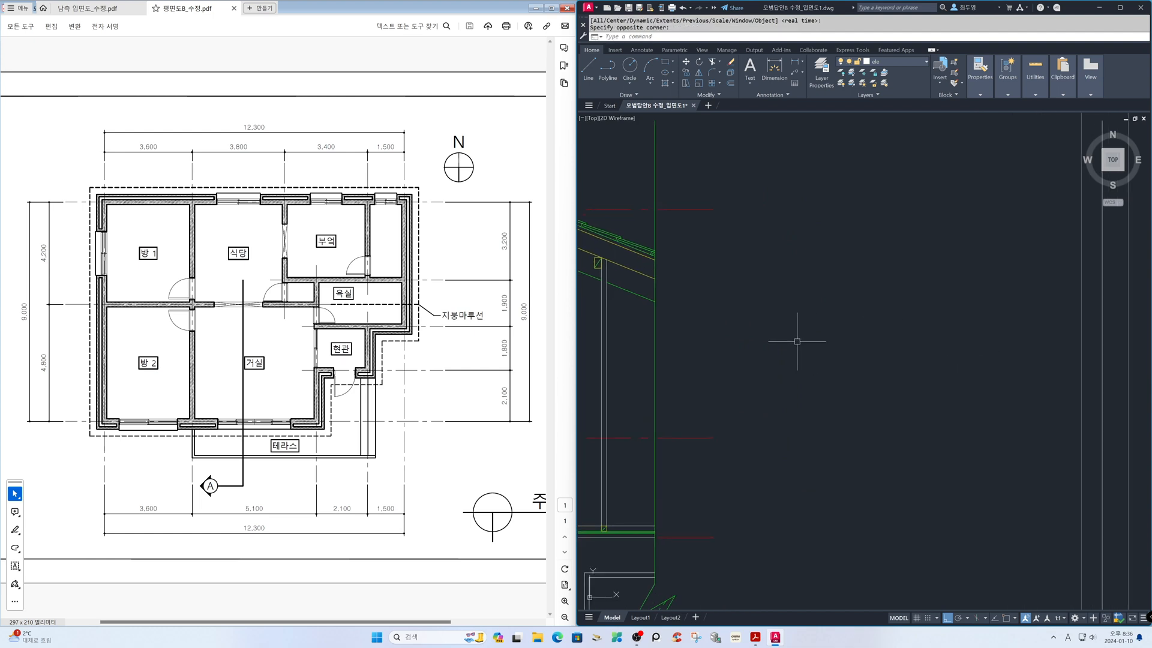
text(ex)
key(Return)
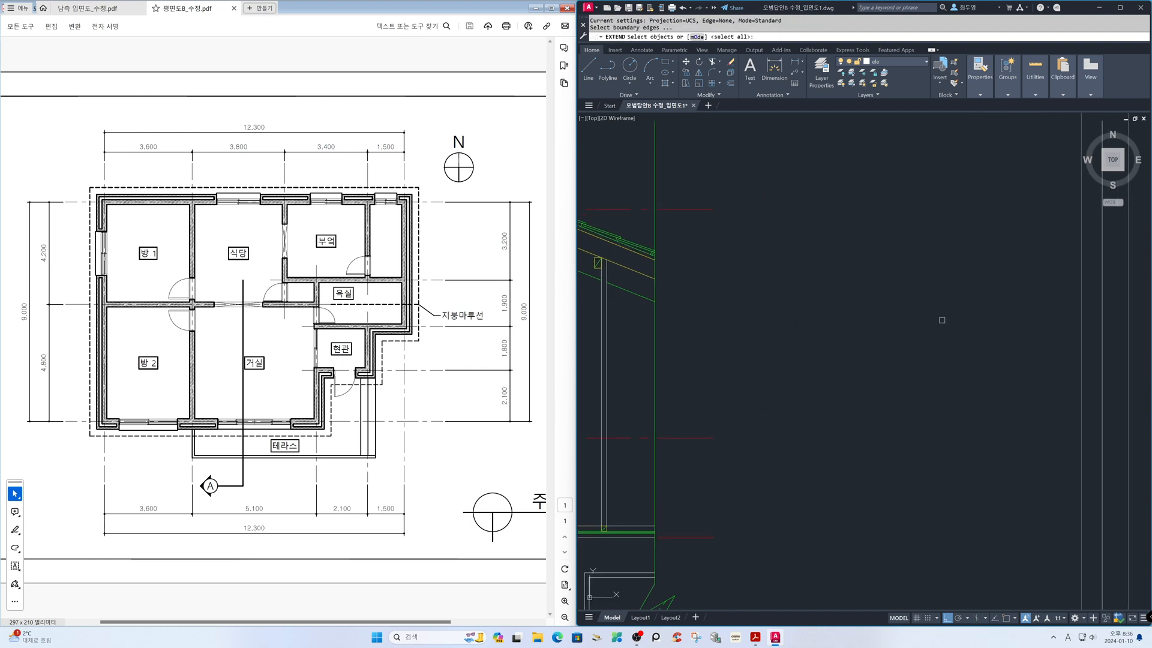
click(1102, 326)
key(Return)
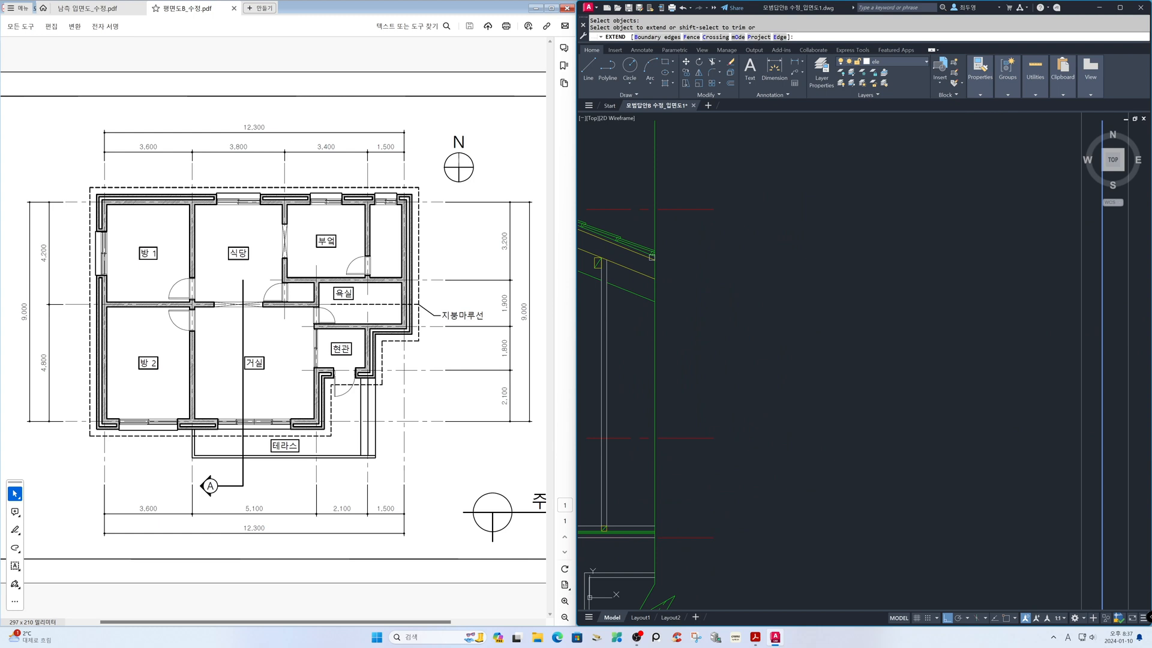
click(645, 252)
key(Return)
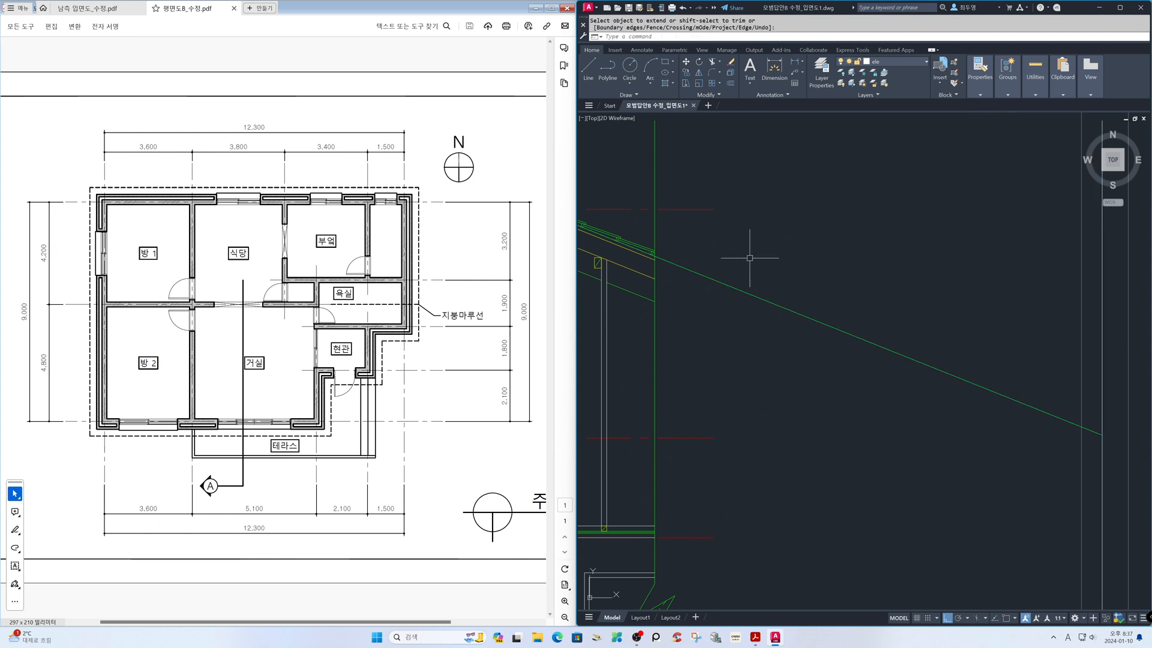
Measure the horizontal distance between the section's ridge axis and the vertical line offset from it
text(z)
key(Return)
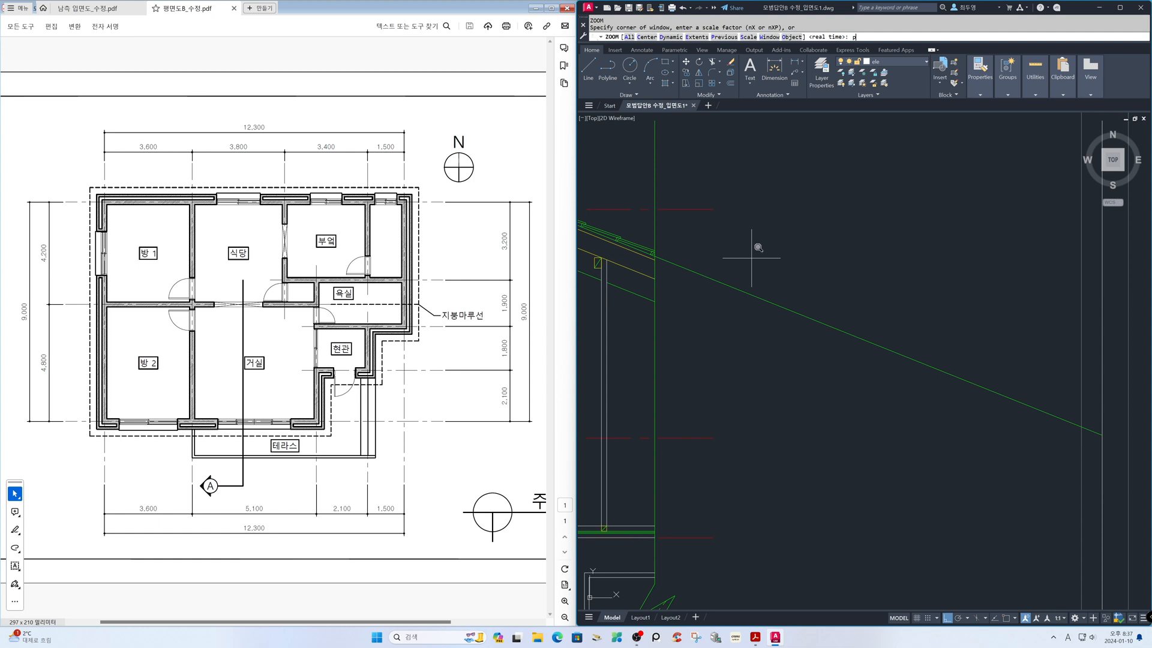
text(p)
key(Return)
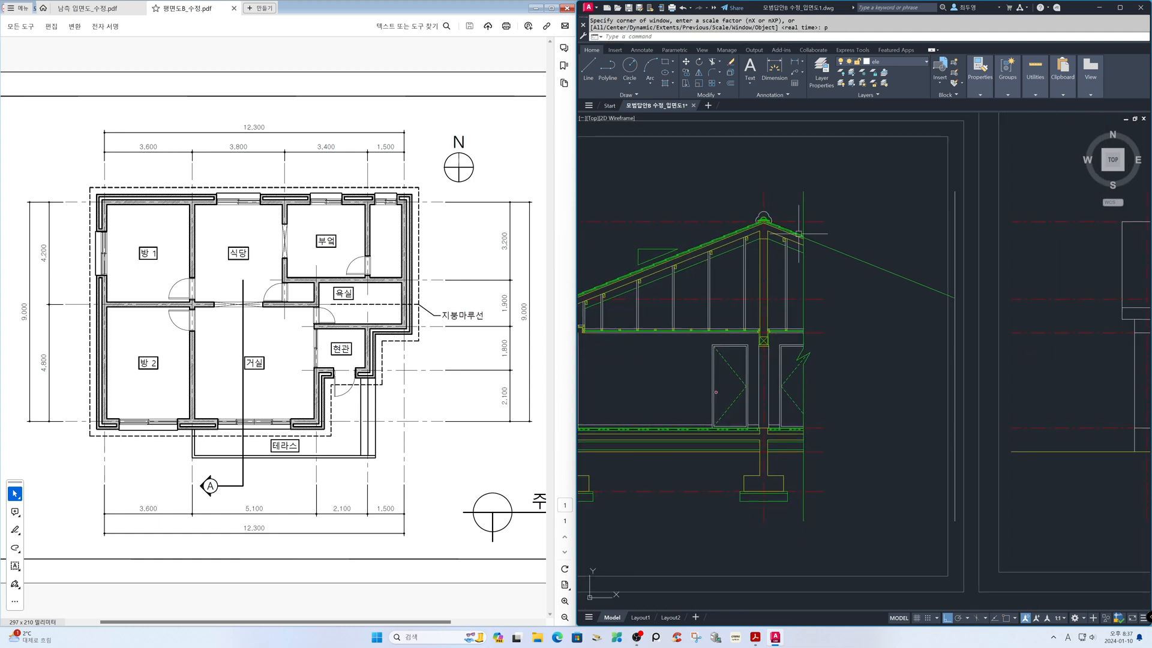
text(di)
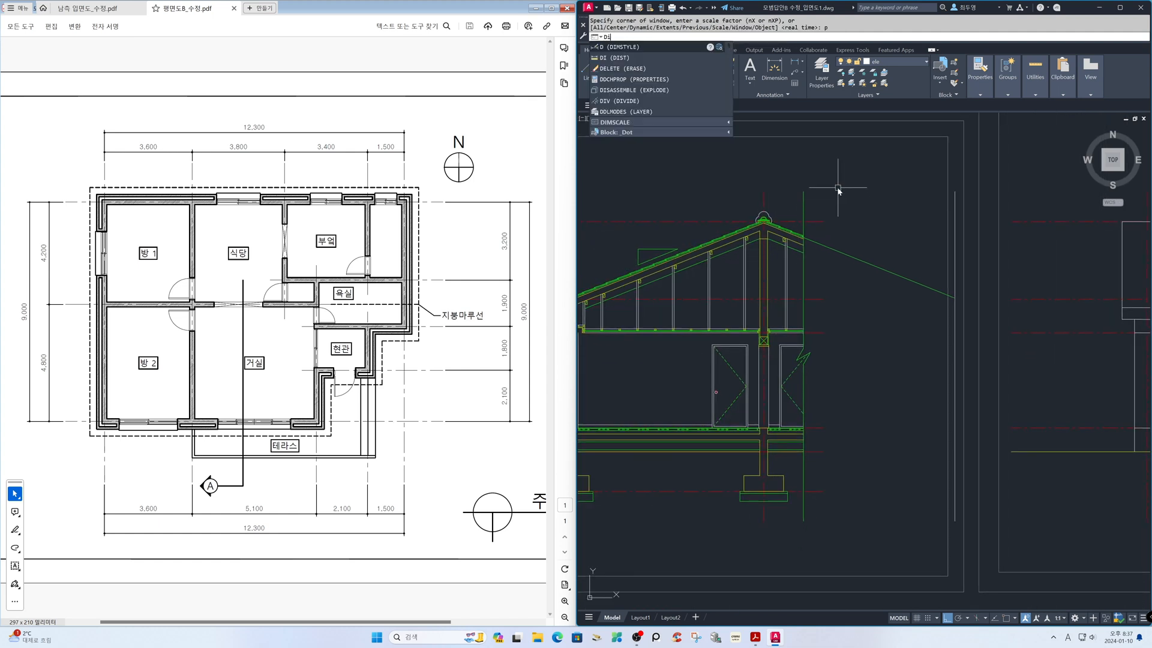
key(Return)
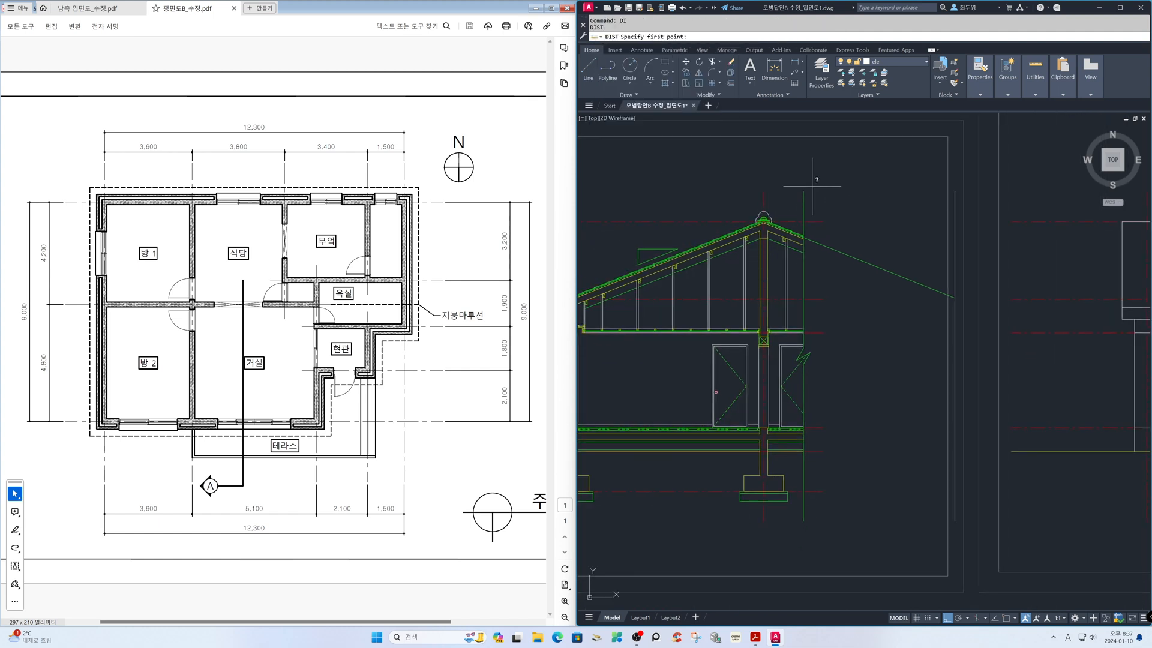
click(764, 192)
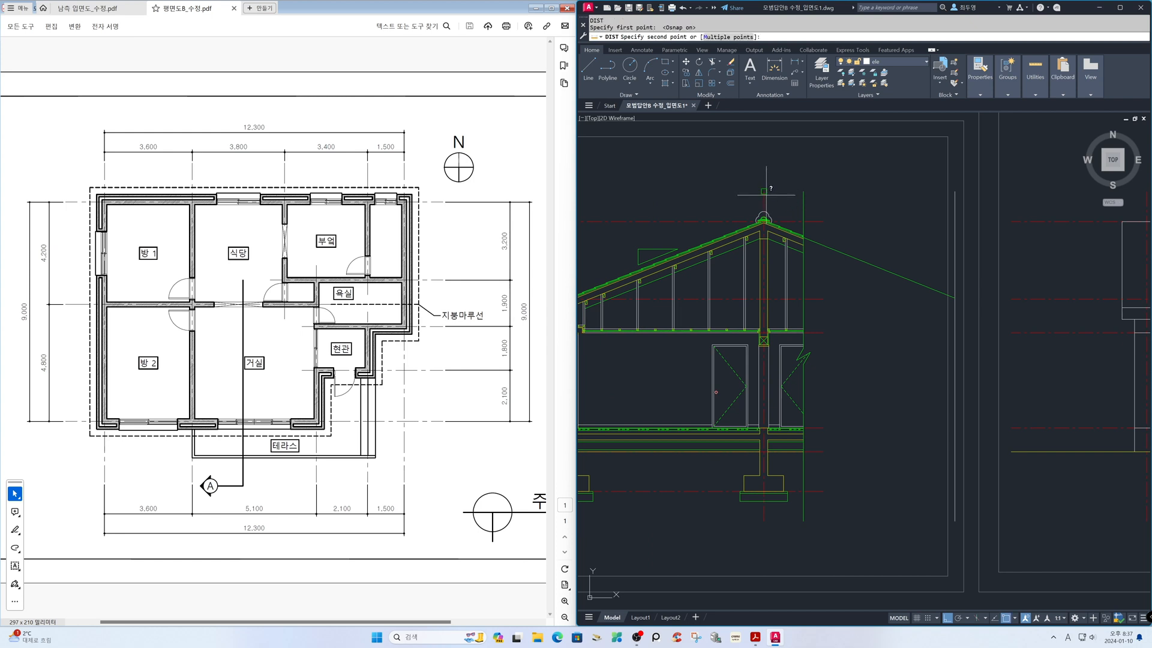
click(954, 192)
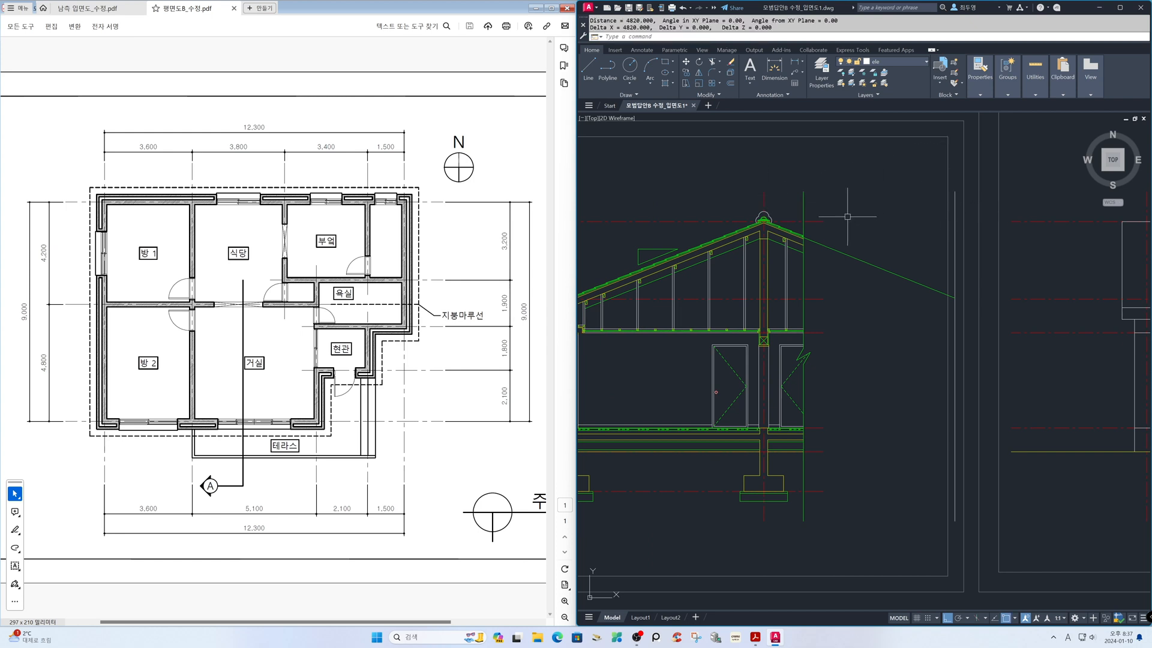
Draw a horizontal construction line through the point where the extended roof slope meets the vertical line
text(xl)
key(Return)
text(h)
key(Return)
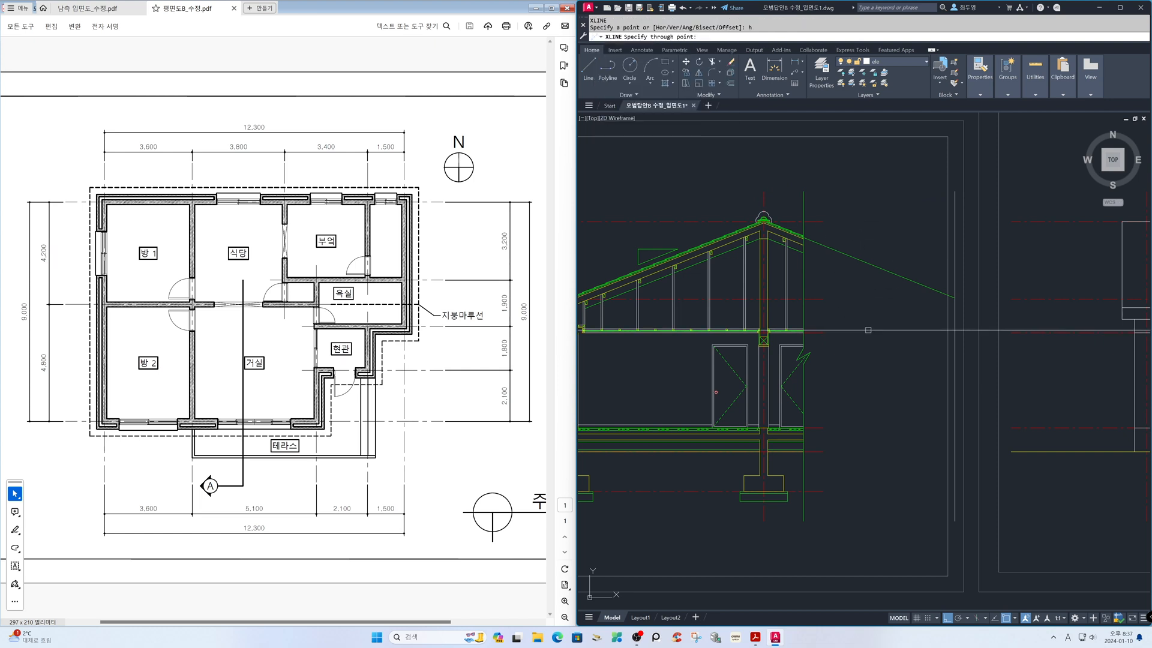
click(954, 298)
key(Return)
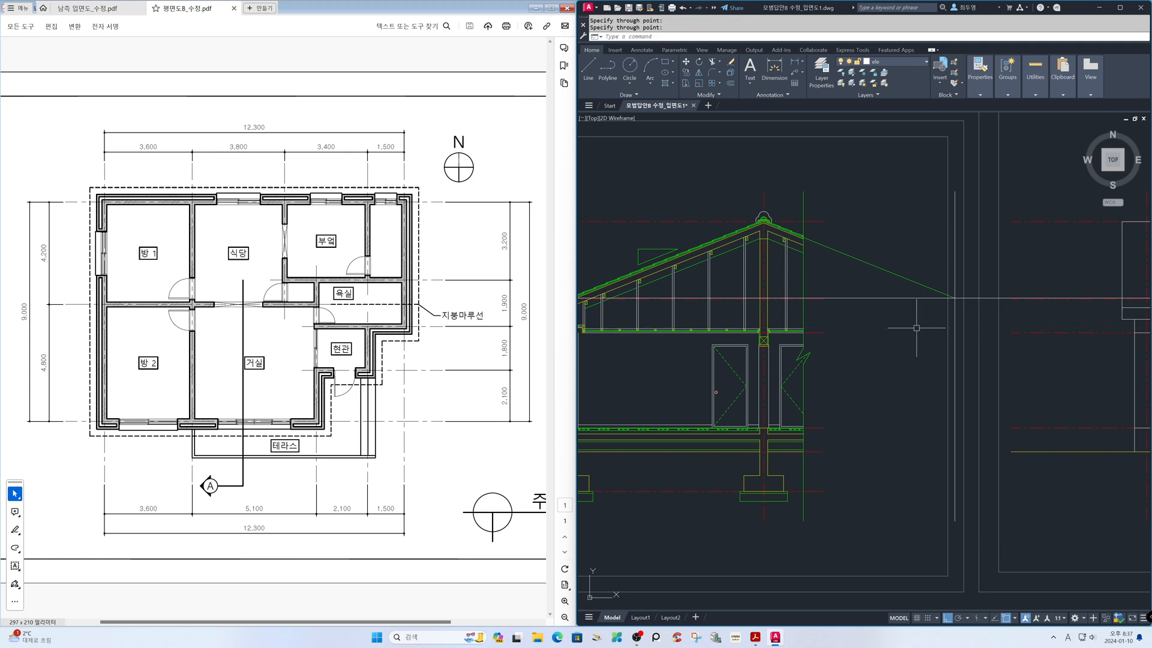
Focus on the right end of the south elevation's roof and freeze the cen layer
text(z)
key(Return)
text(p)
key(Return)
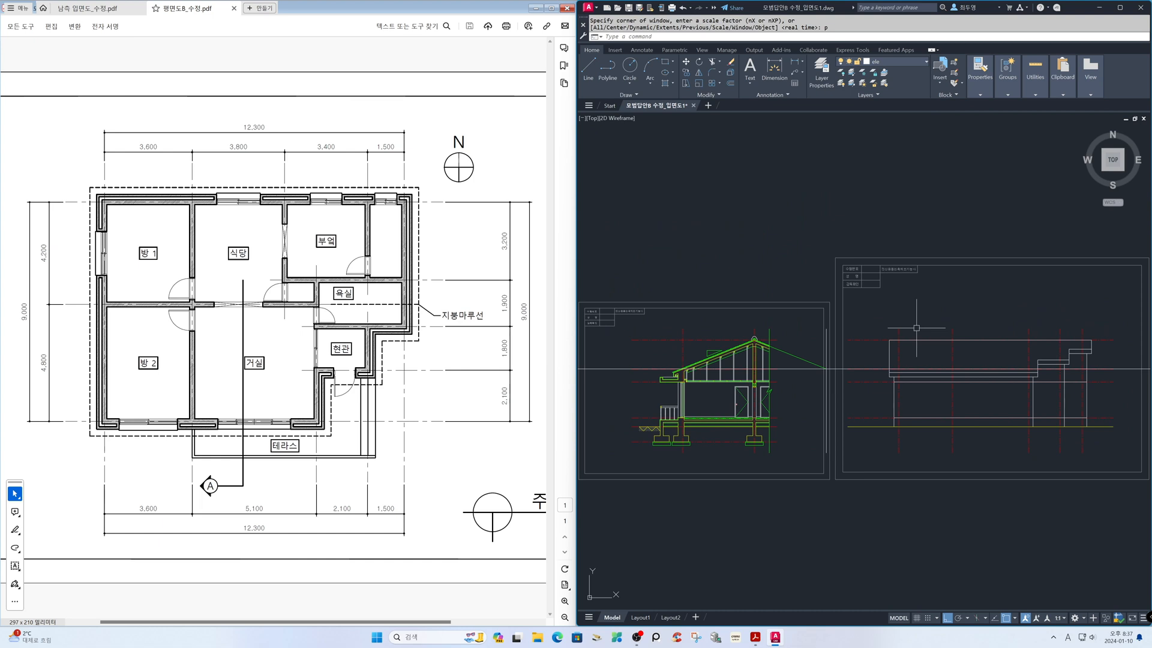
text(z)
key(Return)
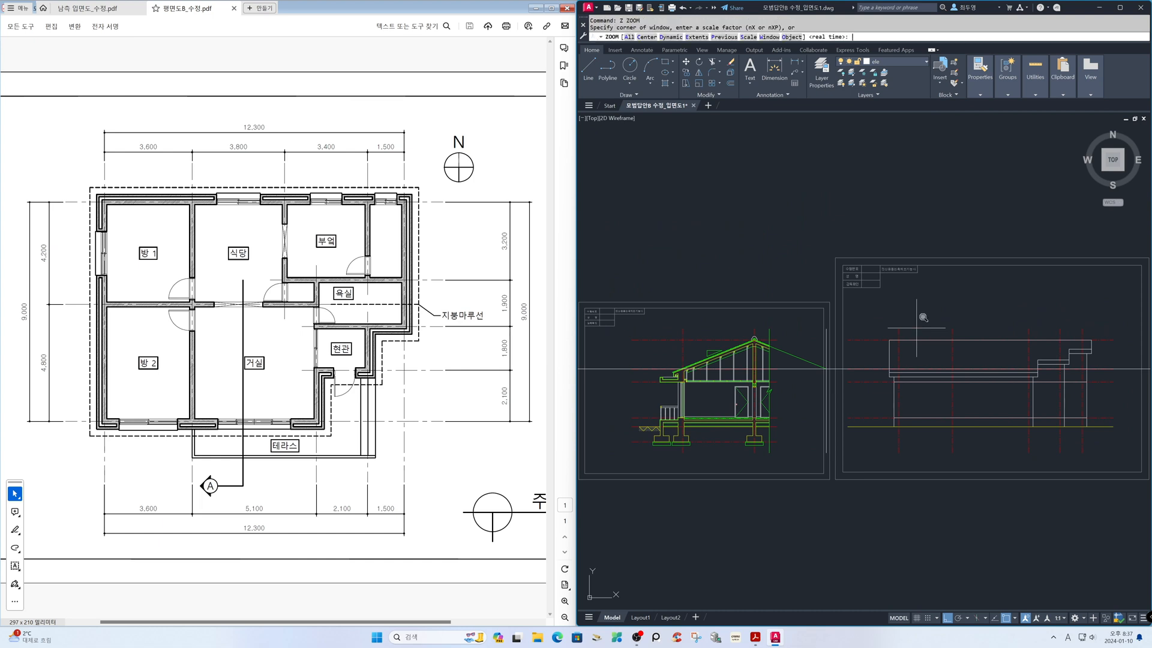
click(1054, 325)
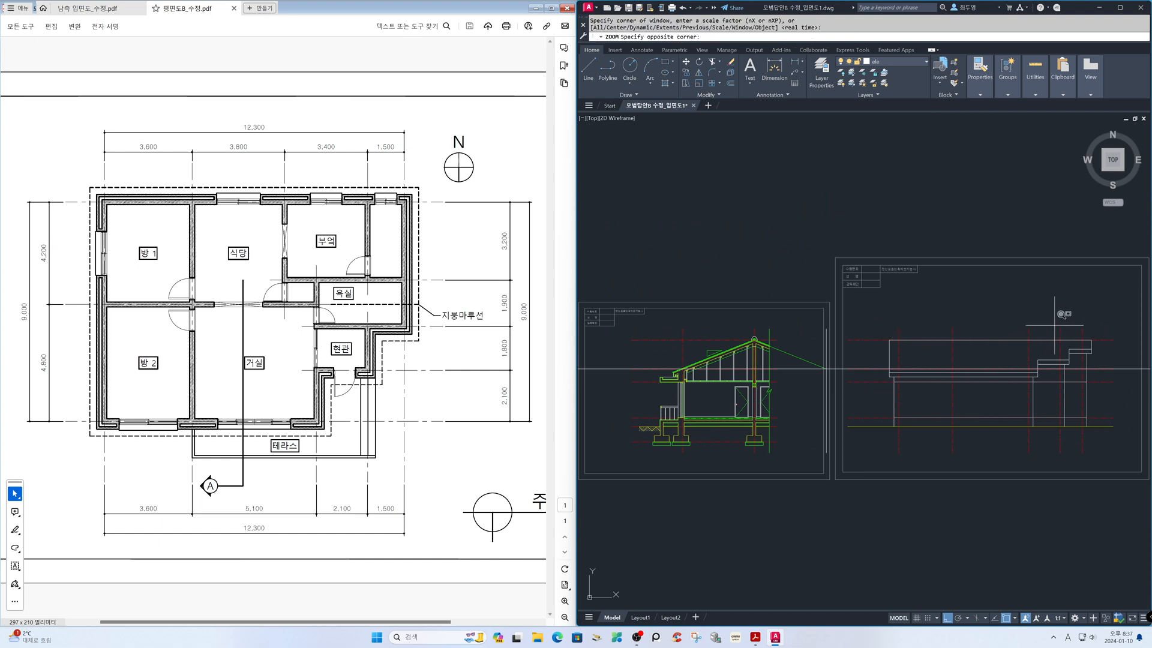
click(1113, 373)
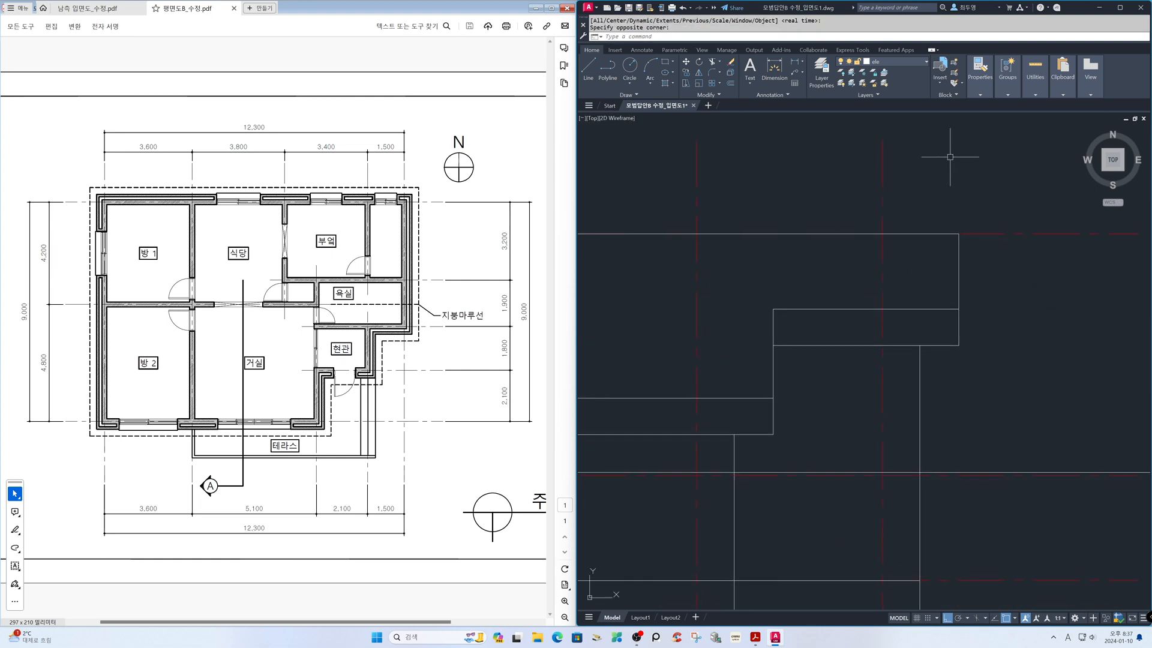
click(910, 62)
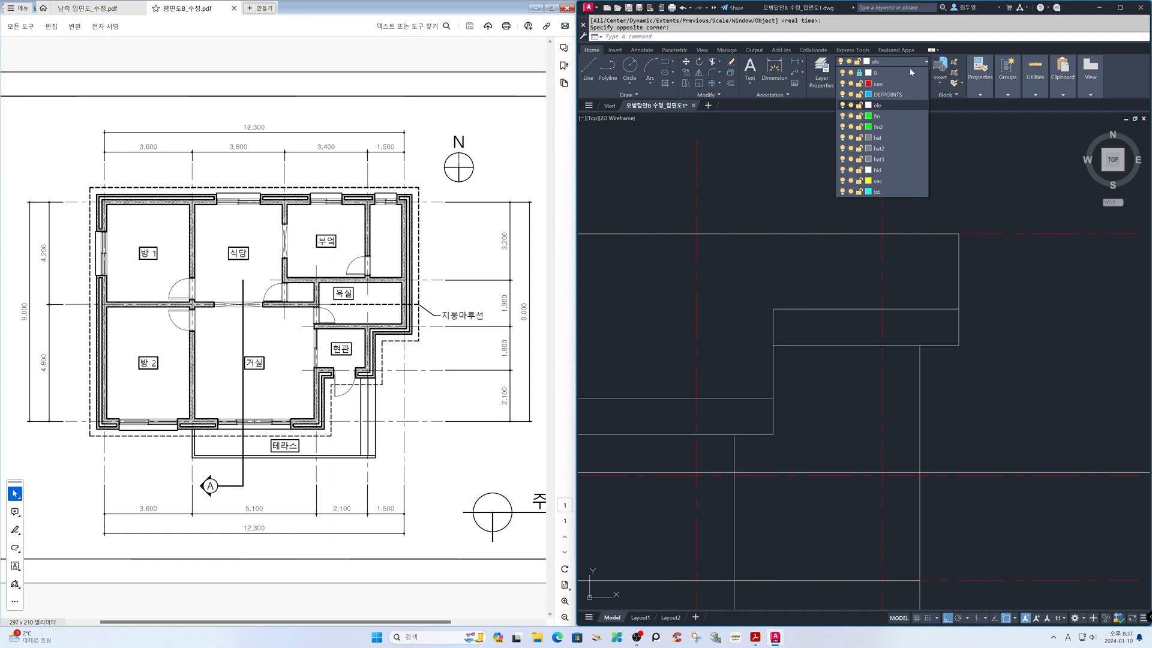
click(851, 84)
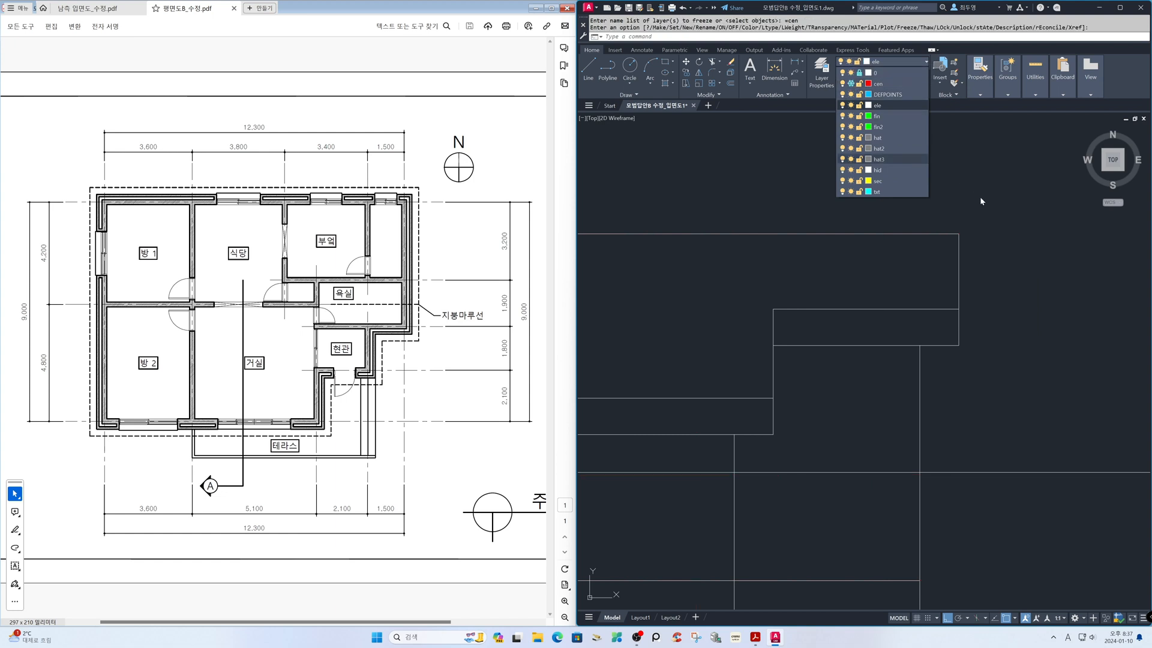
Offset the horizontal construction line downward by the highest eave band's depth, picked from the band's right corners
text(o)
key(Return)
click(959, 309)
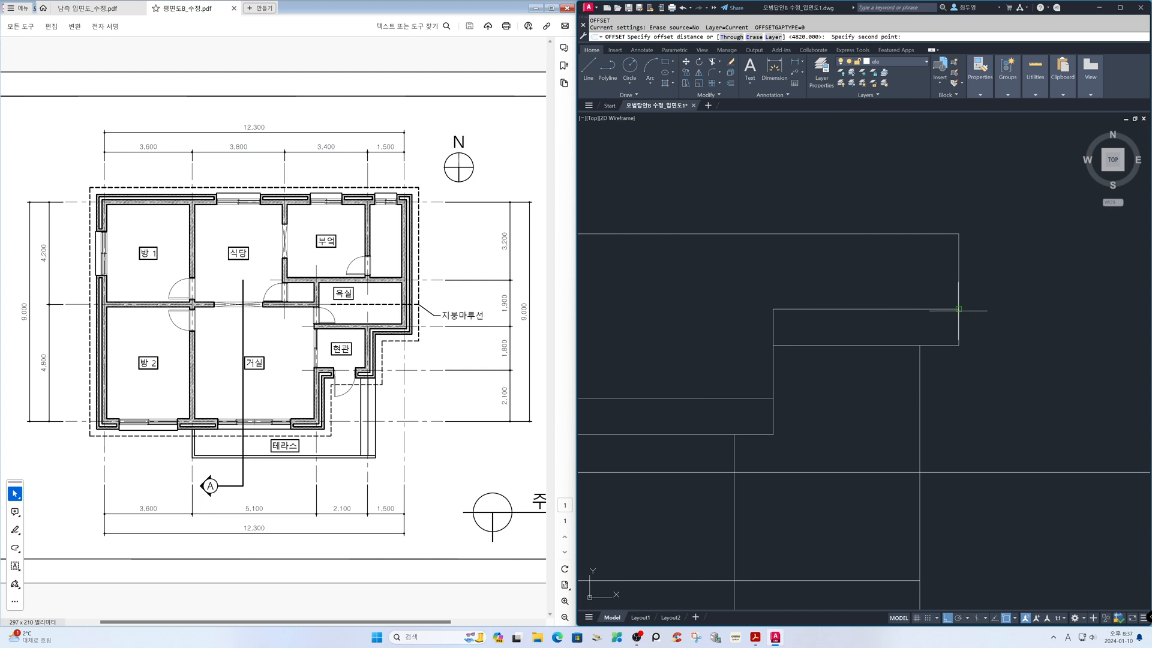
click(959, 345)
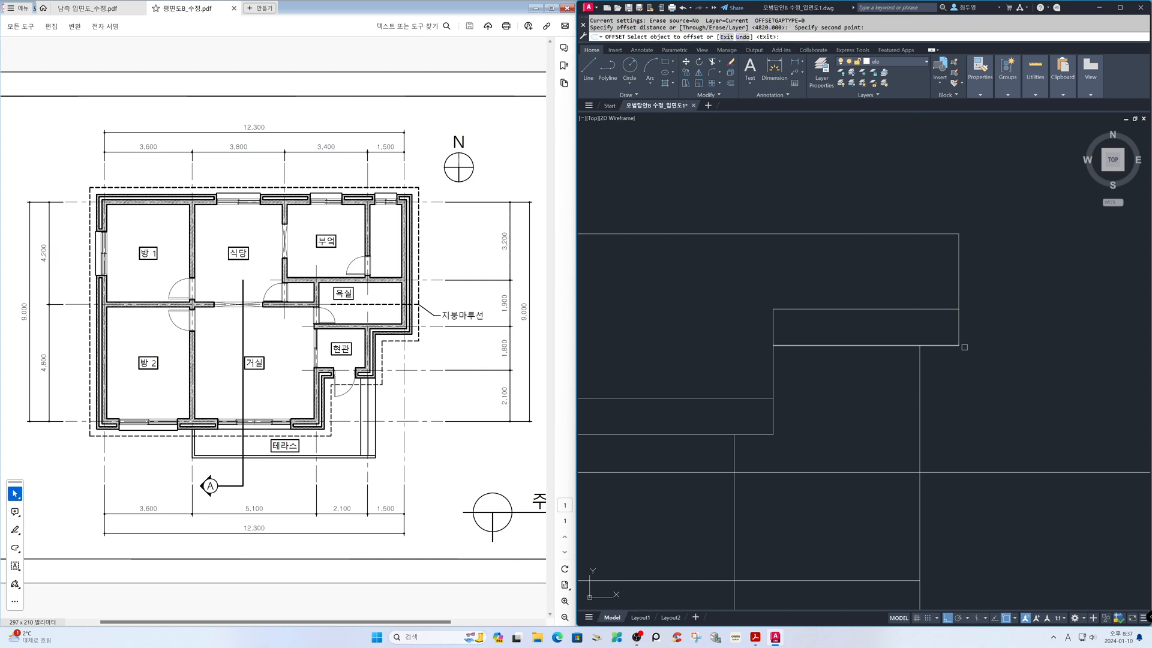
click(1014, 472)
click(1005, 562)
key(Return)
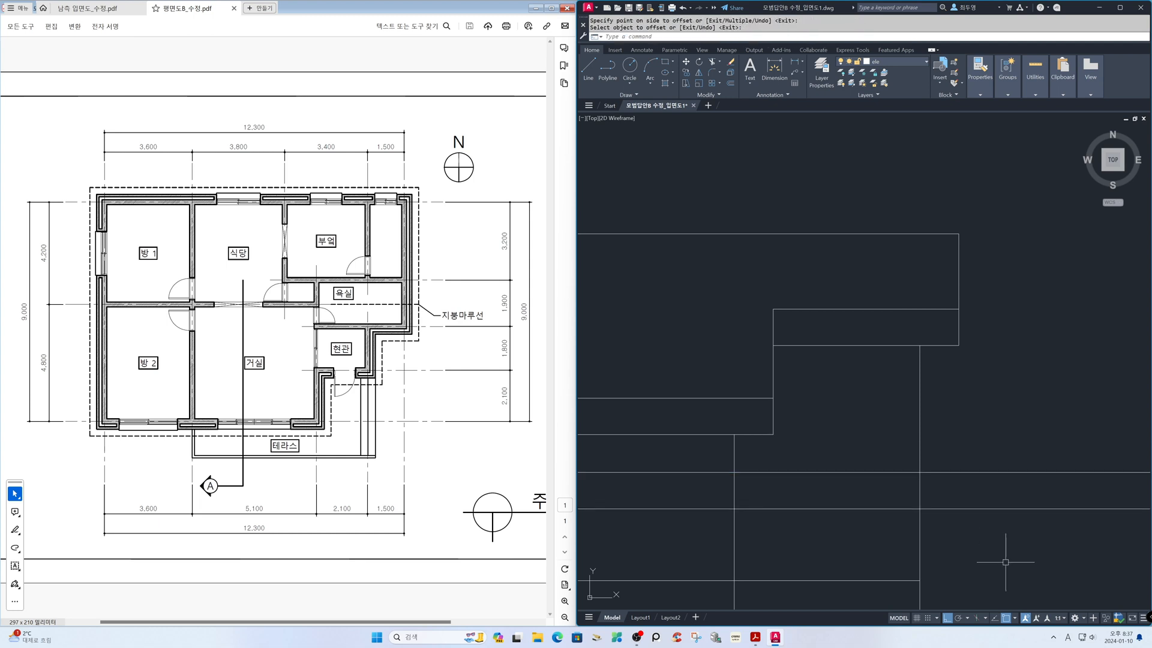
Erase the original horizontal construction line above its offset copy
text(e)
key(Return)
click(949, 472)
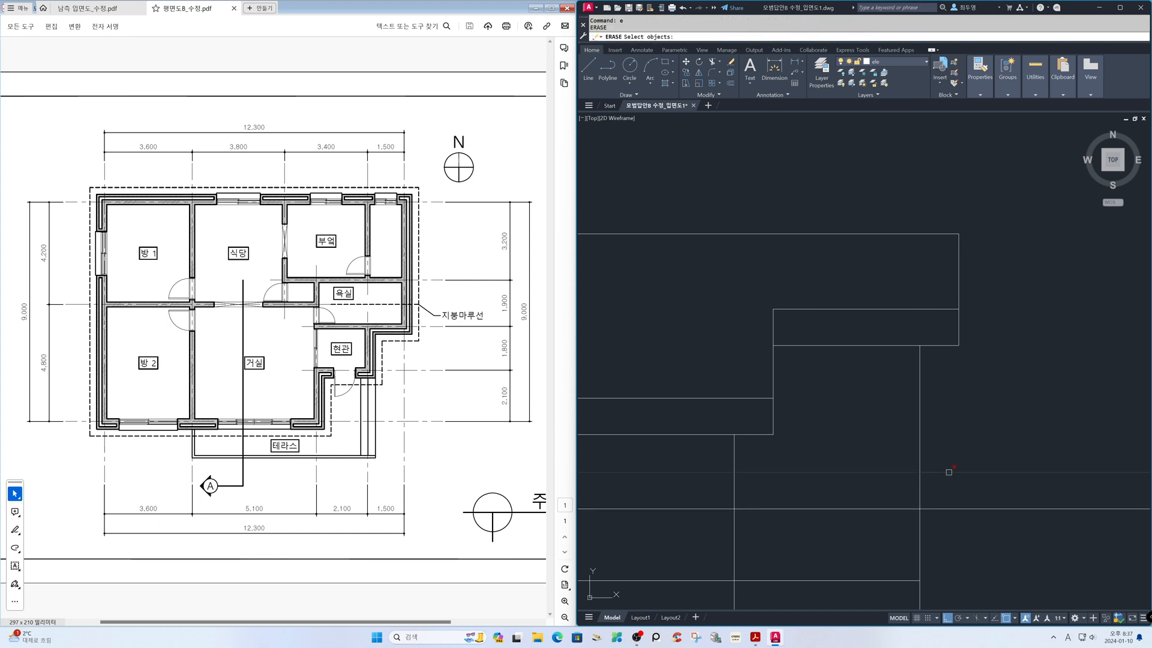
key(Return)
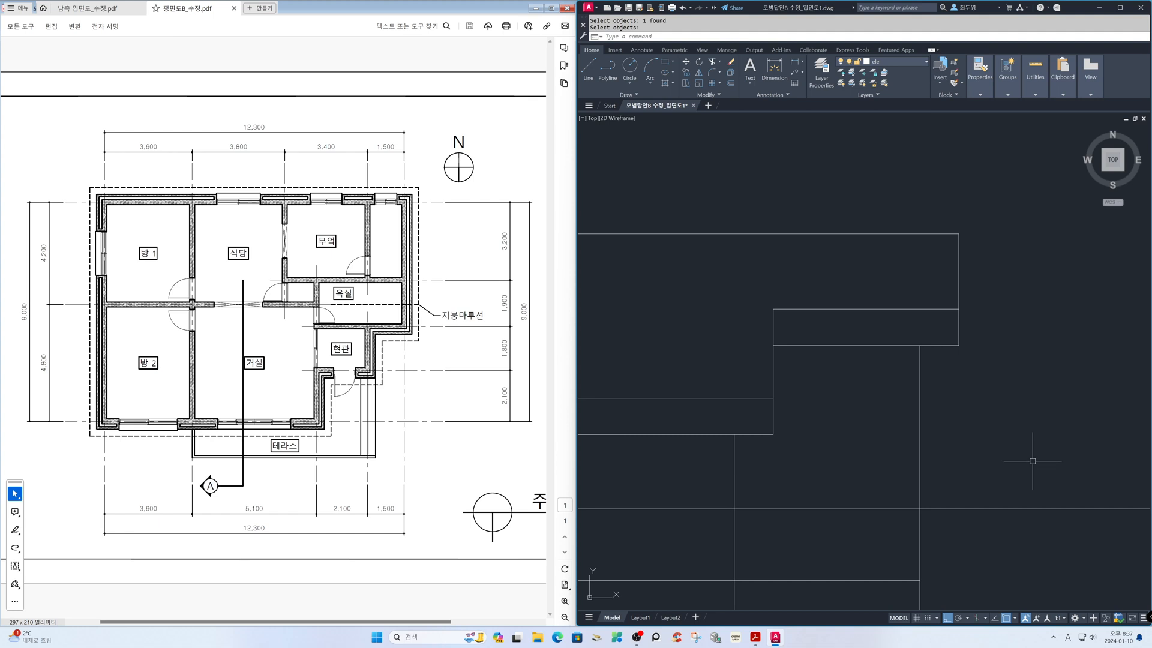
Fillet the roof's right edge to the lower construction line at radius 0, and trim that line back to the rightmost wall line
text(f)
key(Return)
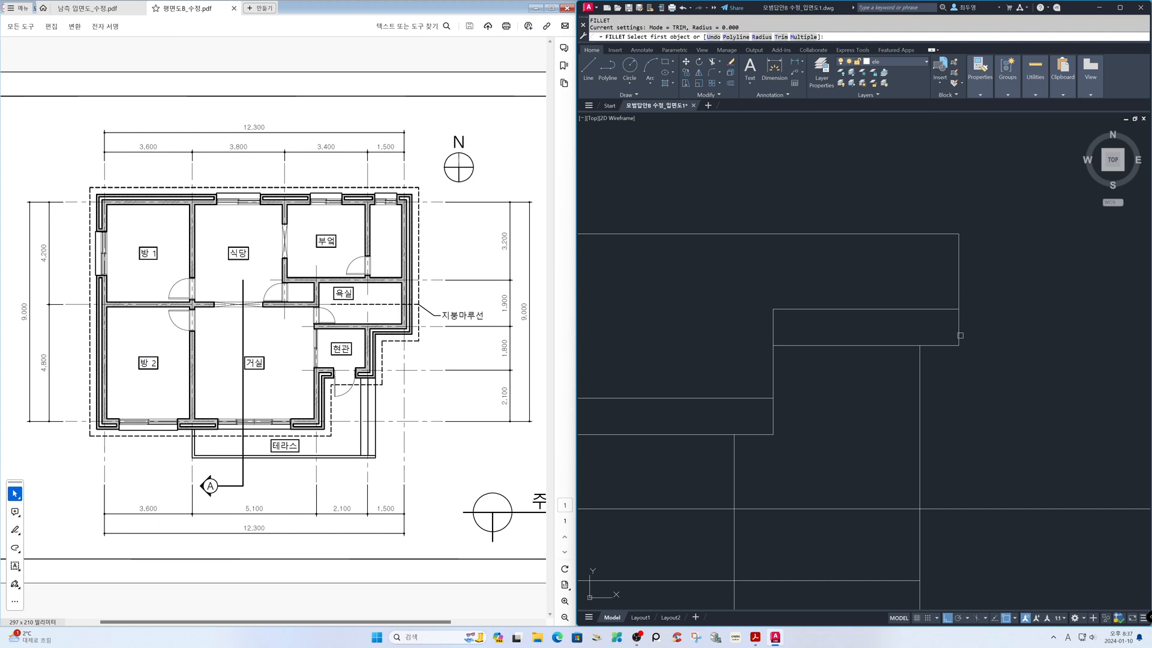
click(940, 508)
key(Escape)
text(tr)
key(Return)
key(Return)
click(902, 507)
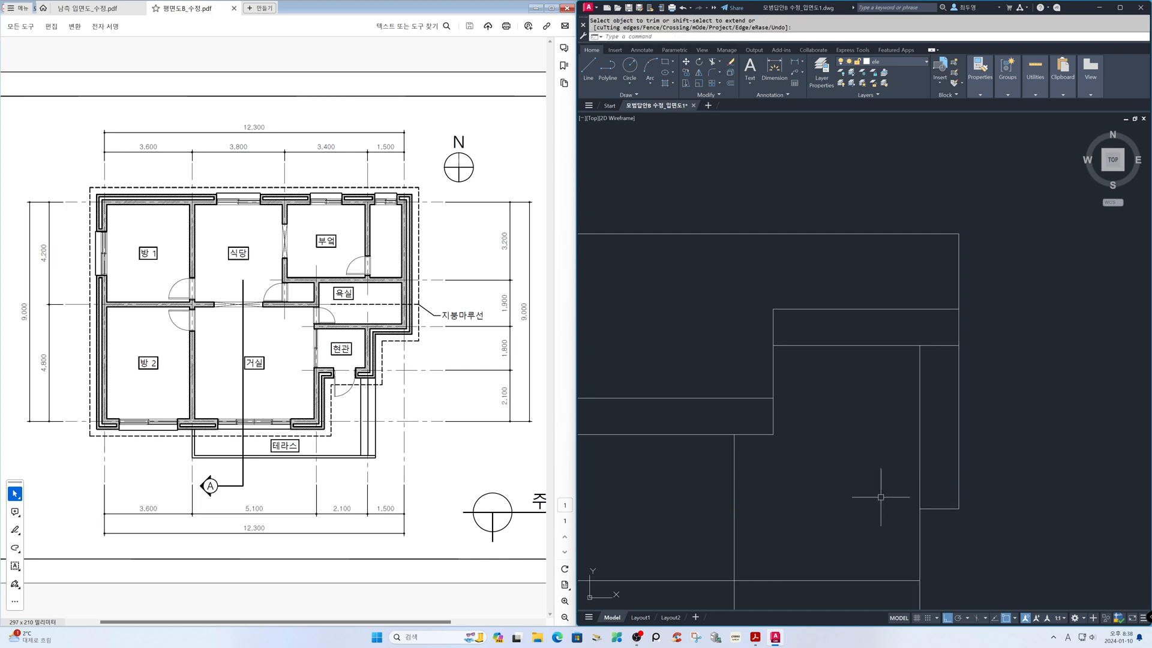
Offset the roof's extended right edge inward toward the rightmost wall line
key(Escape)
text(o)
key(Return)
text(1)
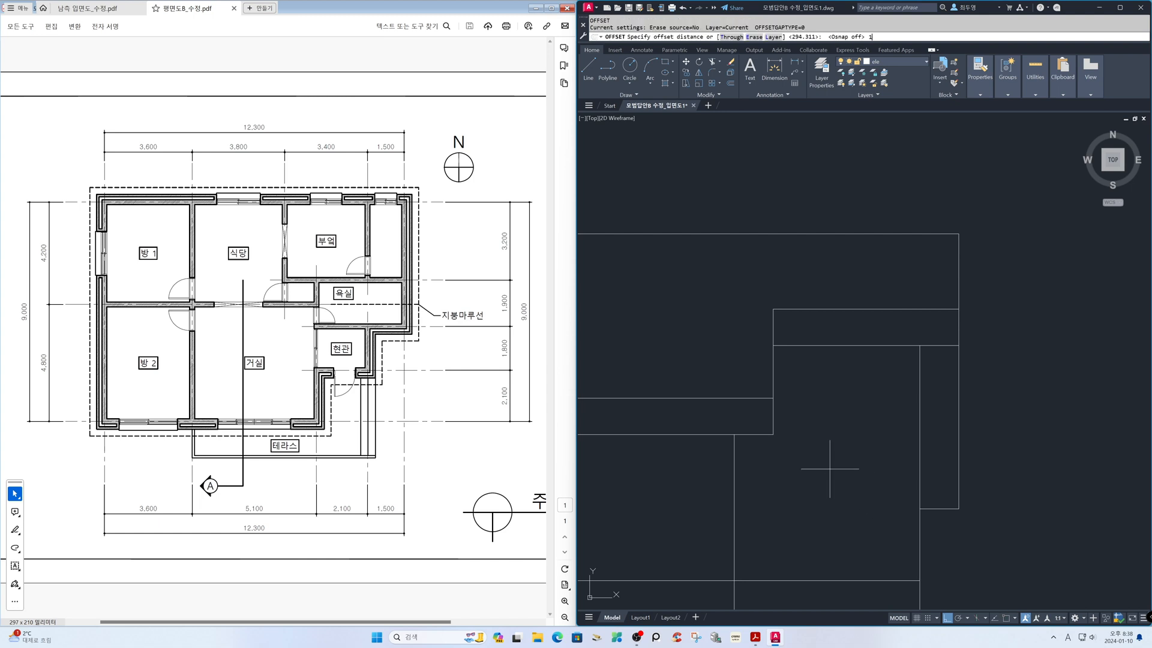
key(Return)
click(958, 469)
click(933, 474)
key(Return)
Offset the new inner vertical line, the rightmost wall line and the bottom line 35 inward
key(Return)
text(35)
key(Return)
click(946, 473)
click(934, 473)
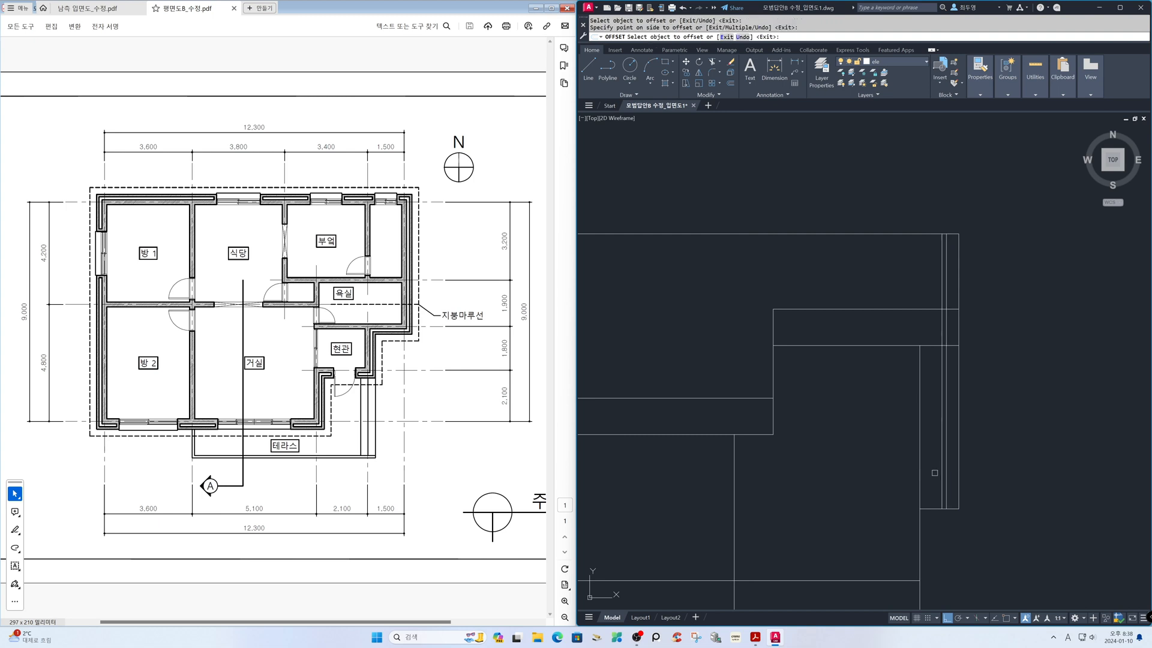
click(923, 474)
click(929, 475)
key(Return)
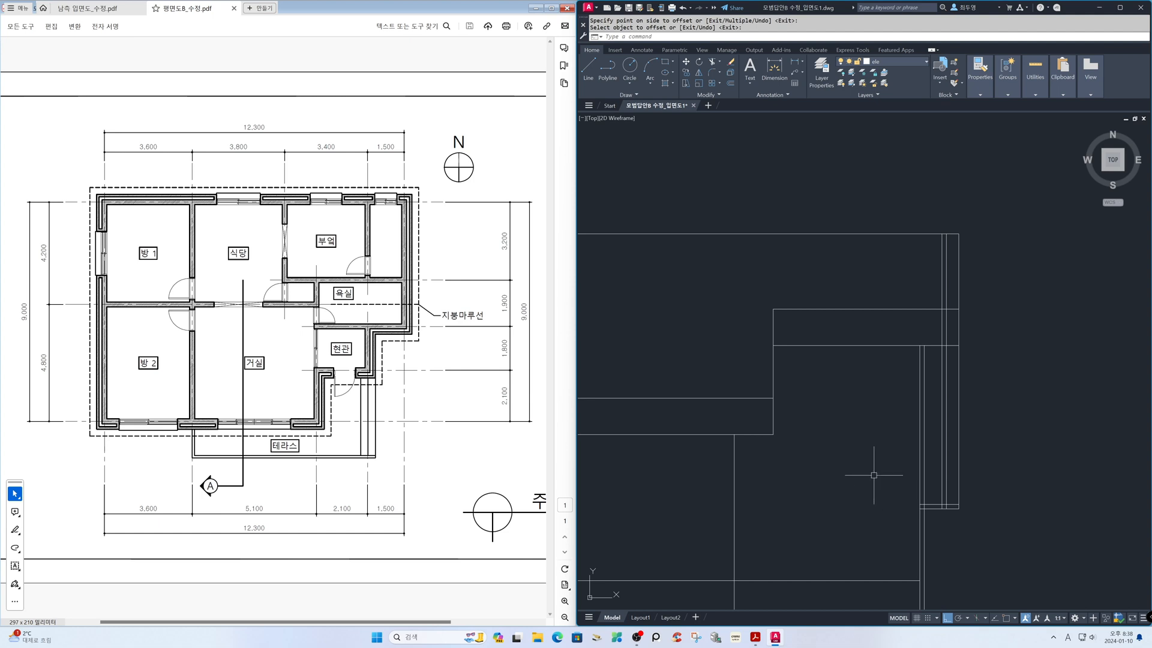
Bring up the south elevation PDF for reference and trim the inner vertical lines above the highest eave band's underside
click(117, 9)
click(860, 428)
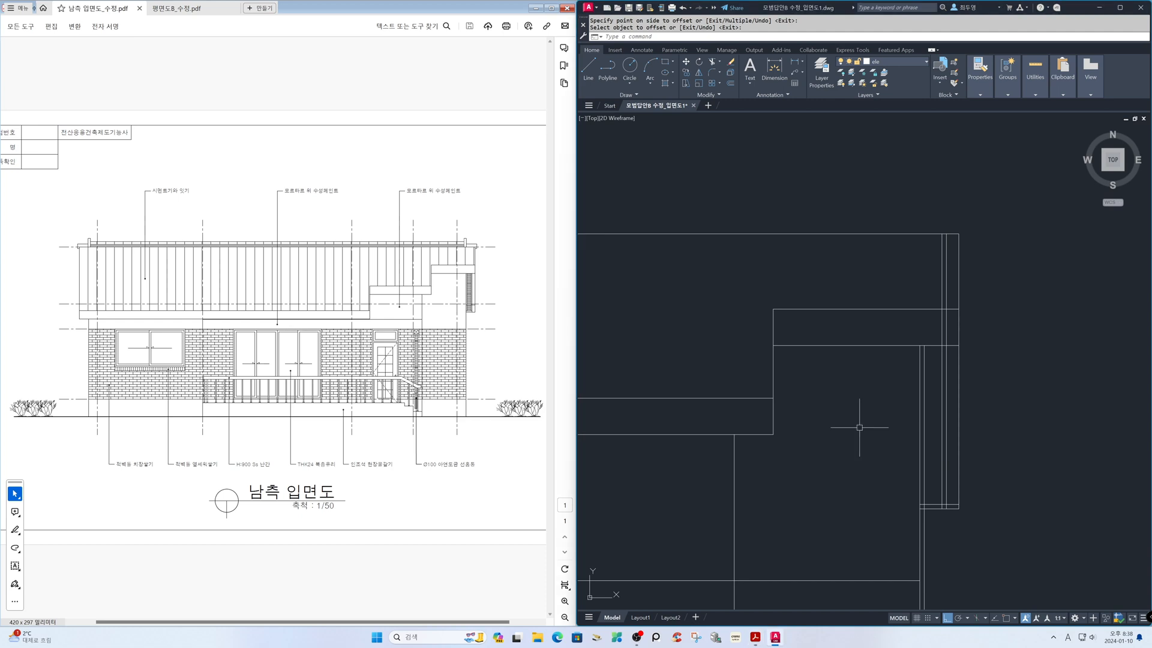
text(tr)
key(Return)
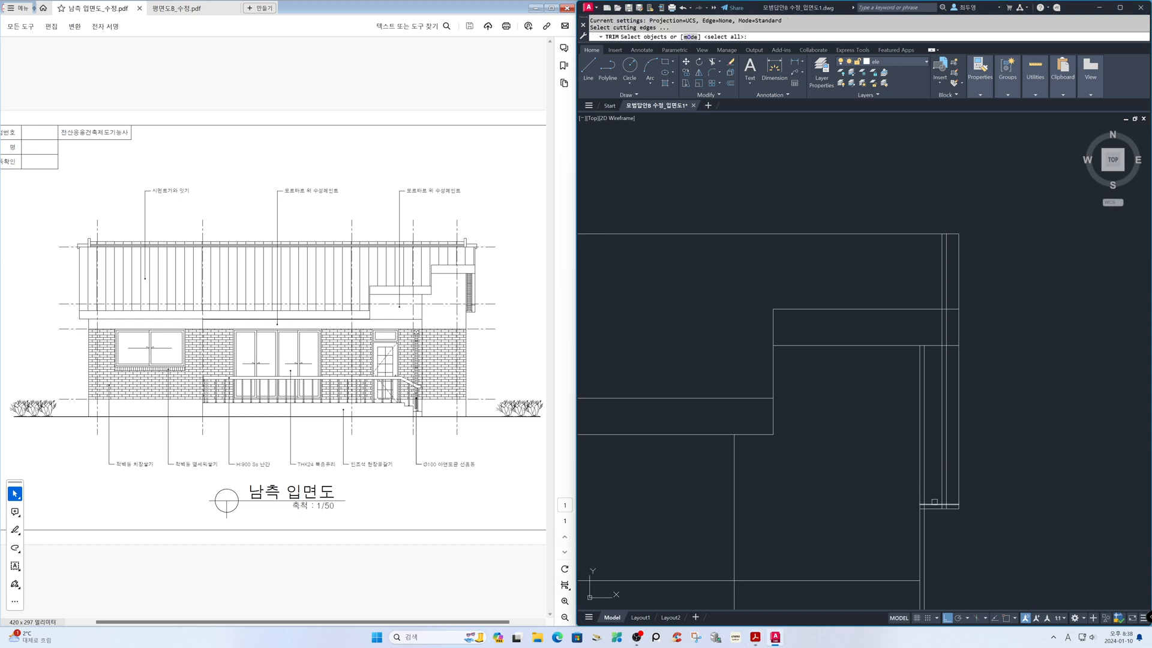
click(935, 505)
click(946, 490)
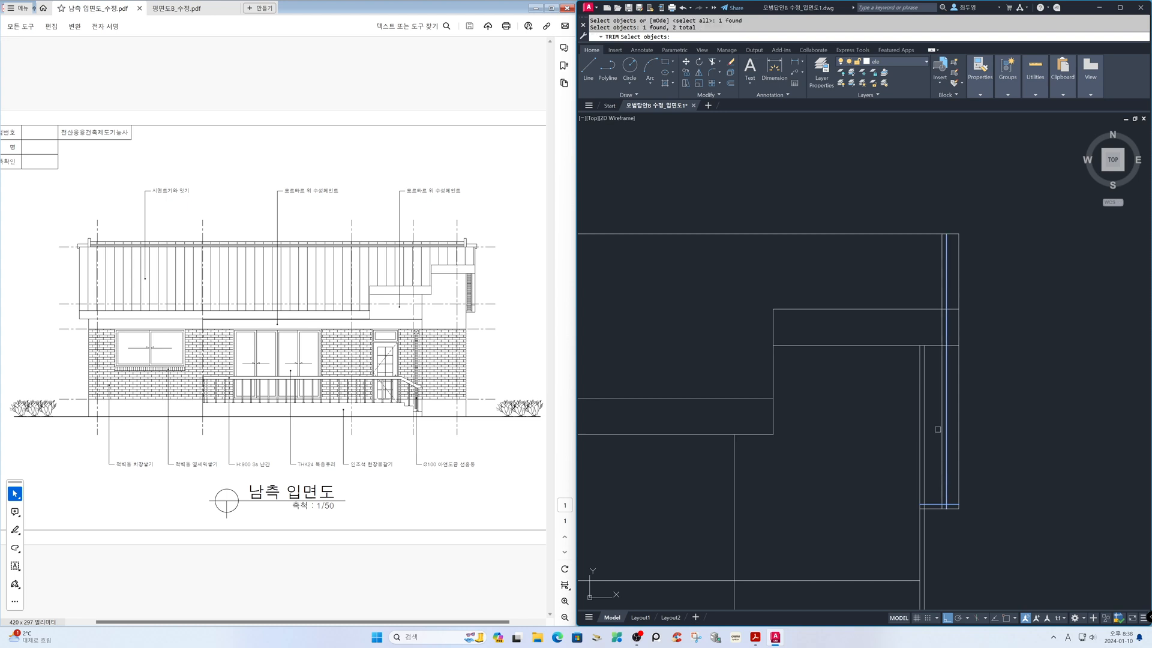
key(Return)
click(928, 327)
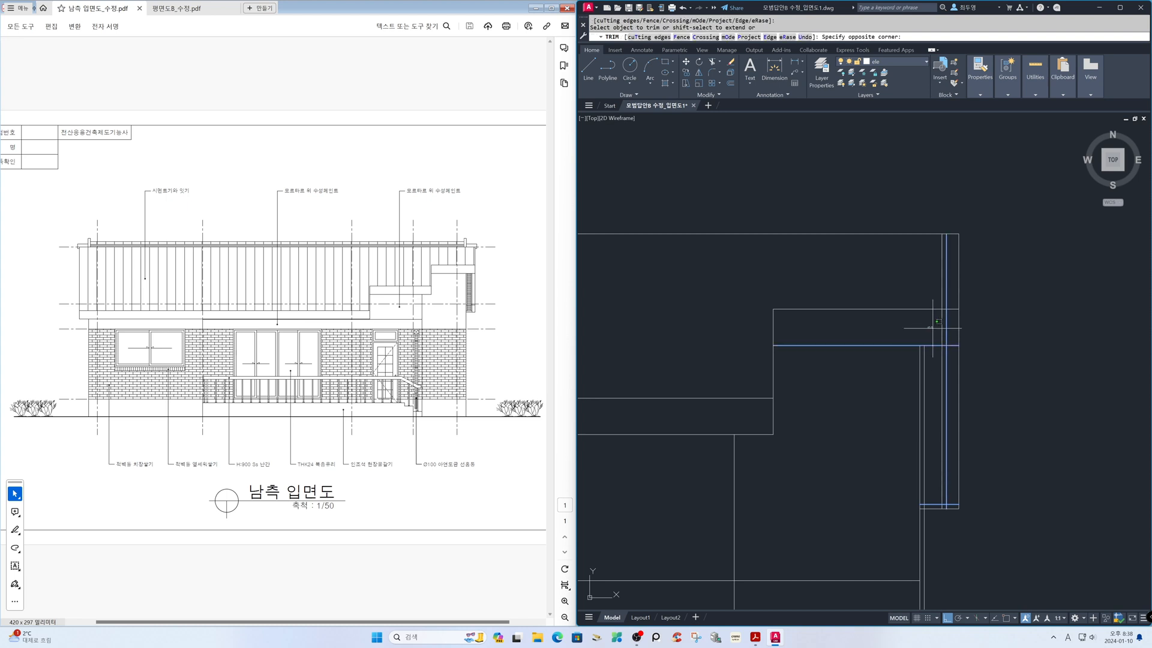
click(953, 333)
Trim the inner bottom line beyond the outer frame line and the two inner verticals below that bottom line
click(953, 503)
text('z)
key(Return)
click(896, 484)
click(989, 532)
click(894, 328)
click(762, 316)
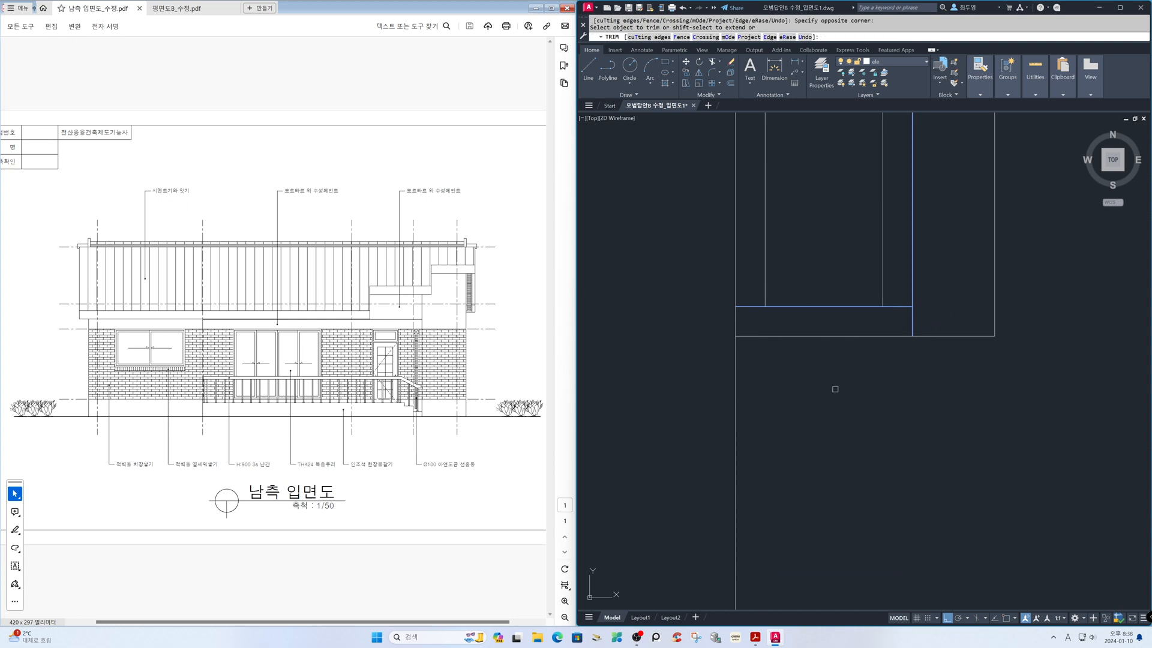
Offset the bottom line of the rear eave end frame 240 upward
key(Escape)
text(z)
key(Return)
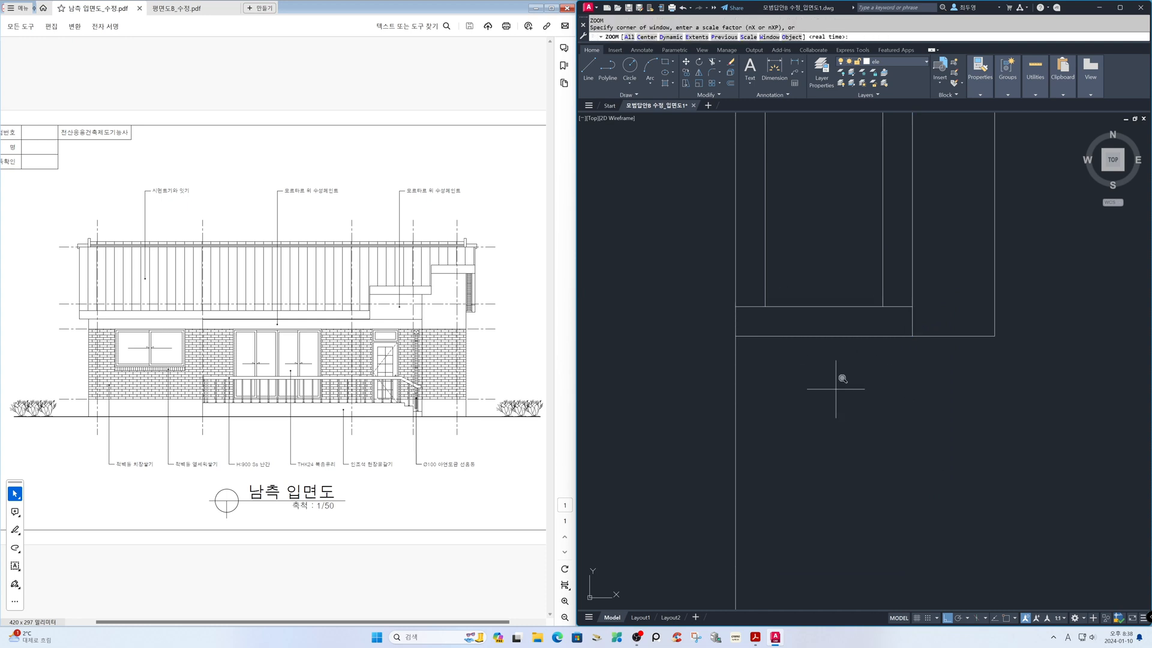
text(p)
key(Return)
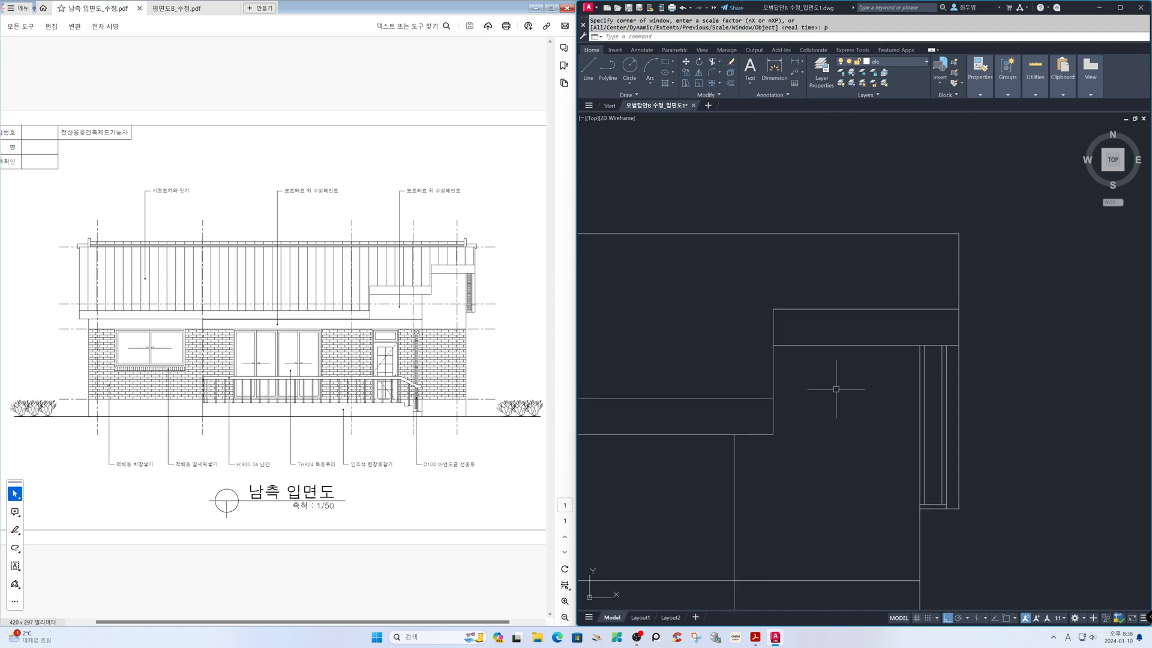
text(o)
key(Return)
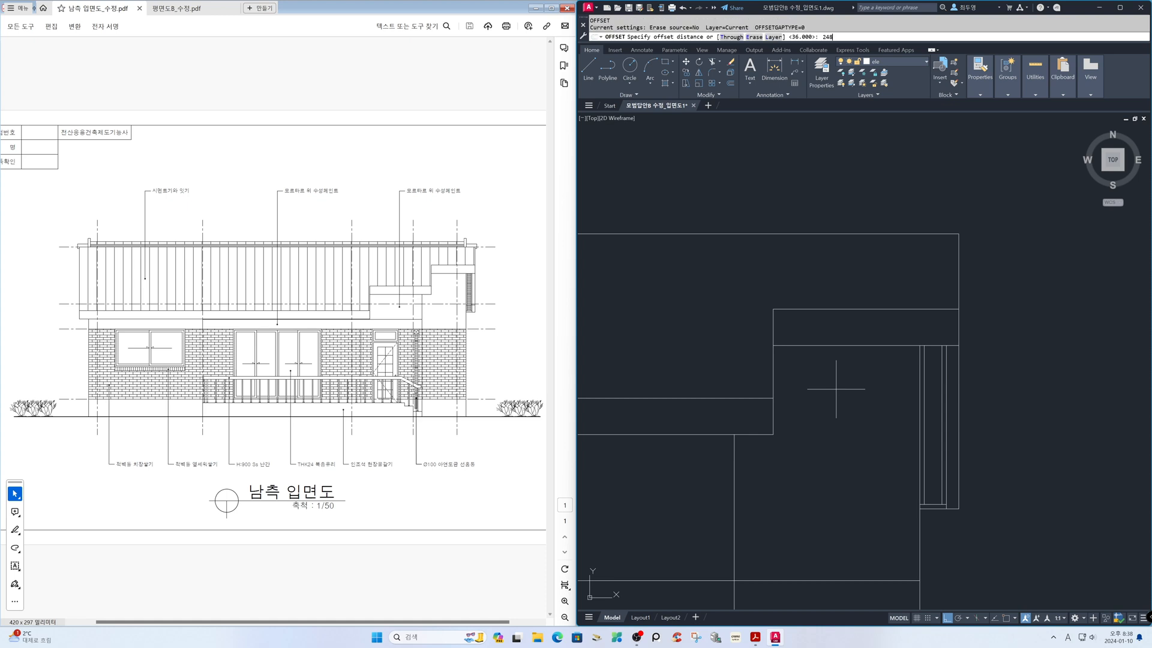
key(Return)
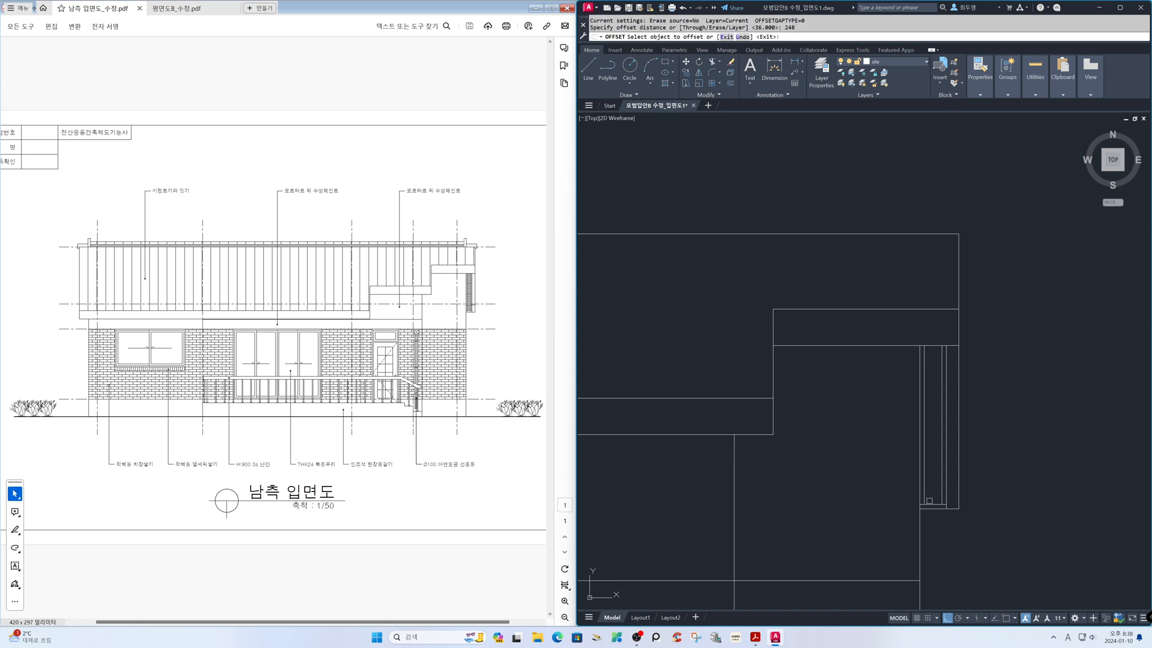
click(953, 508)
click(955, 481)
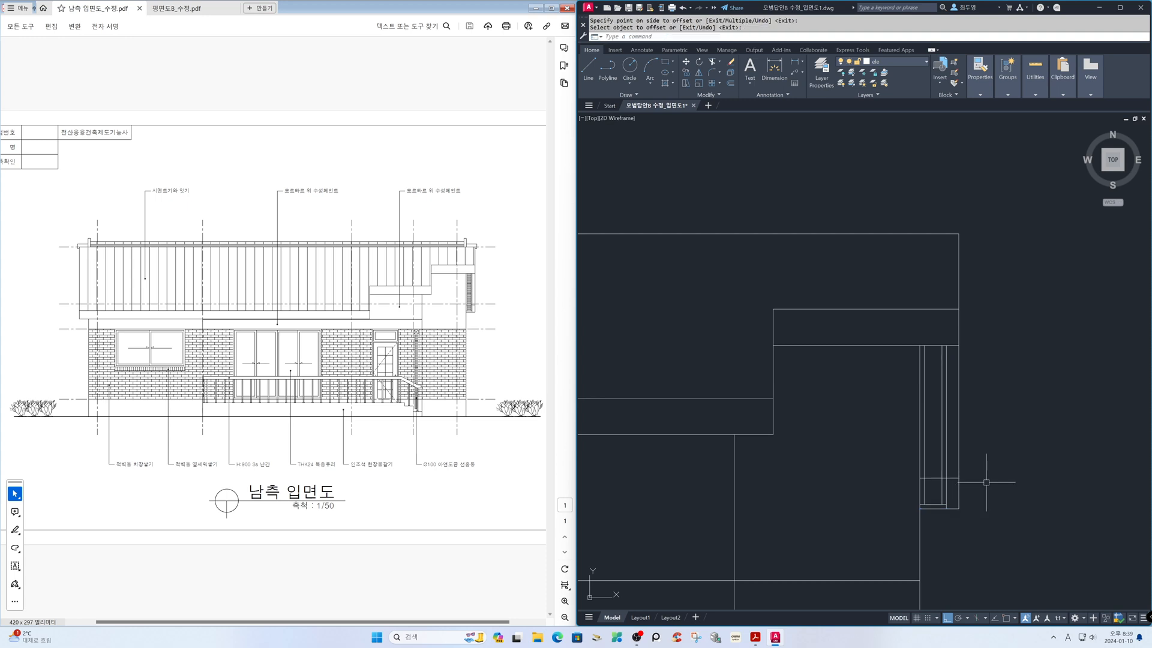
Erase the leftover vertical line beside the section drawing's sheet border
text(z)
key(Return)
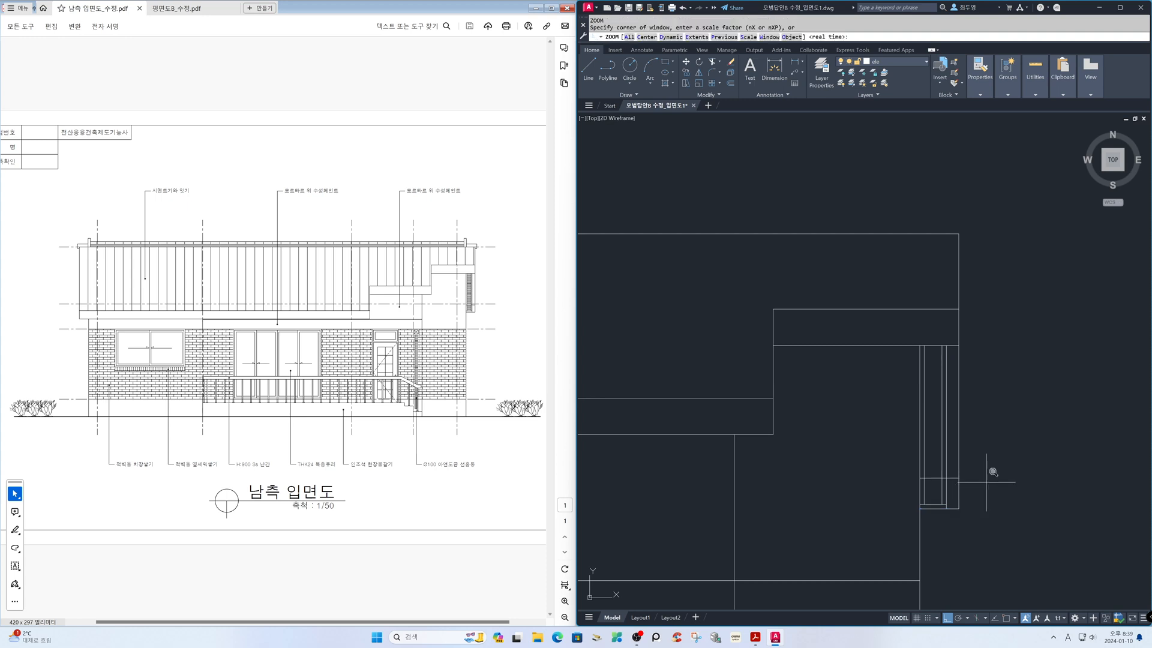
text(p)
key(Return)
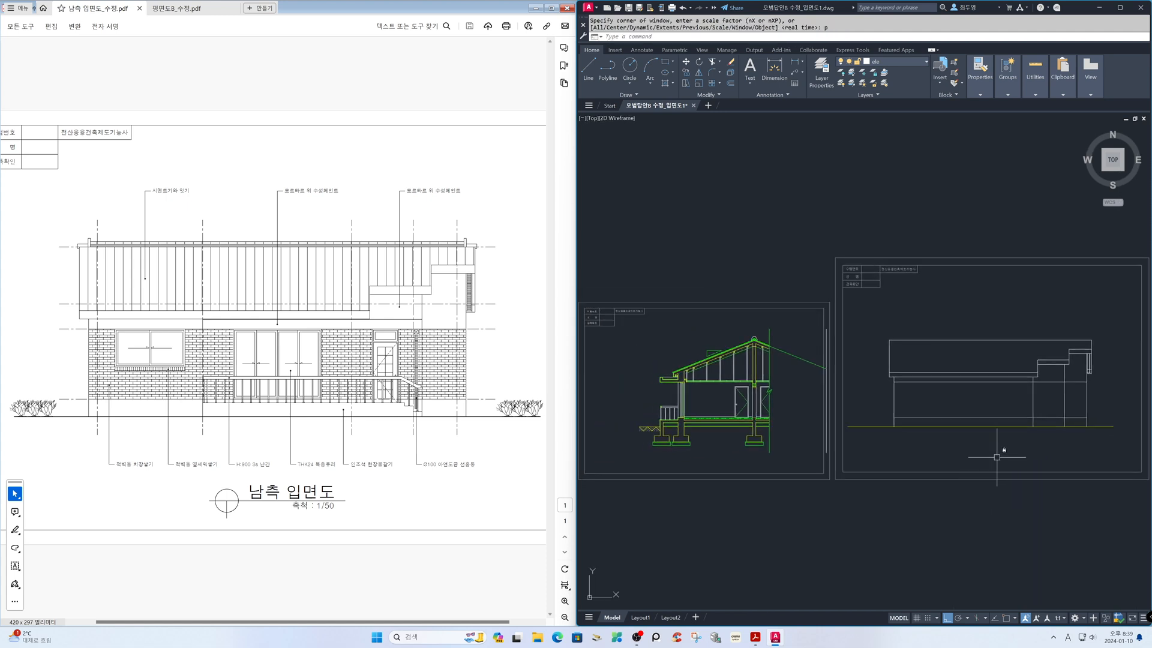
text(e)
key(Return)
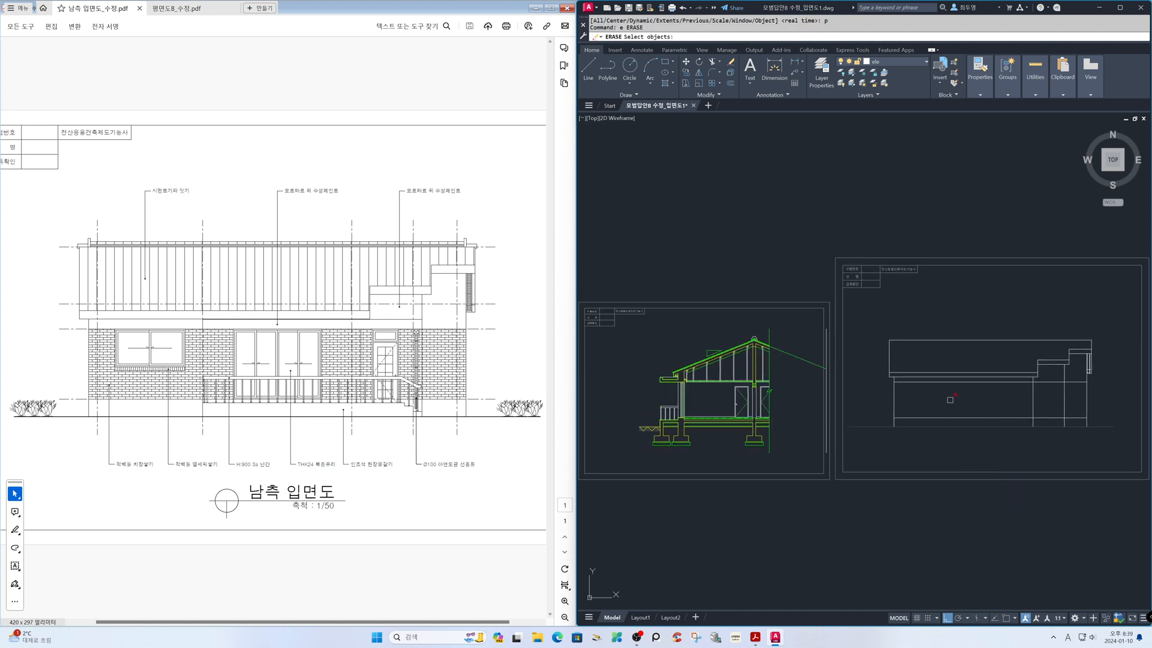
click(827, 351)
key(Return)
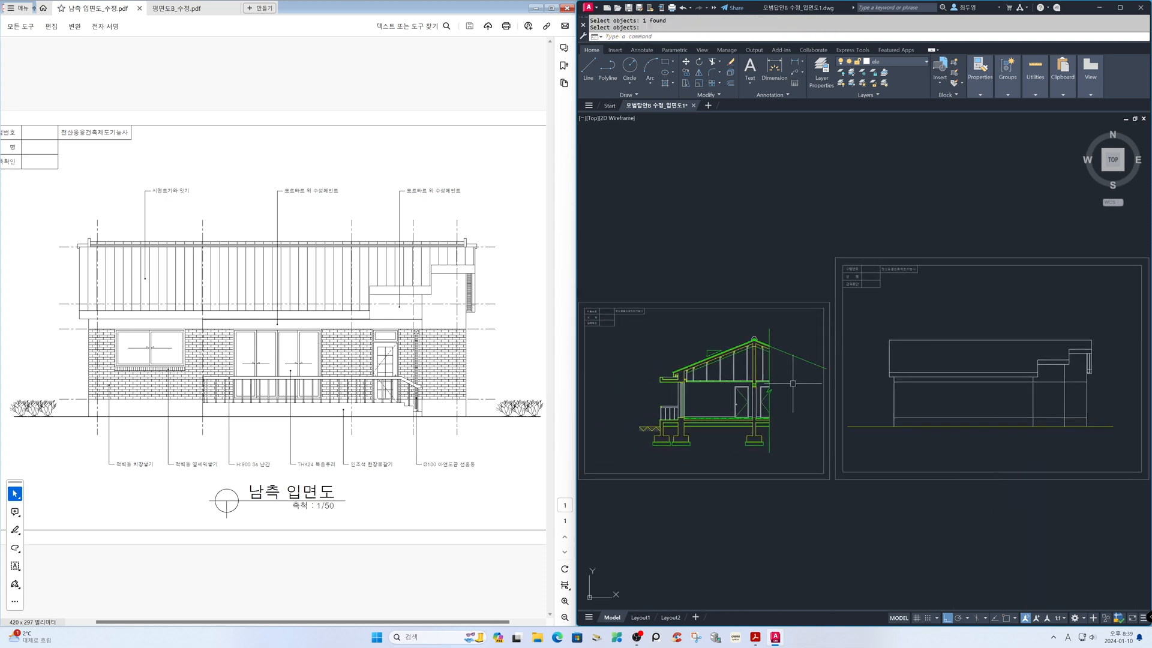
Trim the sloping roof projection line beyond the section's vertical cut line
text(tr)
key(Return)
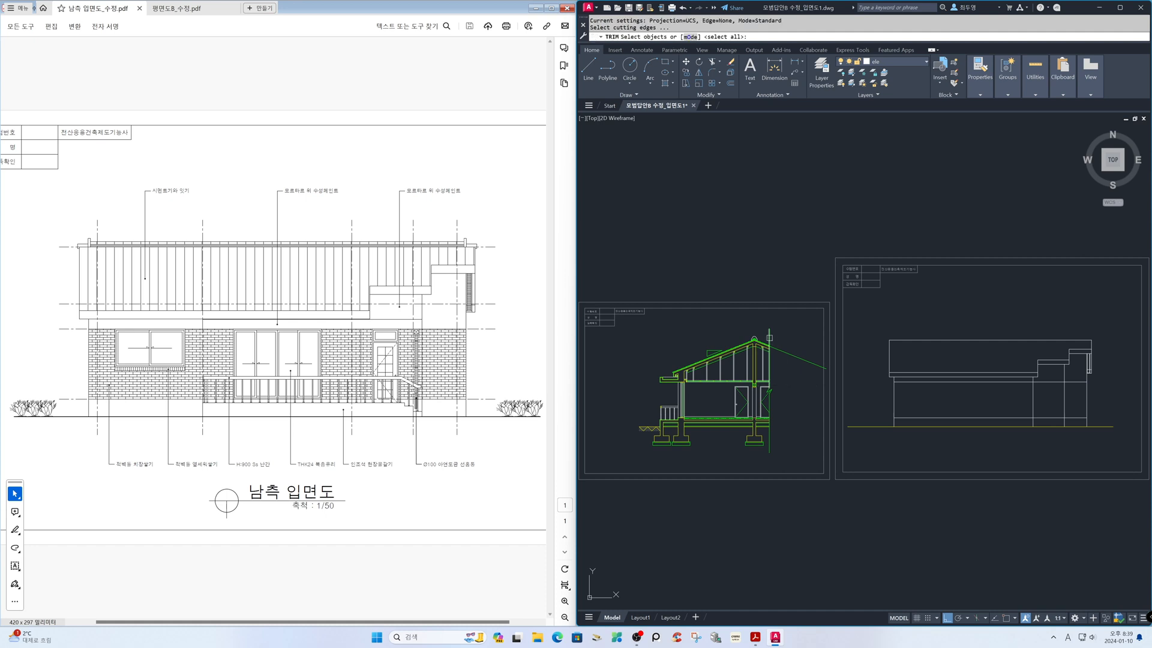
key(Return)
Thaw the cen layer so the centre lines show on the elevation sheet
key(Return)
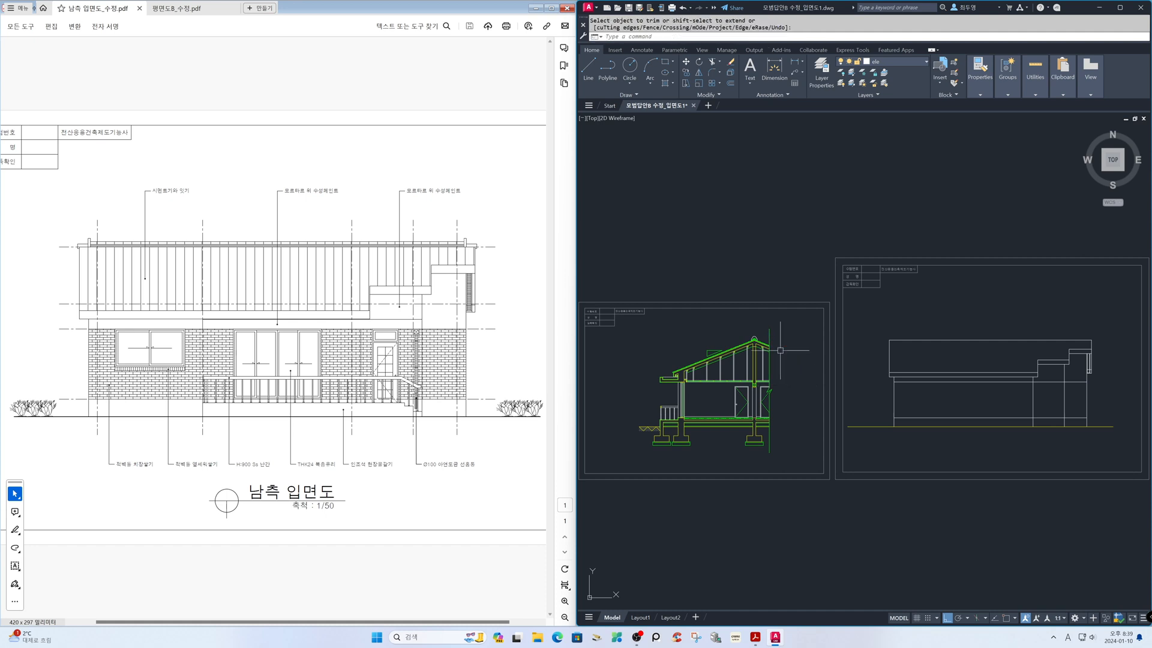
text(z)
key(Return)
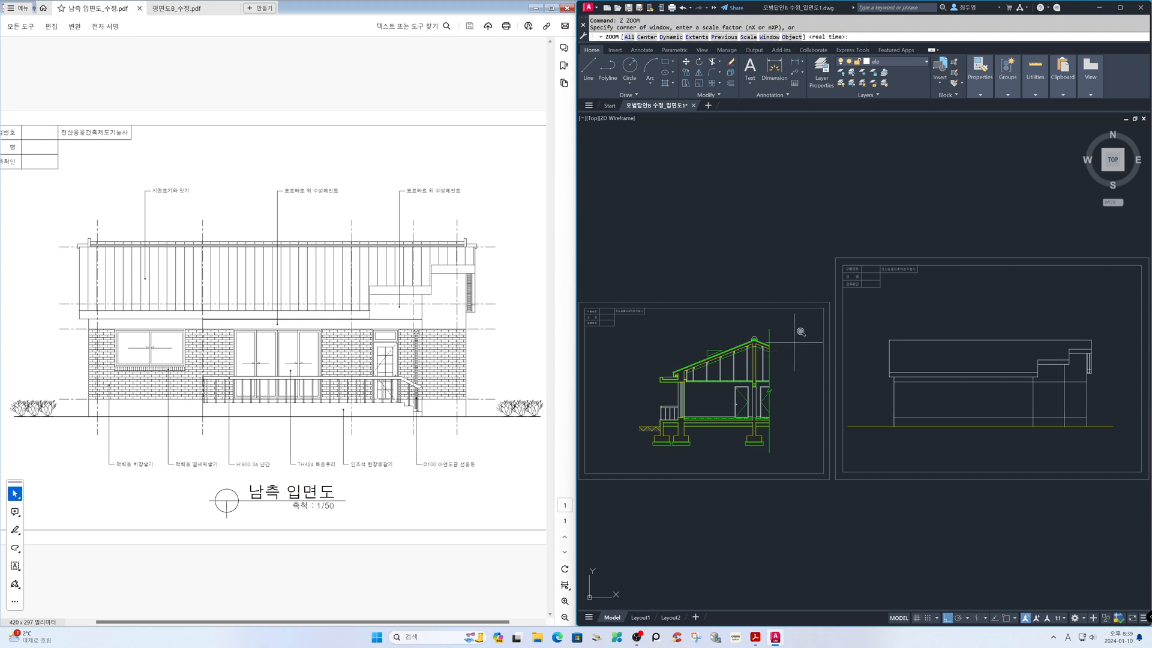
click(837, 259)
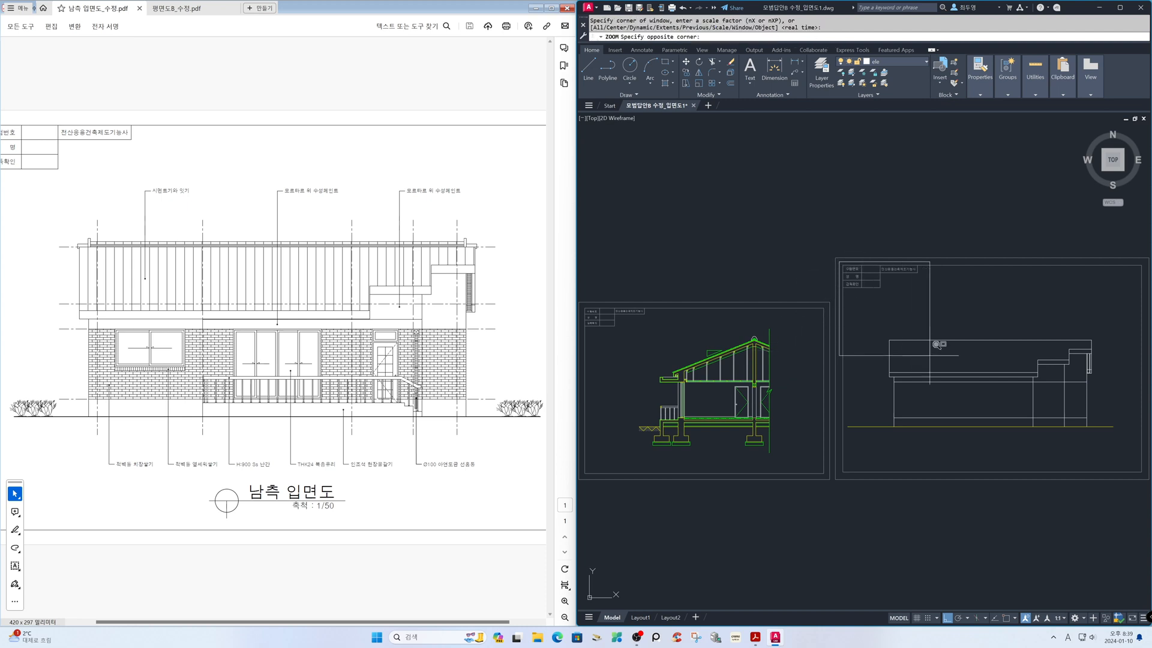
click(1145, 477)
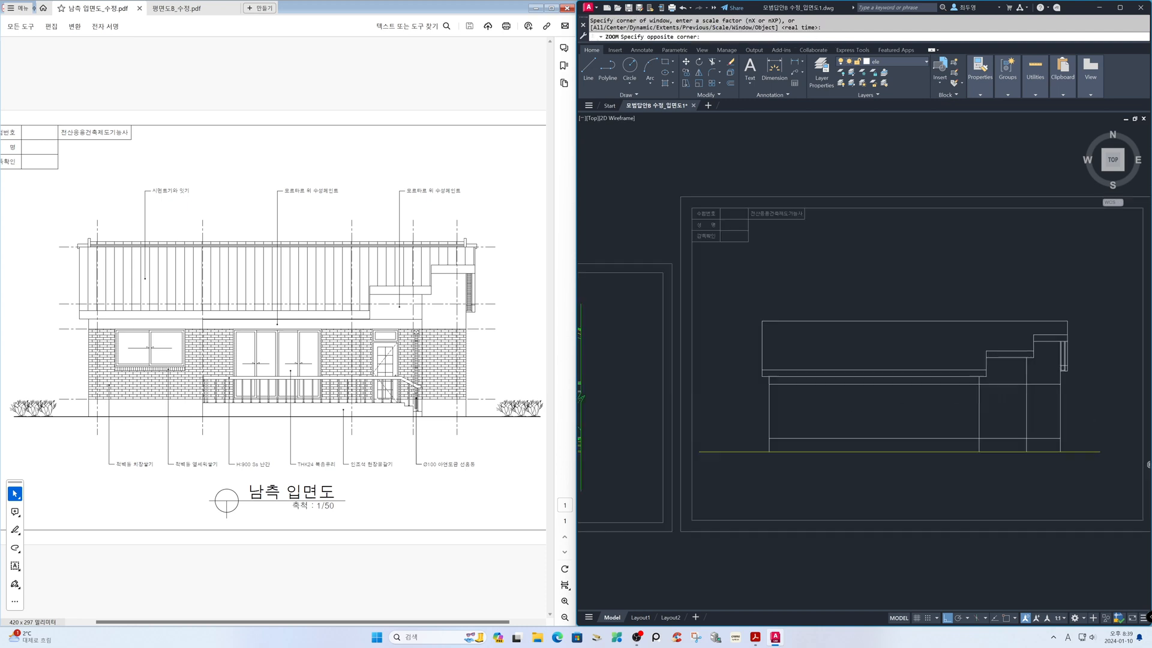
click(905, 62)
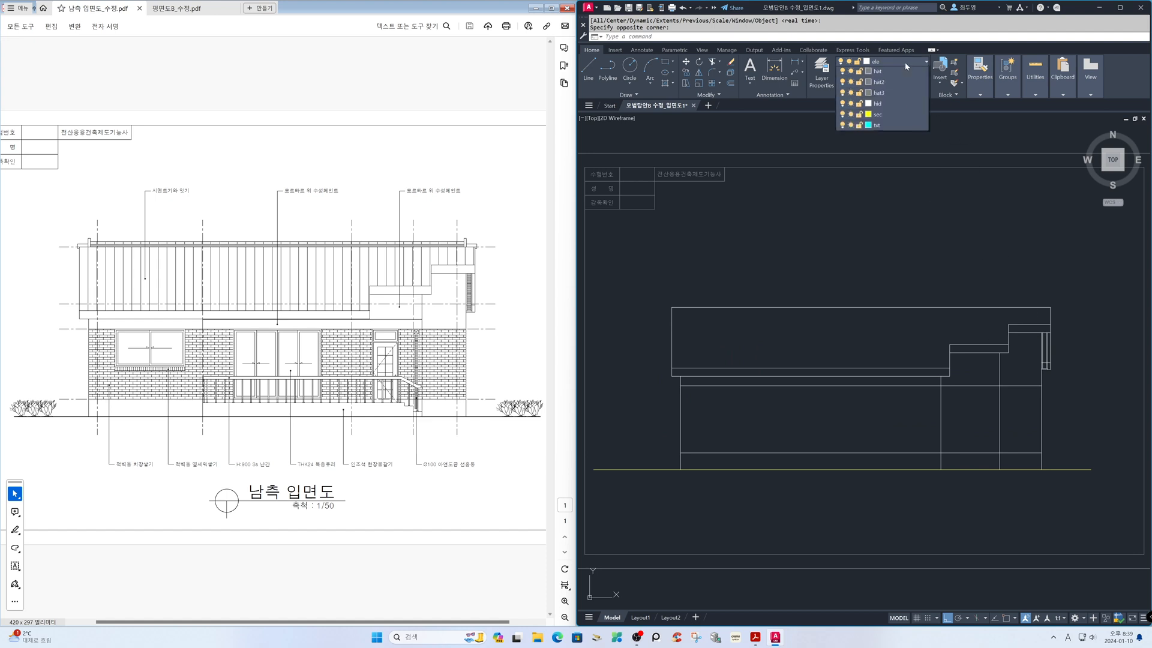
click(852, 84)
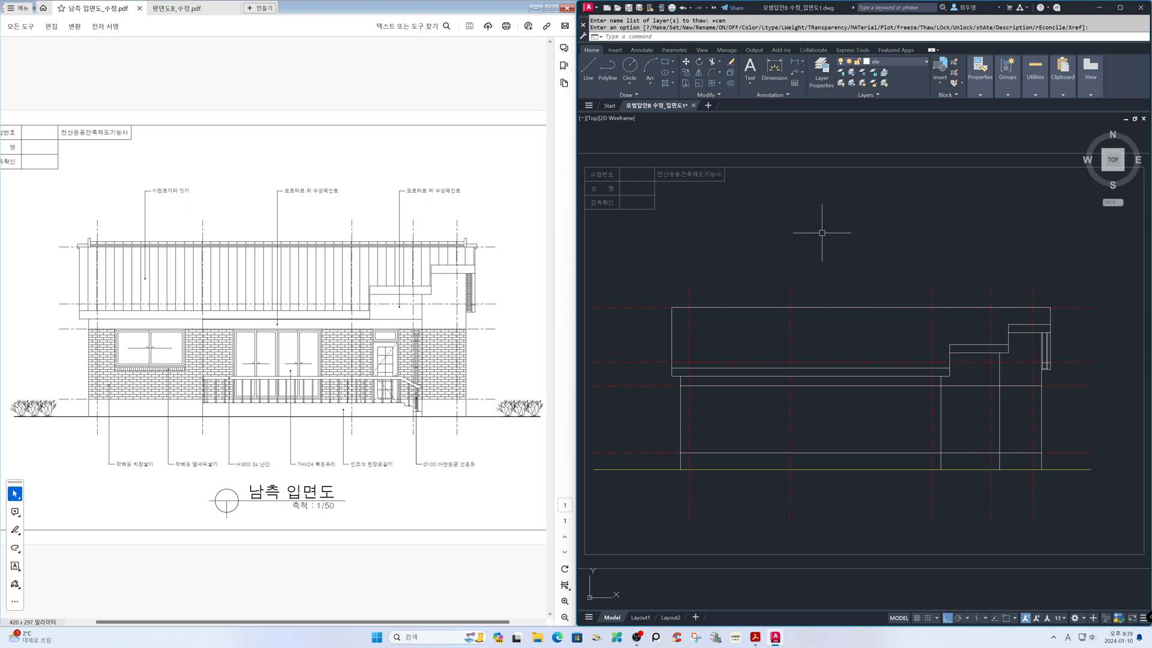
Draw horizontal construction lines through the top of the porch slab and the top of the front canopy in the section
text(z)
key(Return)
text(p)
key(Return)
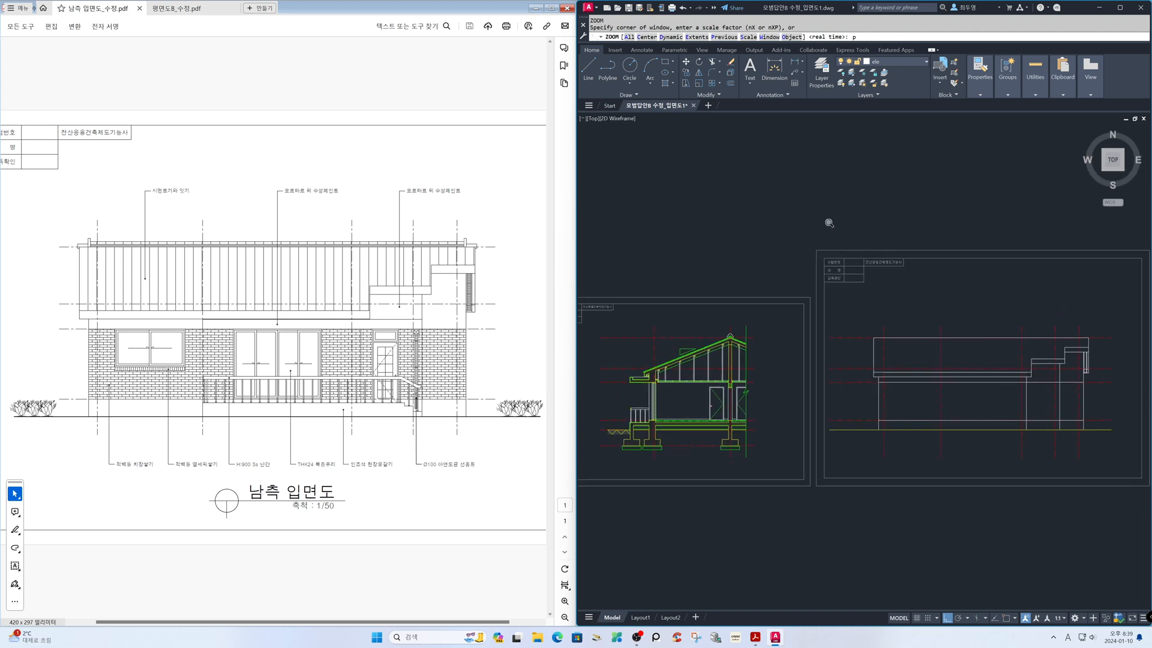
key(Return)
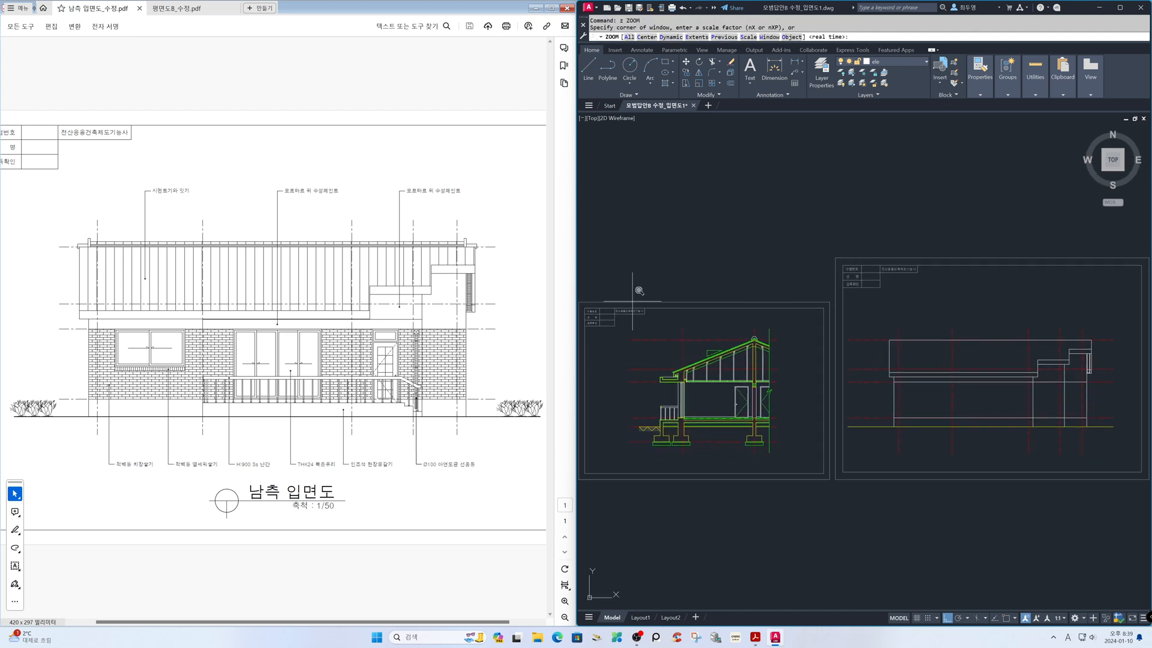
click(584, 306)
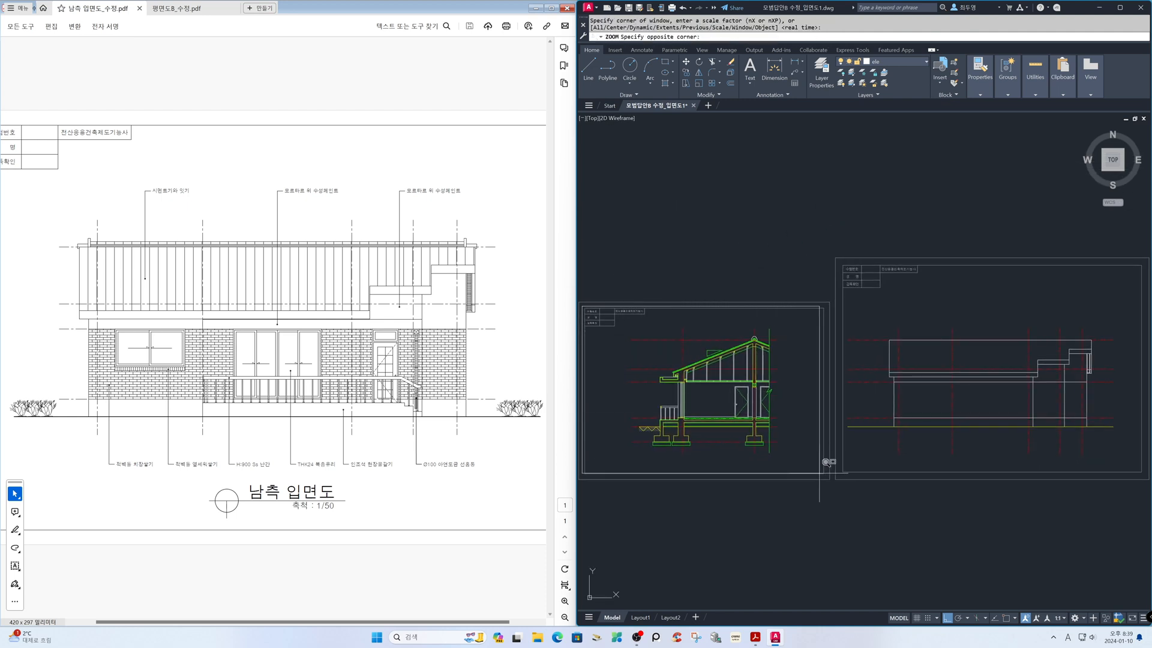
click(855, 508)
click(833, 466)
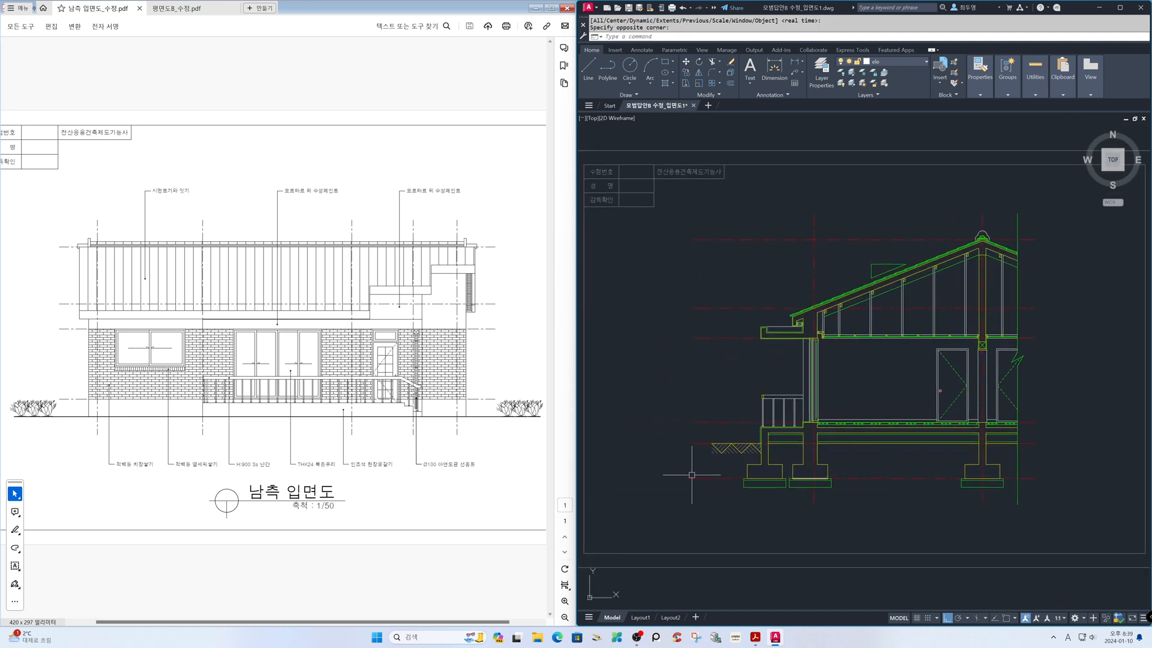
text(z)
key(Return)
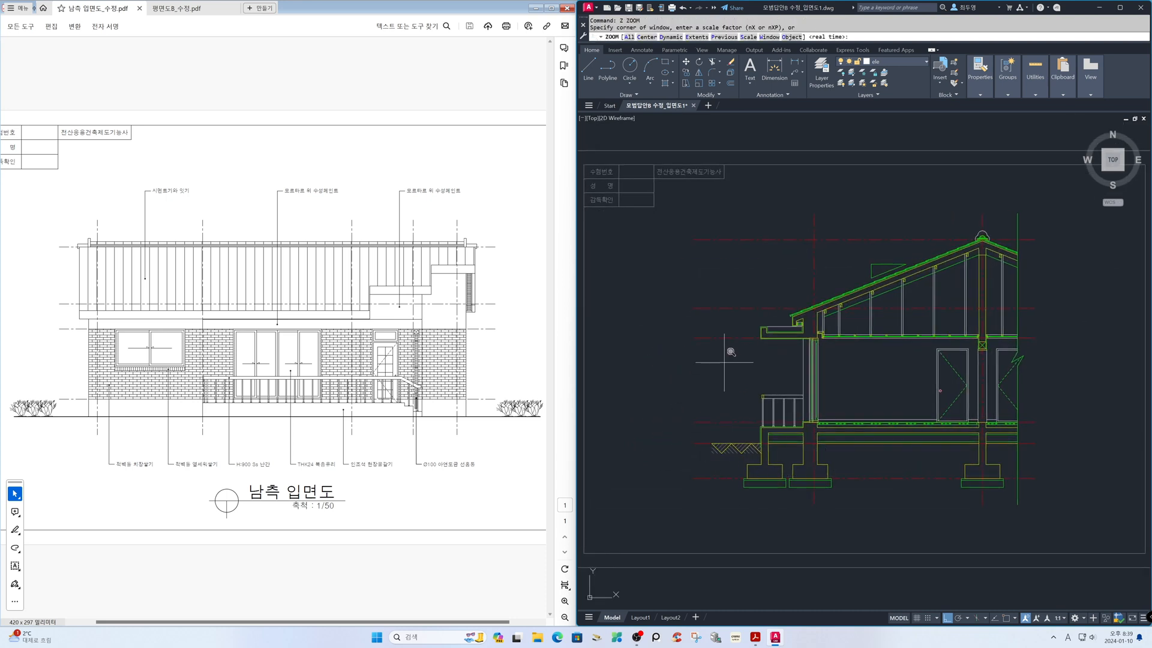
click(739, 315)
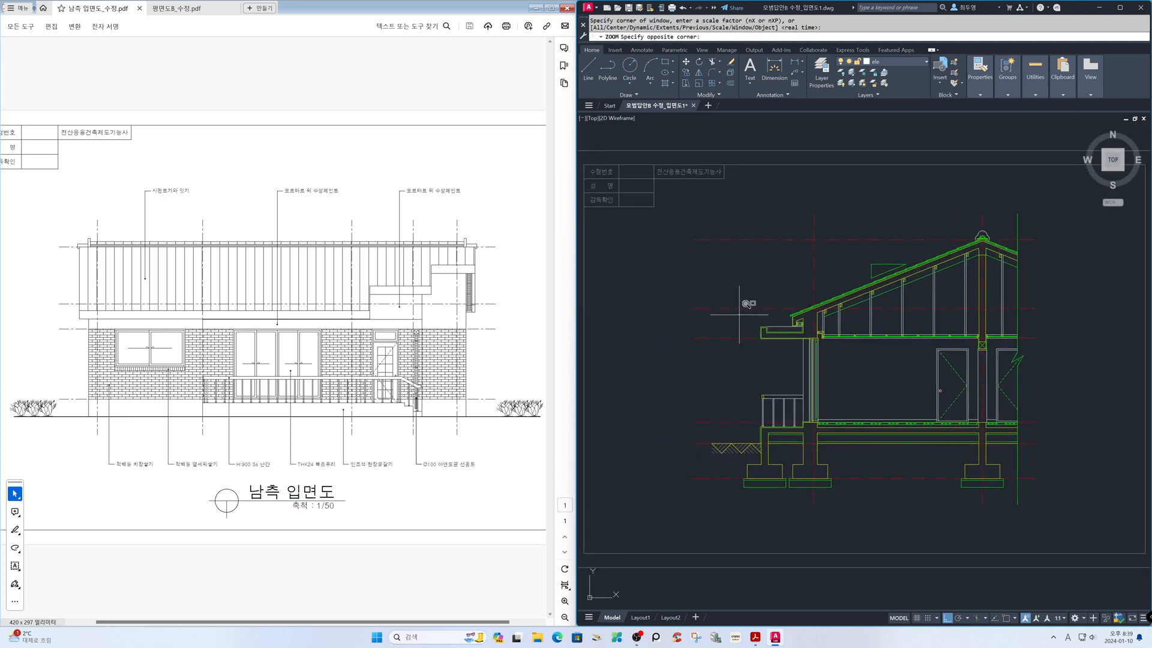
click(857, 452)
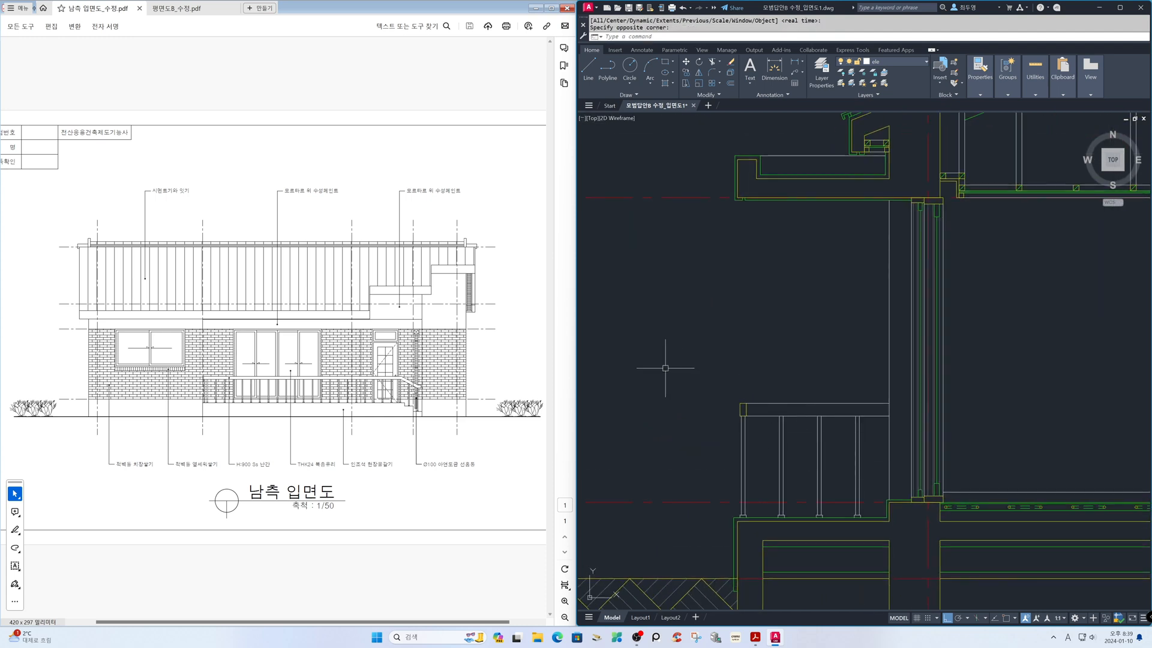
text(xl)
key(Return)
text(h)
key(Return)
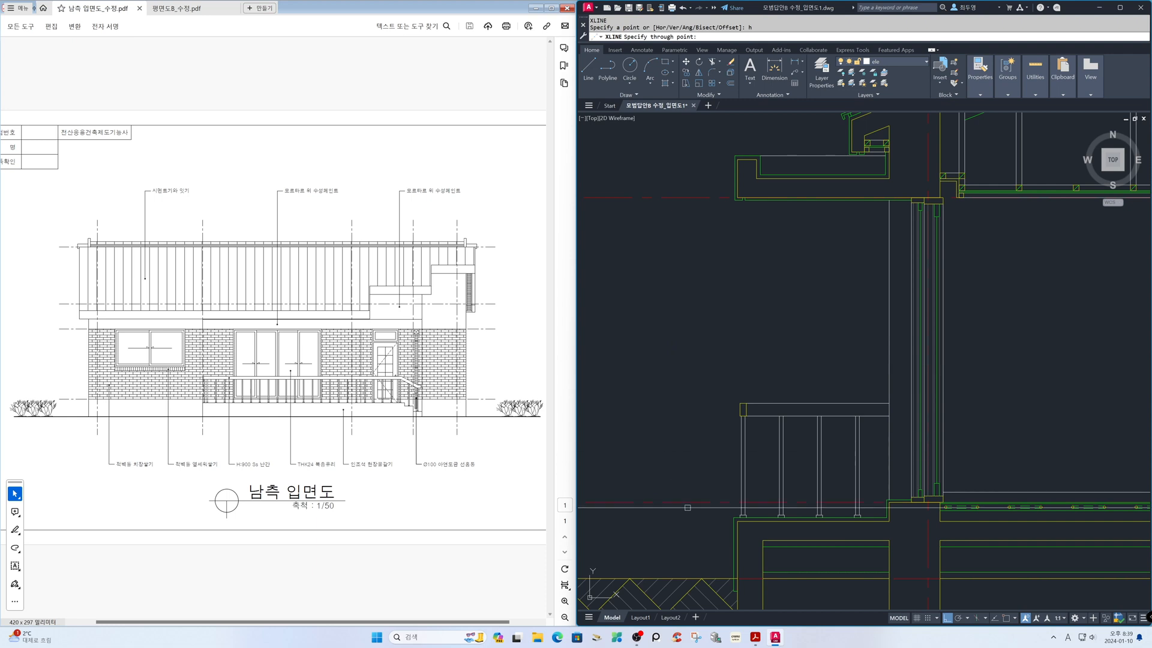
key(F3)
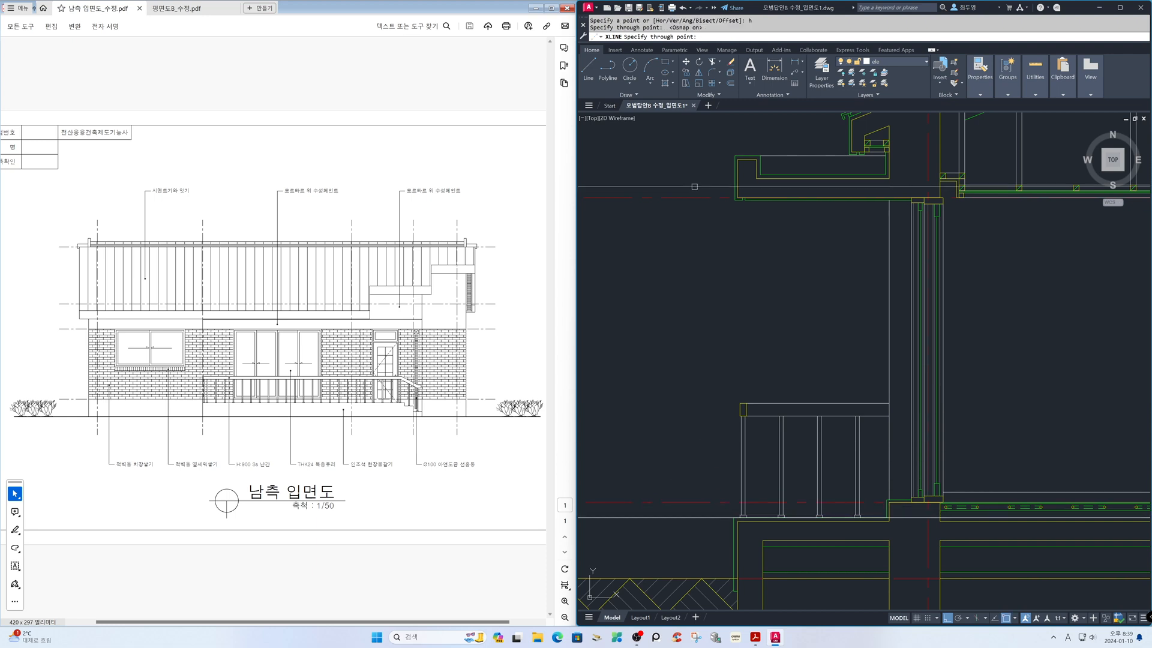
click(696, 156)
key(Return)
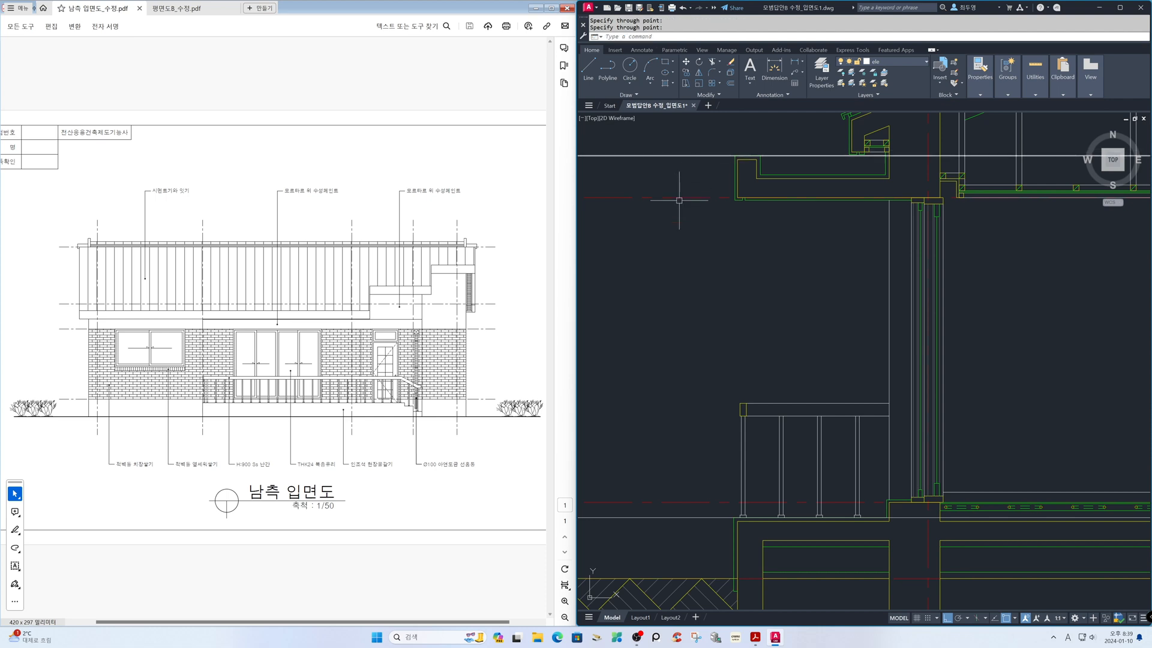
Trim the projected canopy and porch lines on the elevation so they run only between the second vertical centre line and the stepped eave's wall line
text(z)
key(Return)
text(p)
key(Return)
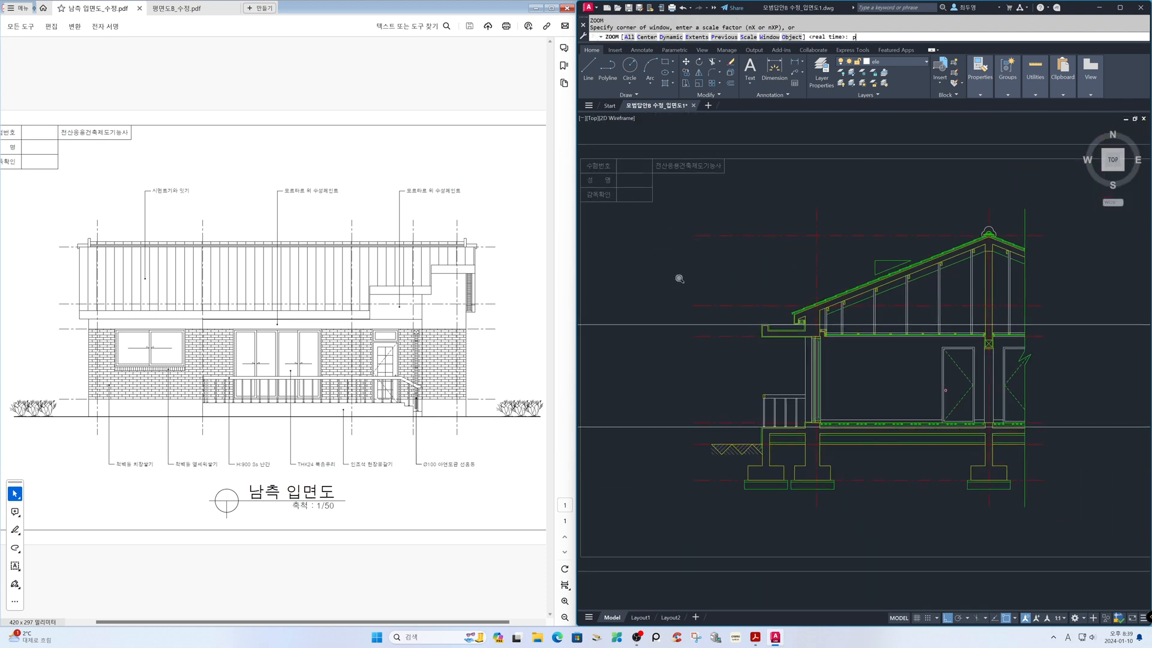
key(Return)
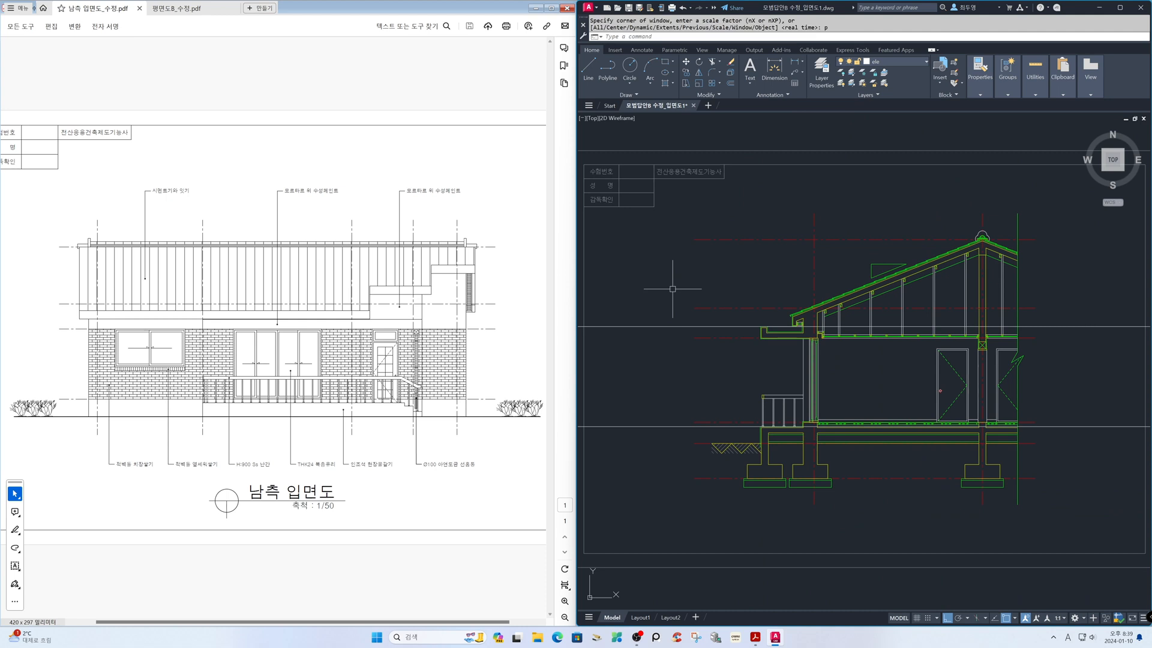
text(z)
key(Return)
key(Return)
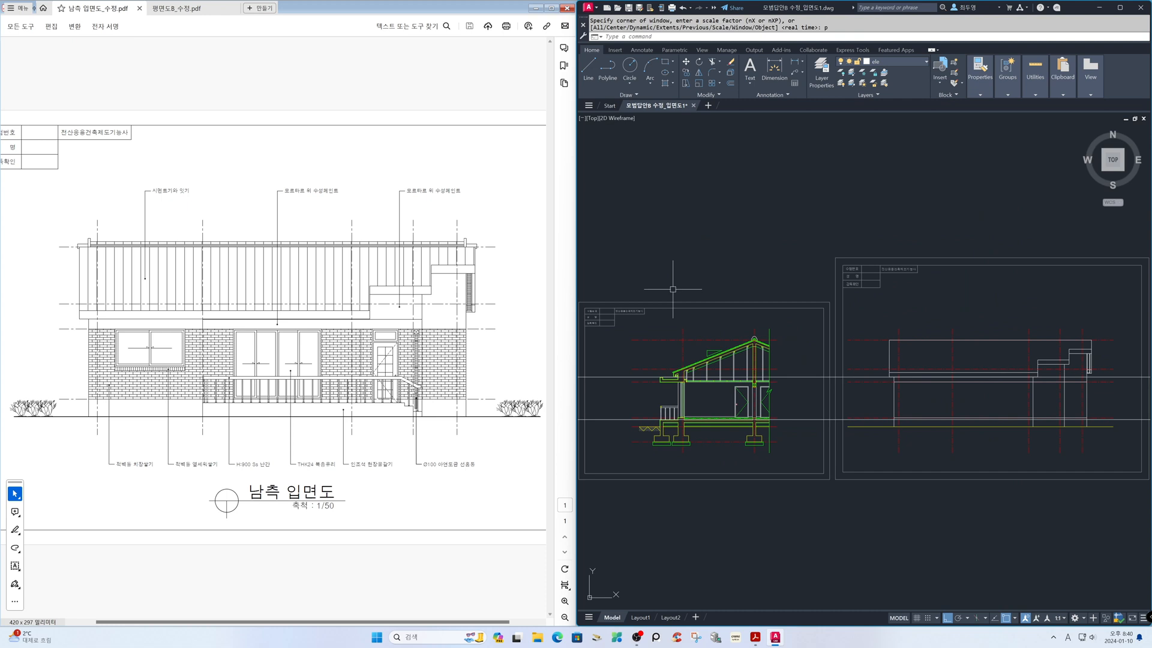
text(z)
key(Return)
click(847, 265)
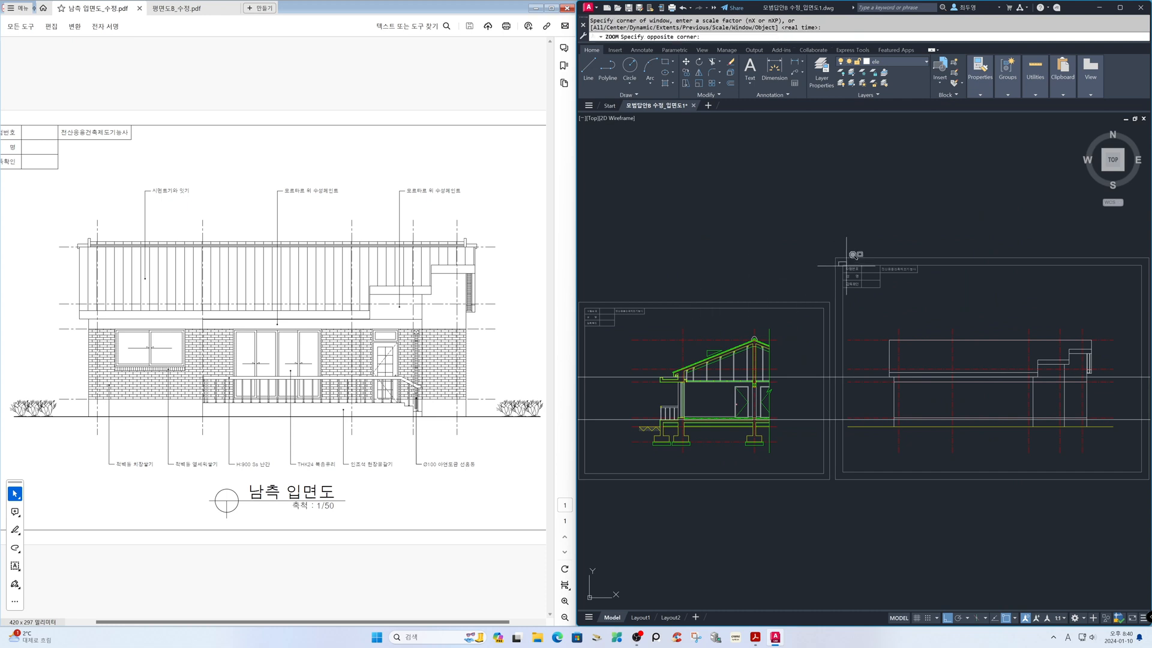
click(1149, 506)
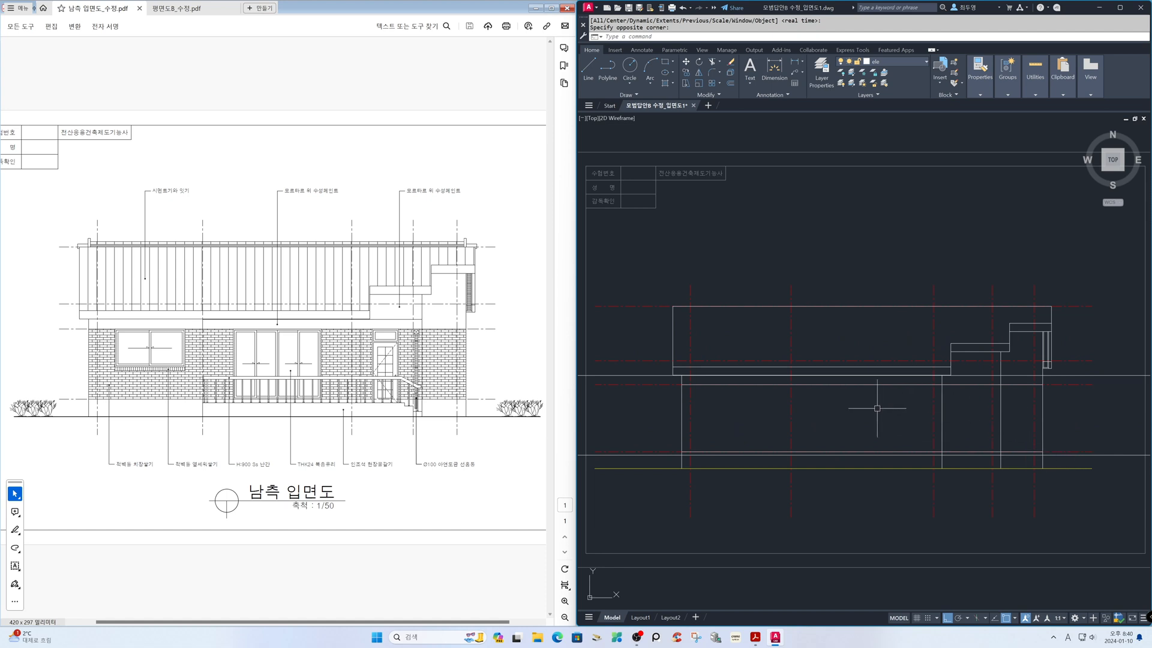
text(tr)
key(Return)
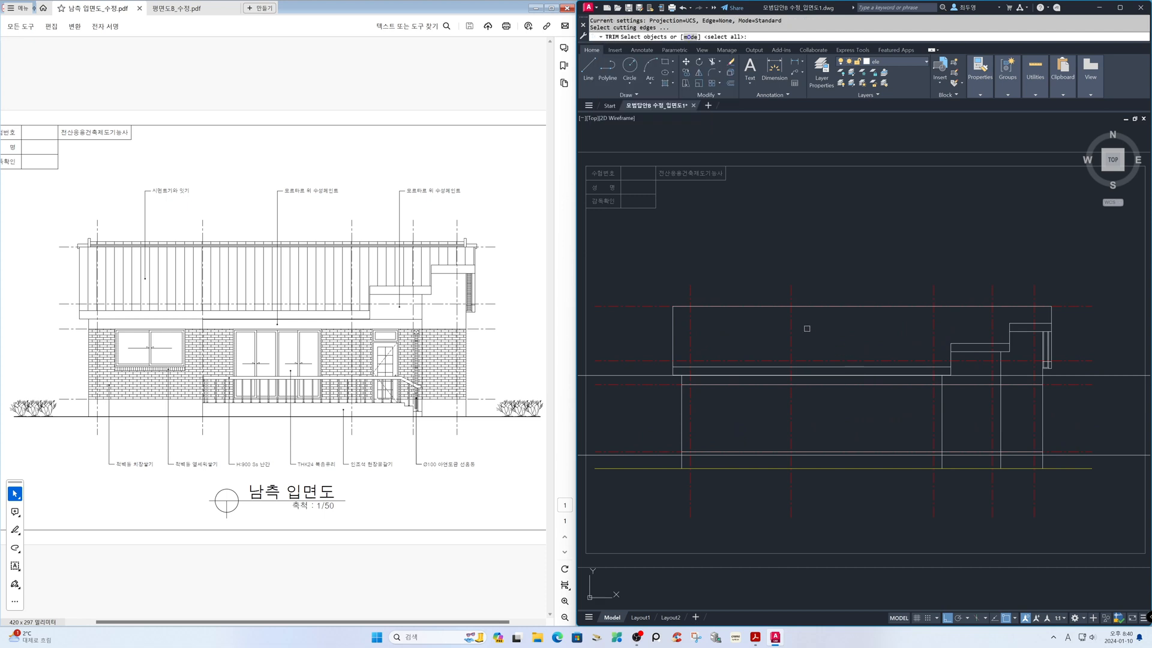
click(791, 326)
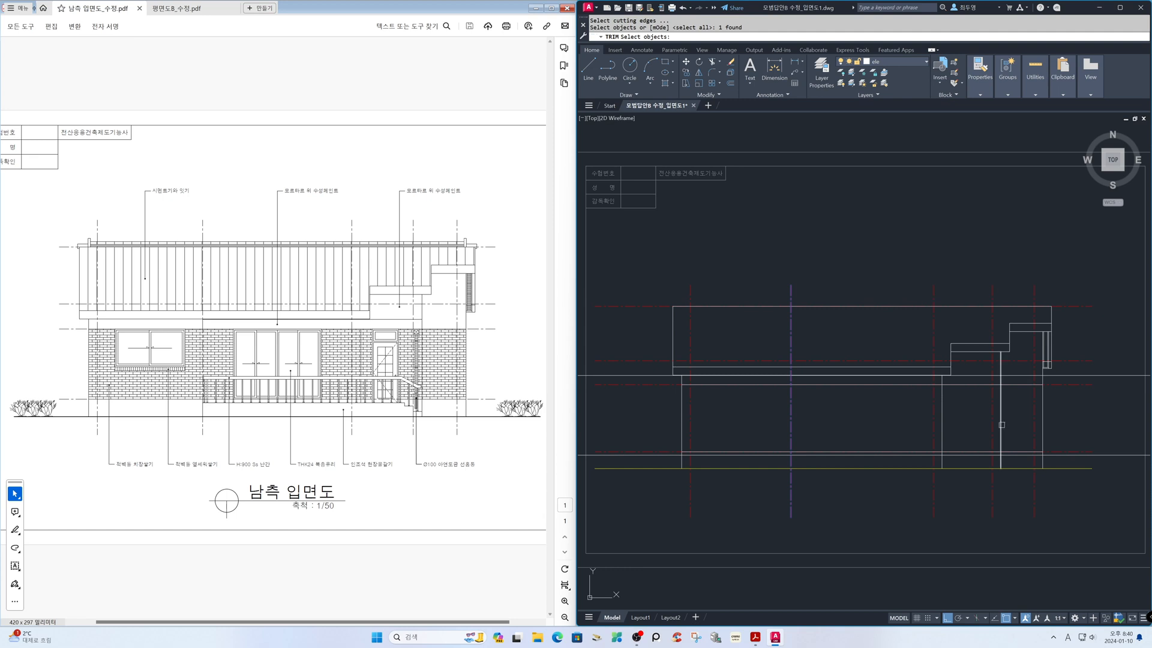
key(Return)
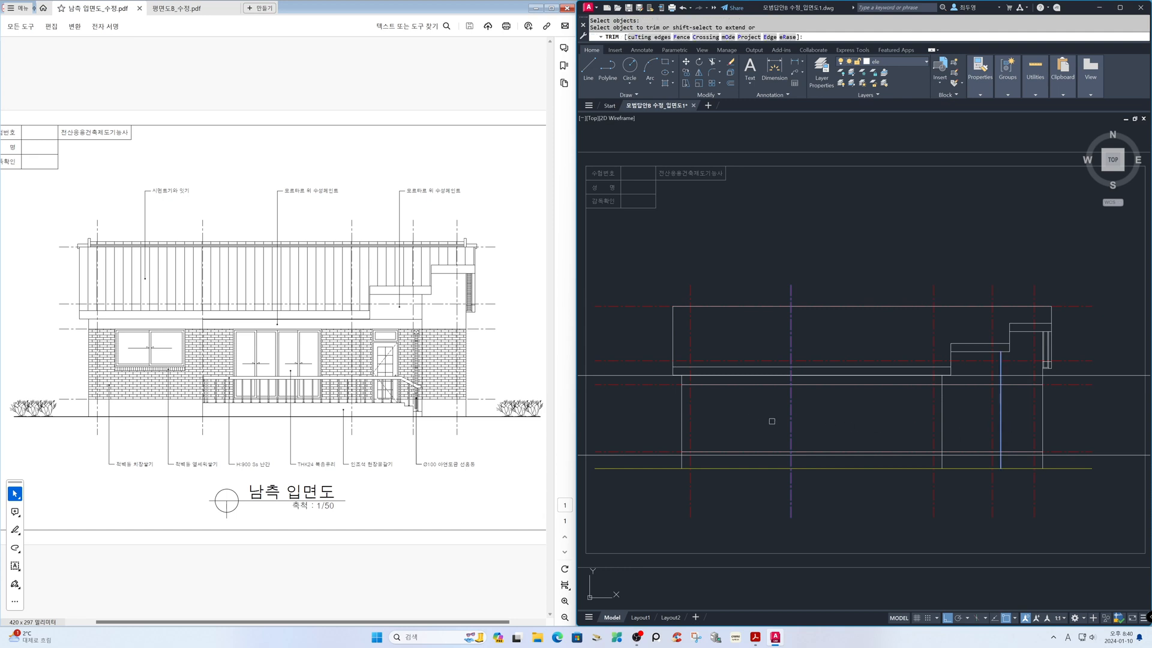
click(647, 376)
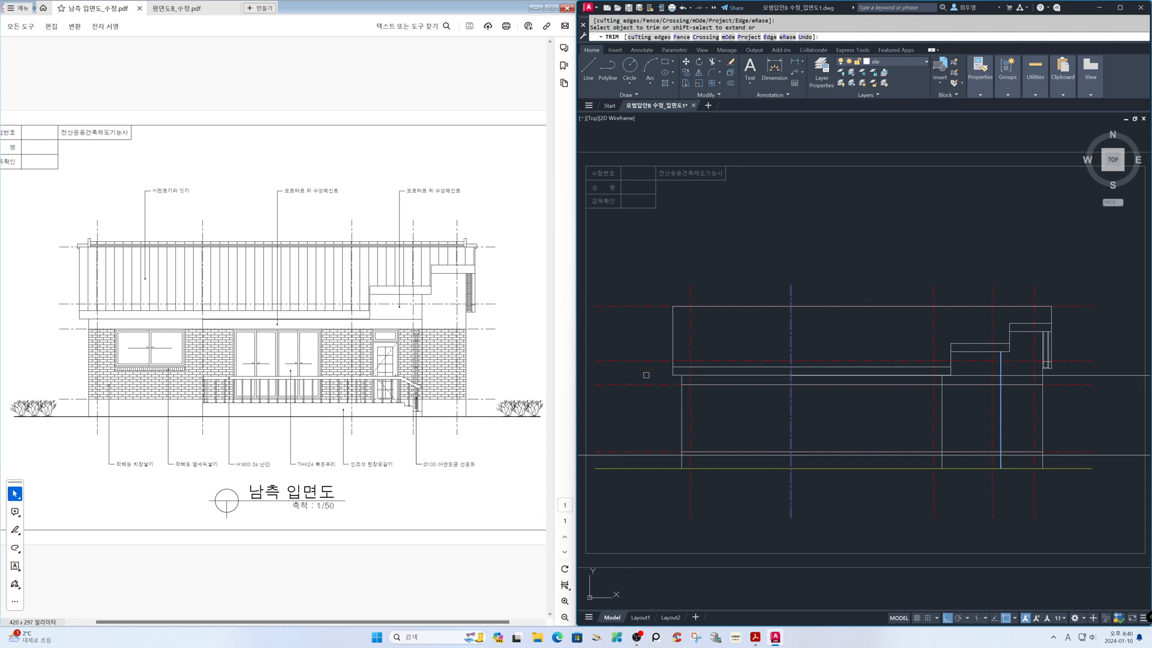
click(656, 455)
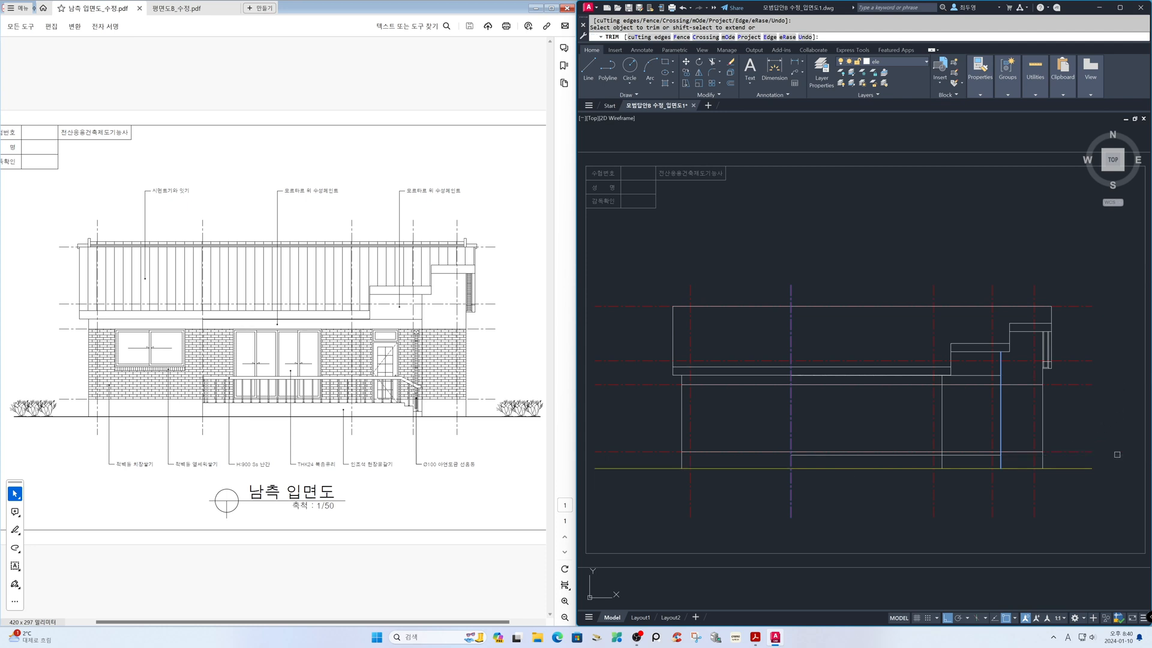
key(Return)
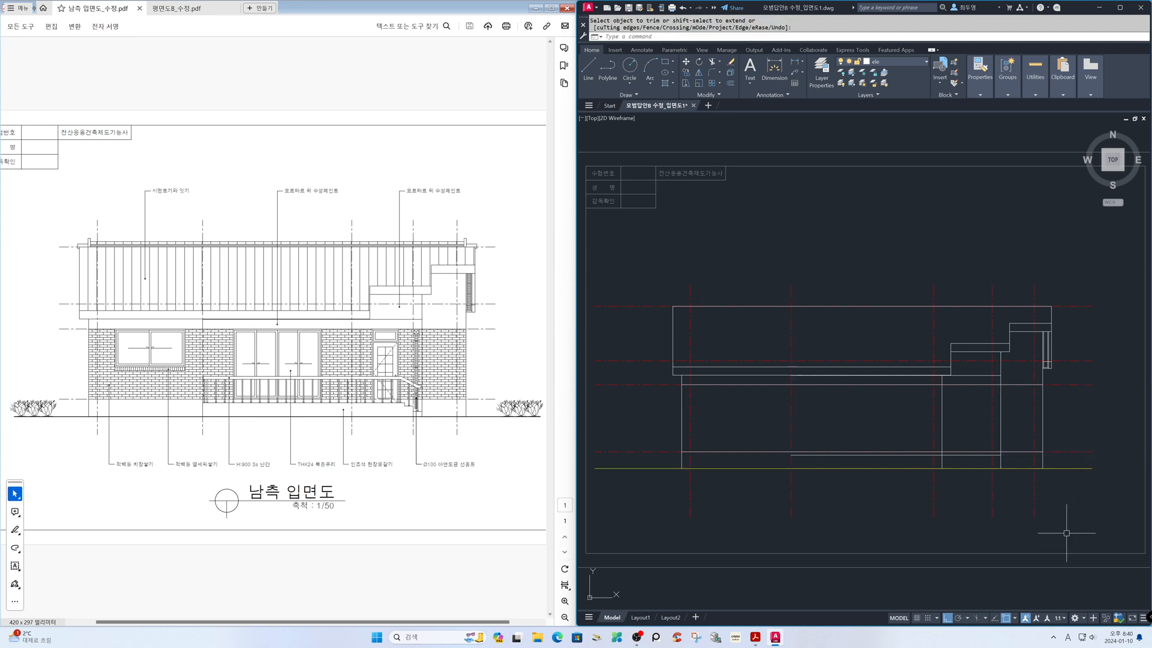
Draw a vertical line along the second centre line from the start of the canopy's top line to the line at its underside
text(z)
key(Return)
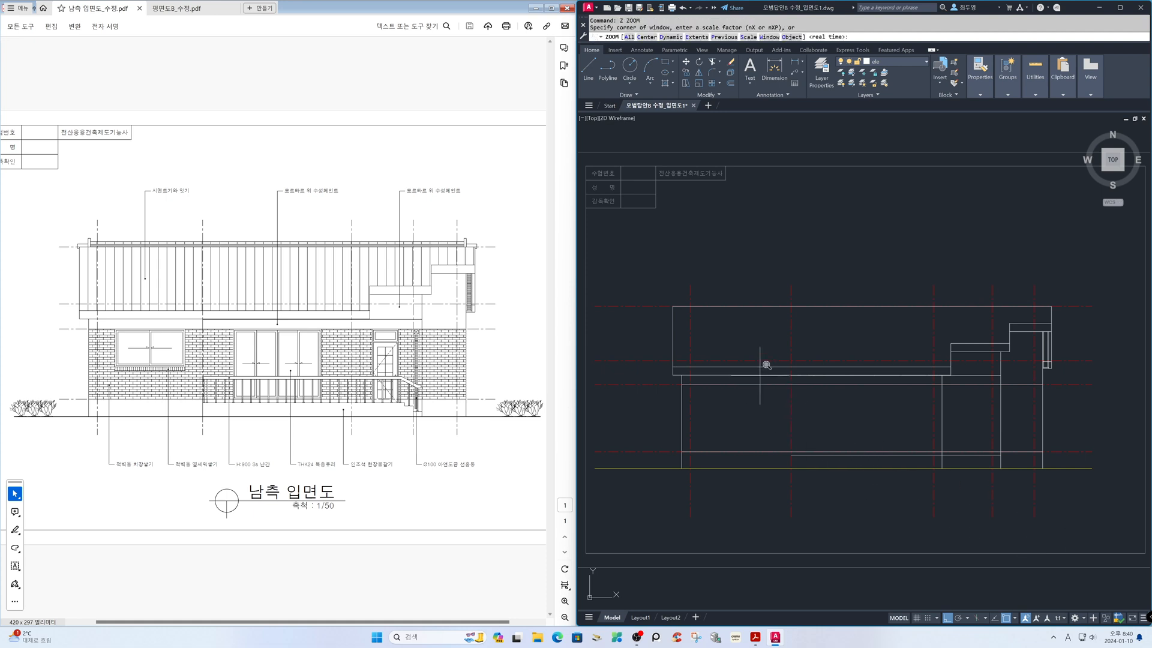
click(744, 363)
click(862, 478)
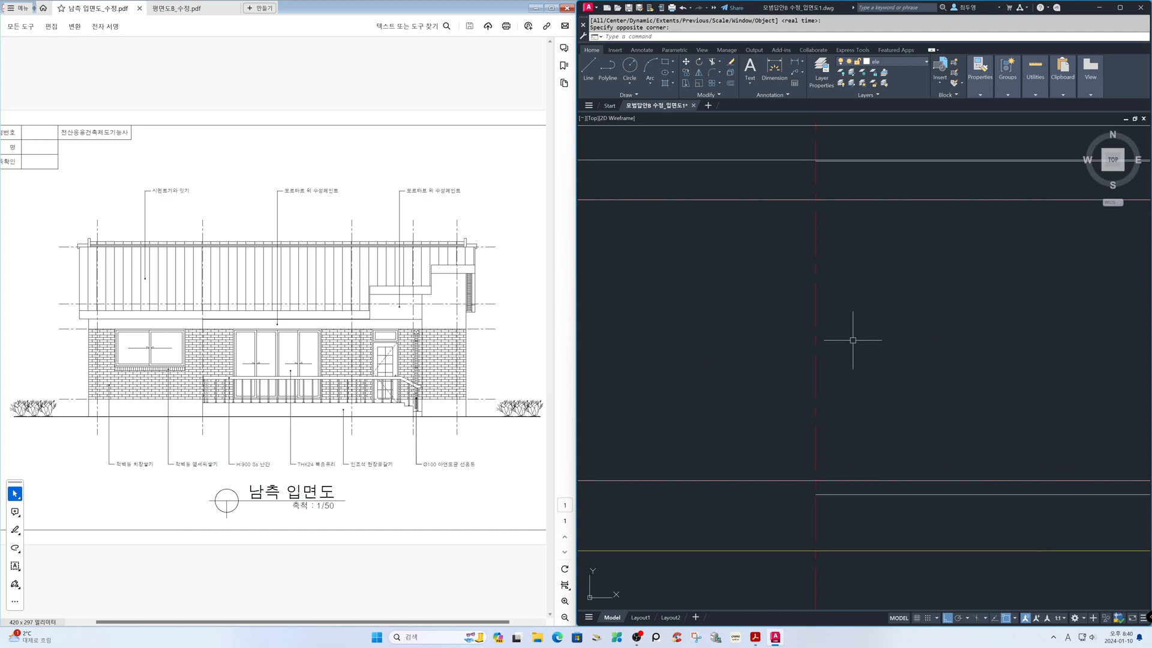
text(l)
key(Return)
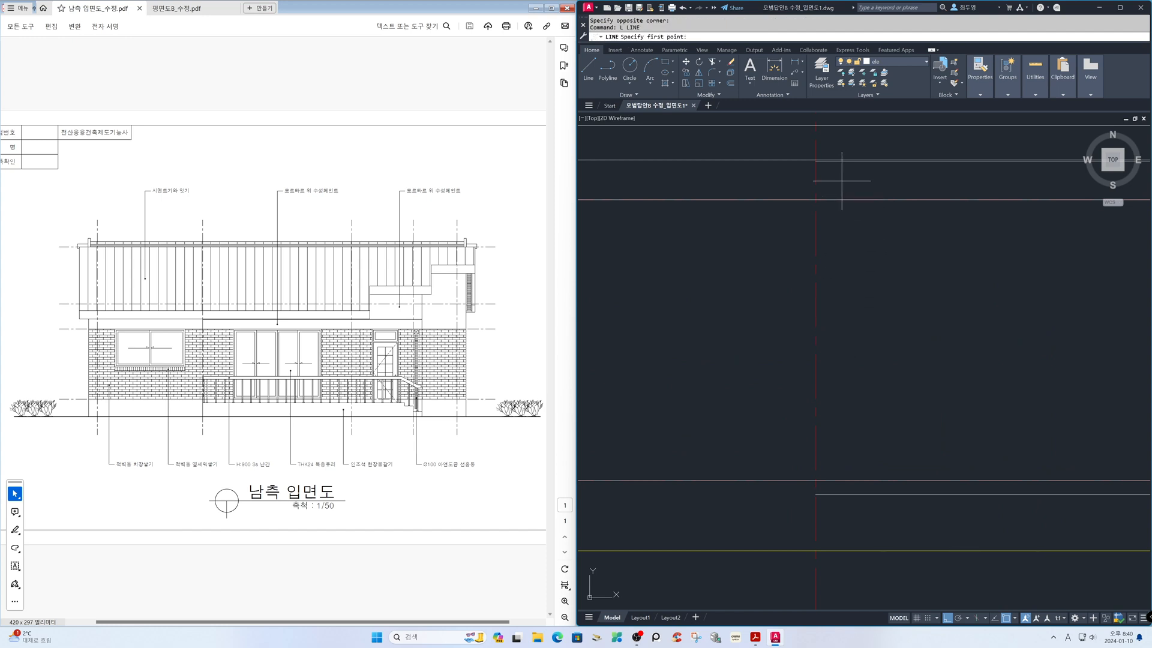
click(830, 163)
click(815, 200)
key(Return)
Draw a vertical line from the start of the porch's top line down to the ground line
key(Return)
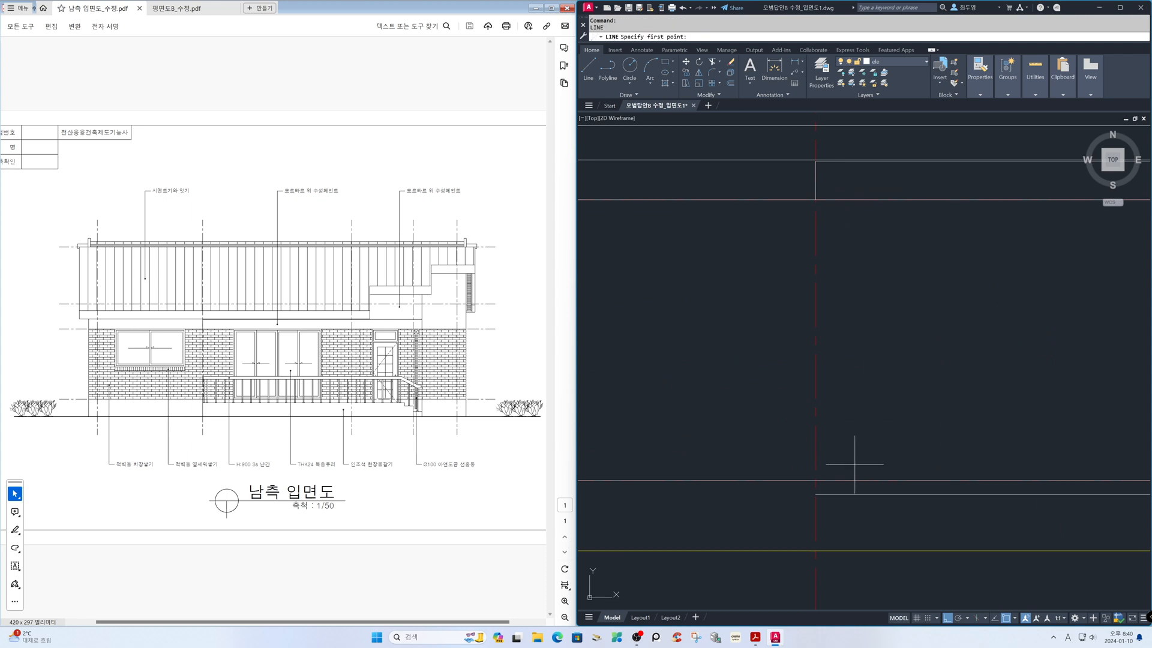
click(815, 494)
click(815, 550)
key(Return)
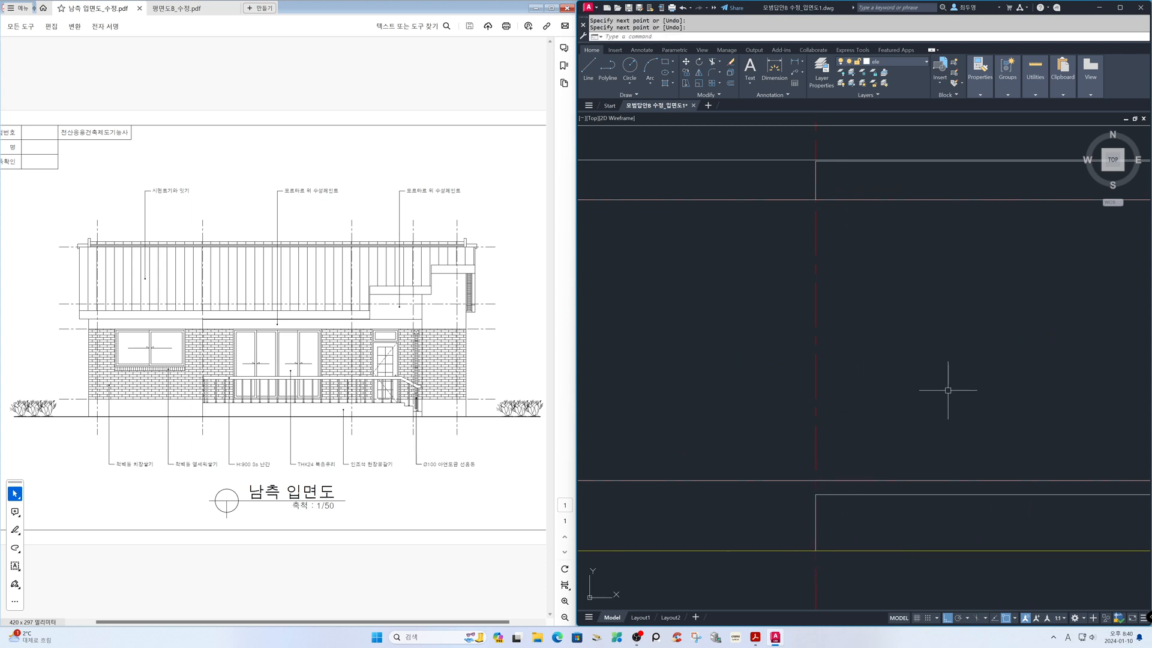
Freeze the cen layer to hide the centre lines around the porch's stair end
text(z)
key(Return)
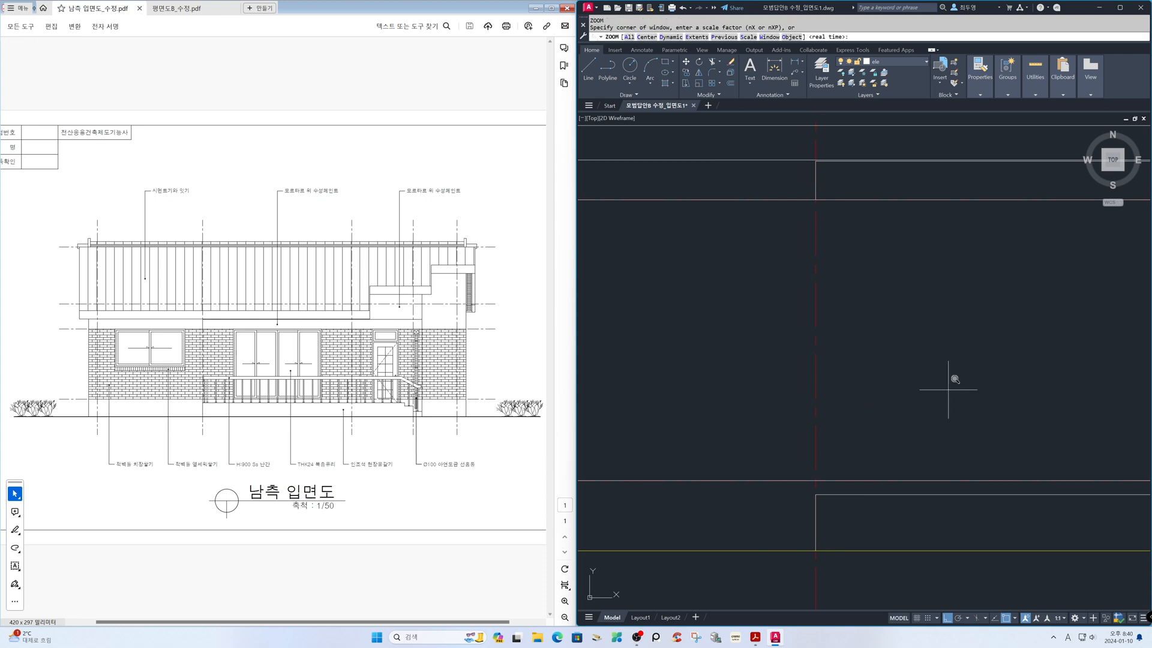
text(p)
key(Return)
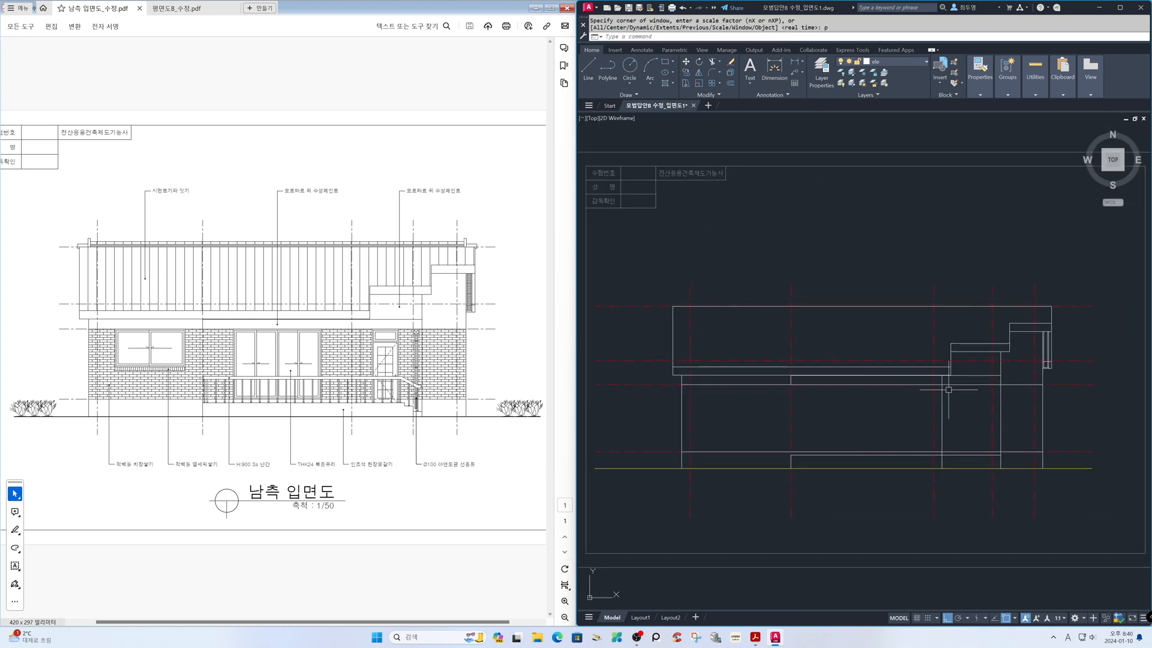
key(Return)
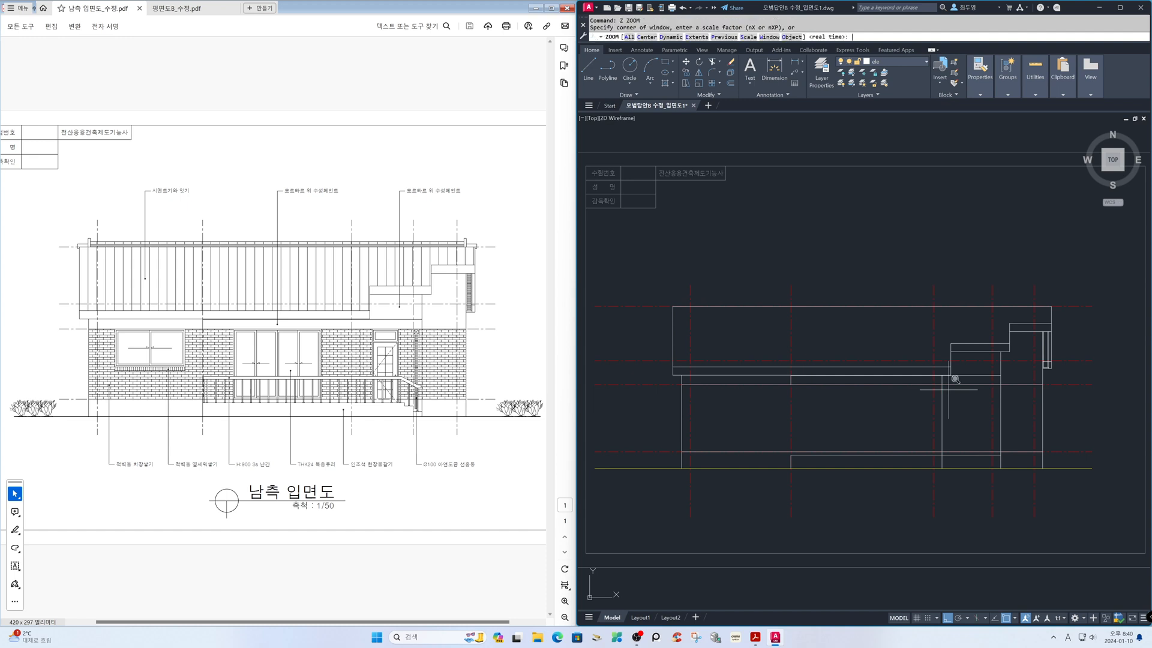
click(921, 351)
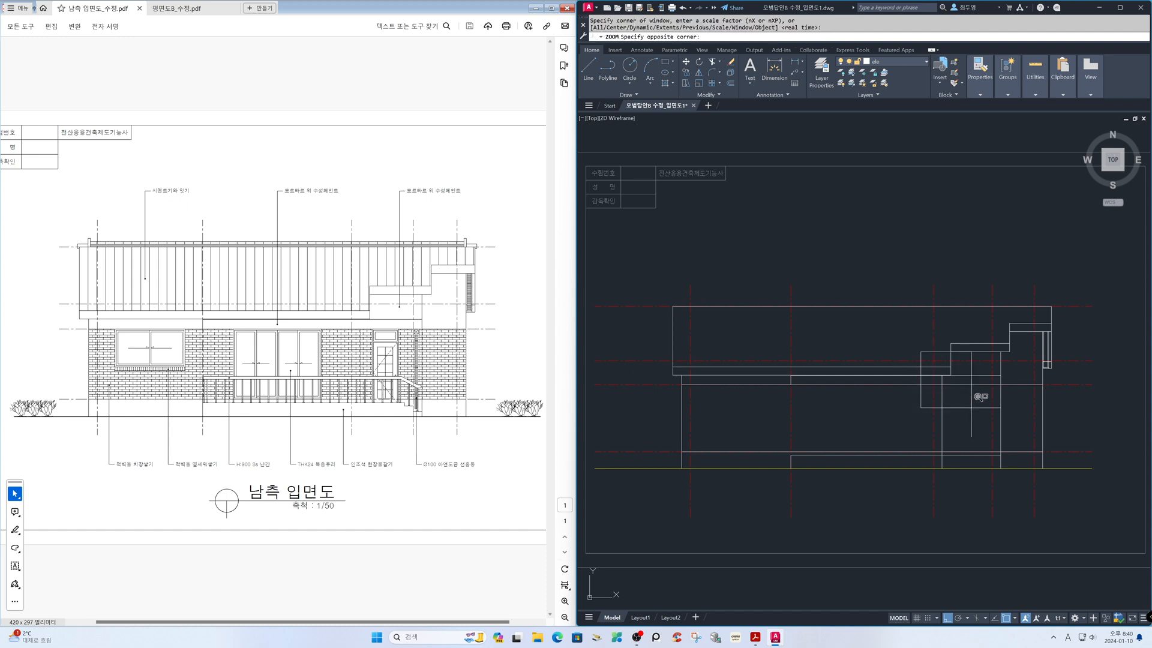
click(1024, 471)
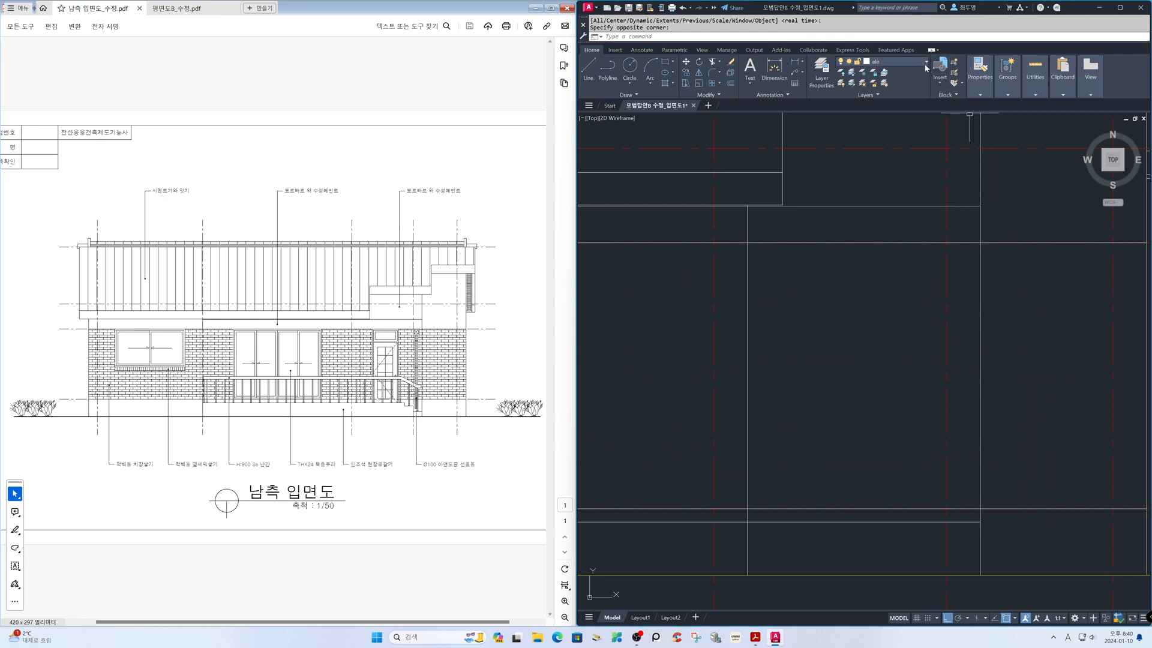
click(923, 62)
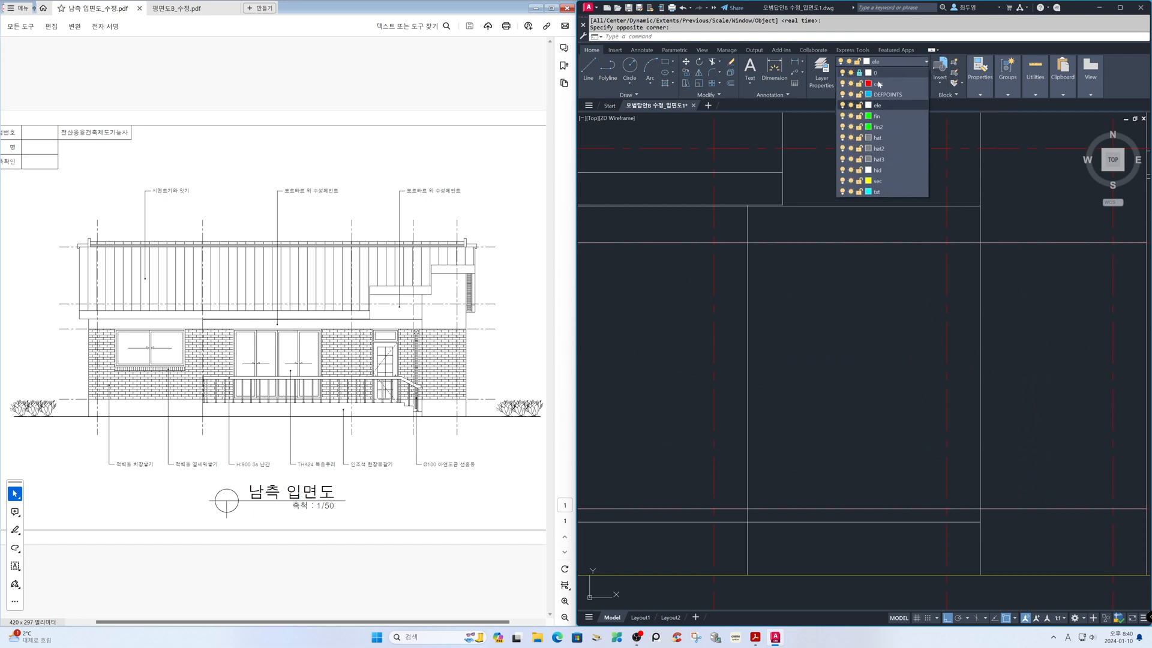
click(850, 84)
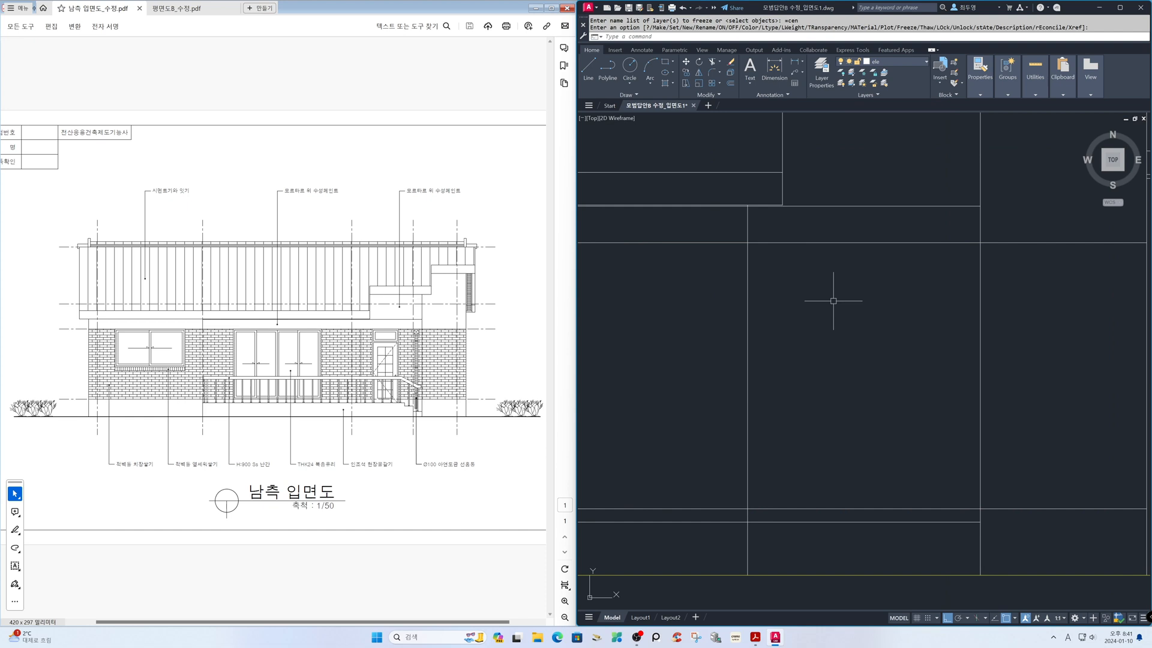
Trim the inner vertical wall line within the canopy band and below the porch's top line
text(tr)
key(Return)
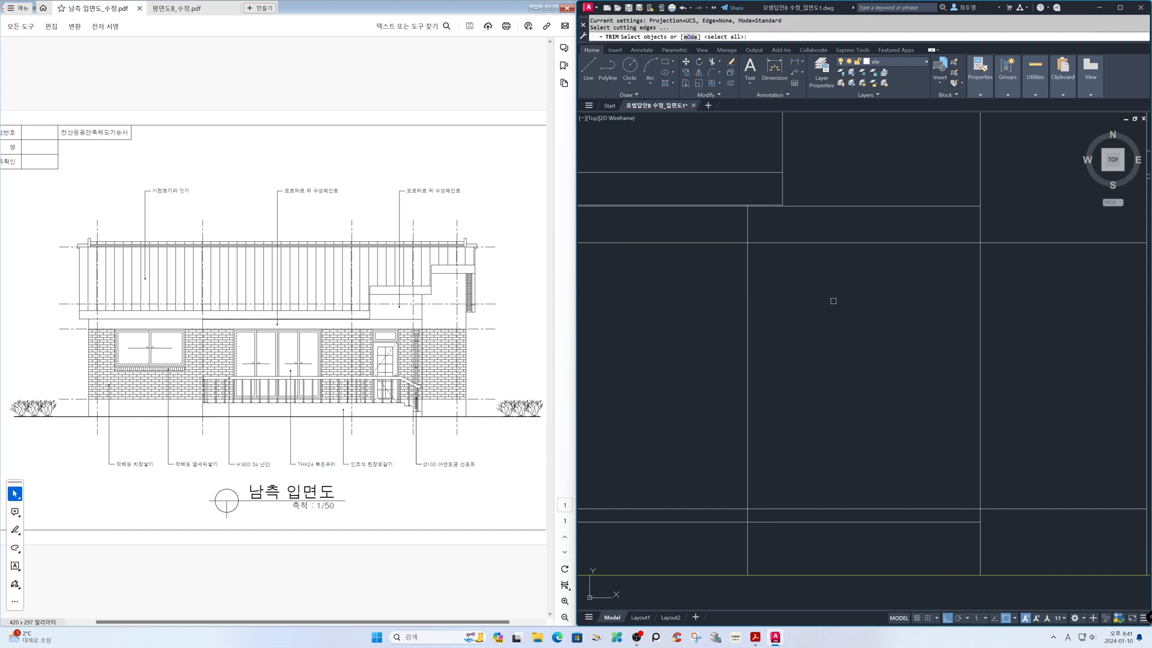
key(Return)
click(750, 227)
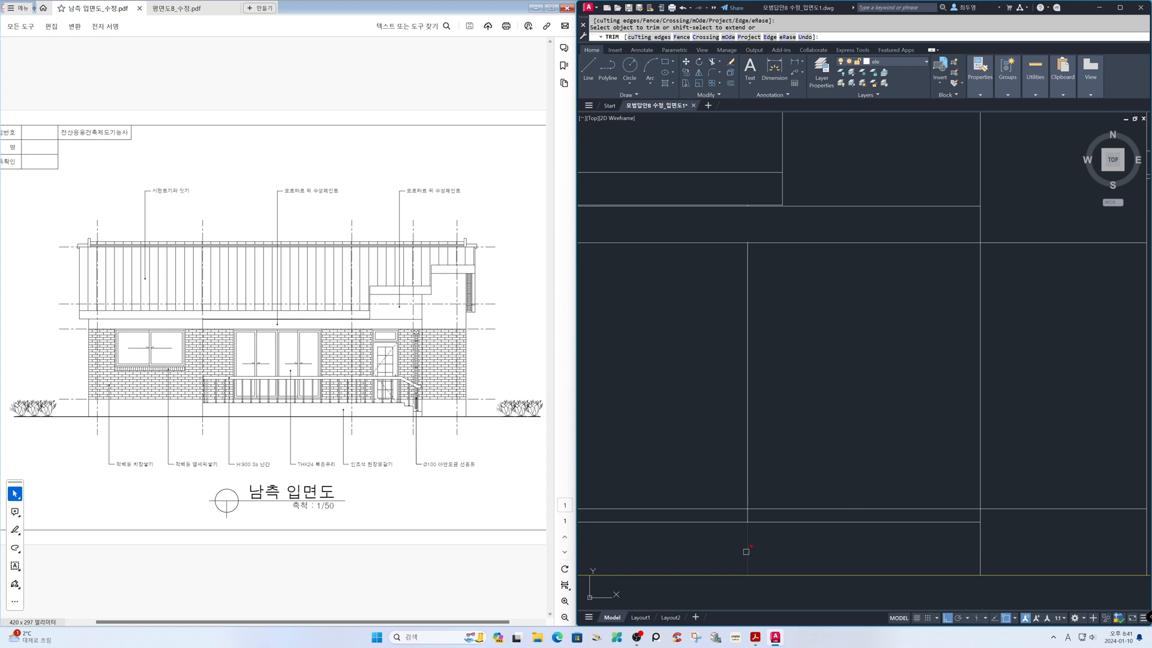
key(Return)
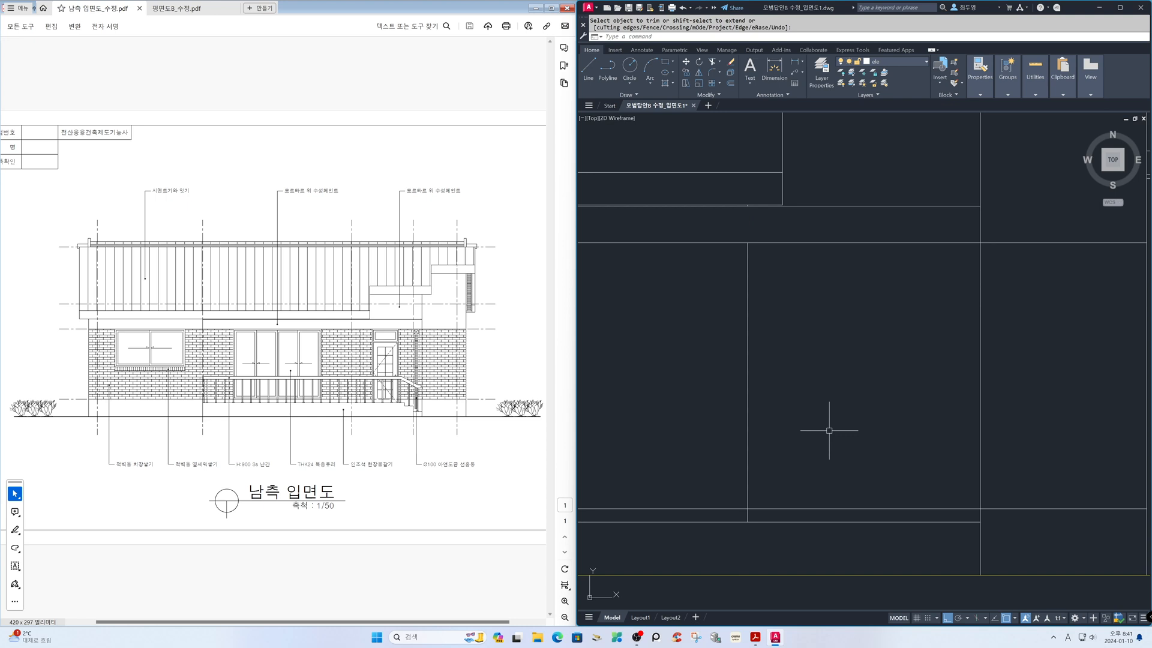
Offset the porch's top line downward twice by 150 for the stair risers, with object snap off
text(o)
key(Return)
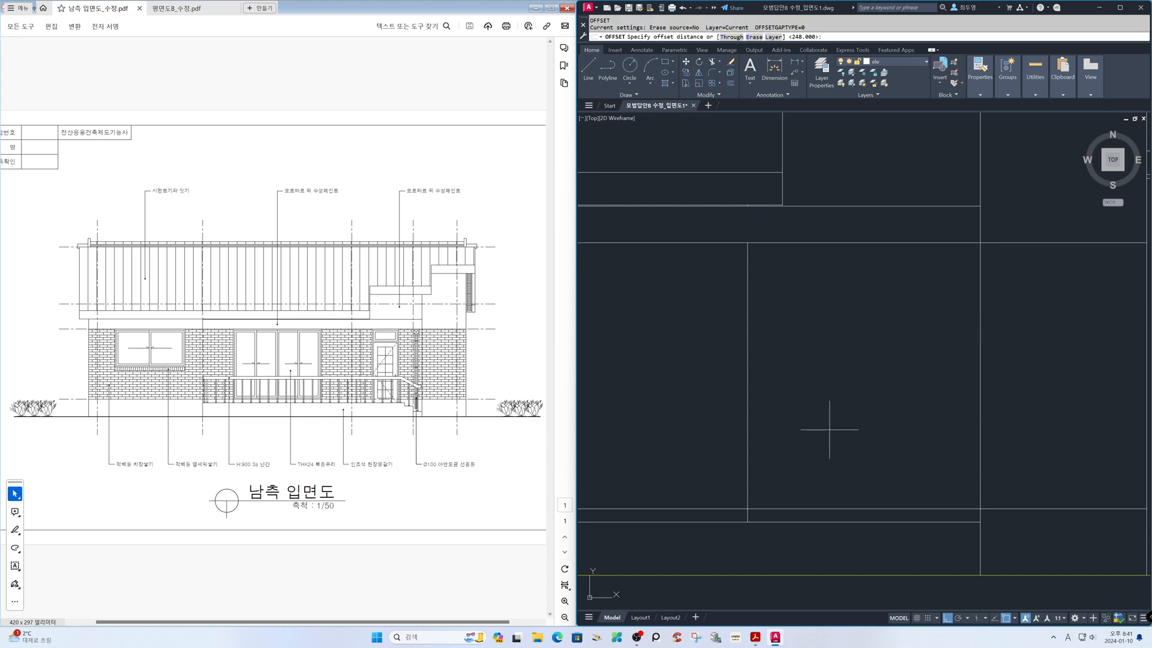
text(150)
key(Return)
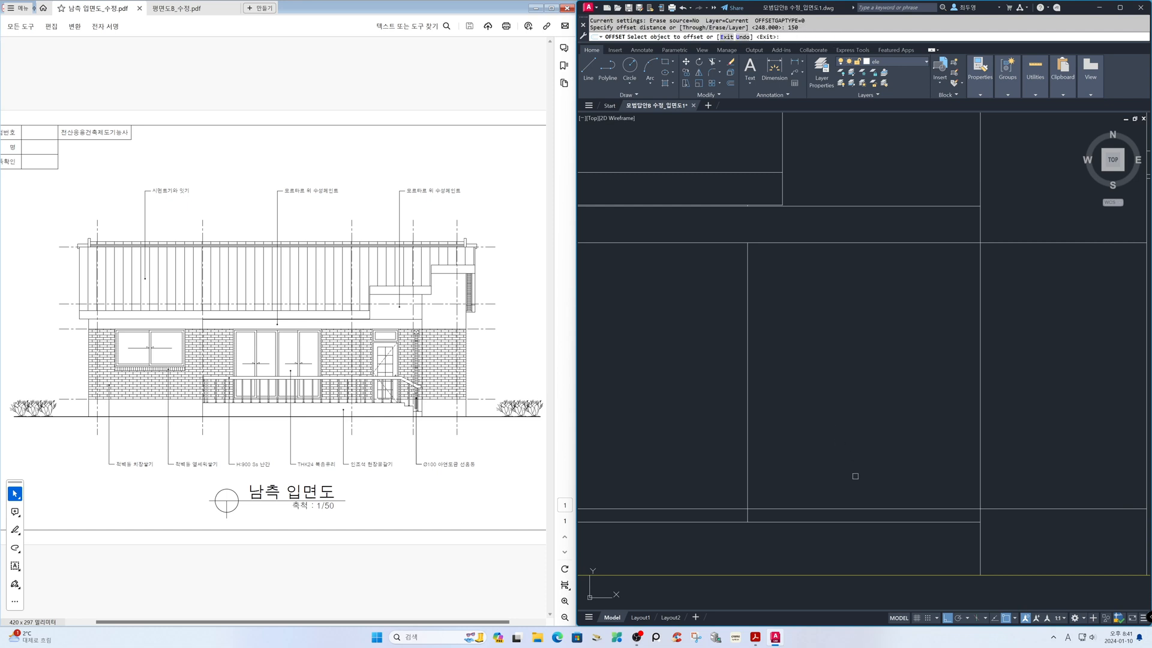
click(861, 521)
click(861, 540)
key(F3)
click(861, 540)
click(861, 552)
key(Return)
Offset the vertical line at the stair end of the porch twice inward by 300 for the stair treads
key(Return)
text(300)
key(Return)
click(980, 502)
click(963, 497)
click(947, 492)
click(912, 487)
Fillet the tread and riser lines with radius 0 in Multiple mode to form the stepped stair profile down to the ground line
key(Return)
text(f)
key(Return)
text(m)
key(Return)
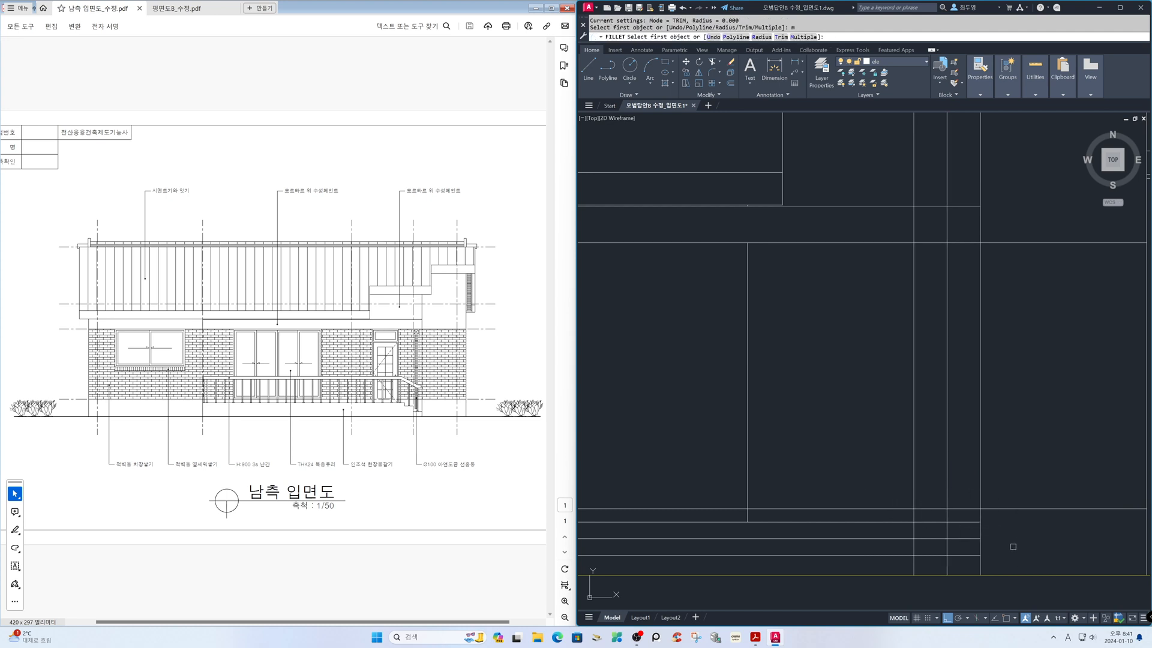
click(980, 564)
click(968, 556)
click(946, 543)
click(939, 539)
click(927, 539)
click(915, 530)
click(903, 522)
key(Return)
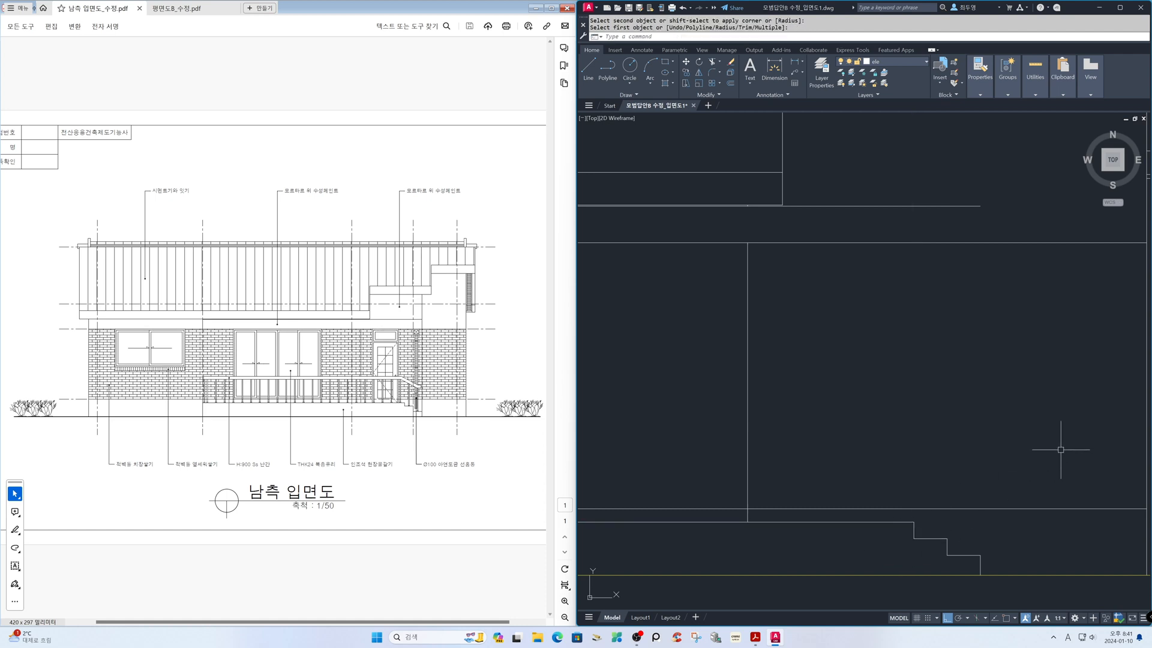
Extend the vertical line at the porch's stair end up to the underside of the middle stepped eave band
text(z)
key(Return)
text(p)
key(Return)
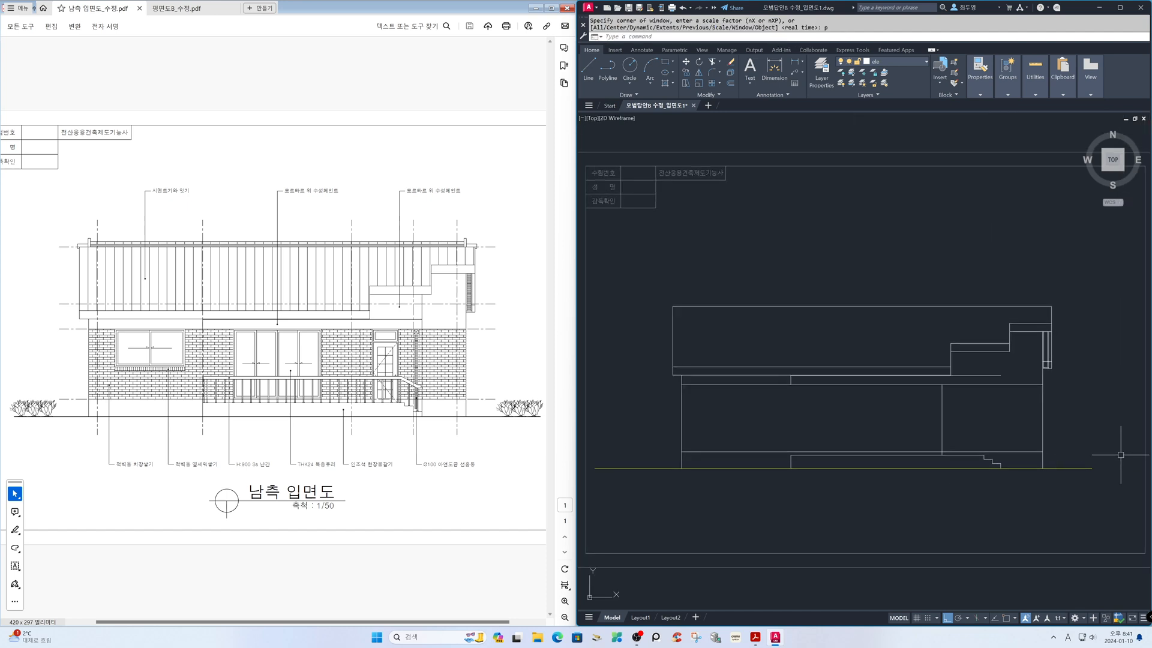
text(z)
key(Return)
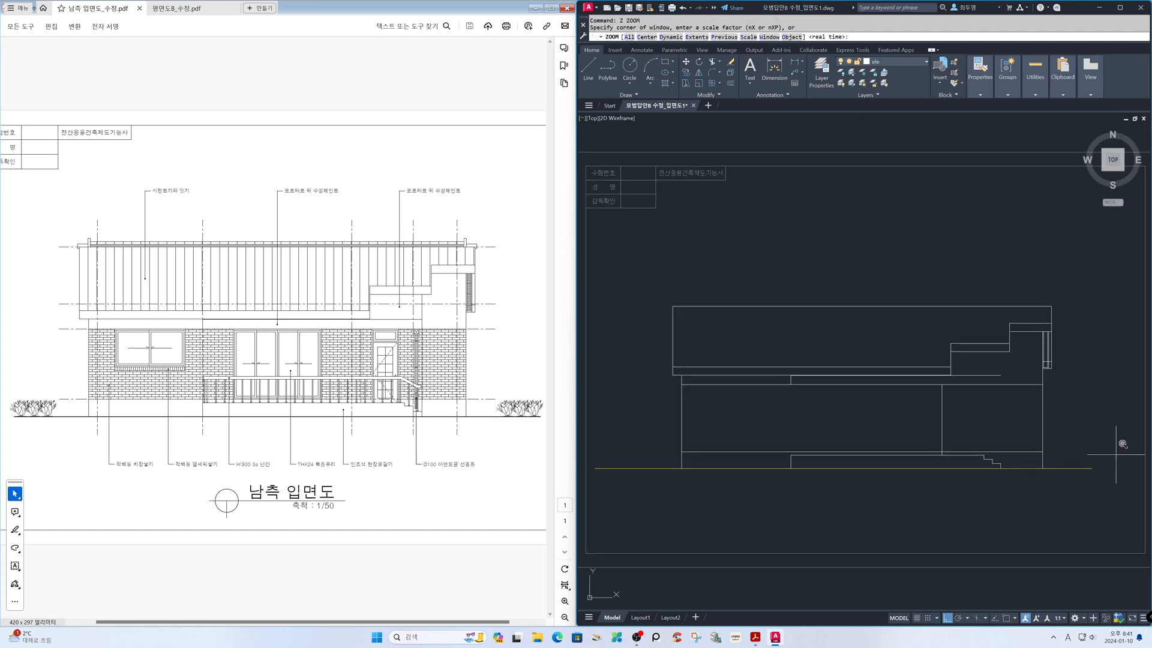
click(907, 338)
click(1071, 465)
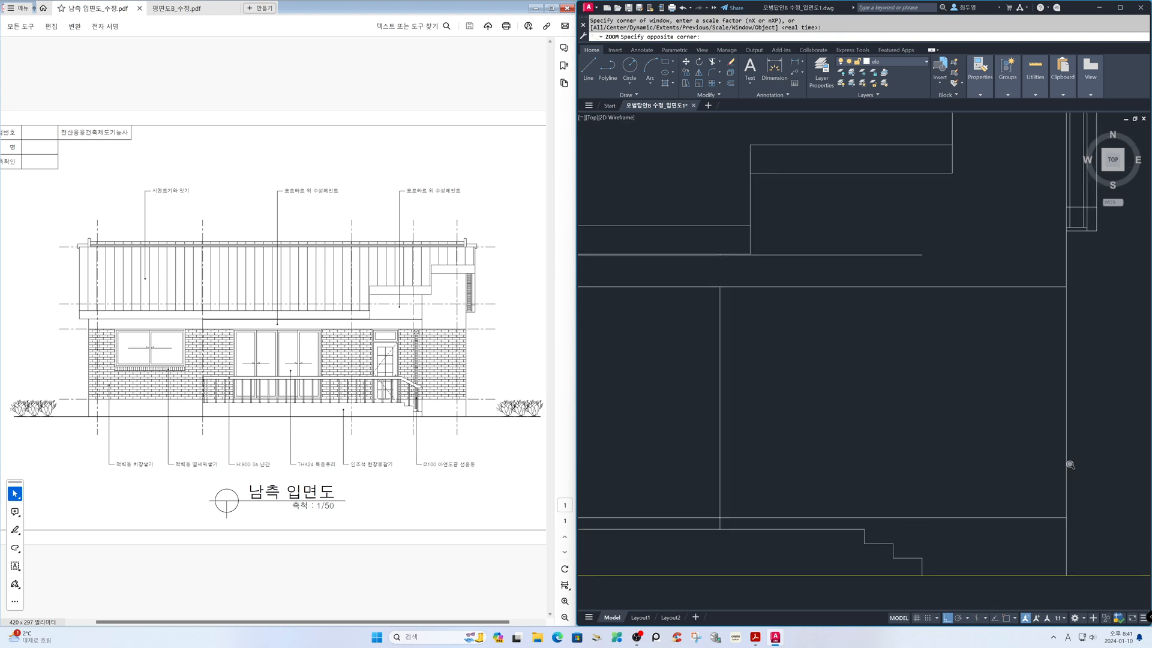
text(e)
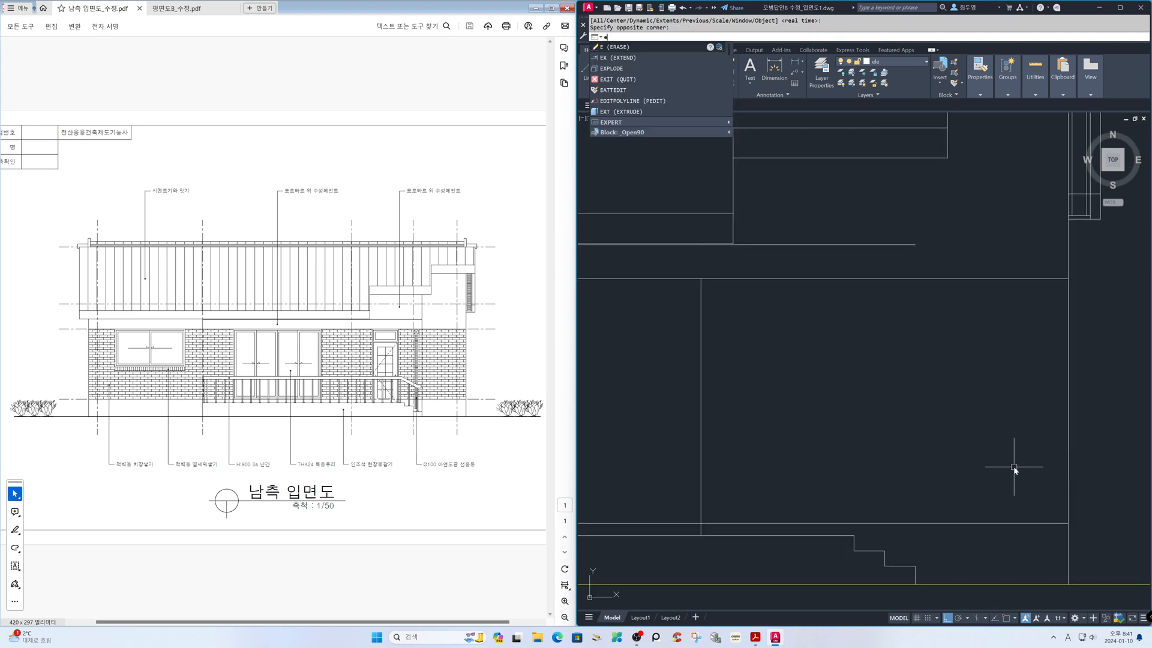
text(x)
key(Return)
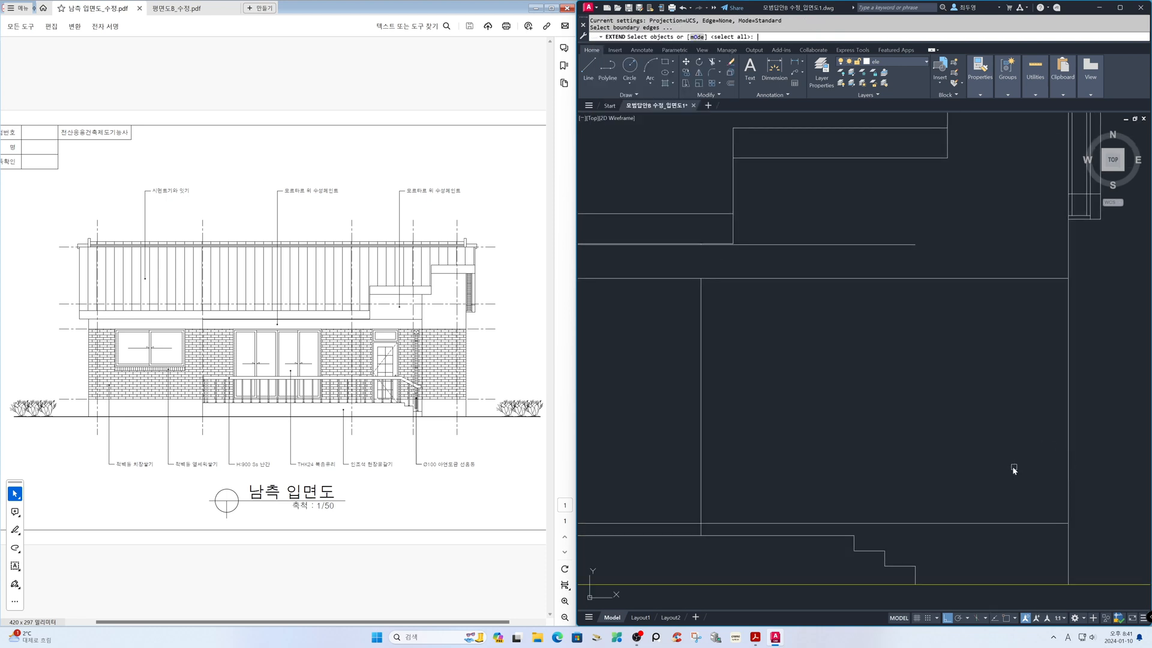
click(916, 159)
key(Return)
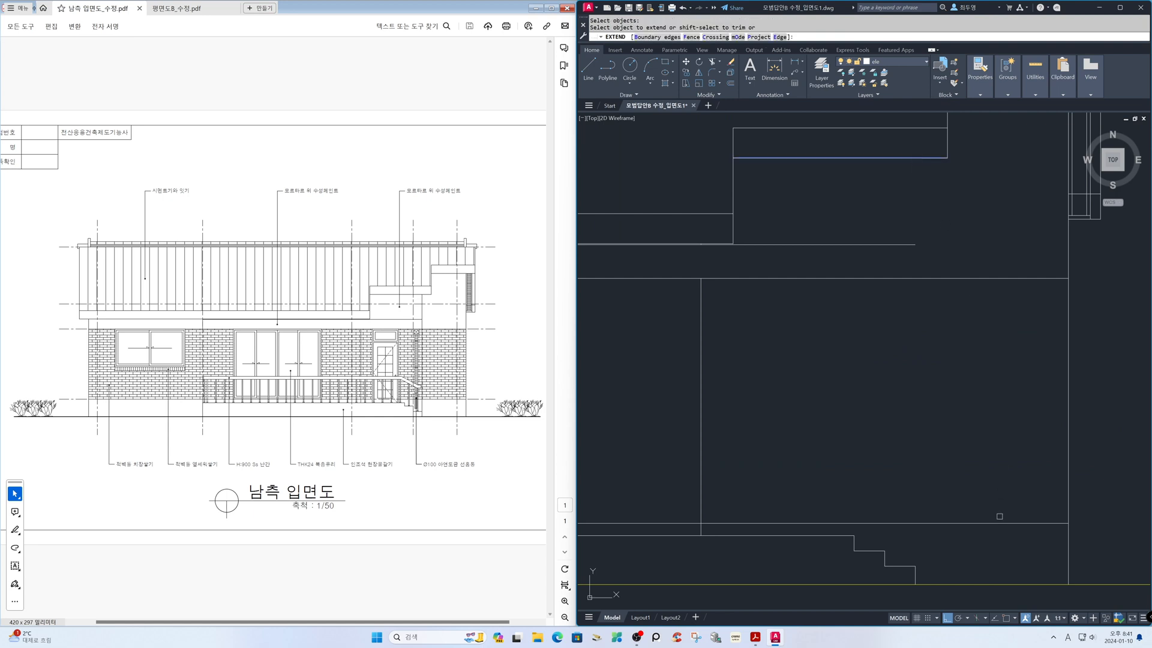
click(917, 571)
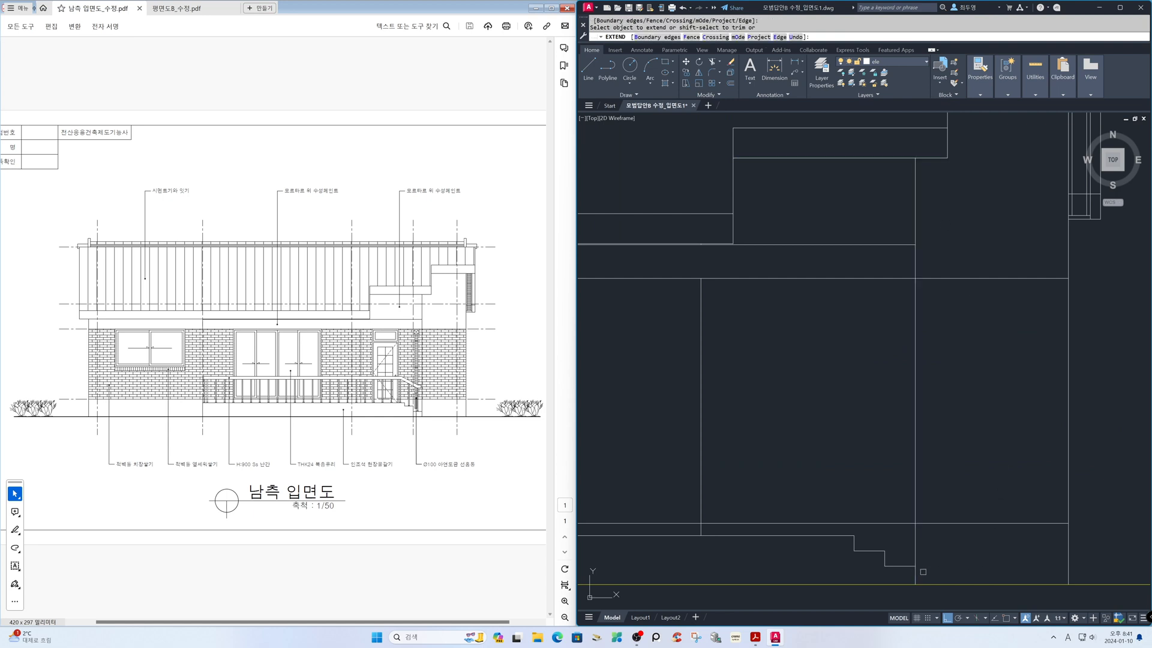
key(Return)
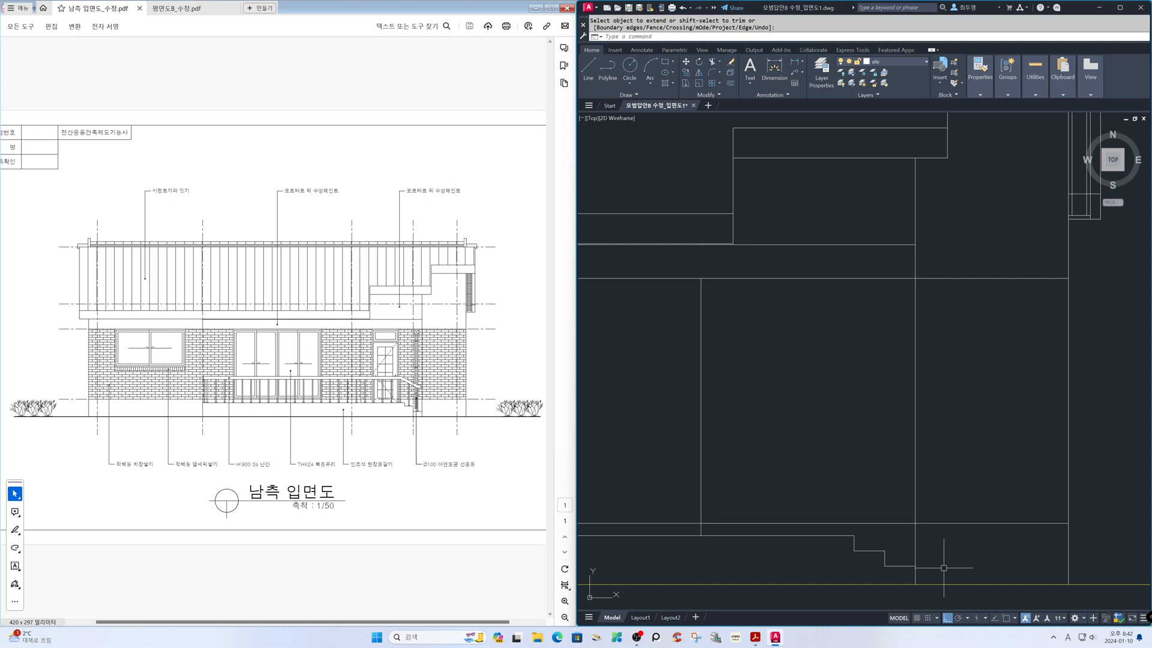
Thaw the cen layer to show the red centre lines across the whole elevation
text(z)
key(Return)
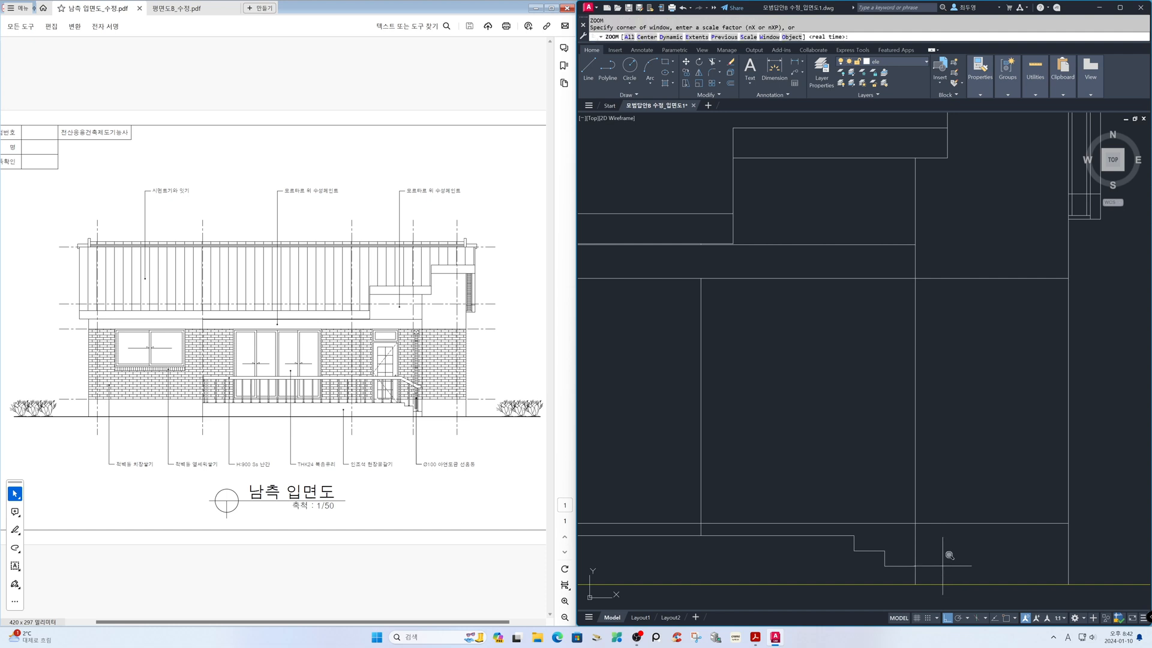
text(p)
key(Return)
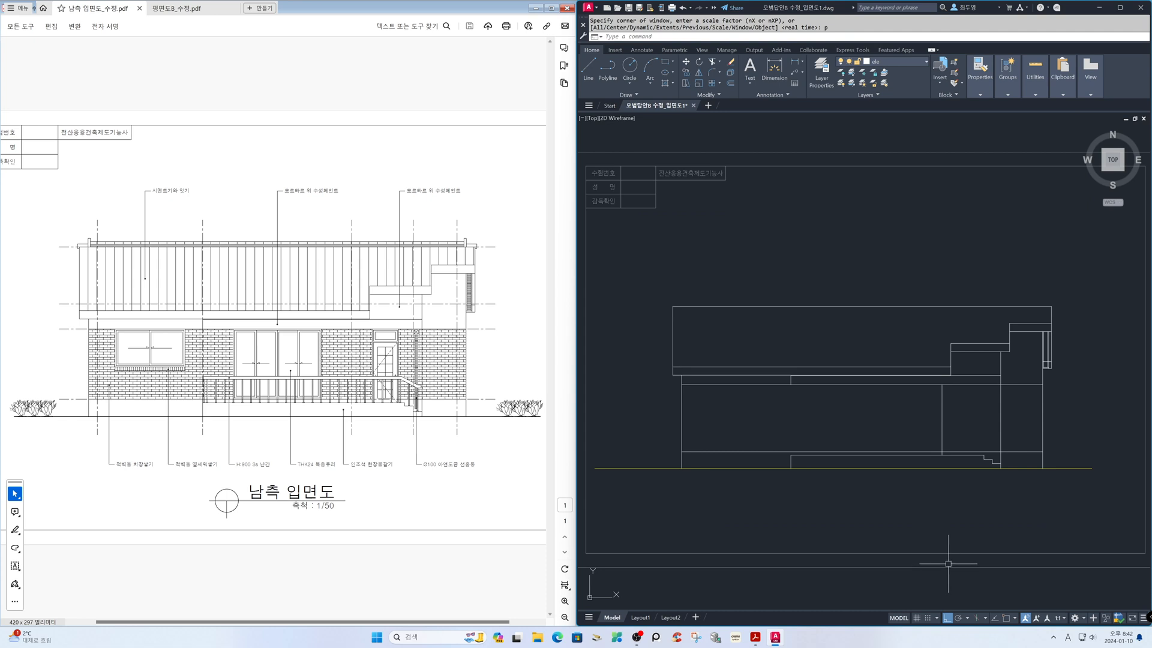
click(926, 62)
click(851, 84)
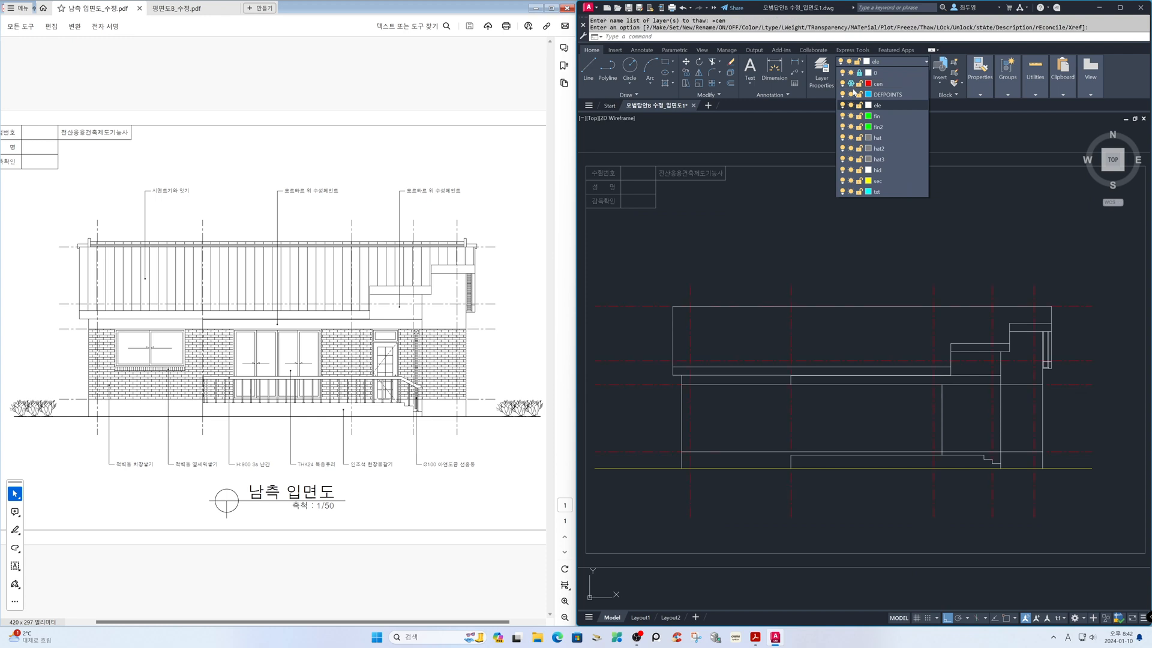
click(819, 215)
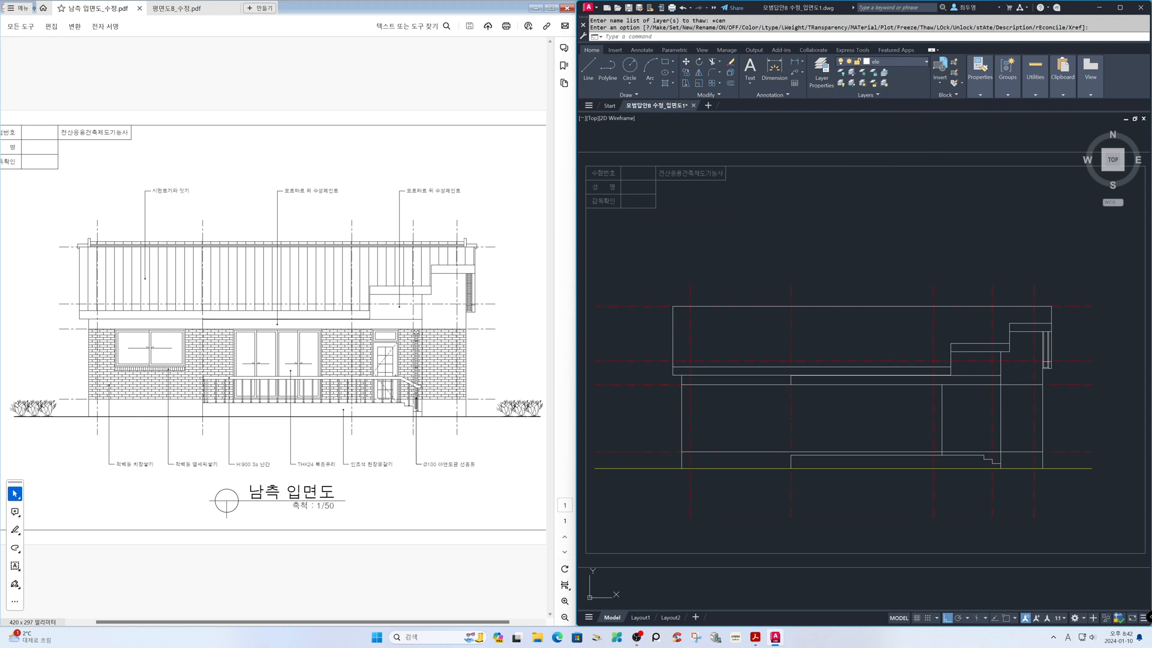